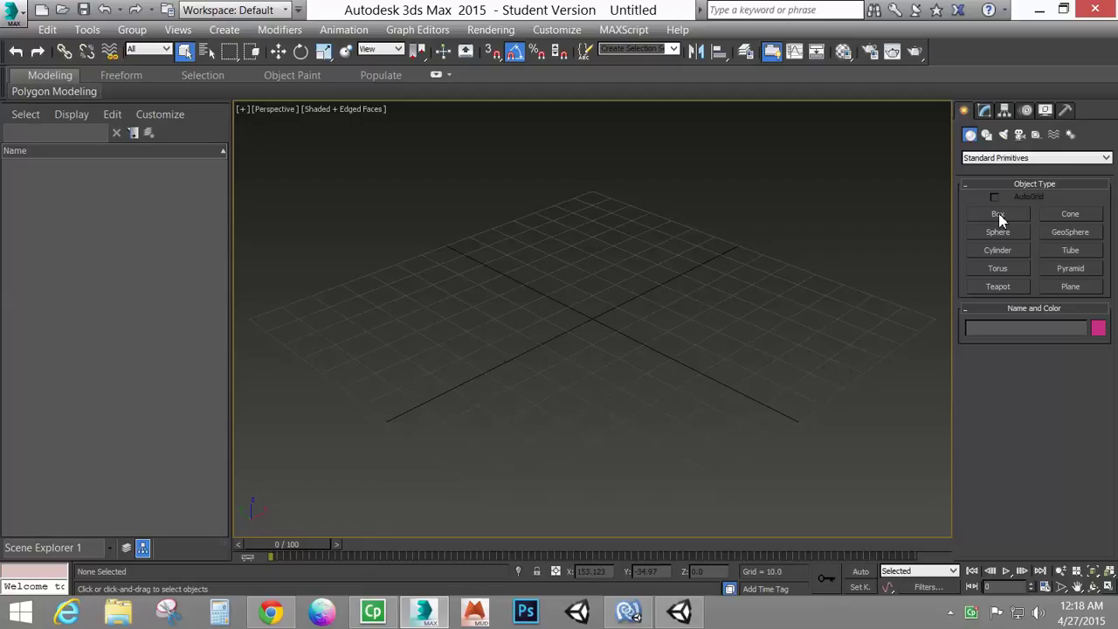
Step: Create a box about 20.1 long, 20.4 wide and 20.9 high at the centre of the grid
click(999, 216)
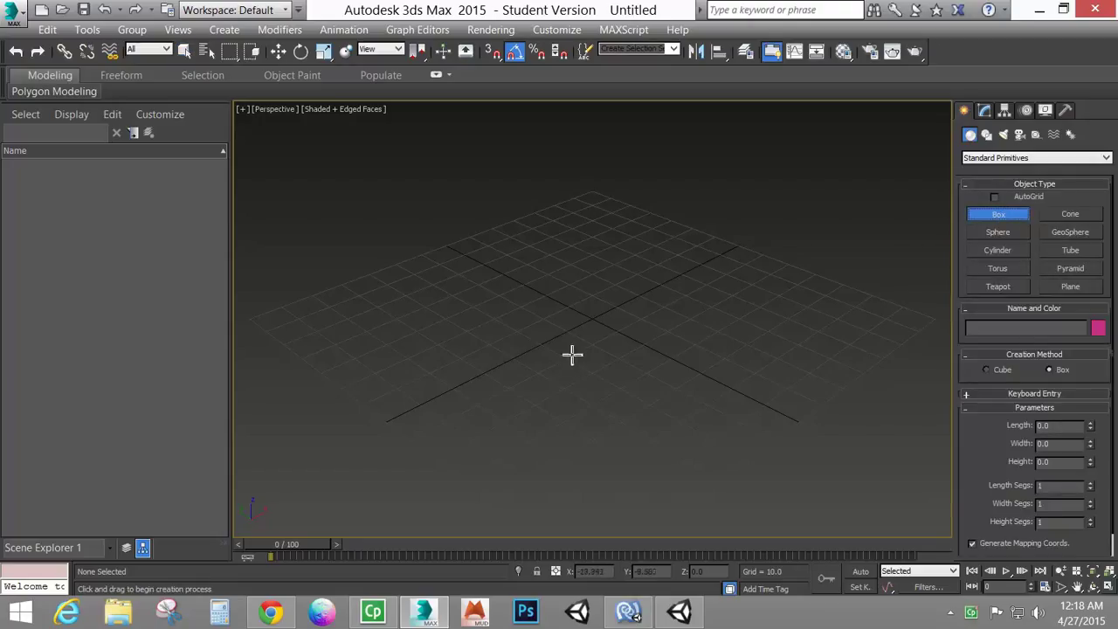
alt+middle_drag(542, 370, 607, 383)
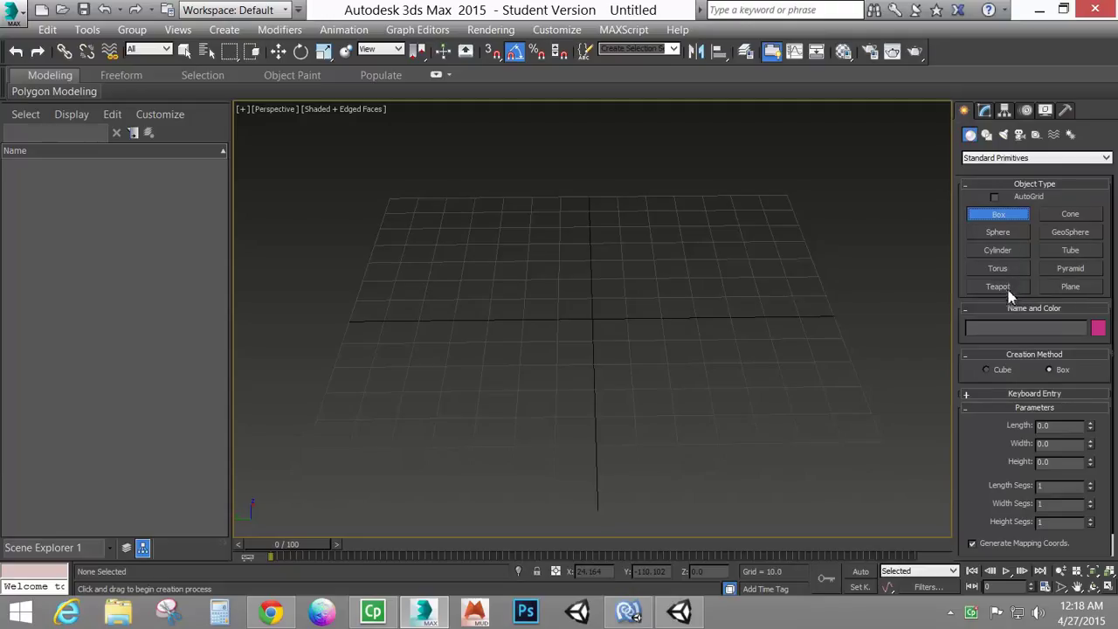
scroll(581, 320, up, 5)
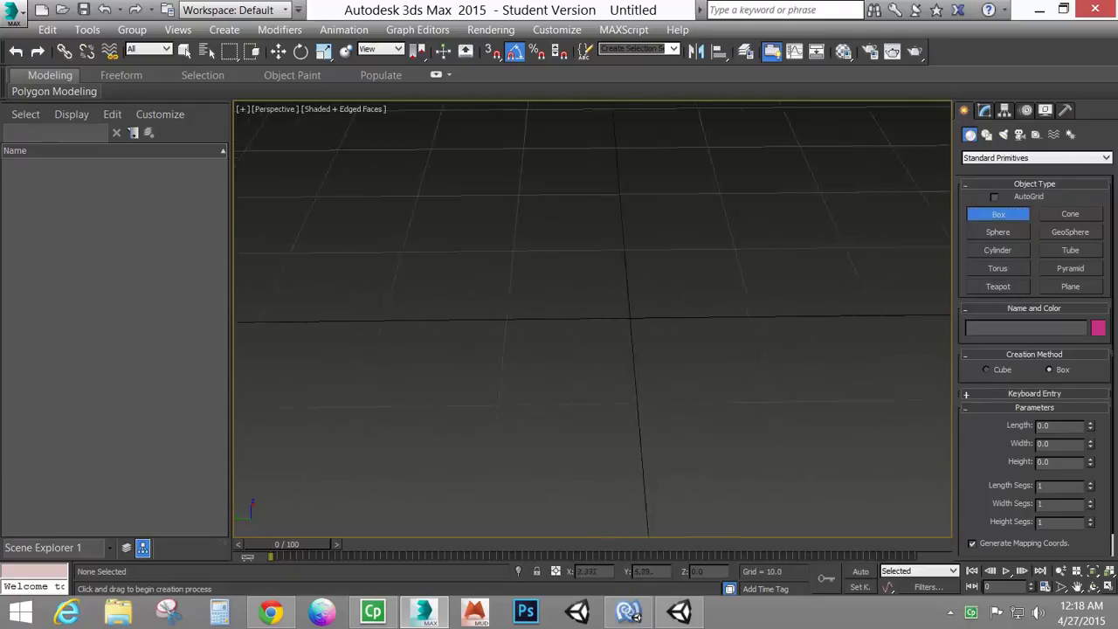
drag(524, 262, 737, 386)
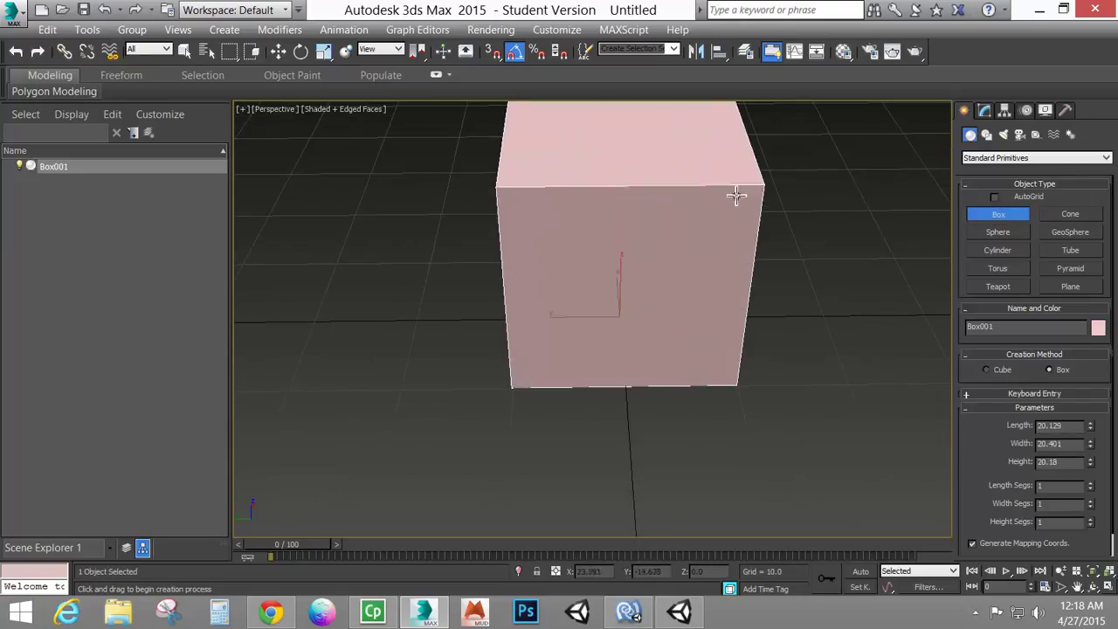
click(737, 190)
alt+middle_drag(717, 347, 751, 307)
middle_drag(730, 270, 733, 362)
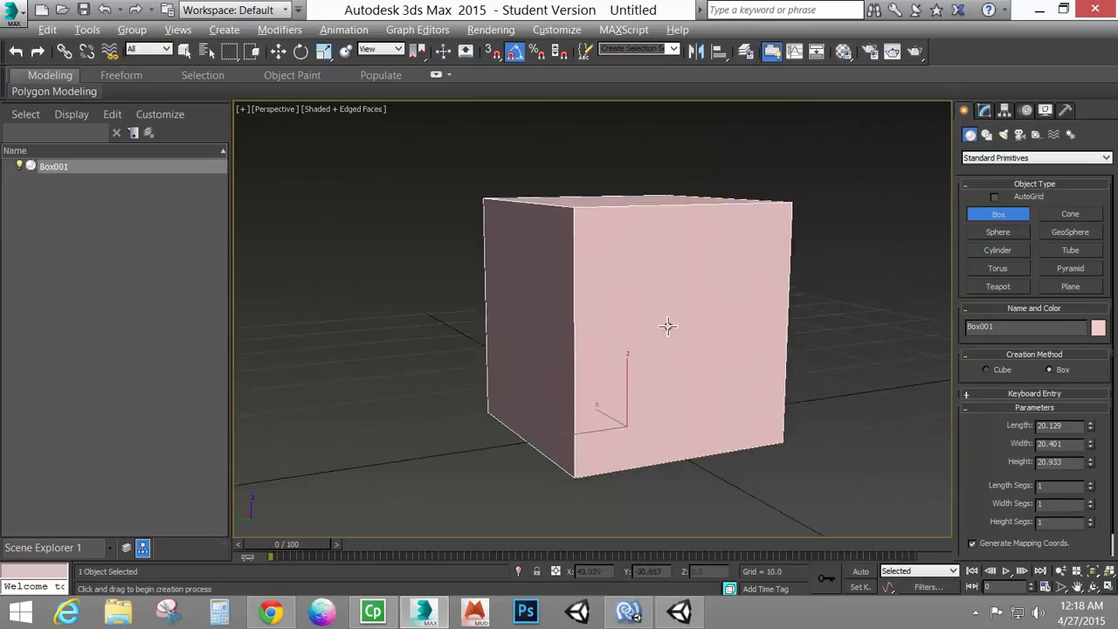
alt+middle_drag(667, 326, 731, 352)
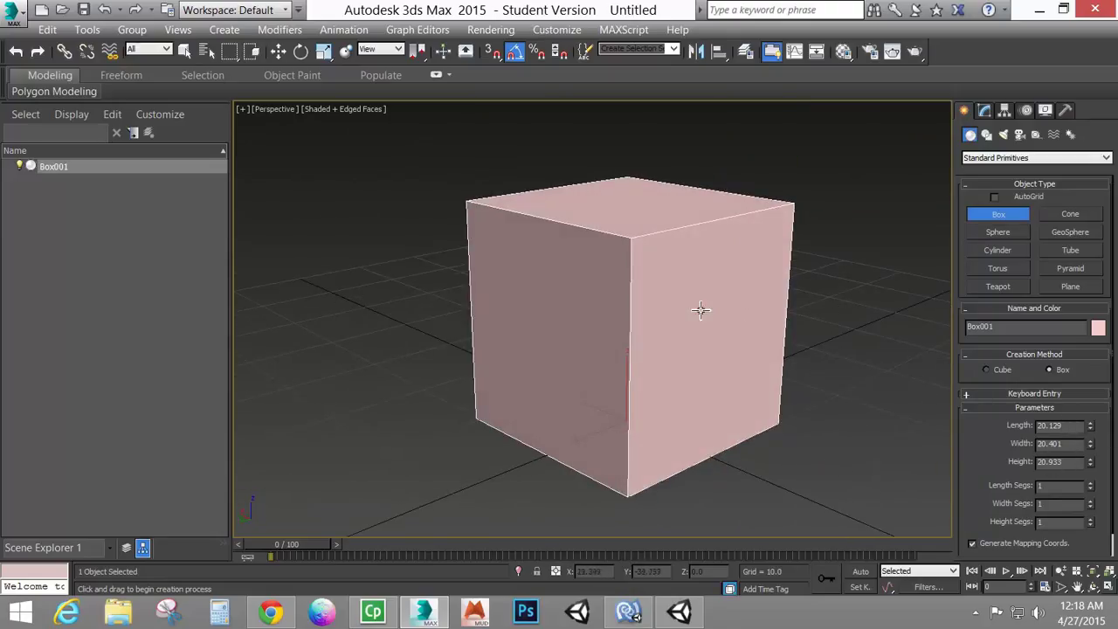
middle_drag(702, 312, 679, 307)
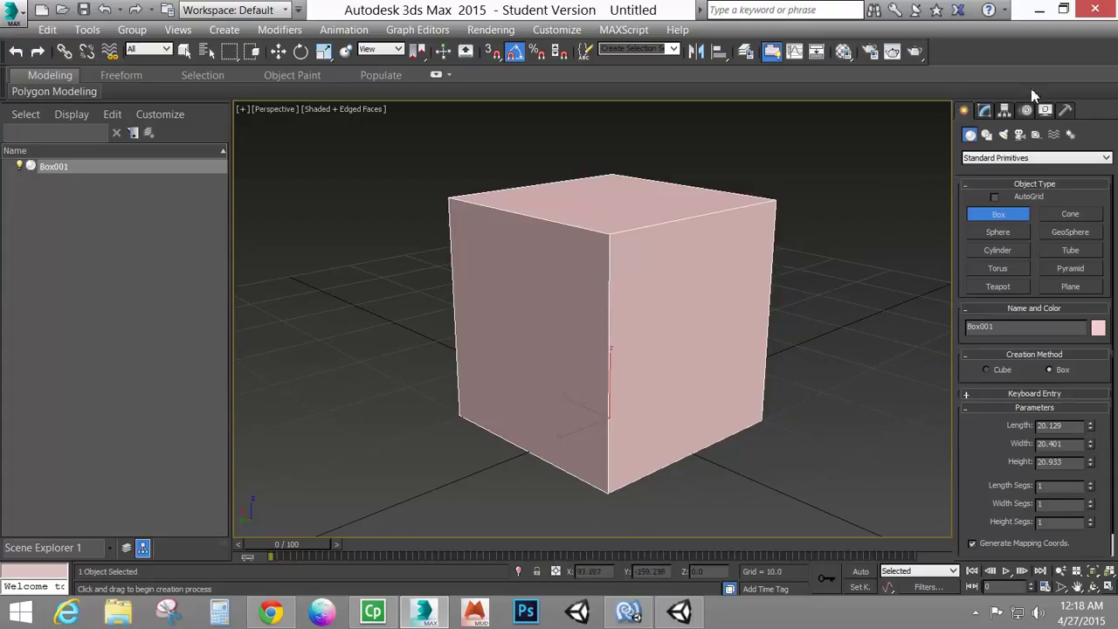
Step: Try out different length, width and height values on the box
click(984, 110)
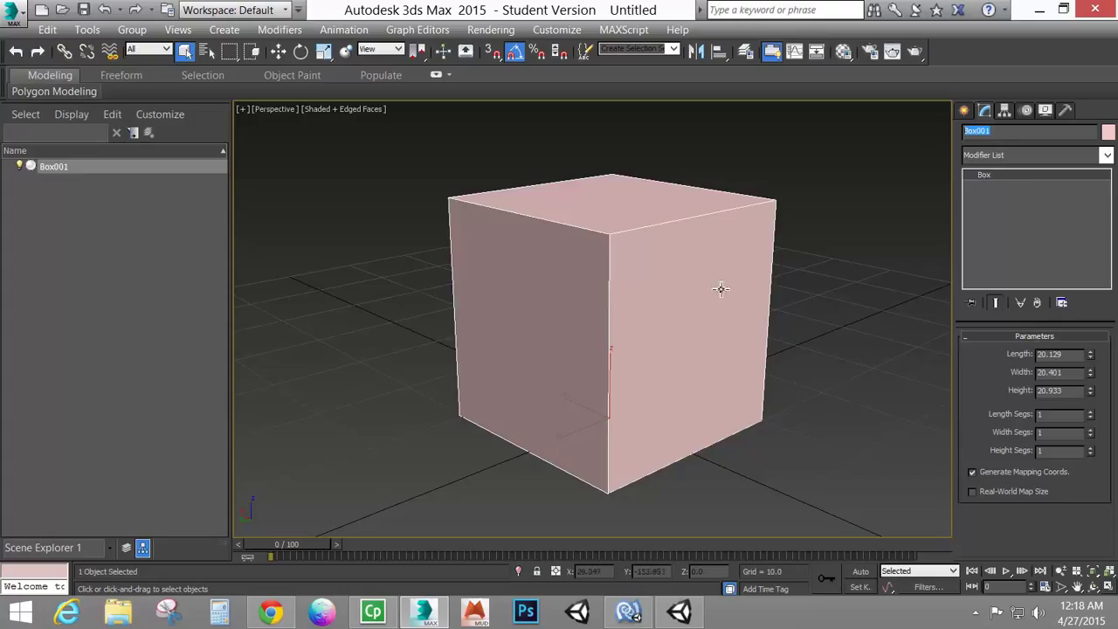
drag(1092, 354, 1061, 297)
right_click(1061, 297)
drag(1091, 374, 1064, 295)
right_click(1064, 301)
drag(1090, 392, 1076, 365)
right_click(1076, 370)
alt+middle_drag(699, 325, 709, 351)
Step: Draw a second box about 20.7 × 20.3 × 20.8 beside the first one in the Front view, and inspect both in Perspective
key(f)
scroll(657, 311, up, 5)
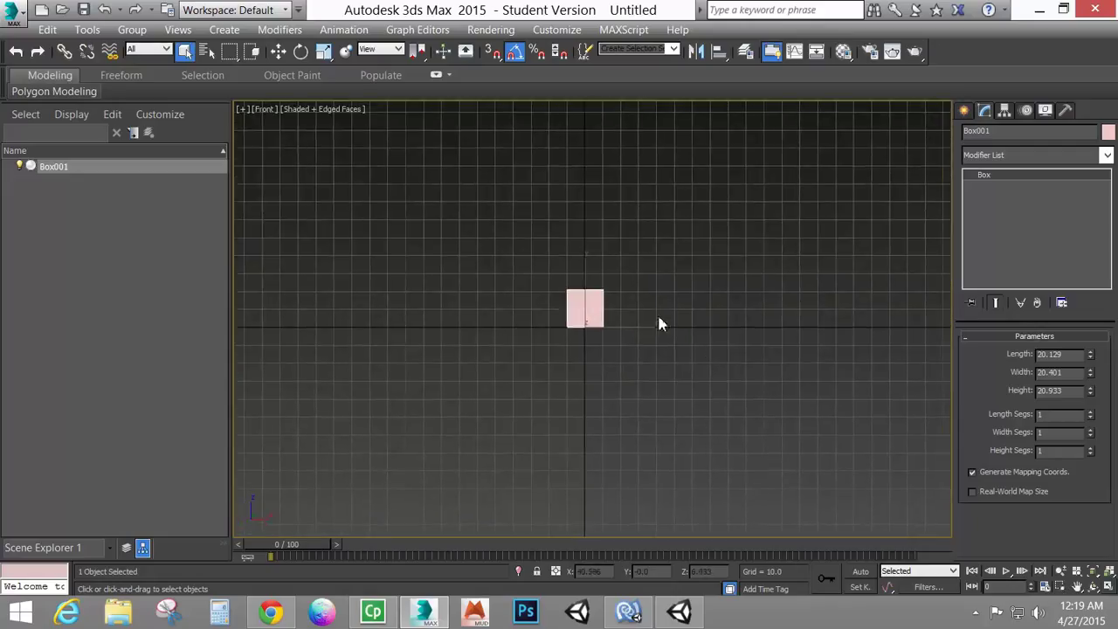
click(965, 112)
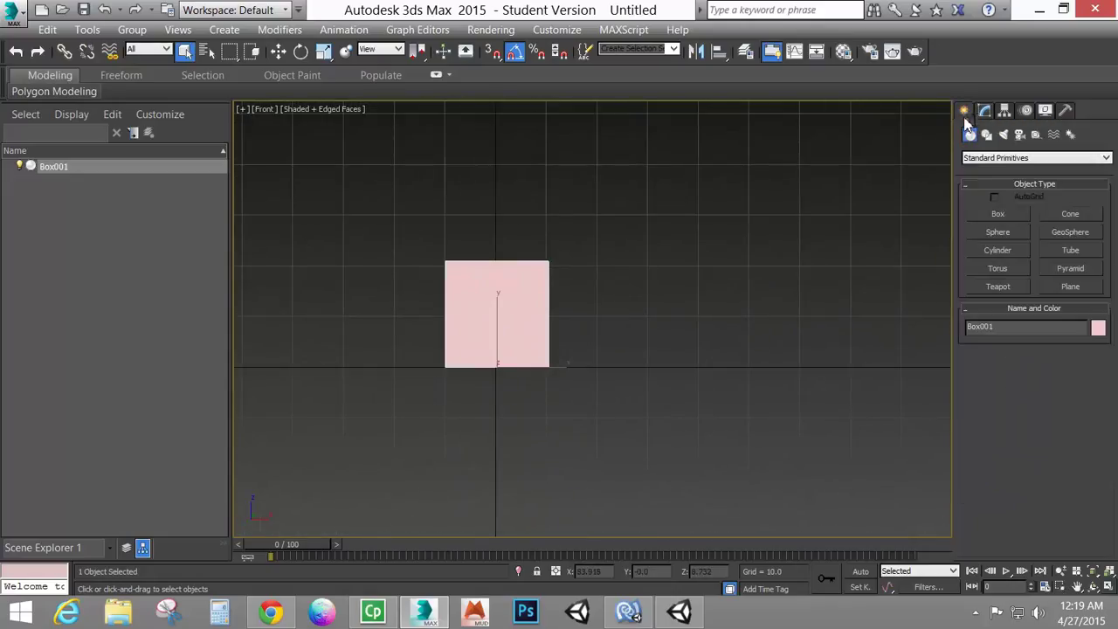
click(995, 214)
drag(596, 262, 701, 368)
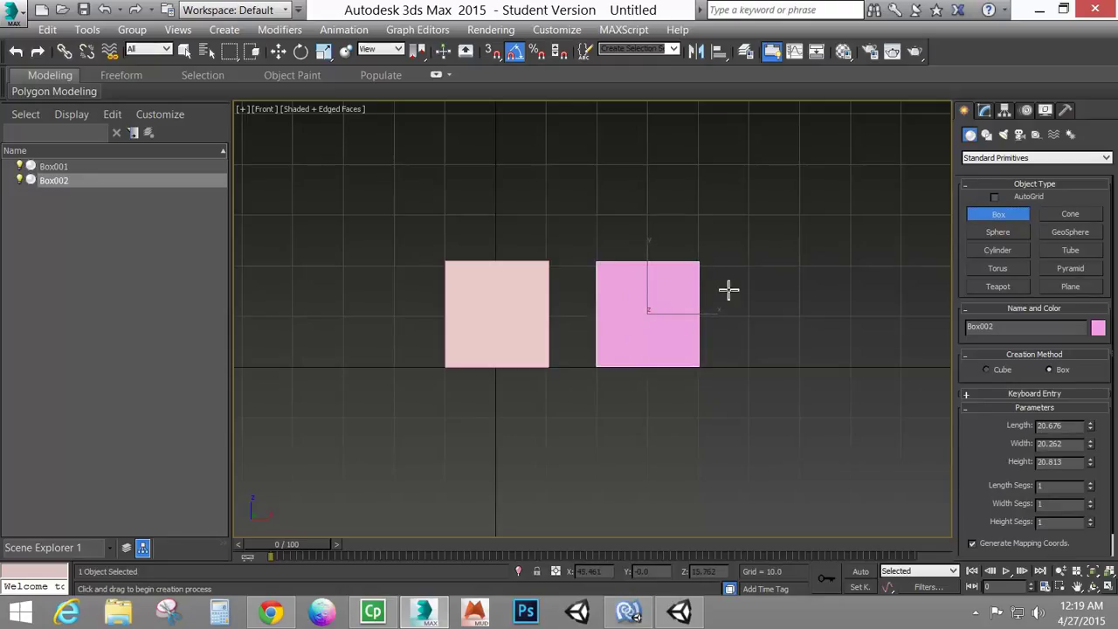
key(p)
alt+middle_drag(748, 292, 699, 359)
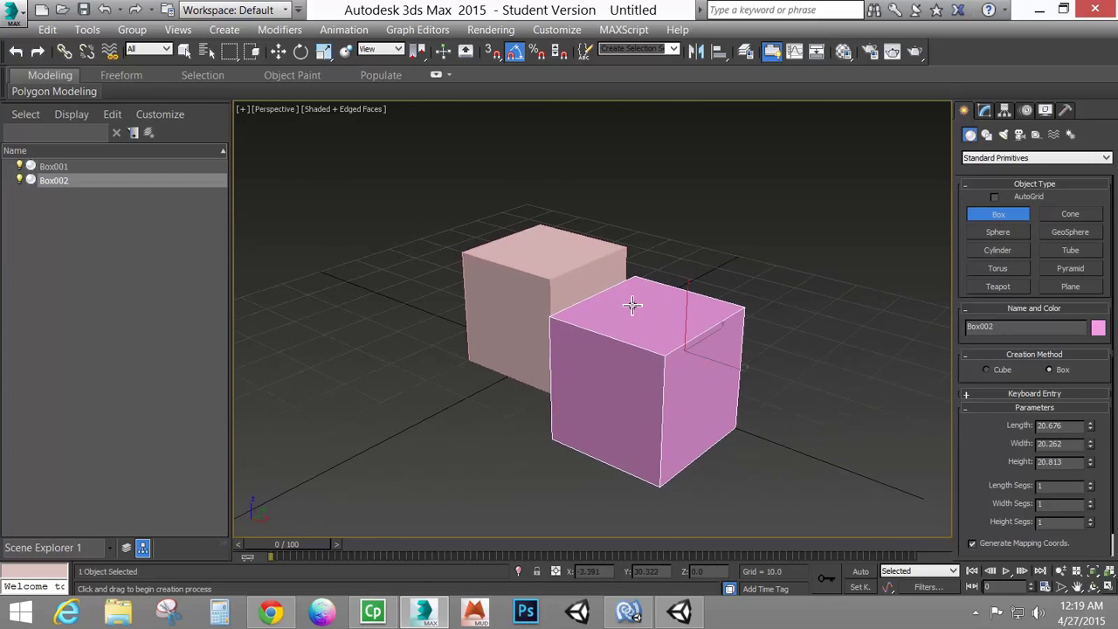
alt+middle_drag(731, 307, 721, 402)
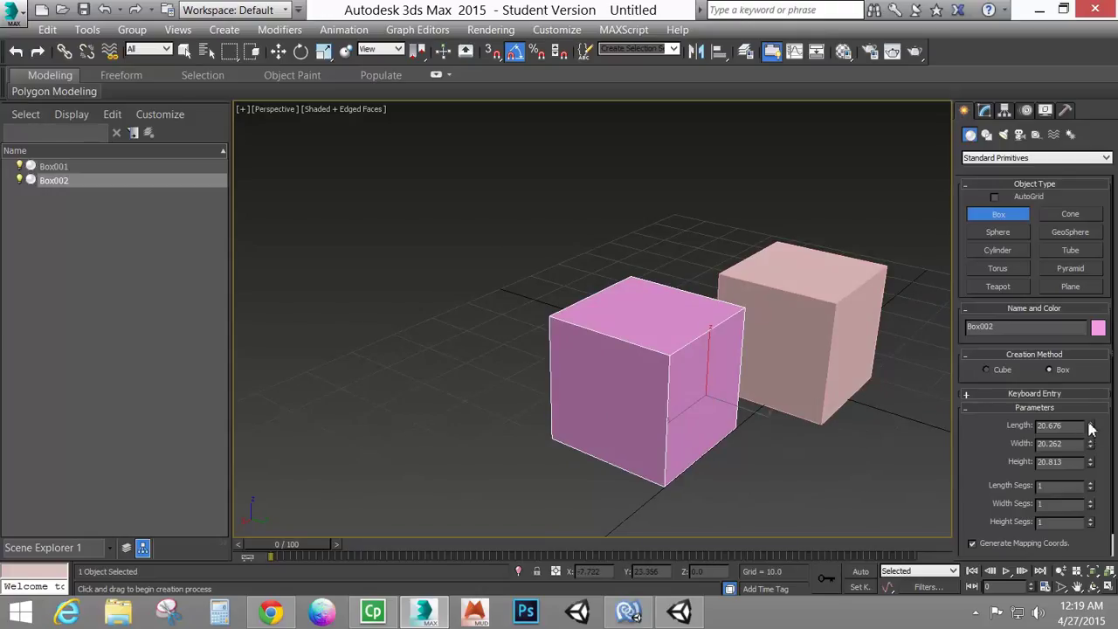
Step: Try out different length and height values on the second box
drag(1090, 428, 1080, 393)
right_click(1079, 393)
drag(1090, 466, 1078, 319)
right_click(1078, 319)
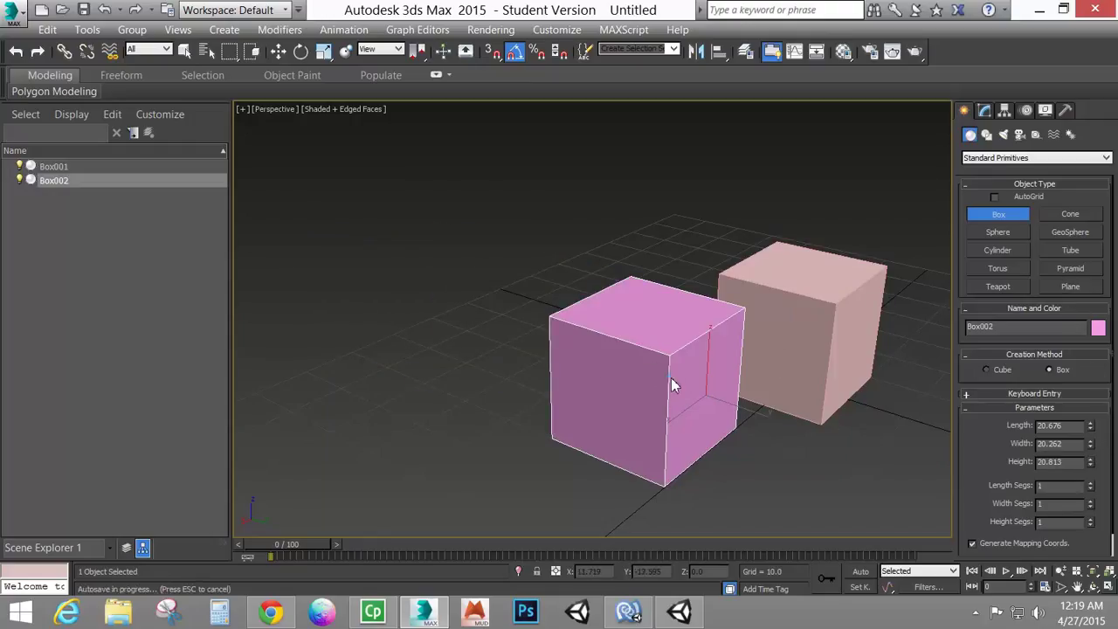
Step: Delete the second box and select the original box
key(Delete)
right_click(803, 345)
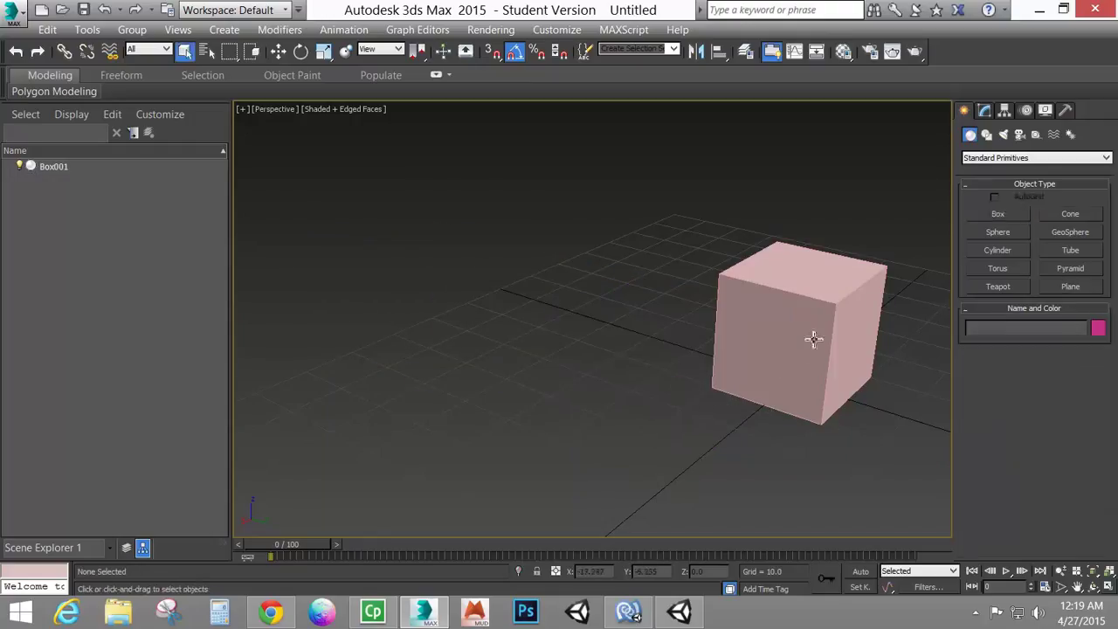
click(817, 331)
alt+middle_drag(825, 322, 663, 380)
scroll(616, 324, up, 4)
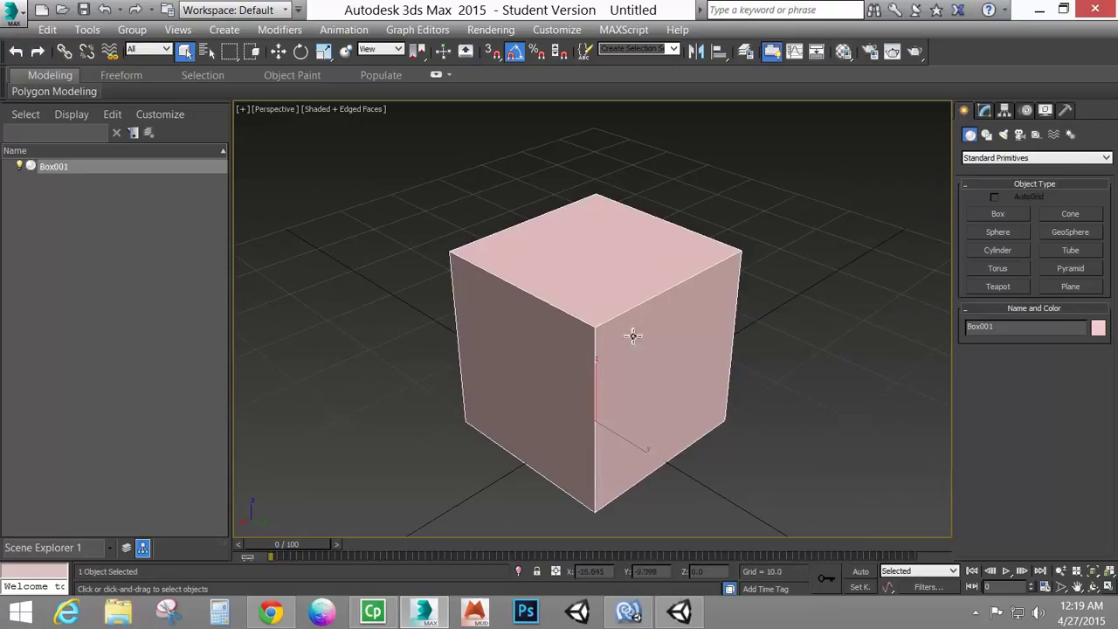
Step: Move the box to the world origin by setting its X and Y position to 0
click(278, 51)
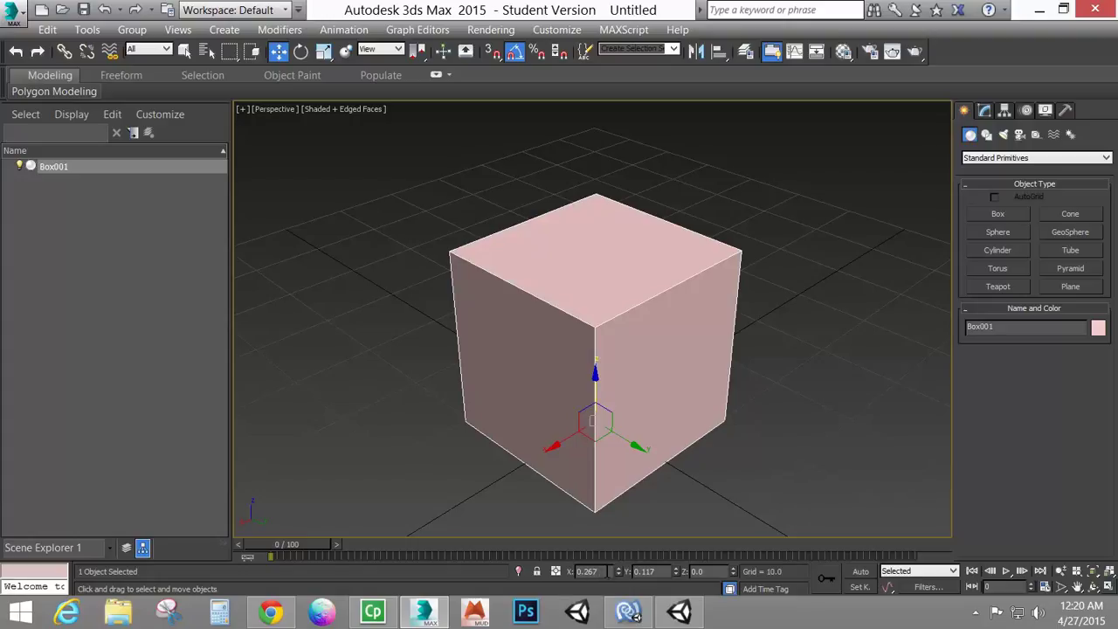
click(584, 572)
click(661, 572)
key(Tab)
alt+middle_drag(697, 499, 760, 443)
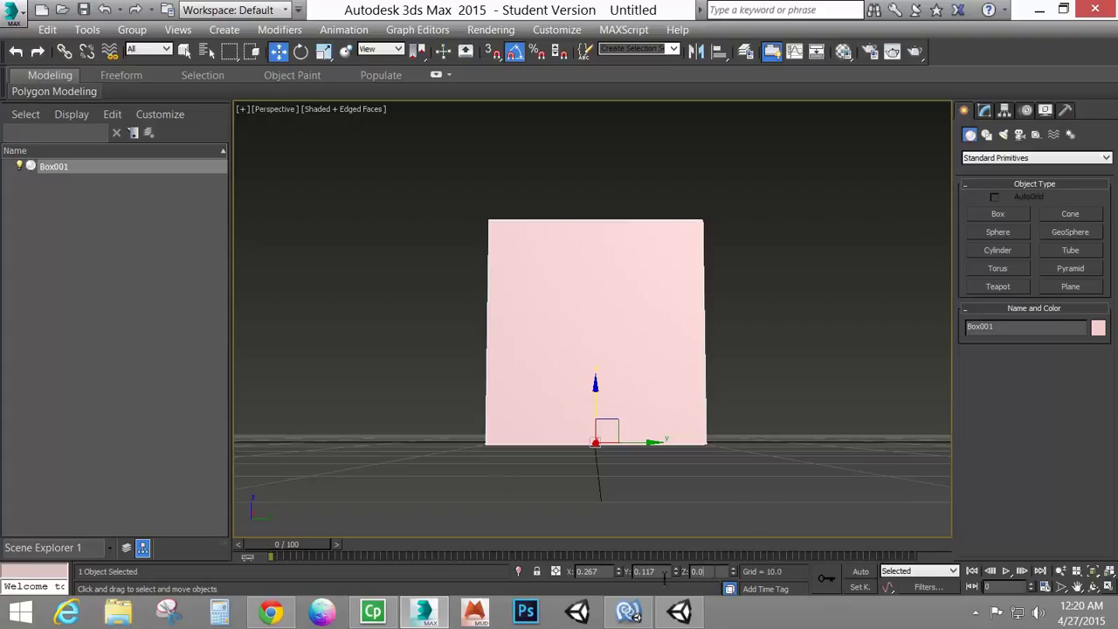
right_click(618, 572)
right_click(675, 573)
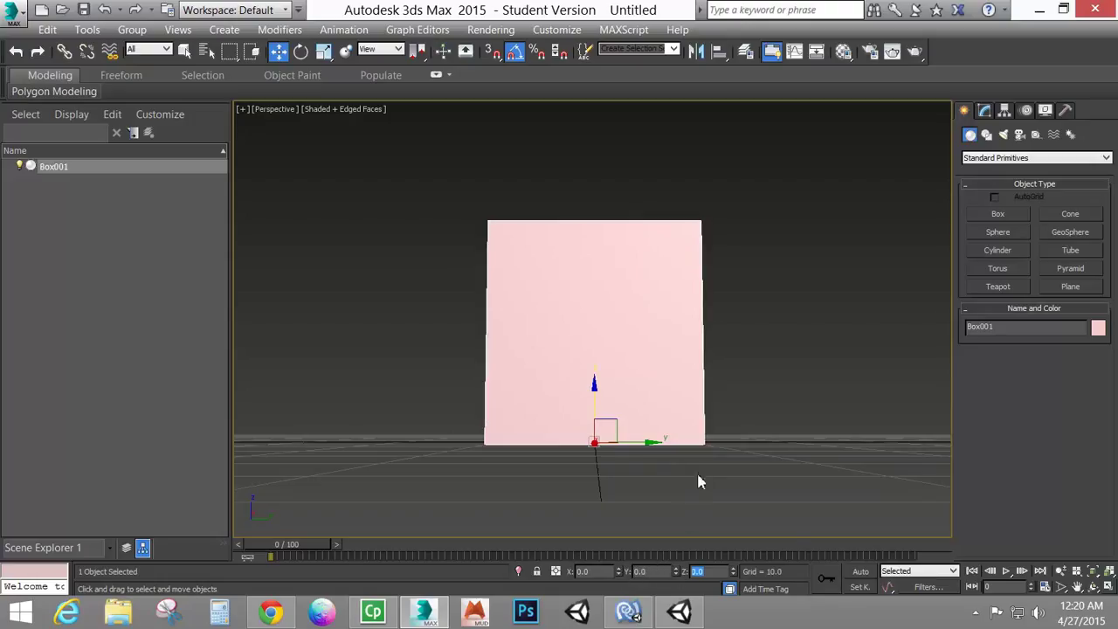
alt+middle_drag(698, 481, 662, 366)
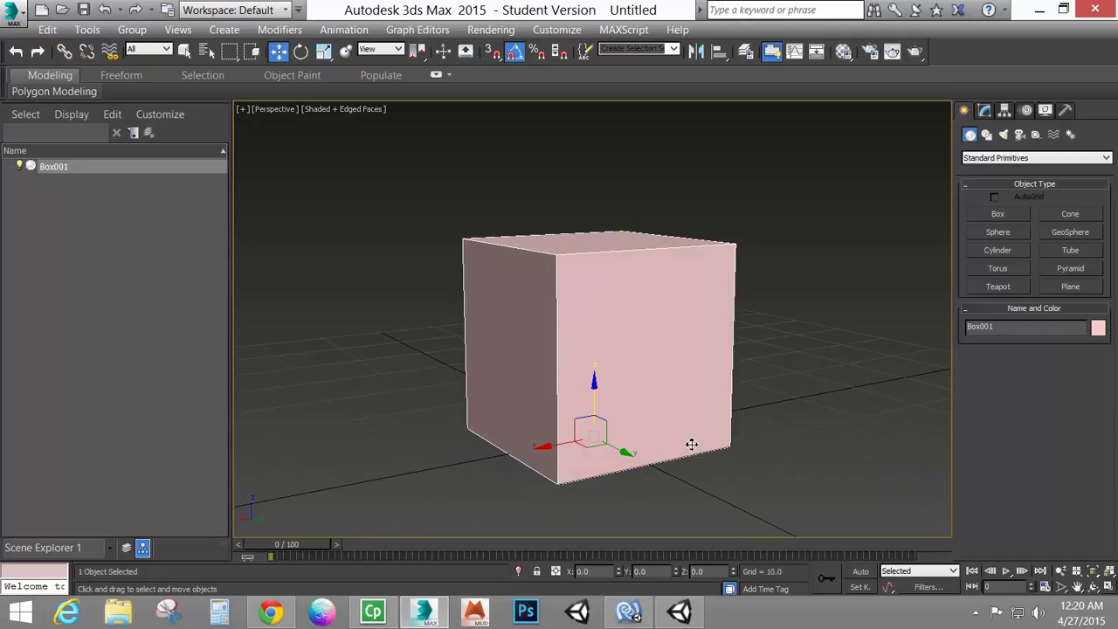
mouse_move(661, 329)
alt+middle_down()
mouse_move(685, 364)
mouse_move(676, 342)
alt+middle_up()
Step: Try out different length segment and width values on the box
click(984, 111)
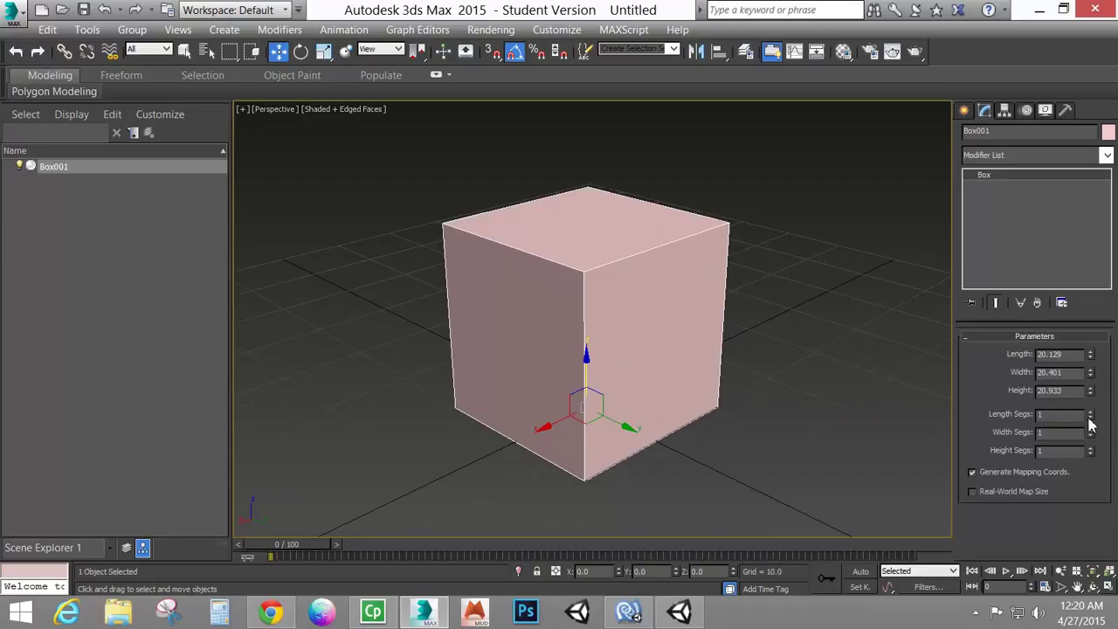
drag(1092, 417, 1051, 314)
key(ctrl+z)
right_click(1051, 314)
drag(1090, 373, 1081, 315)
right_click(1081, 314)
Step: Try raising the box's width segments up to 12 and reset them to 1
mouse_move(1090, 432)
mouse_down()
mouse_move(1079, 367)
mouse_move(1095, 439)
mouse_up()
click(1091, 430)
click(1091, 430)
click(1091, 429)
click(1091, 430)
click(1091, 430)
click(1091, 430)
click(1091, 430)
click(1091, 430)
click(1091, 430)
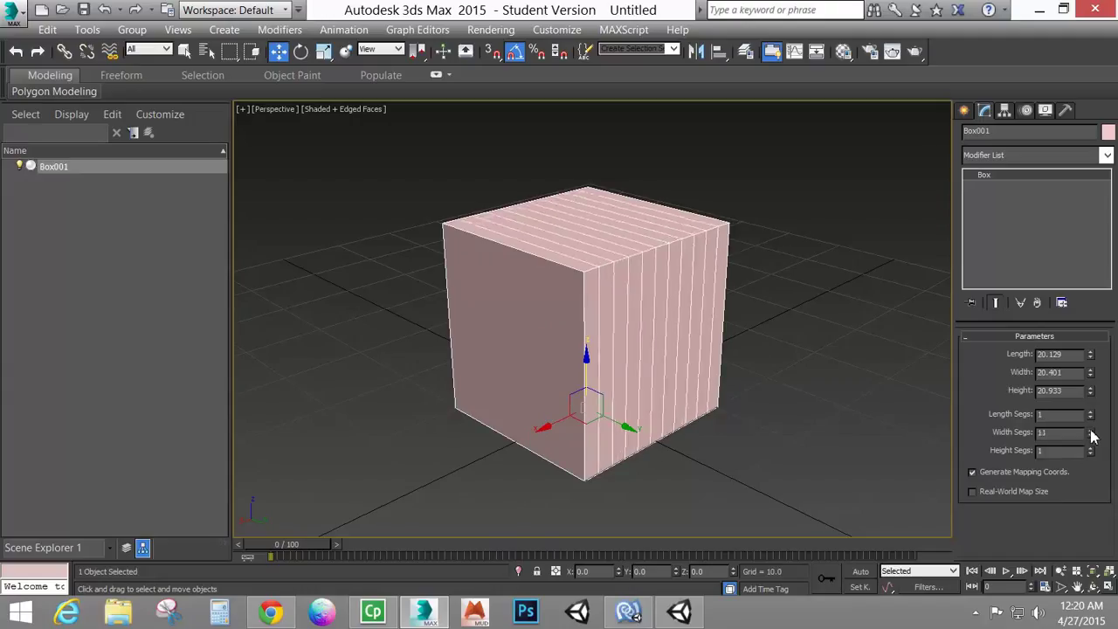
click(1091, 430)
click(1091, 429)
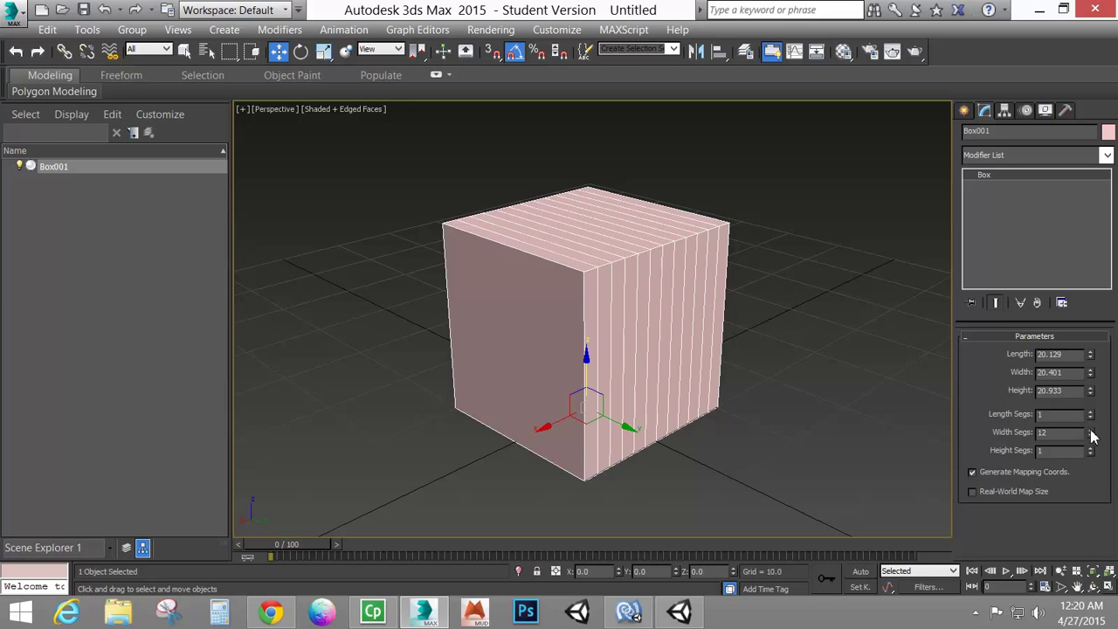
mouse_move(1091, 431)
mouse_down()
mouse_move(1081, 377)
mouse_move(1090, 441)
mouse_move(1086, 400)
mouse_move(1090, 439)
mouse_move(1086, 412)
mouse_up()
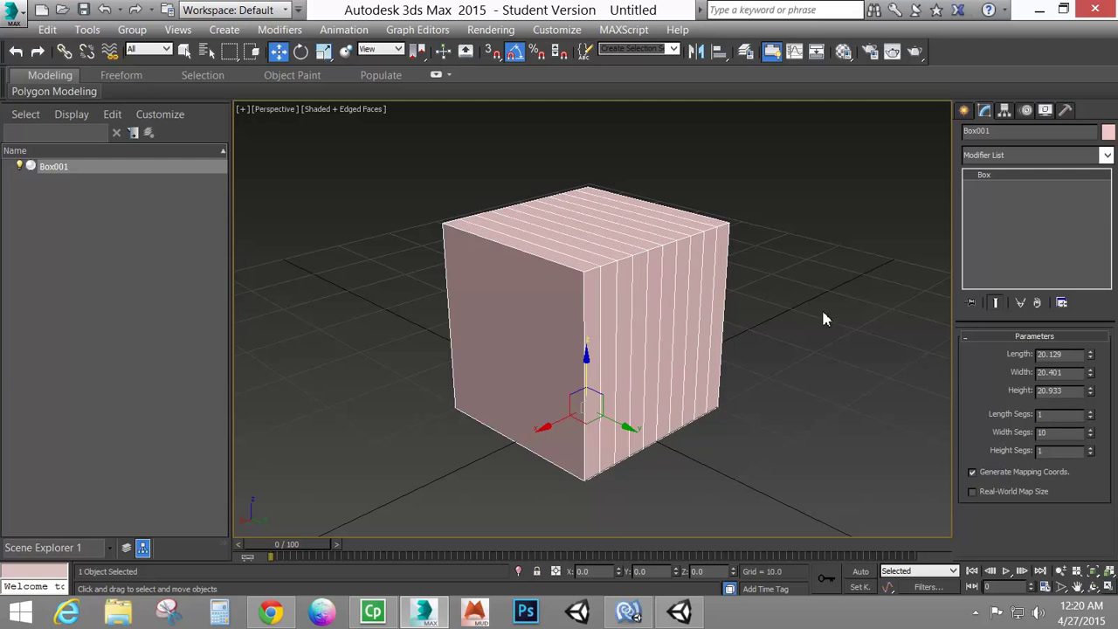
right_click(1091, 437)
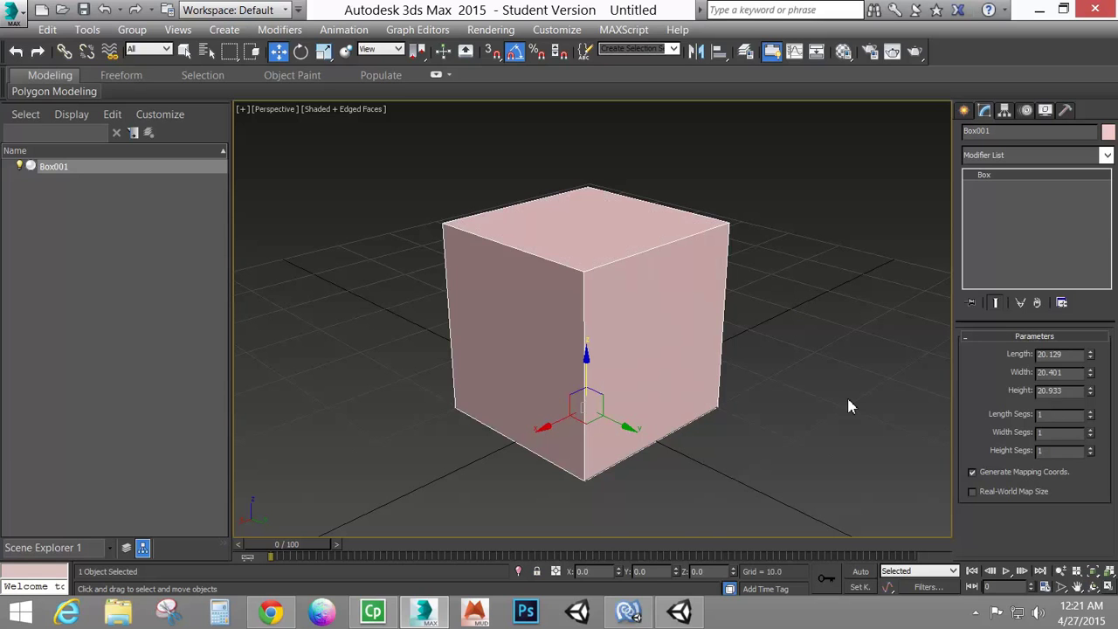
Step: Try moving the box away from the origin and undo the move
drag(579, 399, 409, 297)
key(ctrl+z)
scroll(649, 345, up, 3)
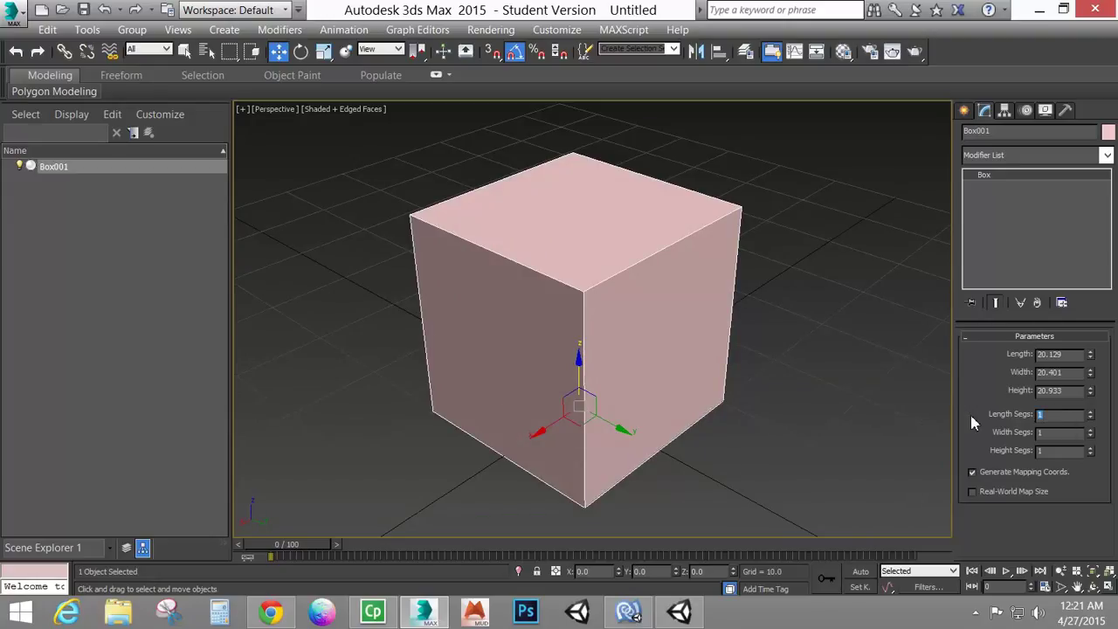
Step: Set the box's length, width and height segments to 5 each
text(5)
key(Tab)
text(5)
key(Tab)
text(5)
key(Return)
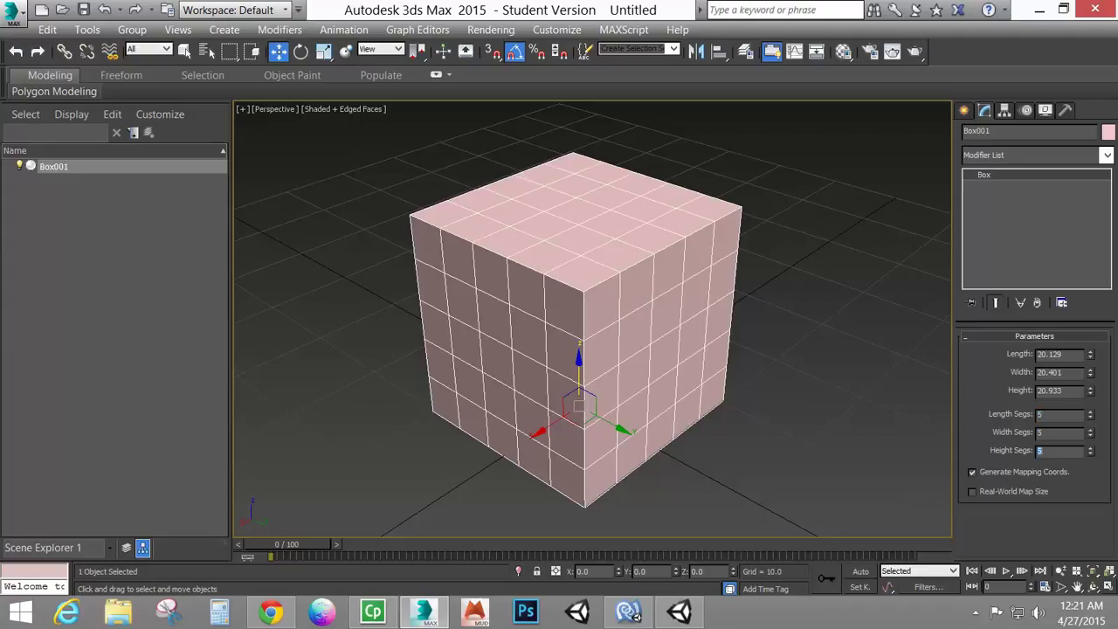
Step: Set the box's length, width and height to 20 each
drag(1082, 356, 889, 354)
text(20)
key(Tab)
text(20)
key(Tab)
text(20)
key(Return)
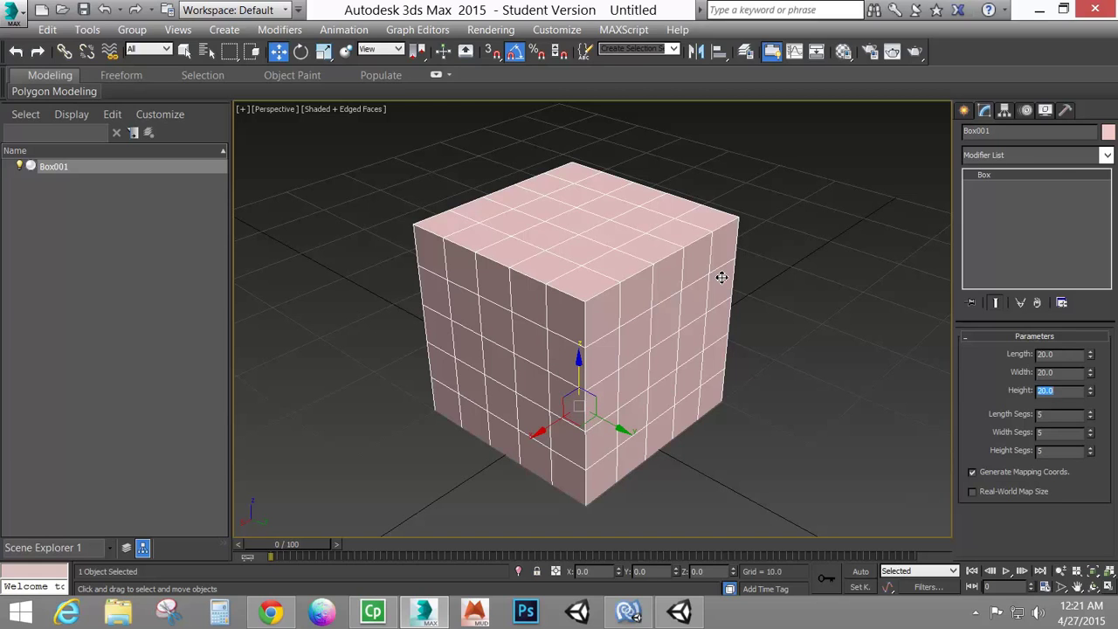
Step: Apply an Edit Poly modifier to the box and turn on the Keyboard Shortcut Override
click(1107, 155)
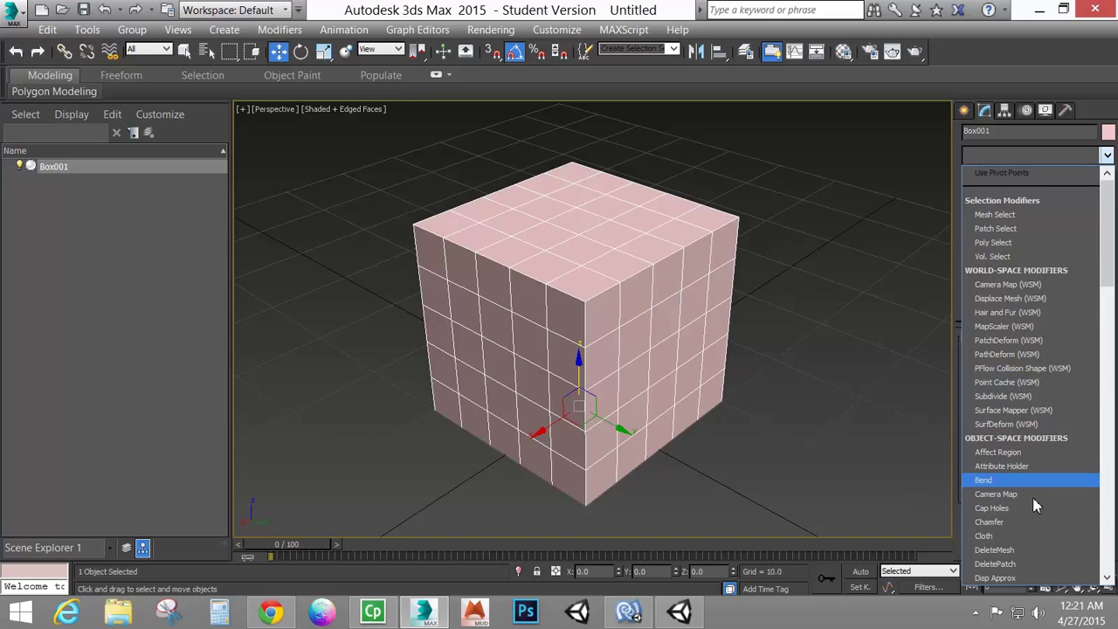
scroll(1027, 494, down, 1)
scroll(1027, 495, down, 6)
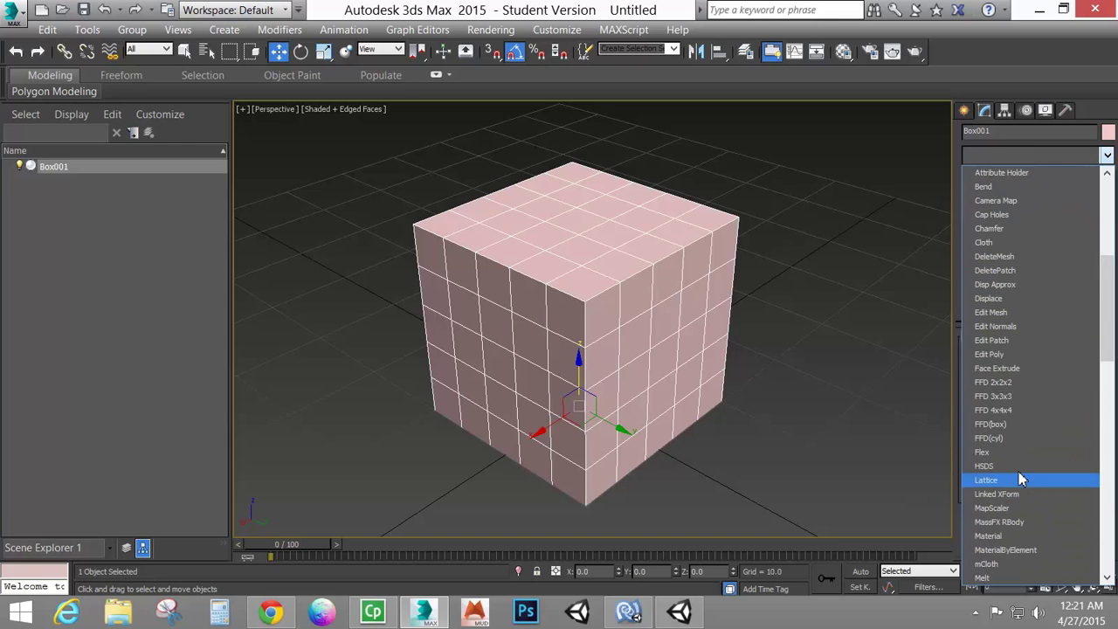
click(1005, 360)
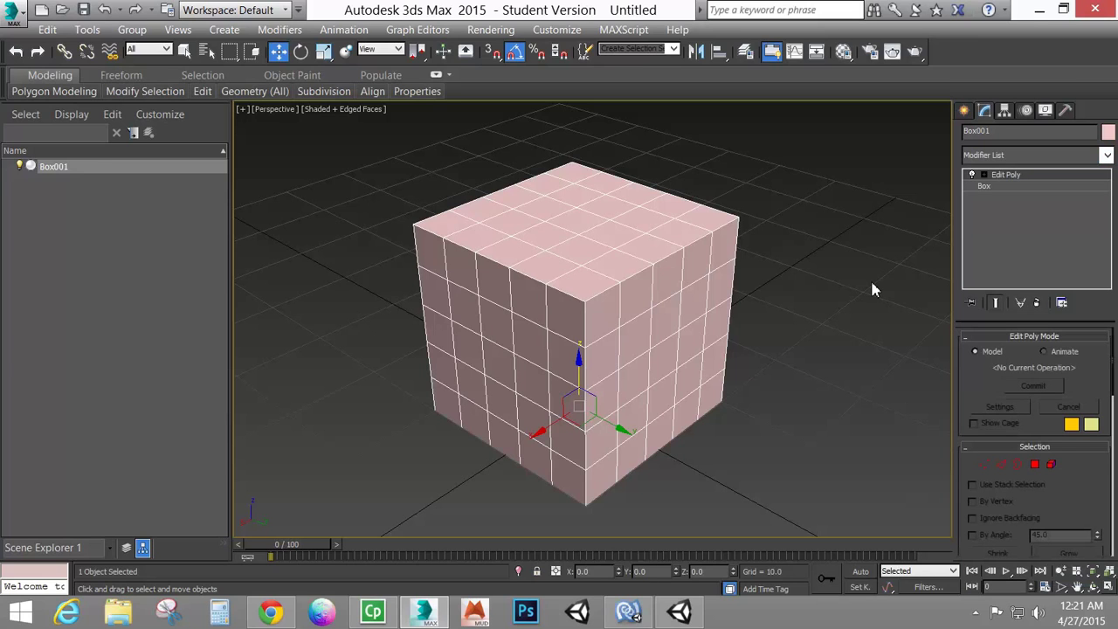
click(466, 52)
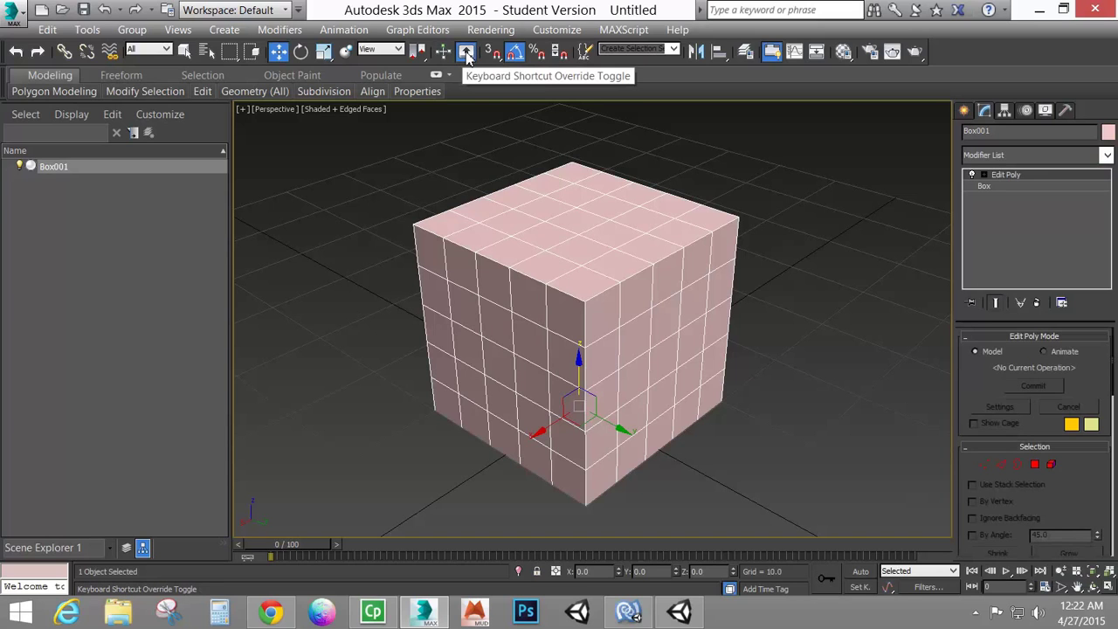
click(467, 53)
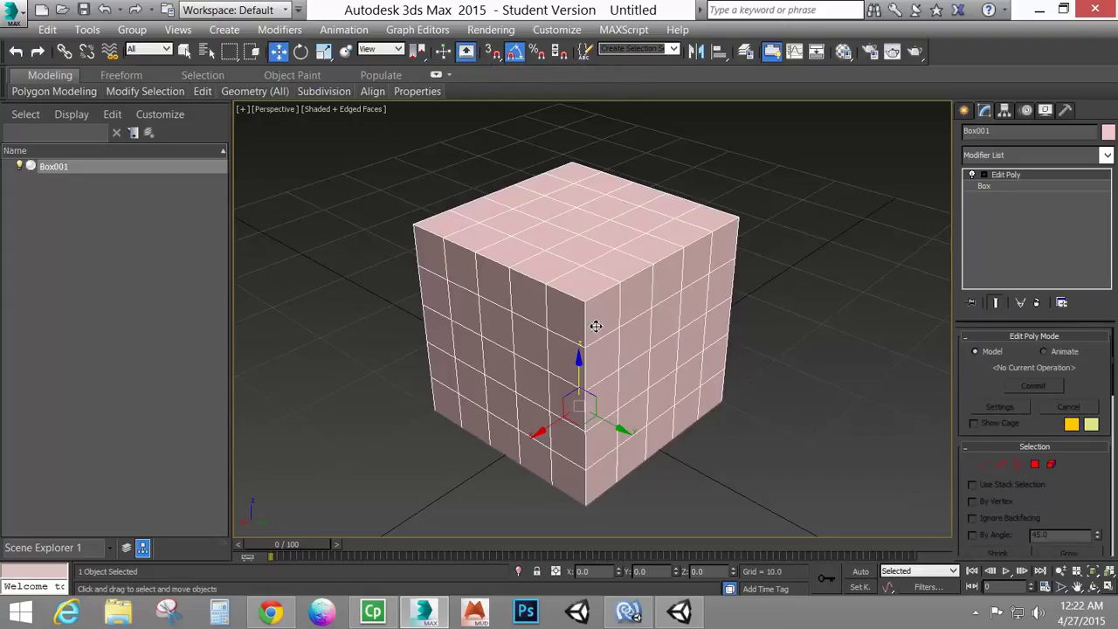
Step: Examine the segmented box in the Top view and return to the Perspective view
key(t)
middle_drag(669, 335, 562, 328)
scroll(561, 329, down, 6)
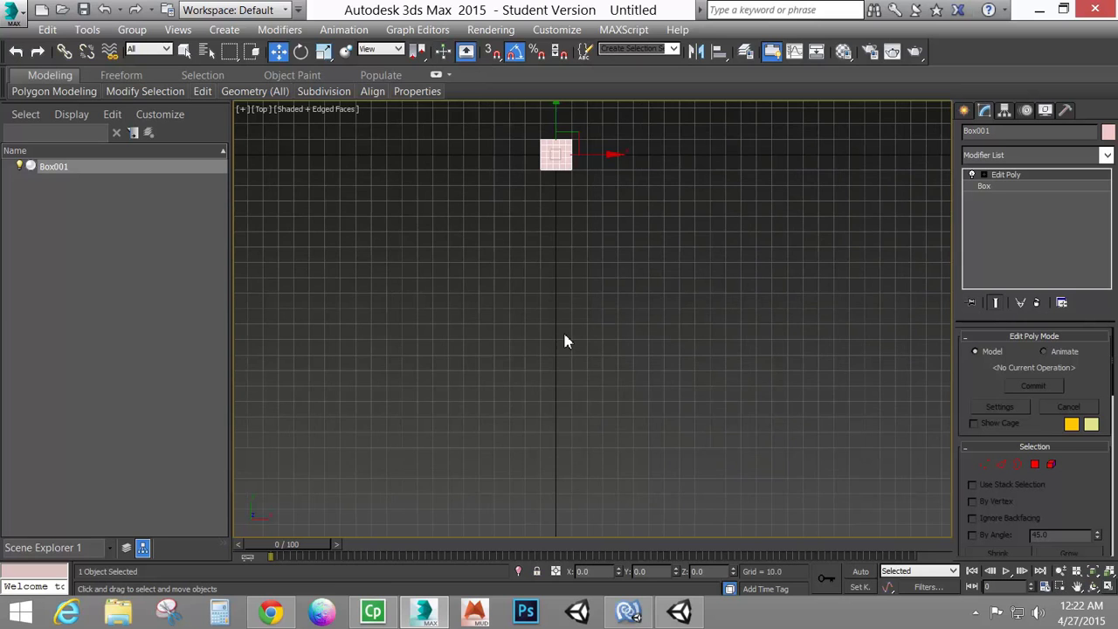
mouse_move(561, 175)
middle_down()
mouse_move(593, 274)
mouse_move(564, 185)
middle_up()
key(p)
scroll(593, 250, up, 4)
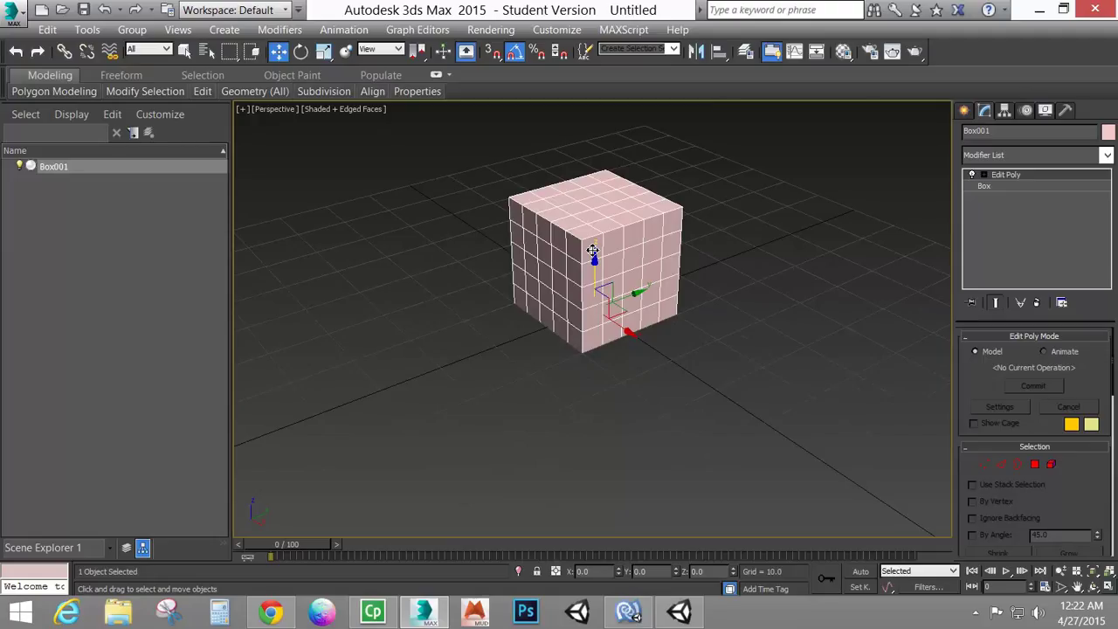
Step: Switch the Edit Poly modifier to Element level and select the whole box in the Perspective view
key(f)
middle_drag(542, 288, 590, 339)
key(p)
scroll(589, 334, up, 4)
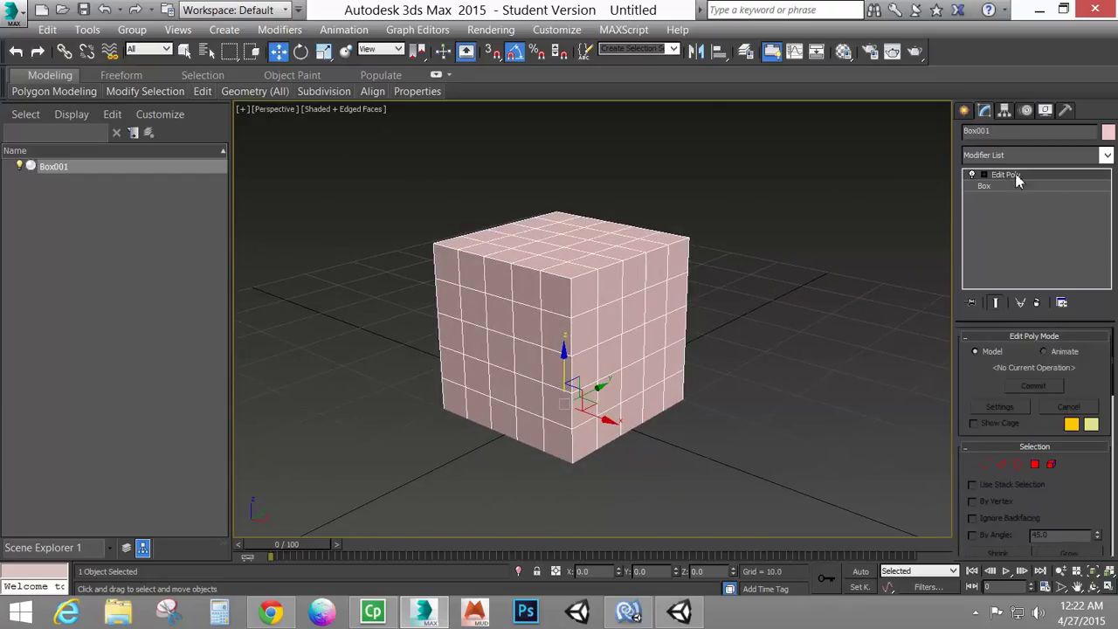
click(1050, 464)
click(629, 334)
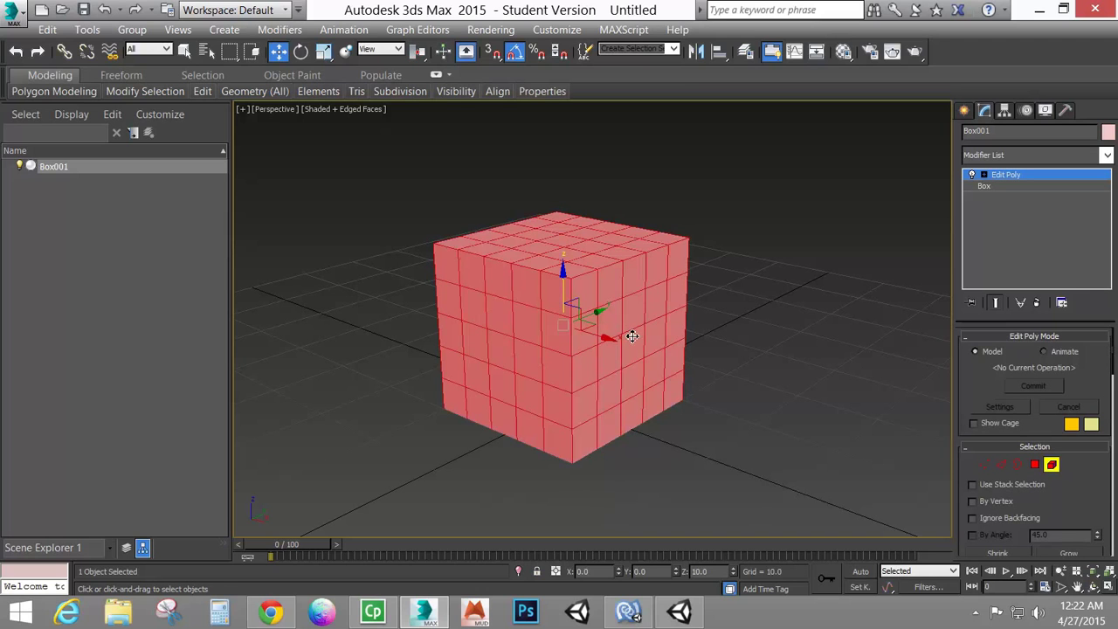
Step: Examine the selected box element in the Top view and up close in the Perspective view
key(t)
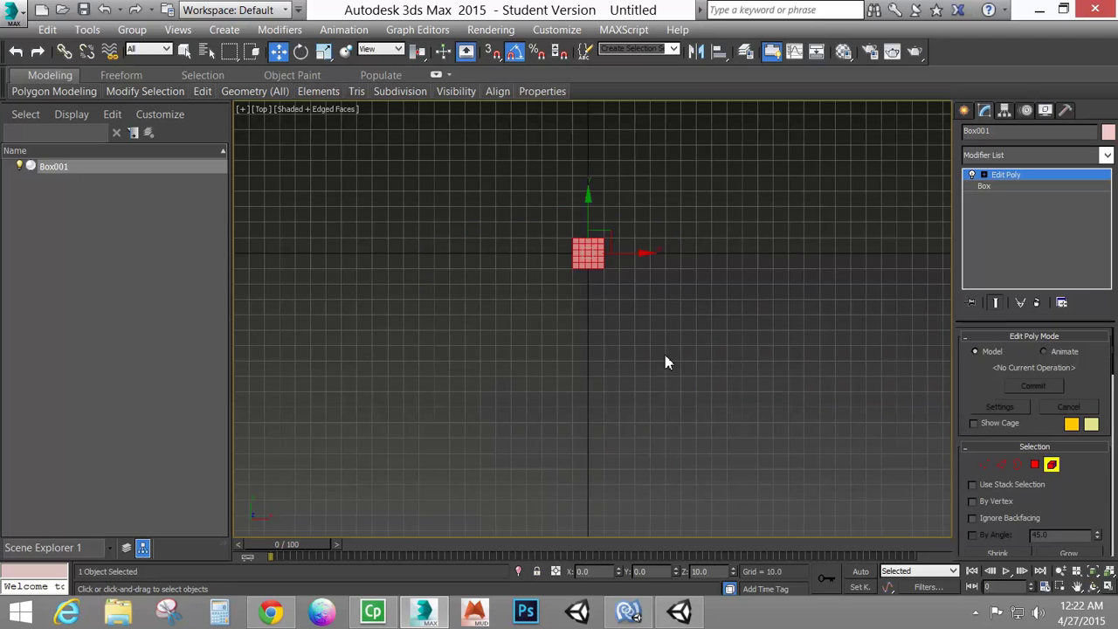
middle_drag(625, 316, 586, 368)
key(p)
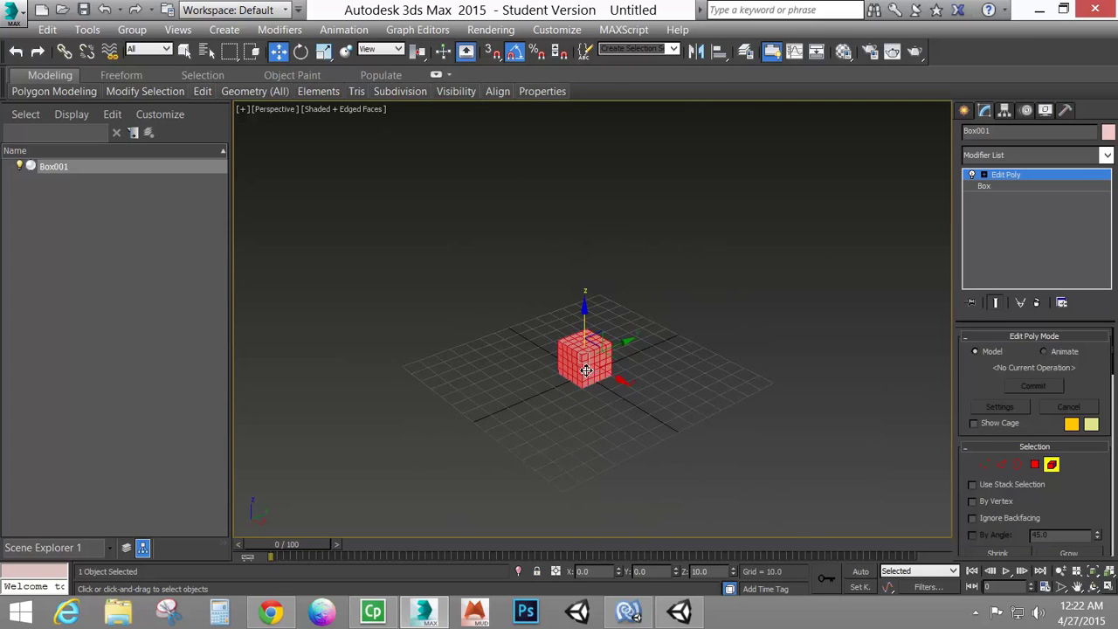
scroll(585, 368, up, 4)
scroll(585, 368, up, 3)
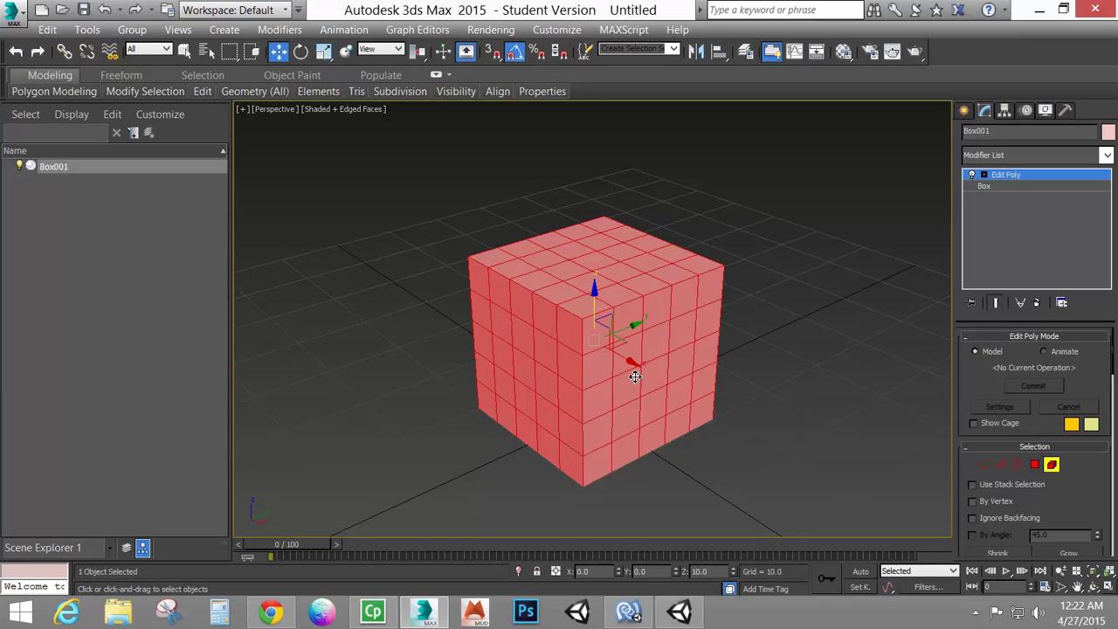
mouse_move(631, 376)
alt+middle_down()
mouse_move(652, 388)
mouse_move(633, 366)
mouse_move(646, 363)
alt+middle_up()
scroll(631, 354, up, 2)
scroll(647, 362, up, 2)
Step: Turn off the Keyboard Shortcut Override and check the box in the Top and Perspective views
click(466, 50)
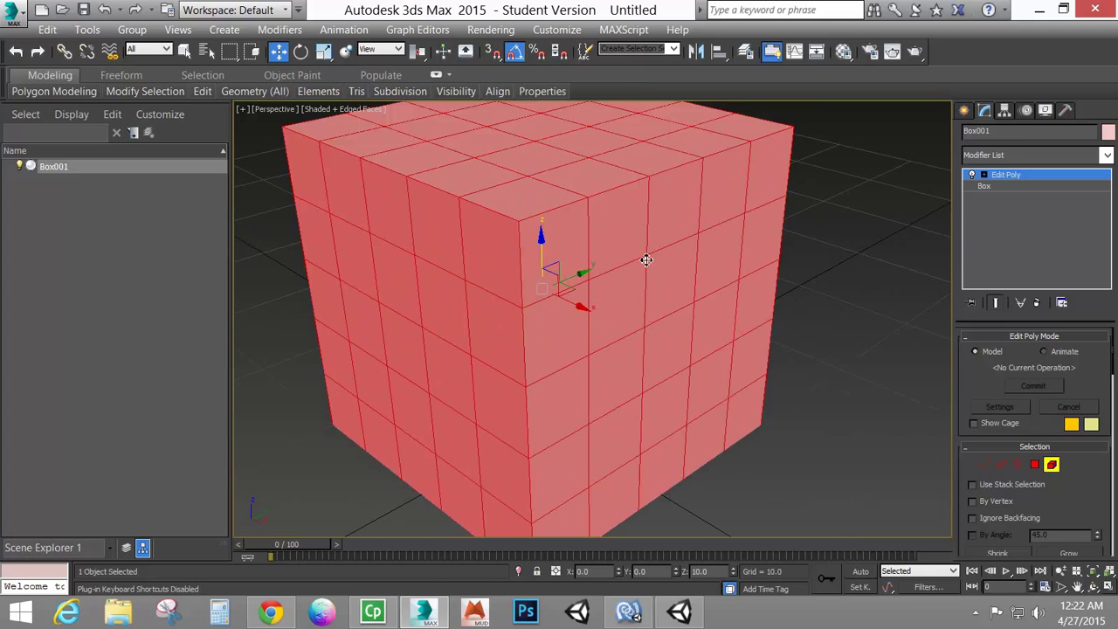
scroll(655, 268, down, 5)
key(t)
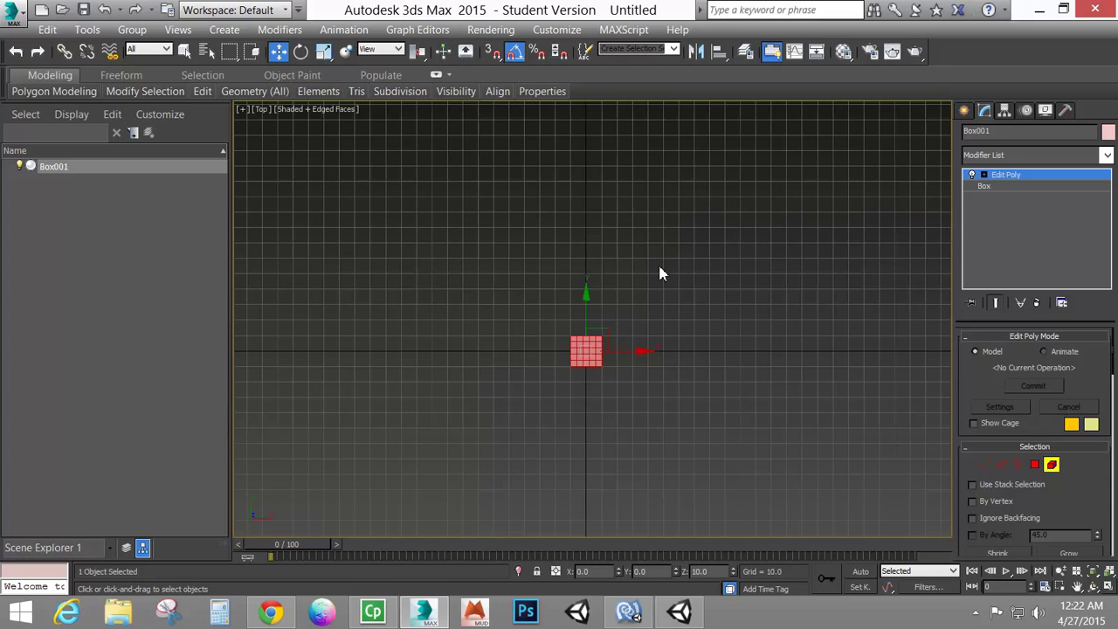
key(p)
alt+middle_drag(631, 332, 564, 268)
scroll(598, 379, up, 6)
scroll(589, 327, down, 1)
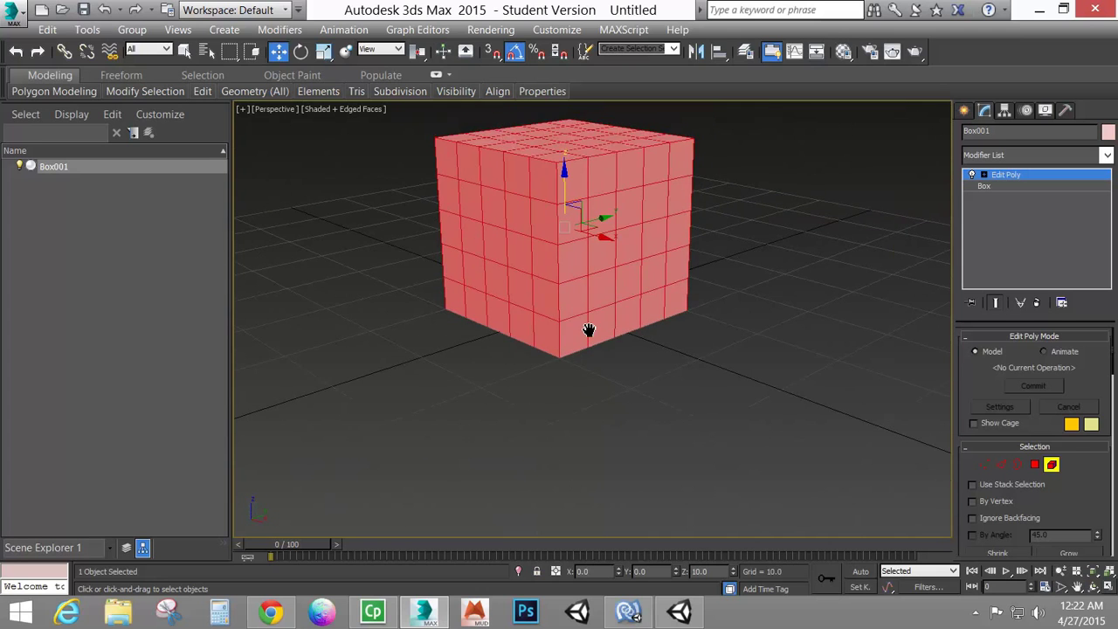
middle_drag(589, 326, 615, 395)
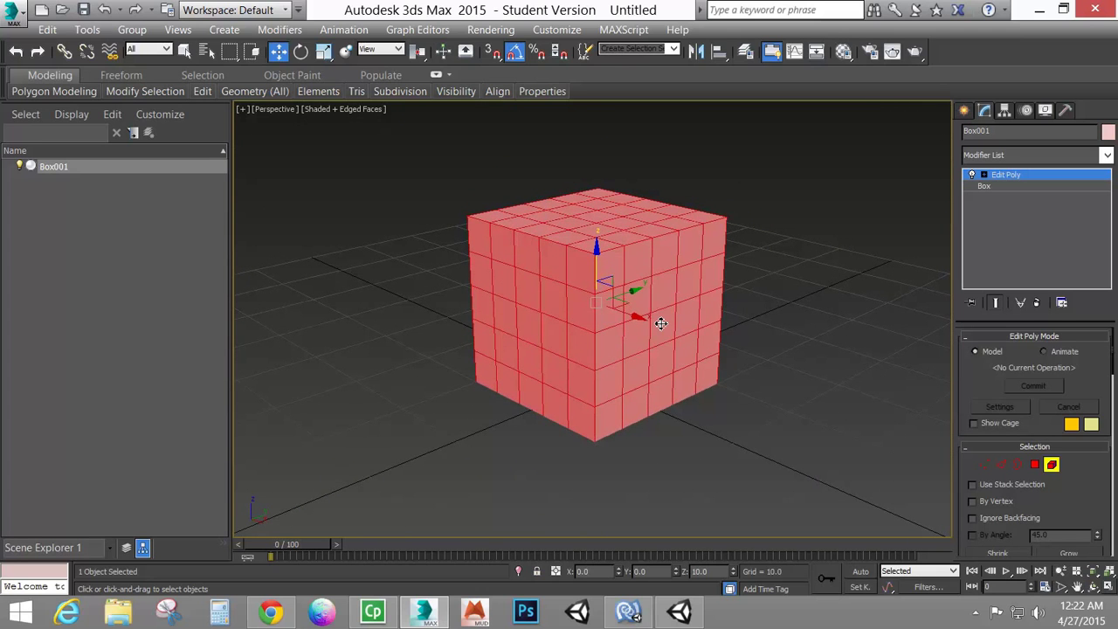
Step: At Polygon level, select the upper-right corner polygon of the box's front face in the Front view and inspect it in Perspective
key(f)
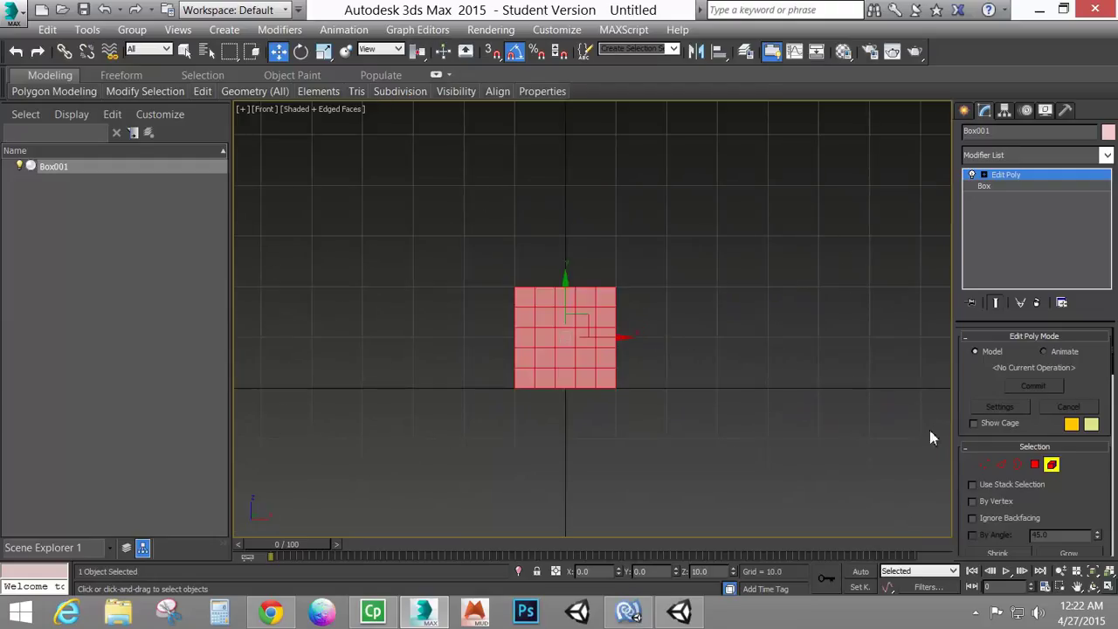
click(1034, 464)
click(613, 307)
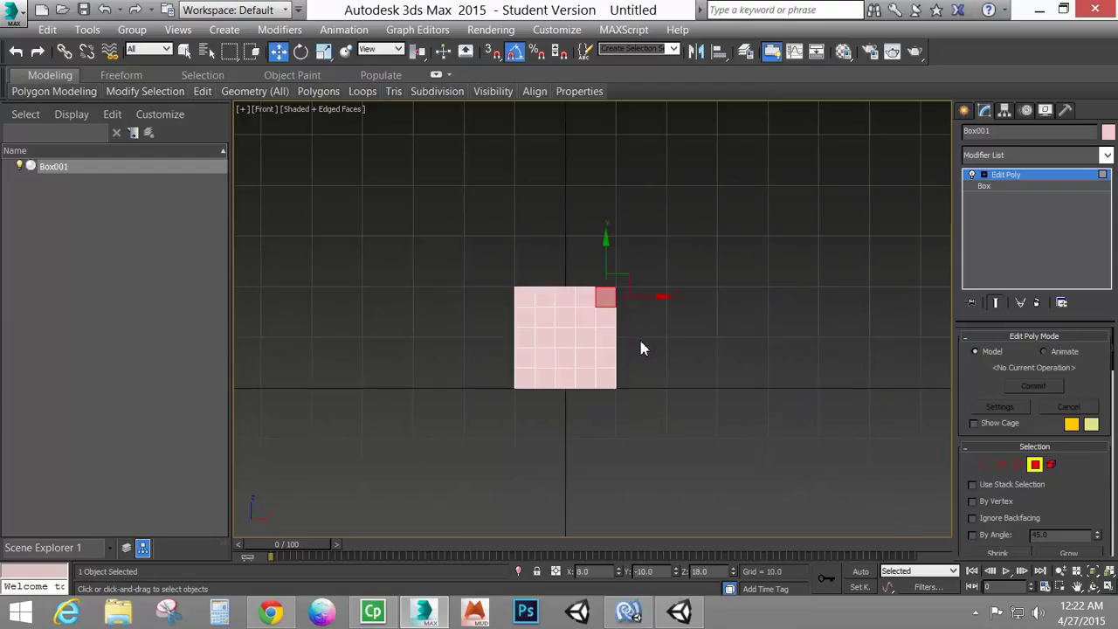
key(p)
alt+middle_drag(639, 317, 600, 363)
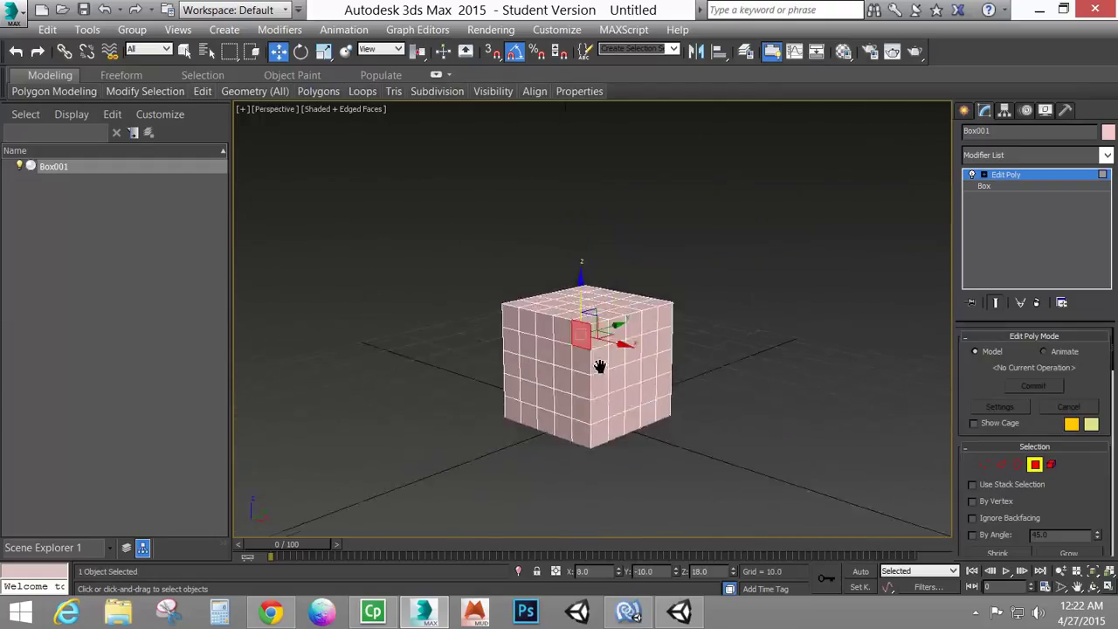
scroll(600, 364, up, 3)
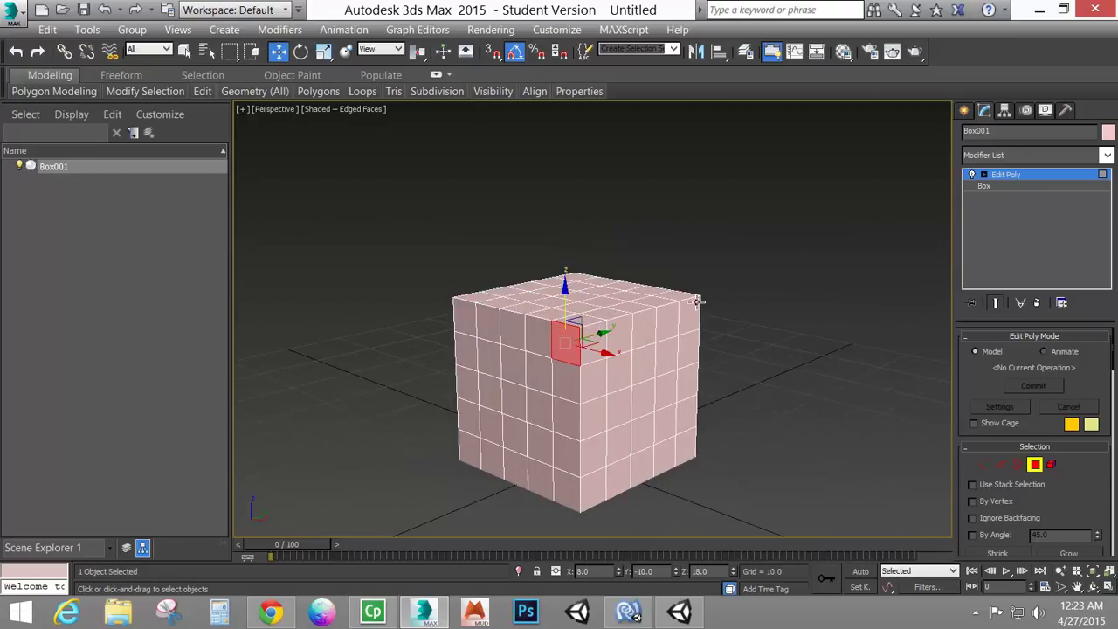
Step: Region-select the polygons over most of the box's top and upper near corner, and check them in the Top and Perspective views
drag(540, 373, 539, 369)
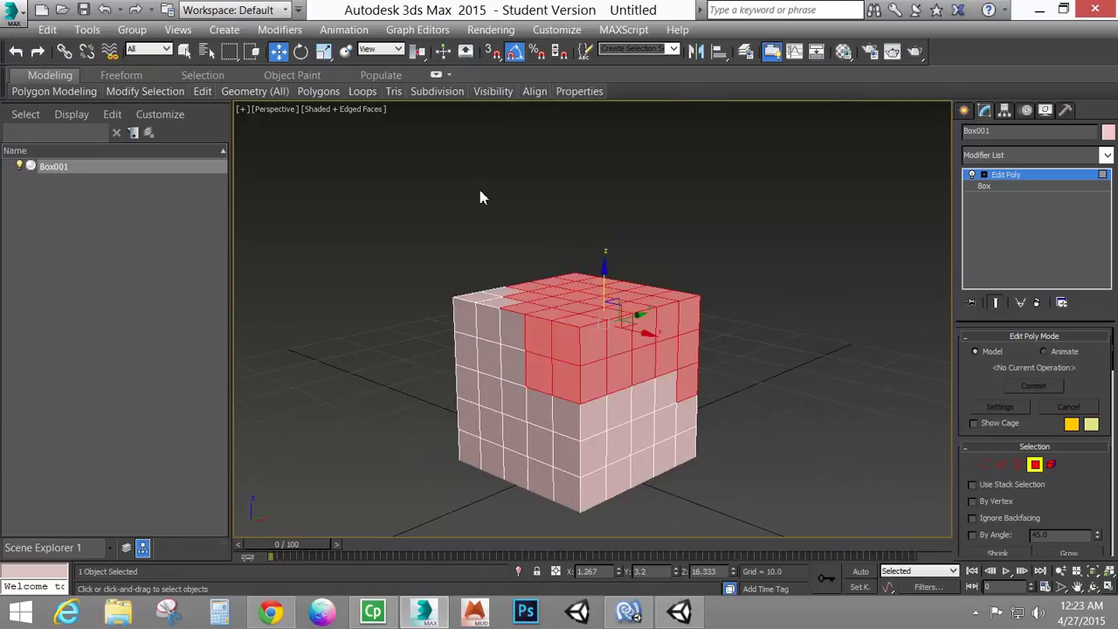
key(t)
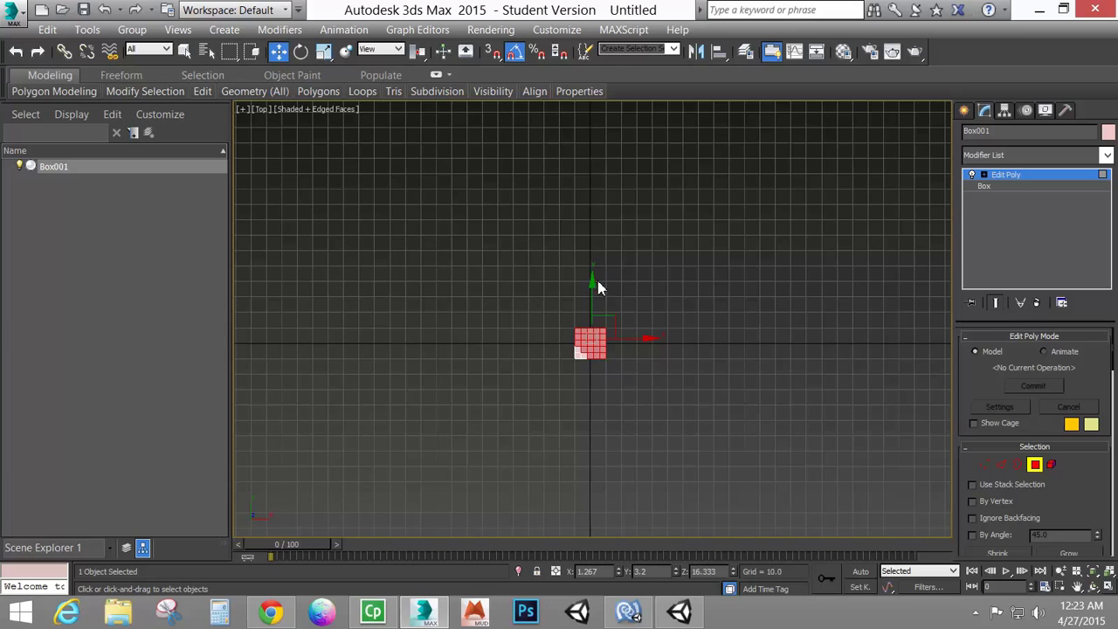
key(p)
alt+middle_drag(618, 361, 573, 299)
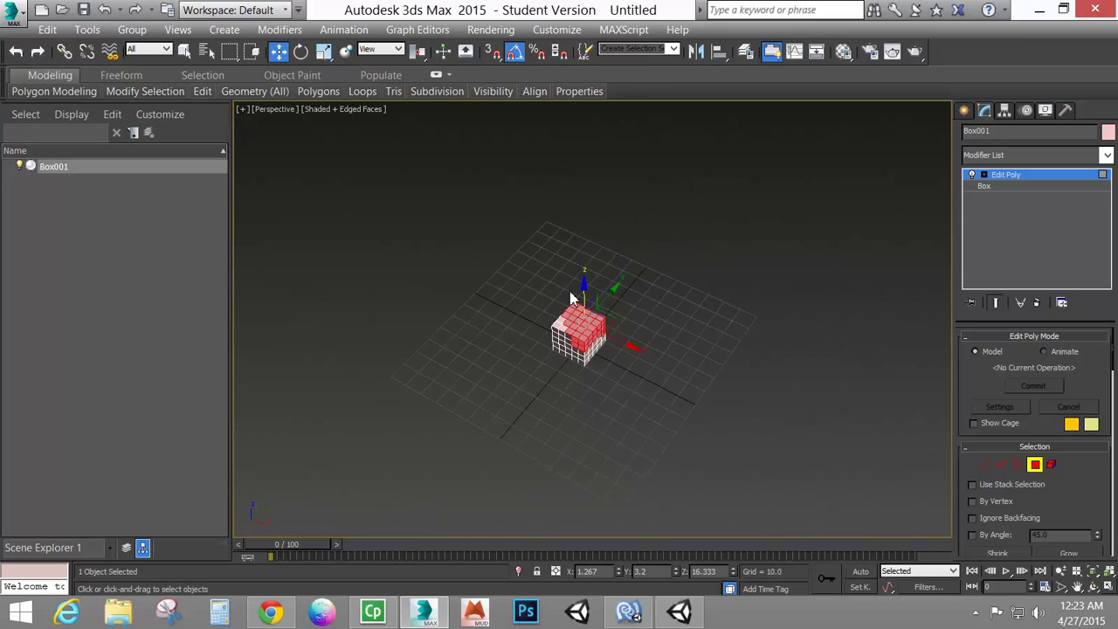
scroll(572, 299, up, 8)
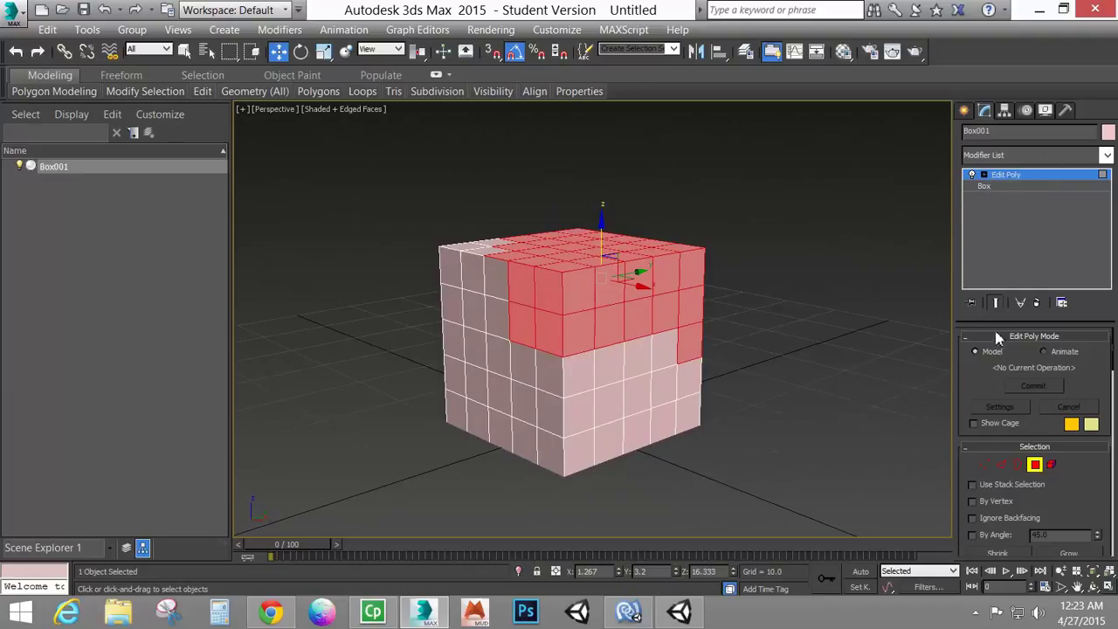
Step: Switch to Vertex level and region-select a group of vertices around the box's upper right corner
click(984, 464)
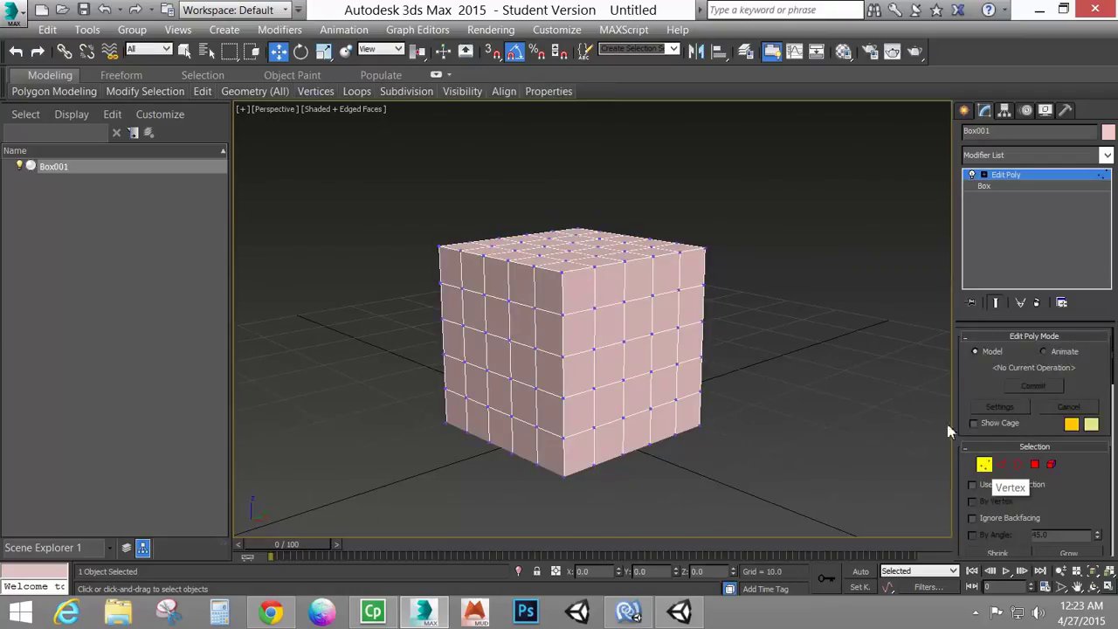
click(703, 251)
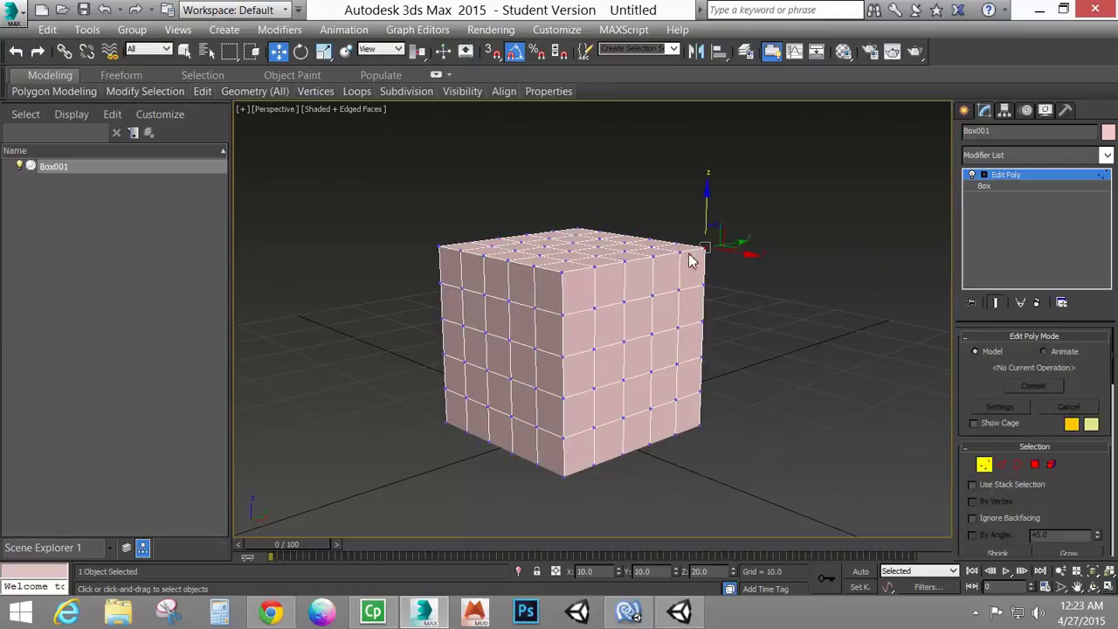
click(655, 256)
drag(723, 211, 671, 287)
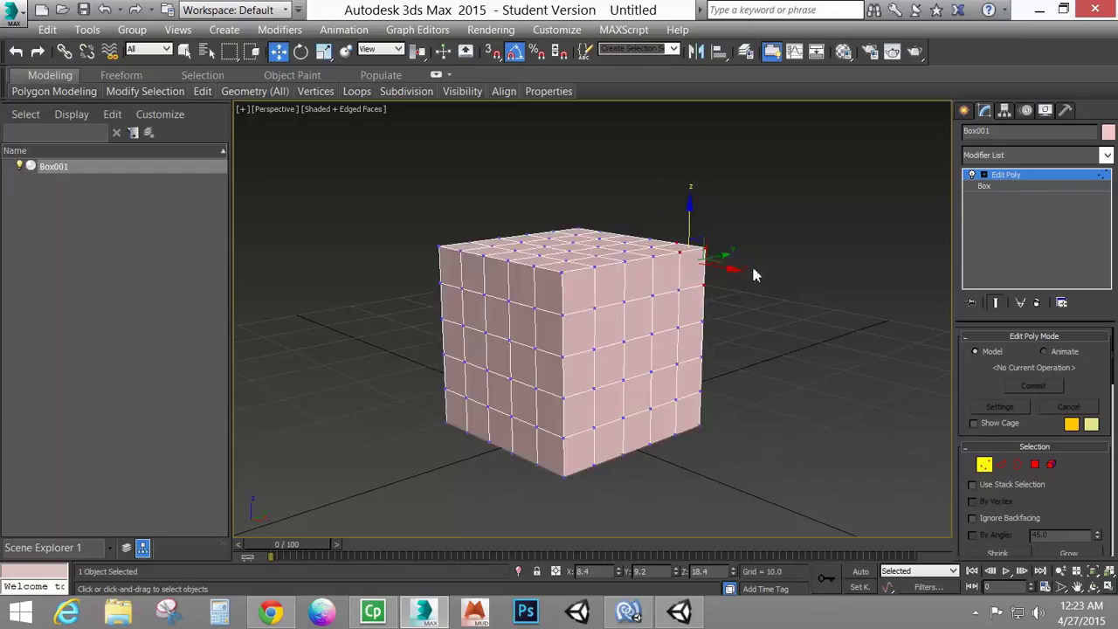
drag(789, 187, 619, 348)
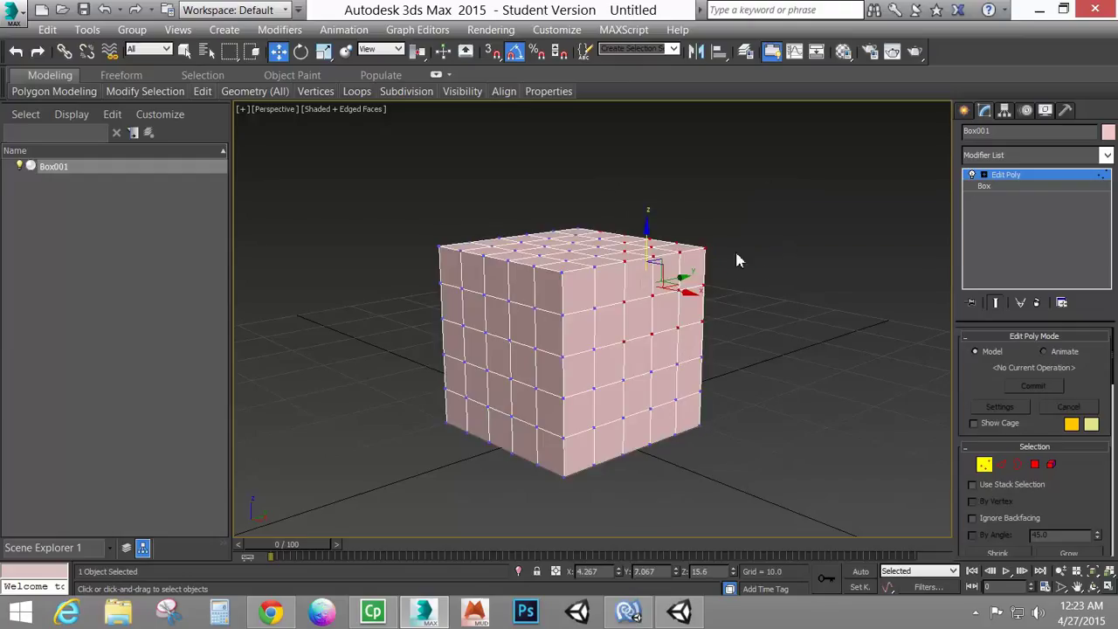
Step: Select the upper right corner vertex, add three neighbouring vertices to the selection and remove them from it again
click(709, 242)
click(705, 247)
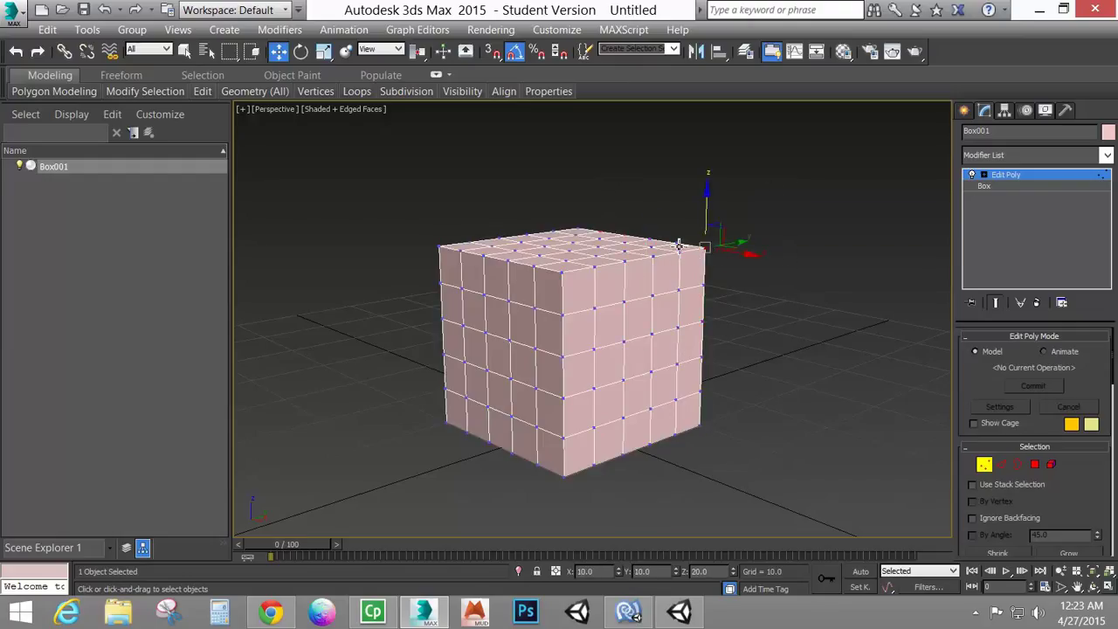
ctrl+click(678, 245)
ctrl+click(679, 252)
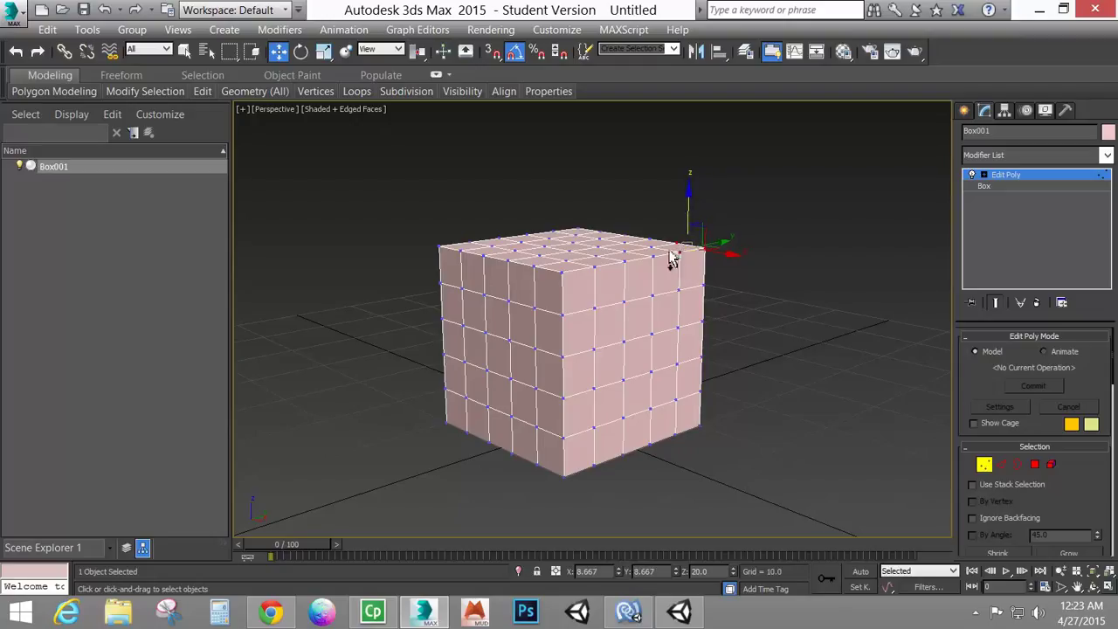
ctrl+click(653, 248)
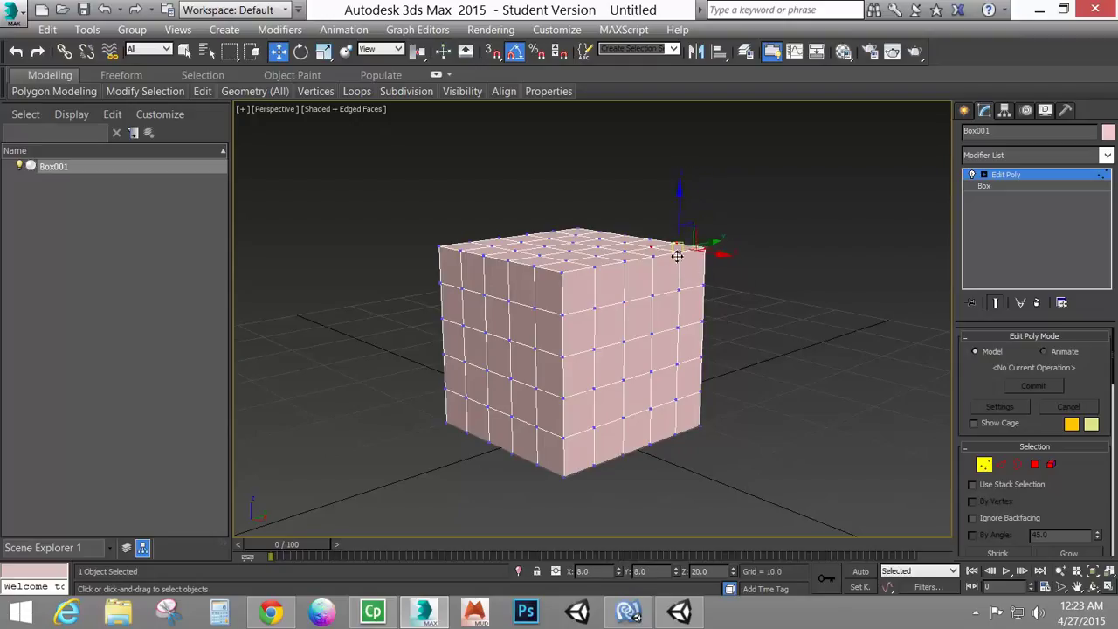
alt+click(654, 248)
alt+click(680, 253)
alt+click(670, 248)
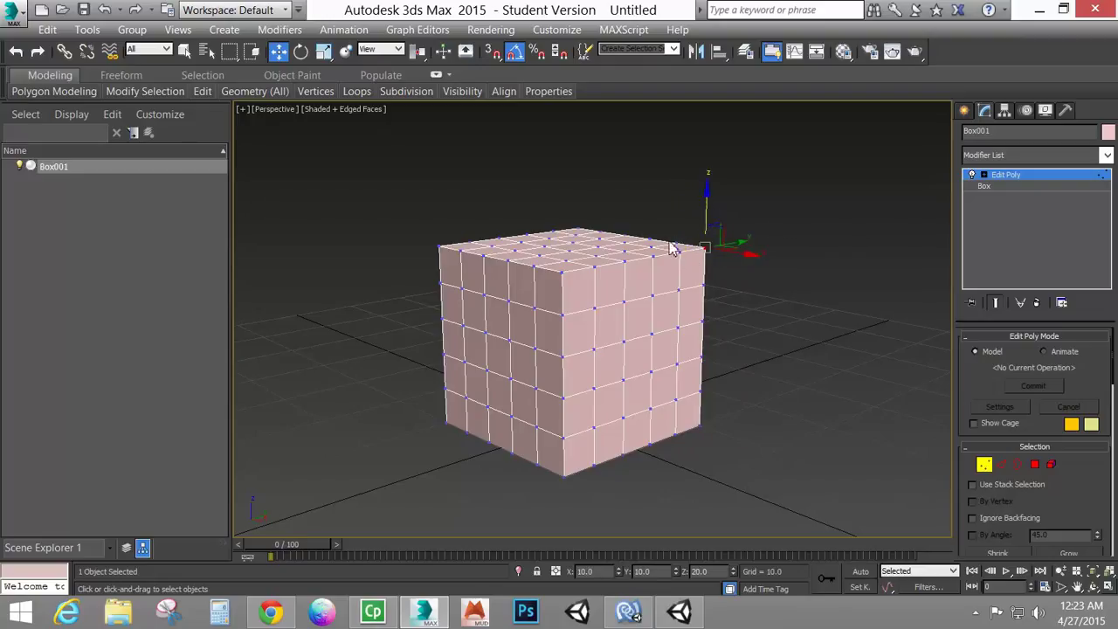
Step: Pull groups of vertices out of the box: up from its top along Z and outward from its right and left sides along Y
drag(601, 245, 559, 270)
drag(586, 226, 588, 122)
drag(745, 308, 663, 365)
drag(711, 320, 794, 300)
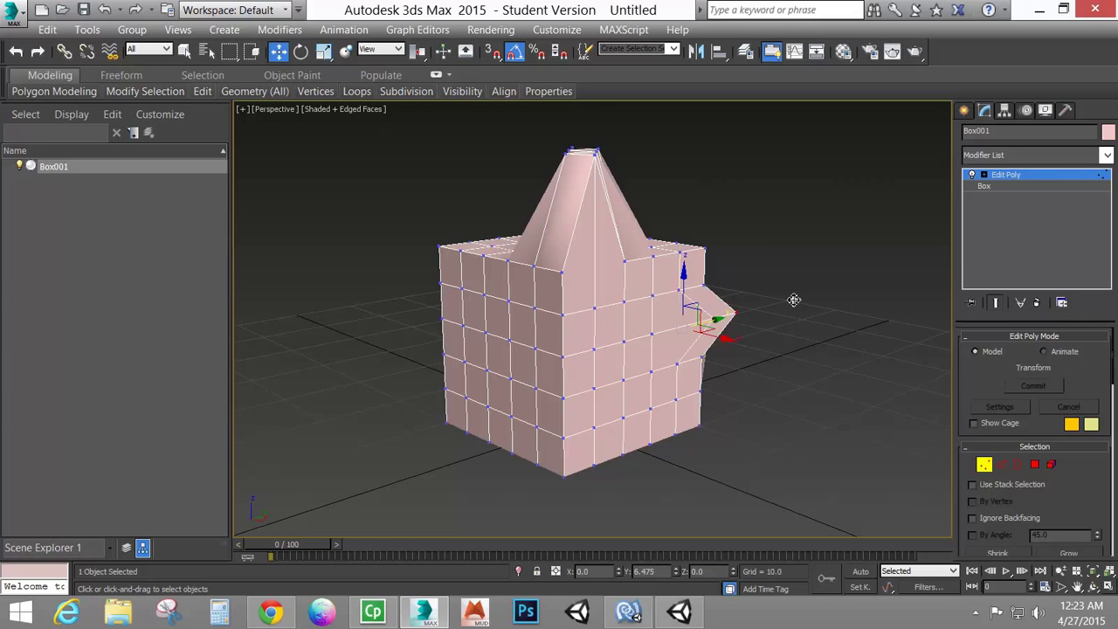
drag(414, 320, 505, 377)
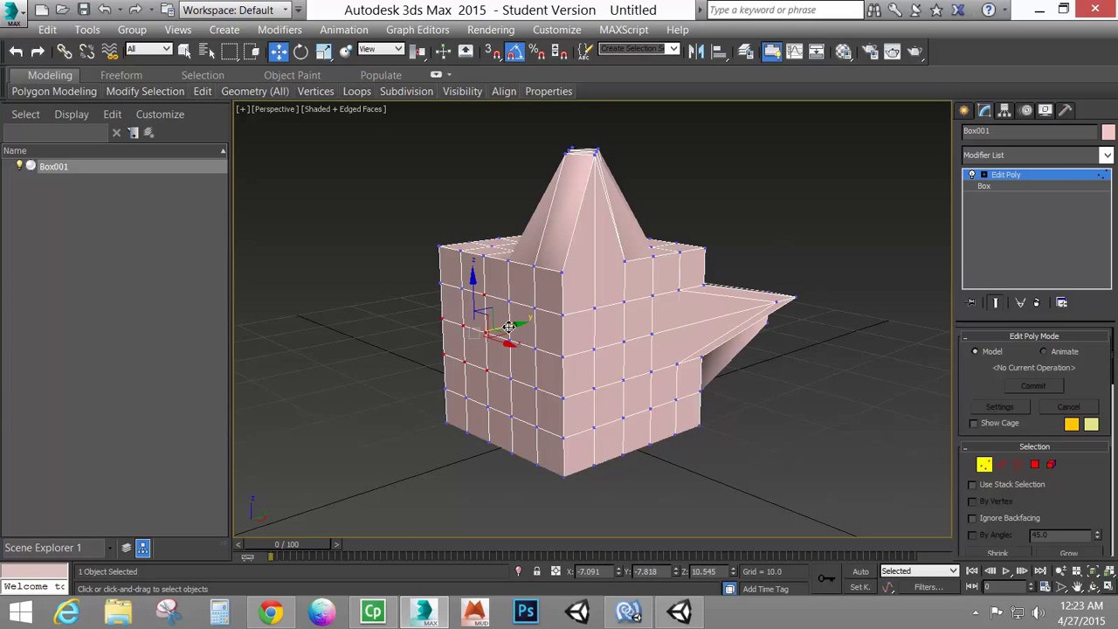
drag(508, 326, 439, 339)
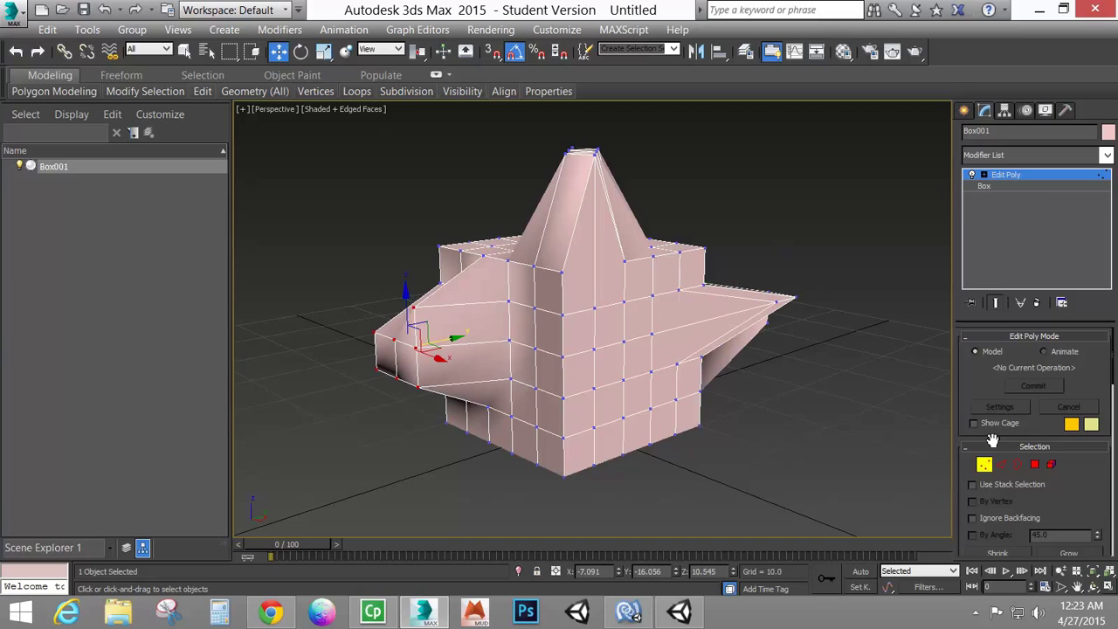
Step: Leave Vertex level and open the base Box parameters beneath the Edit Poly modifier, accepting the topology warning
click(984, 466)
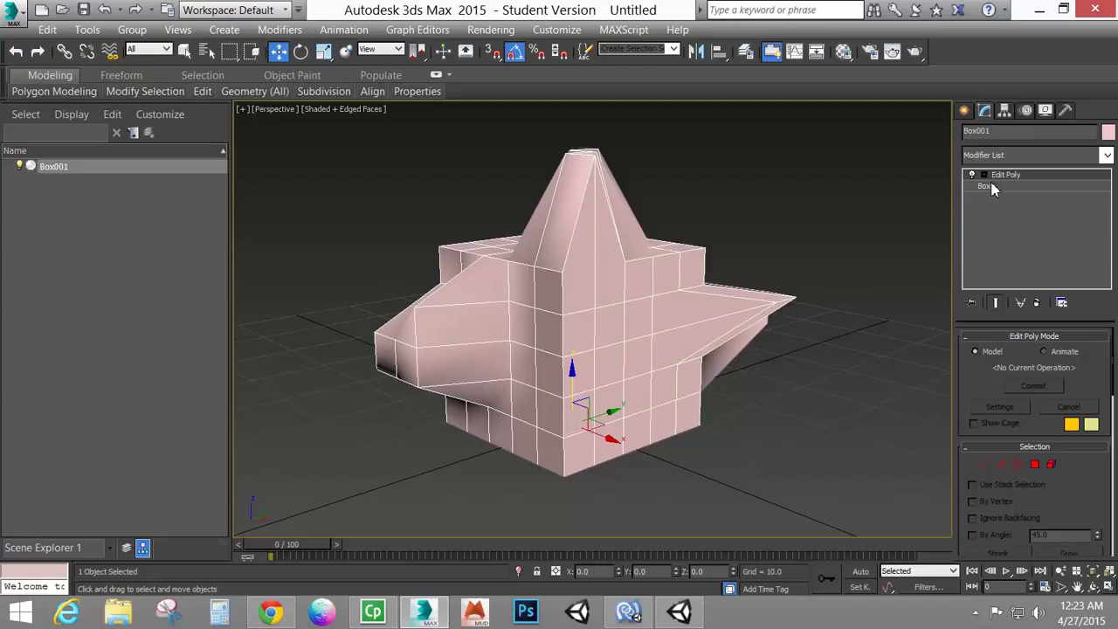
click(991, 185)
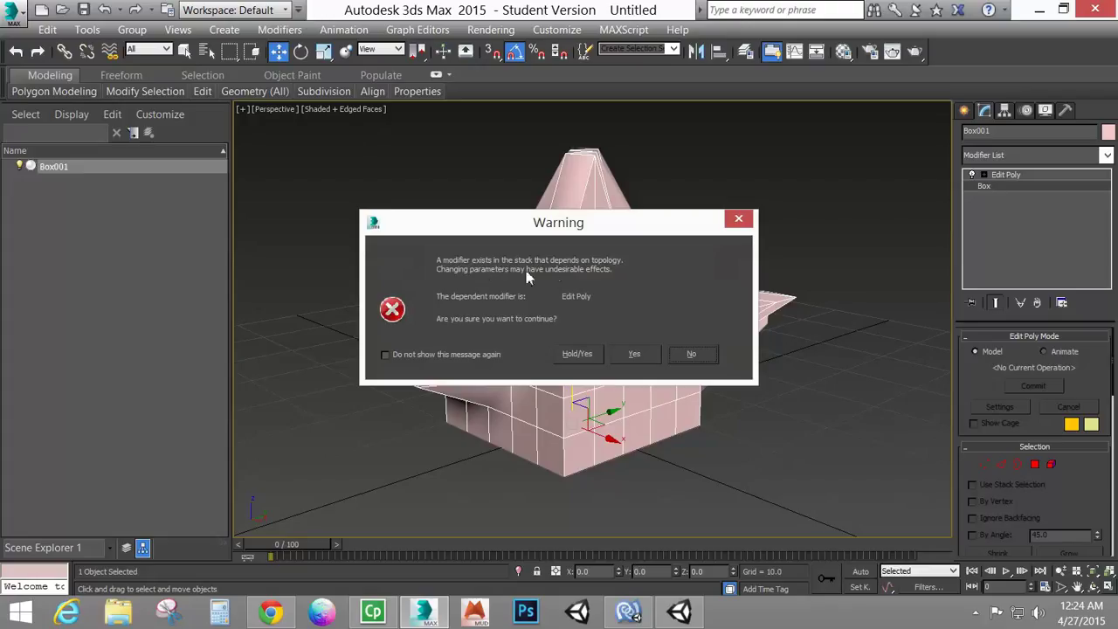
click(638, 353)
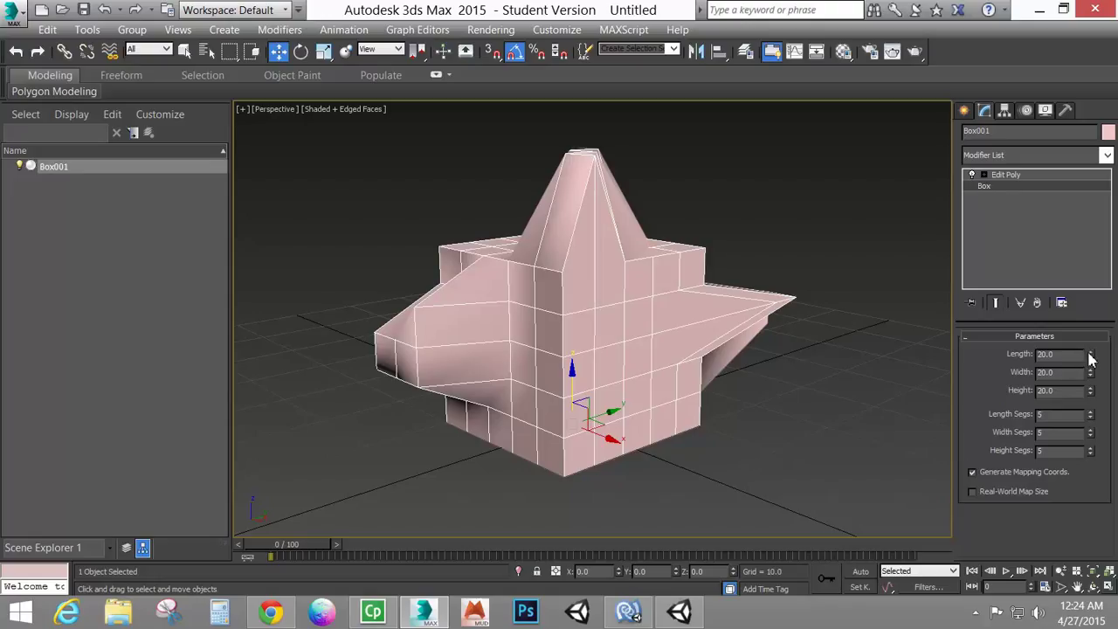
Step: Try out changes to the base box's length, width, height and length segments, cancelling the dimension changes
drag(1090, 358, 1073, 250)
right_click(1074, 251)
drag(1091, 372, 1038, 250)
right_click(1038, 250)
drag(1090, 390, 1066, 299)
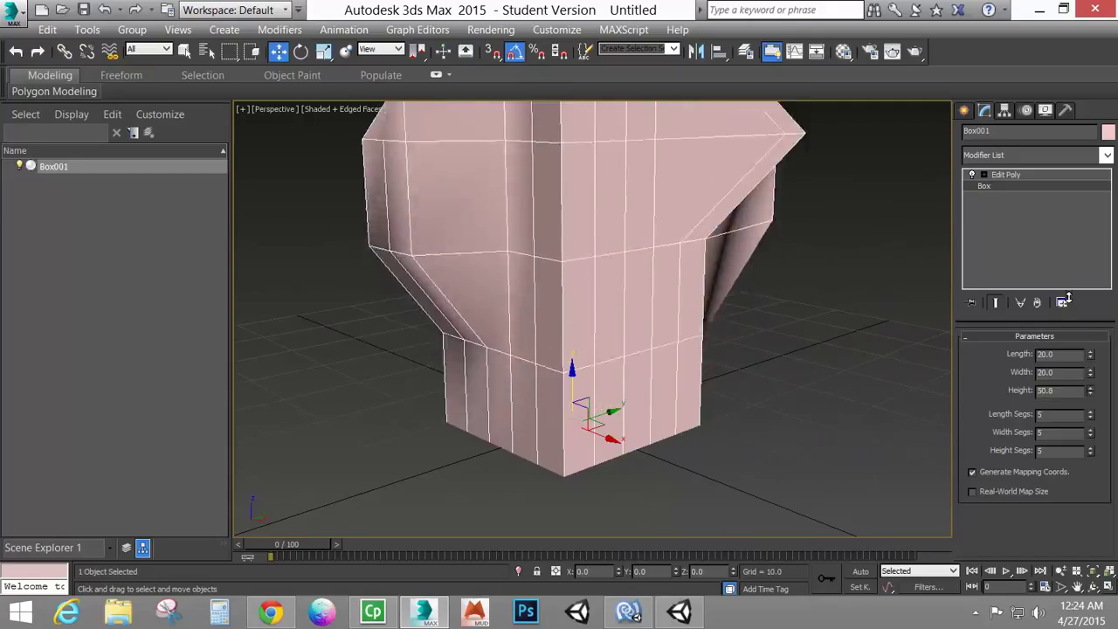
right_click(1066, 300)
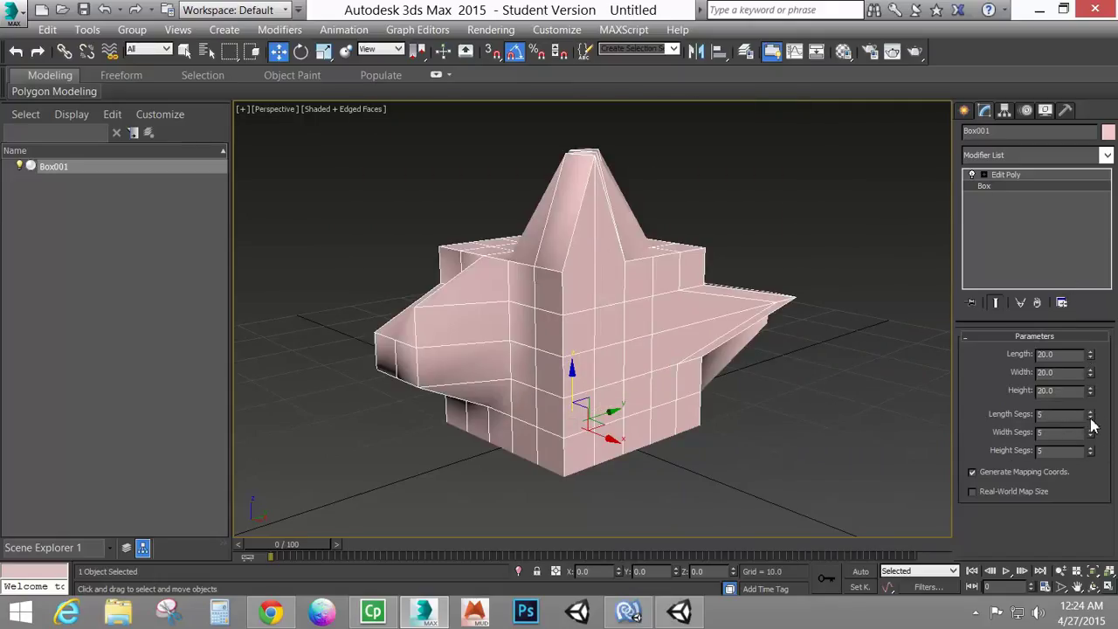
mouse_move(1091, 419)
mouse_down()
mouse_move(1083, 405)
mouse_move(1081, 428)
mouse_move(1060, 437)
mouse_move(1076, 416)
mouse_move(1094, 442)
mouse_move(1073, 460)
mouse_move(1074, 419)
mouse_up()
Step: Turn the Edit Poly modifier off and back on to compare the original box with the edited shape
click(971, 175)
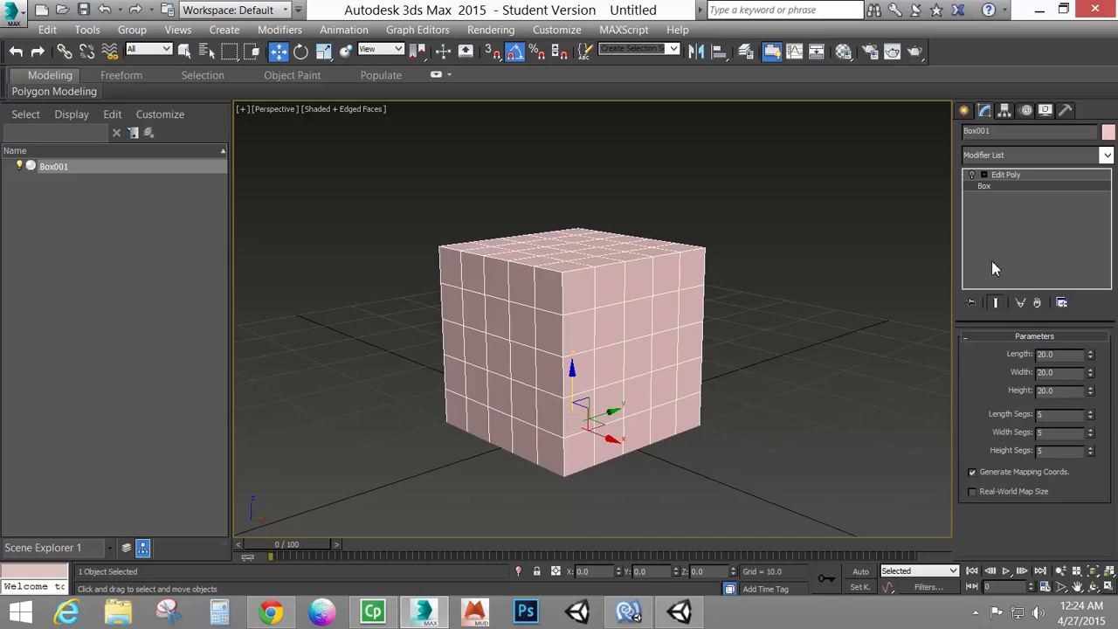
click(972, 175)
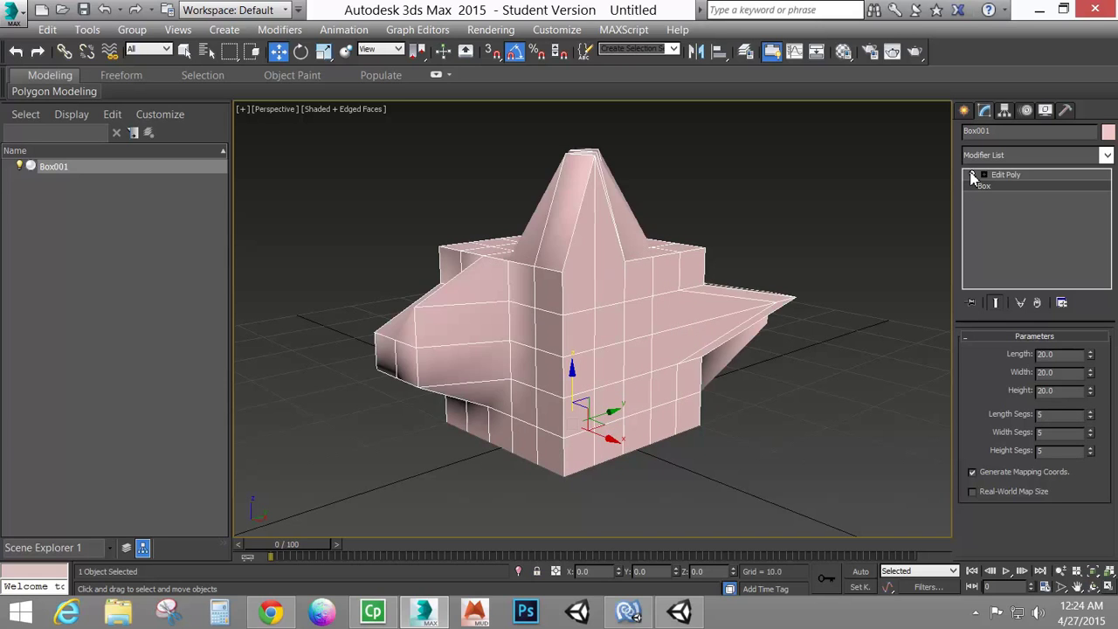
Step: Try resetting the base box's length, width and height segments to 1 and check the result at the Edit Poly level
right_click(1091, 418)
right_click(1091, 435)
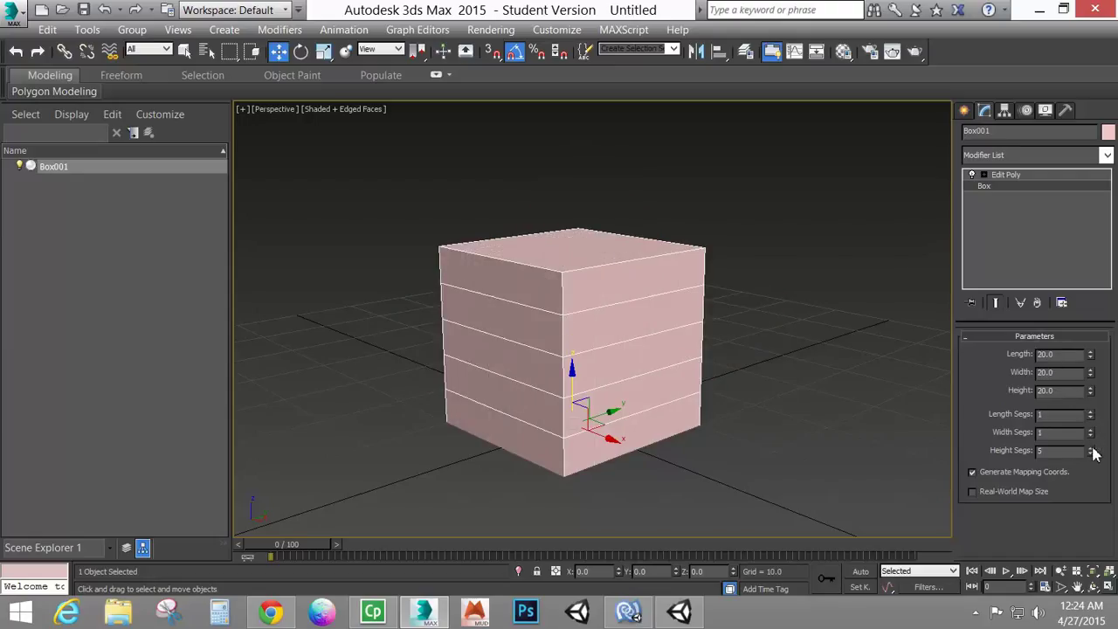
right_click(1090, 452)
alt+middle_drag(697, 330, 854, 294)
click(1019, 175)
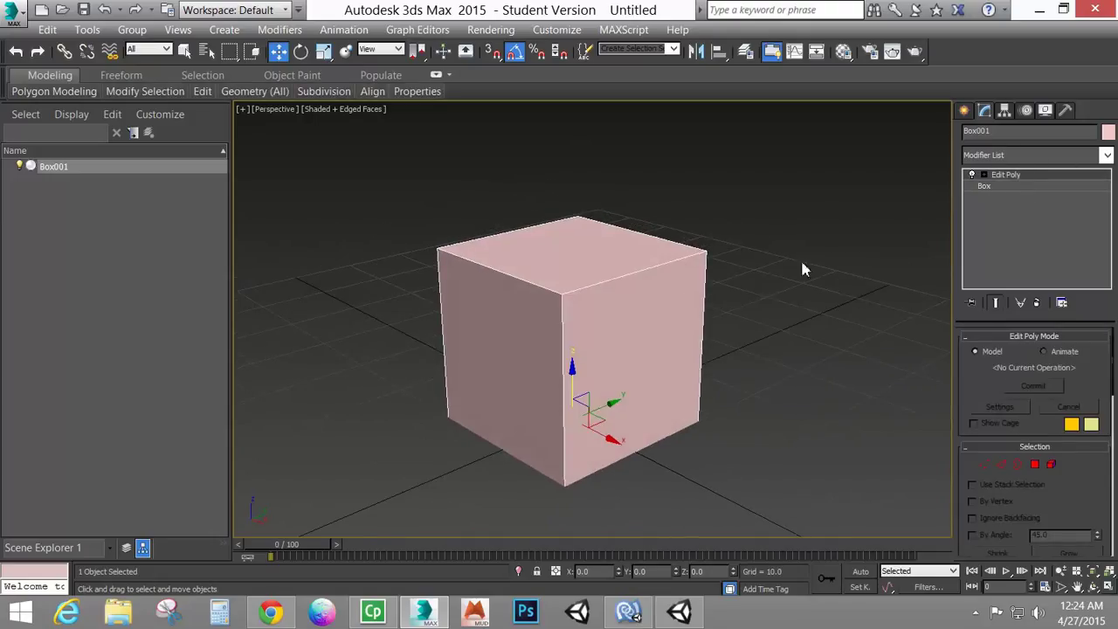
alt+middle_drag(661, 310, 699, 307)
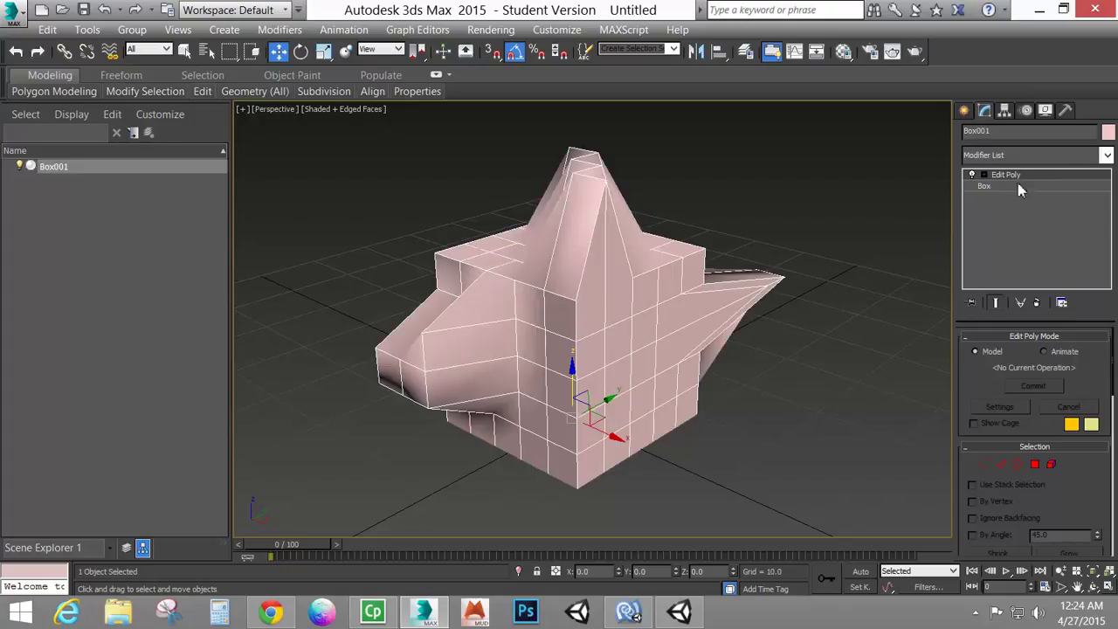
Step: Delete the Edit Poly modifier from the box and convert the box to an Editable Poly
click(1039, 305)
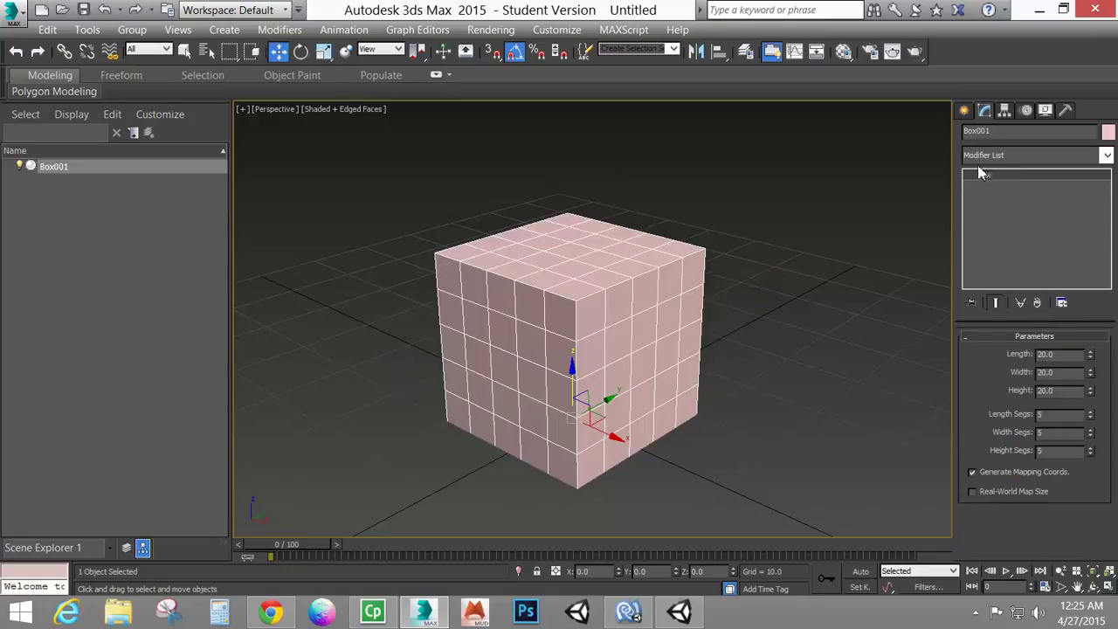
right_click(618, 301)
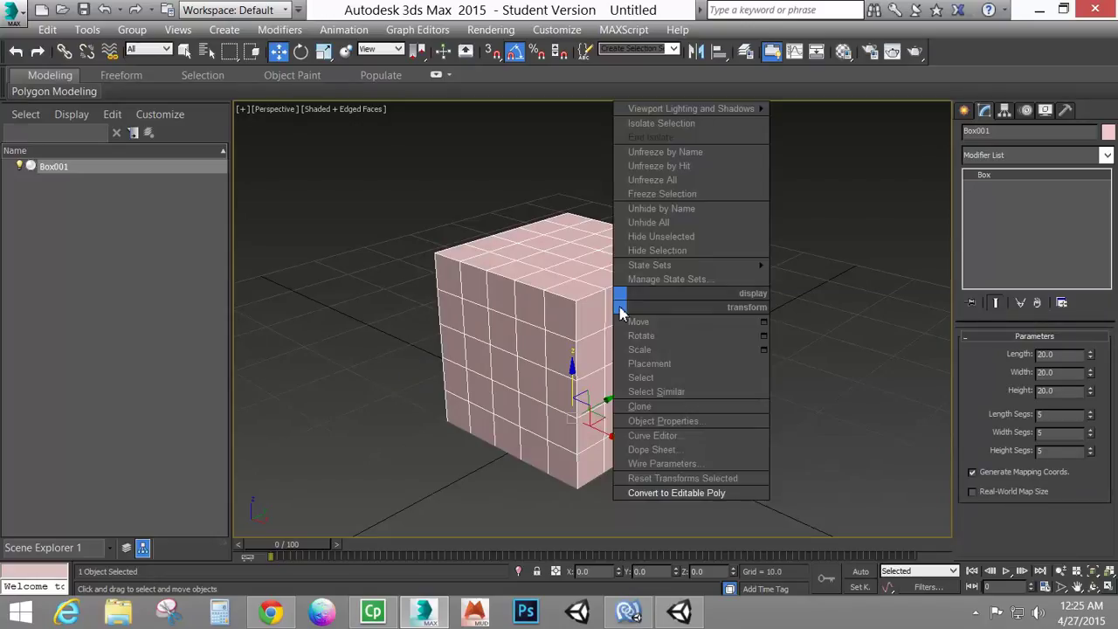
click(725, 494)
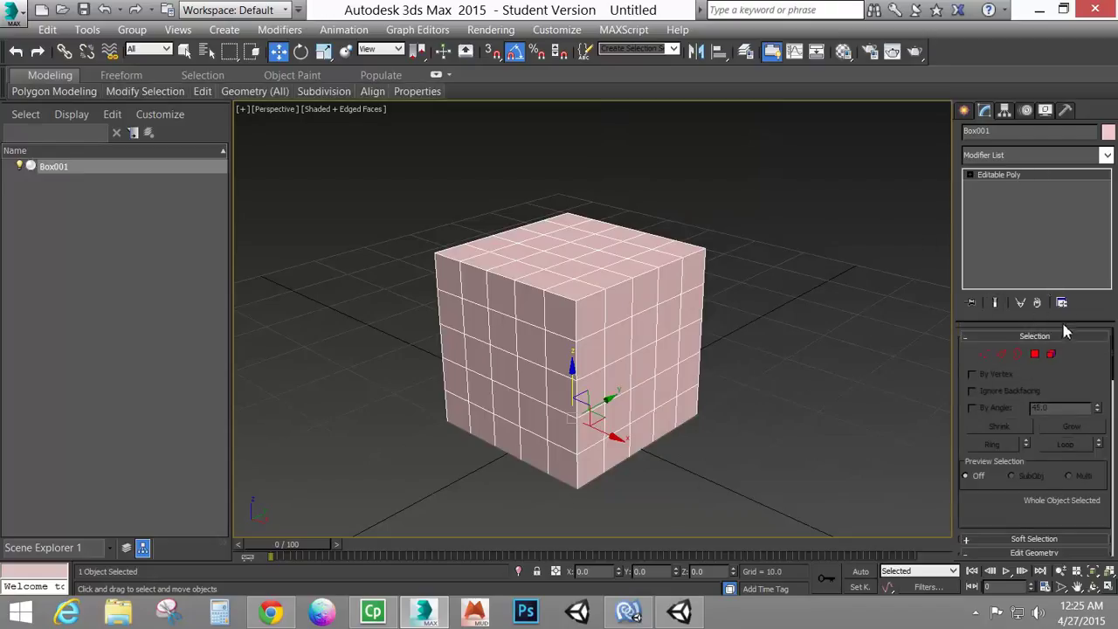
Step: Enlarge the area showing the Editable Poly settings and activate Vertex sub-object level
drag(1062, 325, 1061, 267)
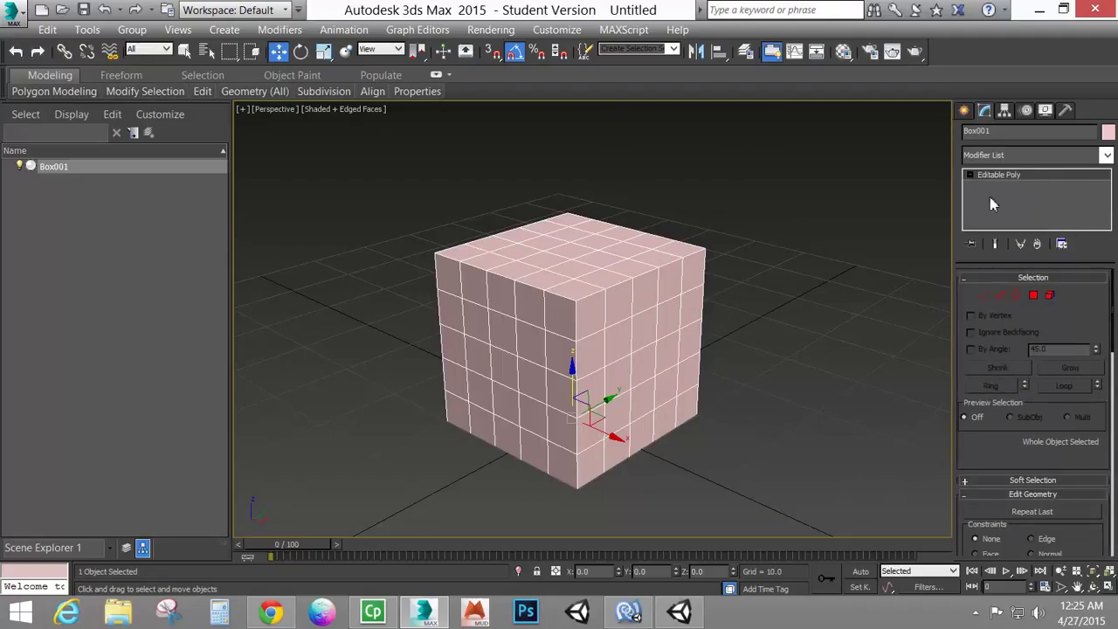
click(982, 295)
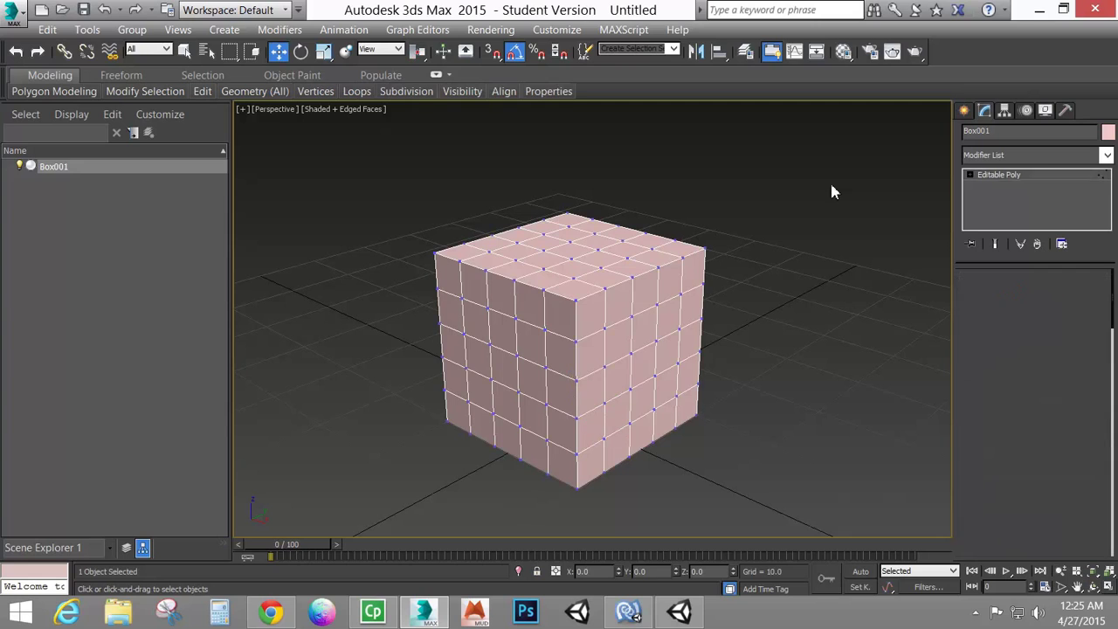
click(983, 295)
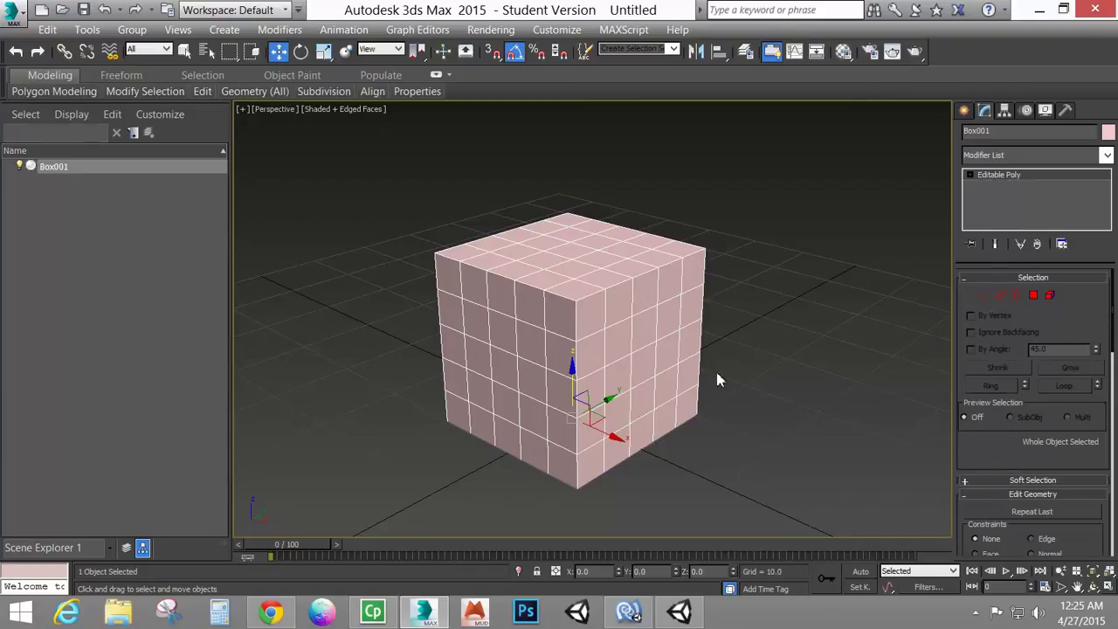
click(983, 295)
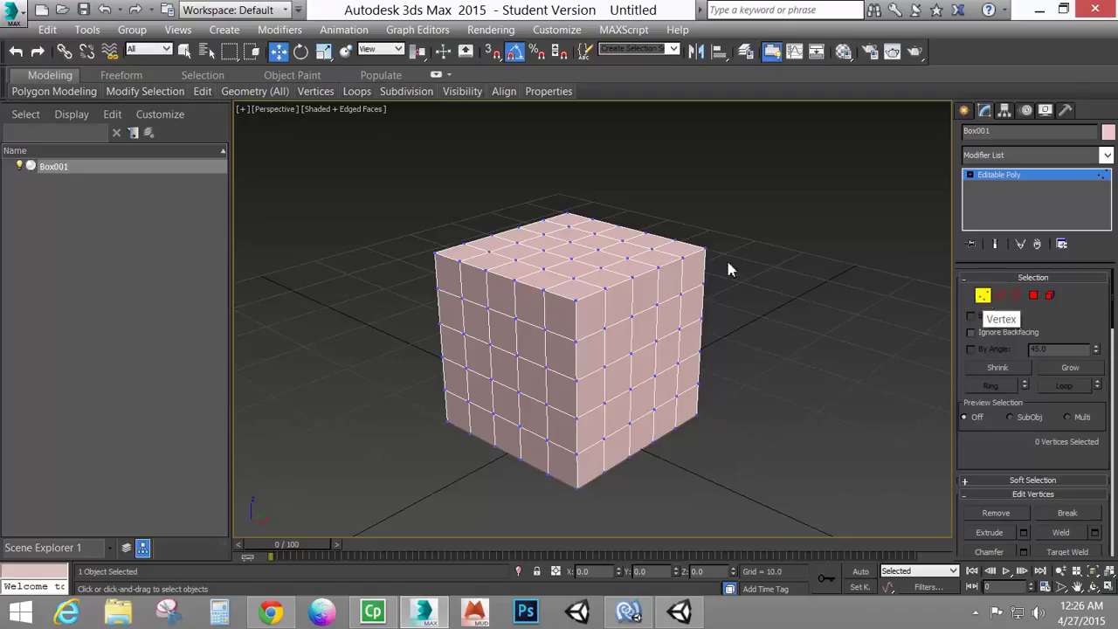
Step: Try pulling the box's top corner vertex up and outward away from the box, and undo the moves
click(704, 252)
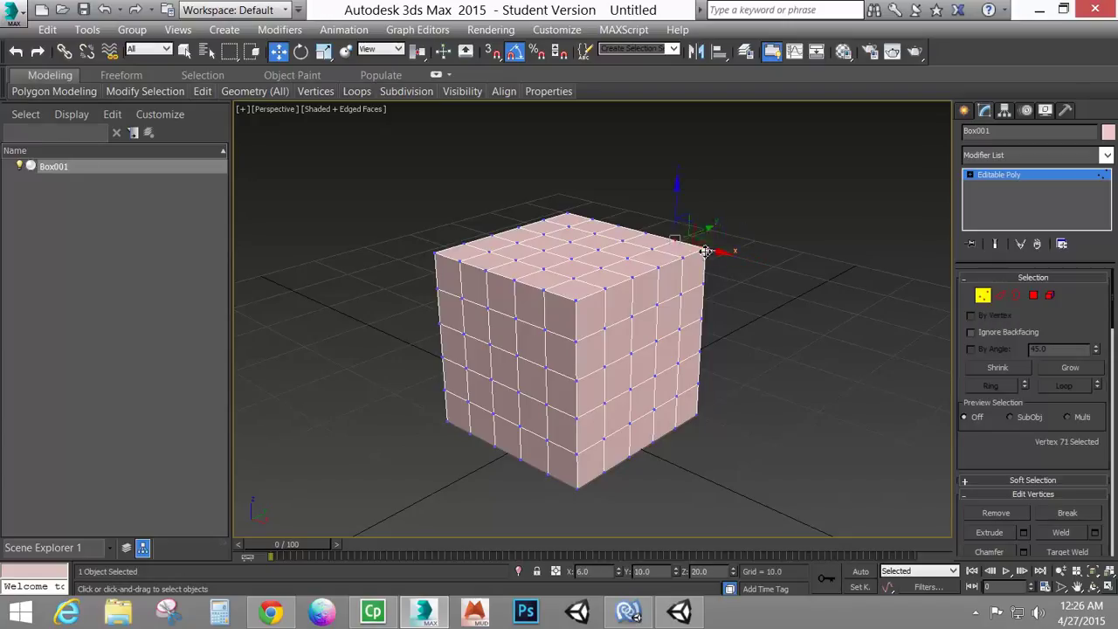
click(706, 247)
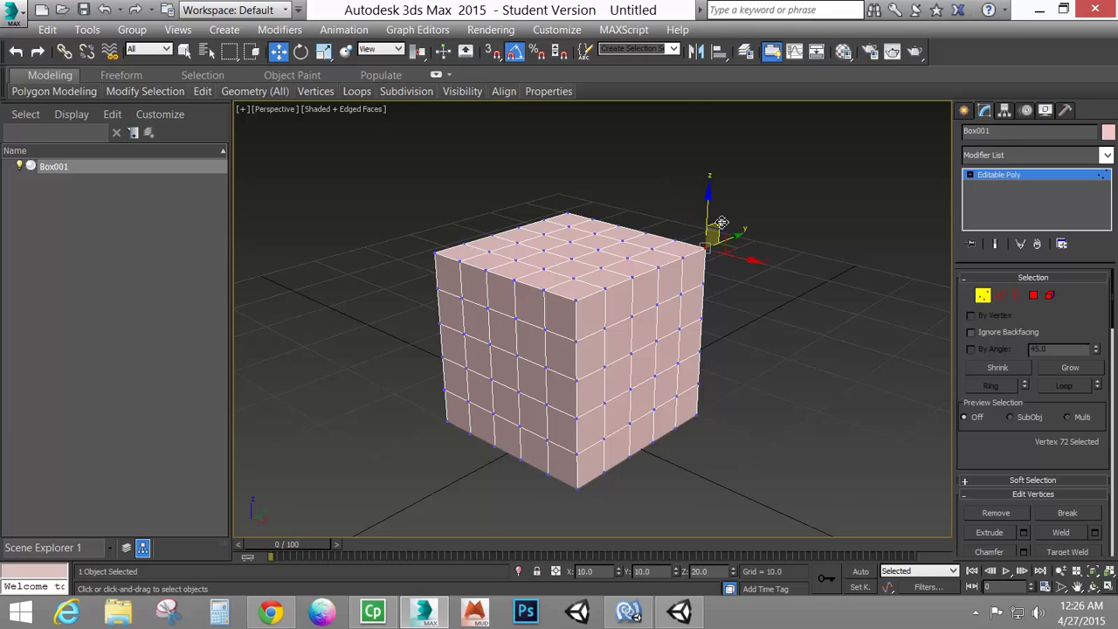
drag(722, 222, 713, 182)
right_click(713, 181)
alt+middle_drag(769, 280, 705, 264)
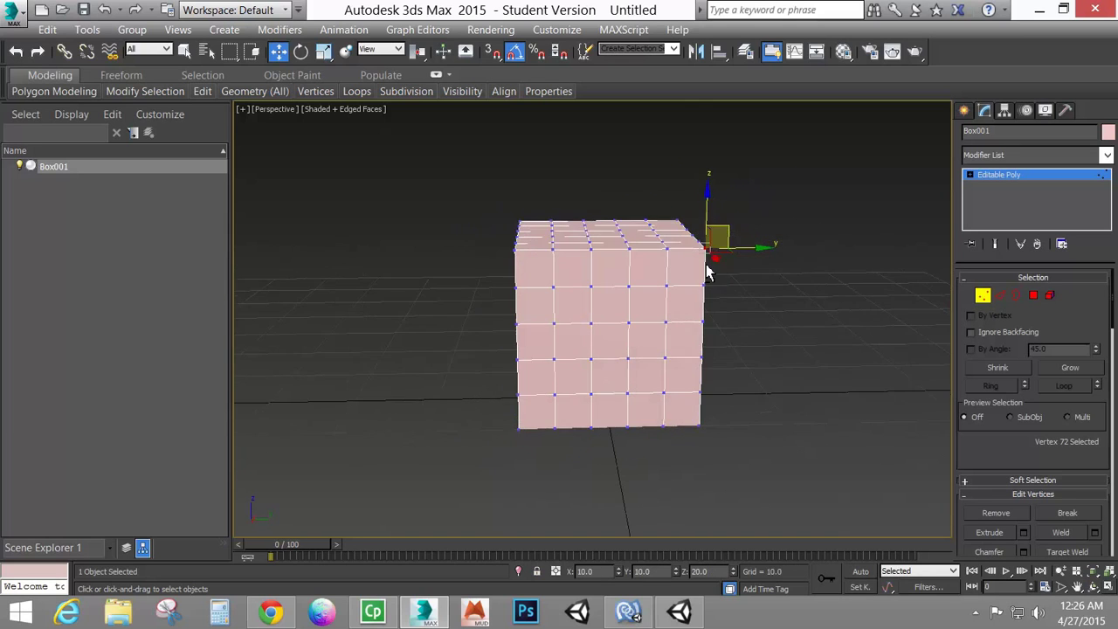
drag(723, 233, 785, 198)
alt+middle_drag(641, 328, 803, 388)
drag(798, 219, 837, 224)
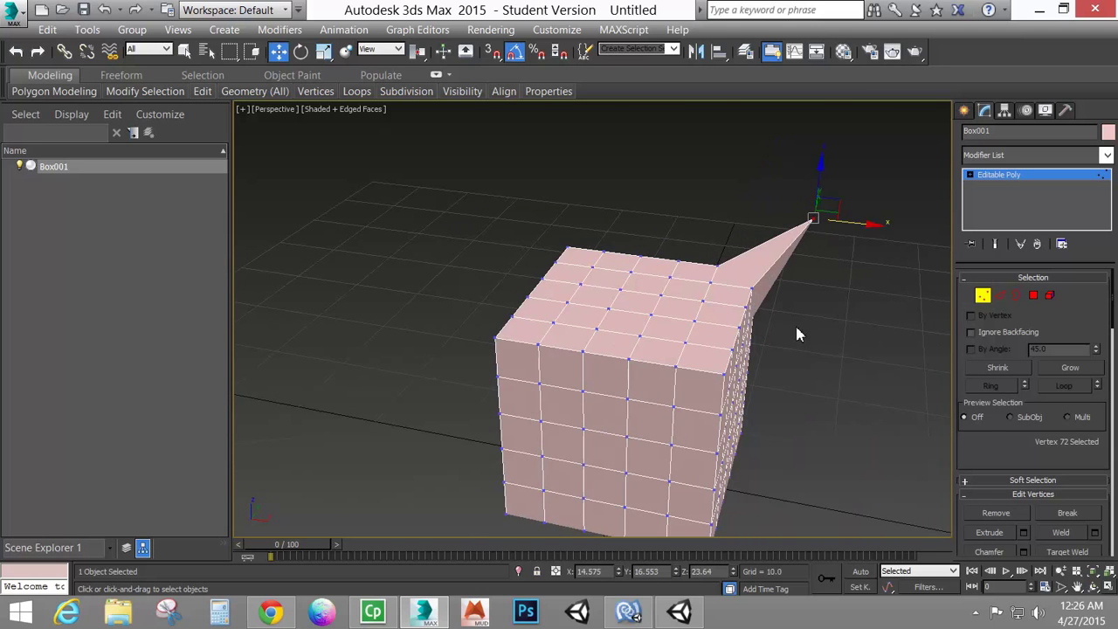
alt+middle_drag(797, 329, 620, 304)
key(ctrl+z)
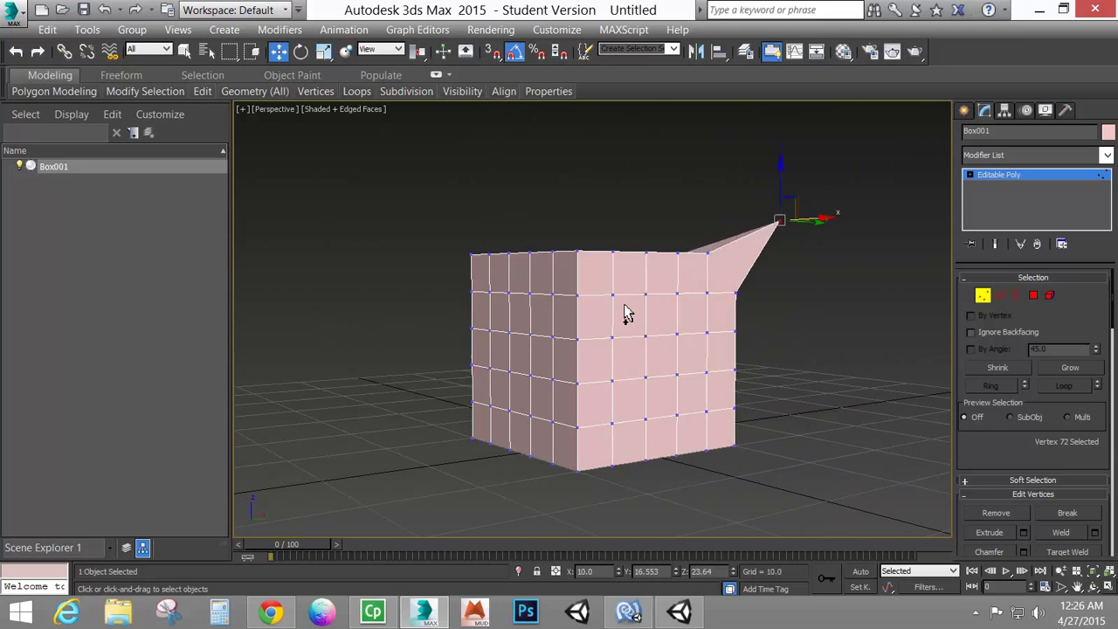
key(ctrl+z)
alt+middle_drag(833, 317, 934, 315)
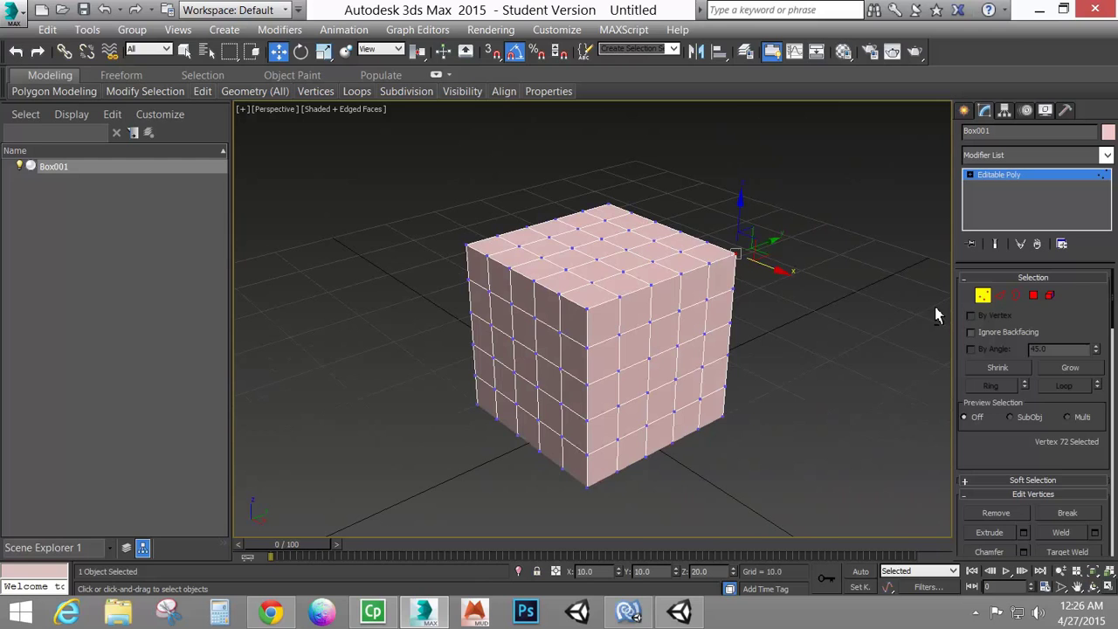
Step: At Edge level, select three adjacent edges along one side of the box's top rim, undoing the trial moves
click(1000, 295)
scroll(747, 313, up, 3)
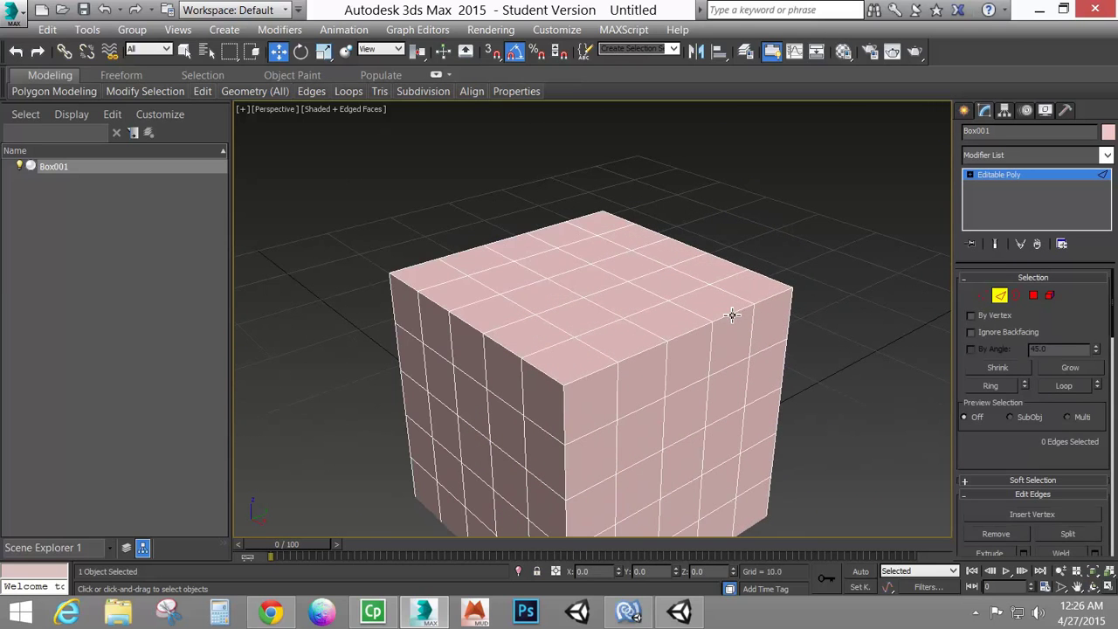
click(733, 315)
mouse_move(743, 278)
mouse_down()
mouse_move(741, 232)
mouse_move(738, 297)
mouse_up()
key(ctrl+z)
ctrl+click(696, 331)
ctrl+click(644, 352)
drag(691, 292, 682, 266)
key(ctrl+z)
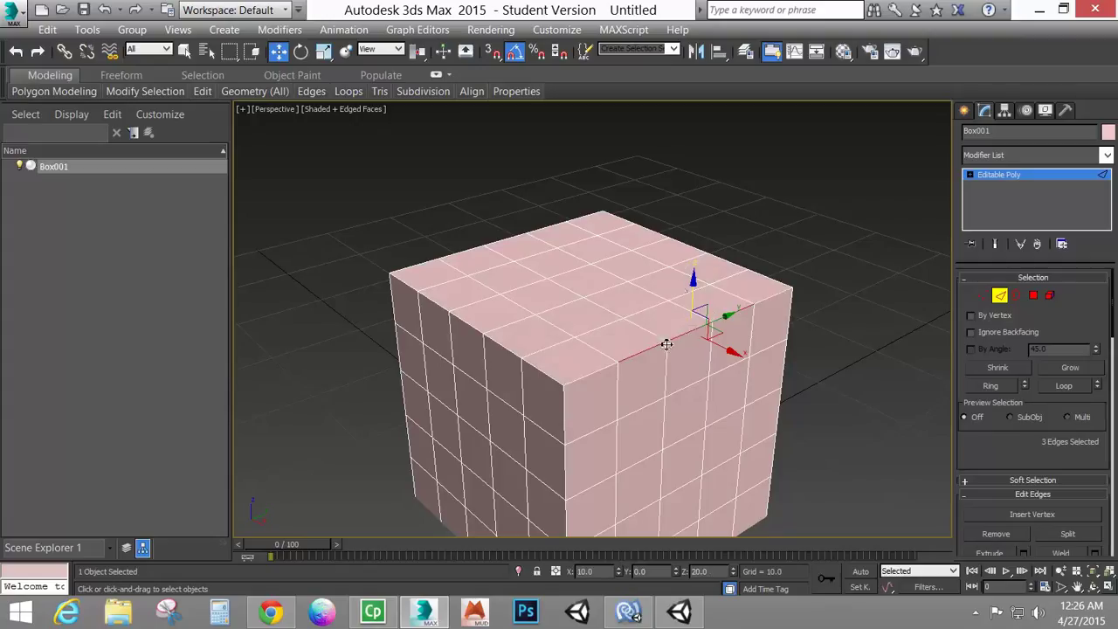
Step: Grow the edge selection four times and shrink it back to the original three edges
click(1071, 368)
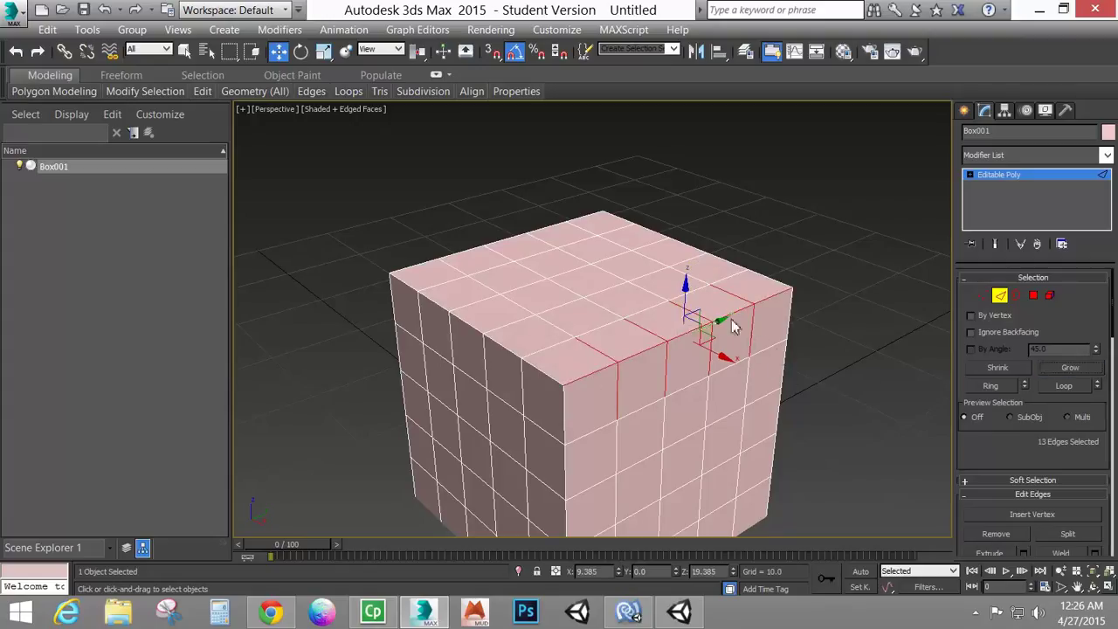
click(1072, 369)
click(1073, 370)
click(1072, 369)
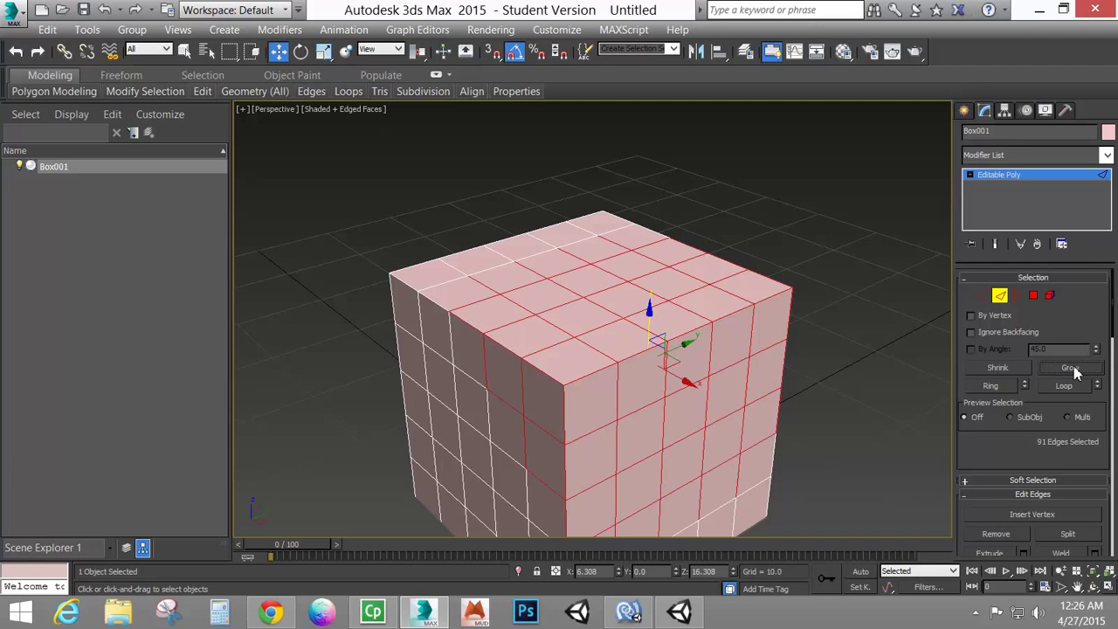
click(1009, 372)
click(1009, 372)
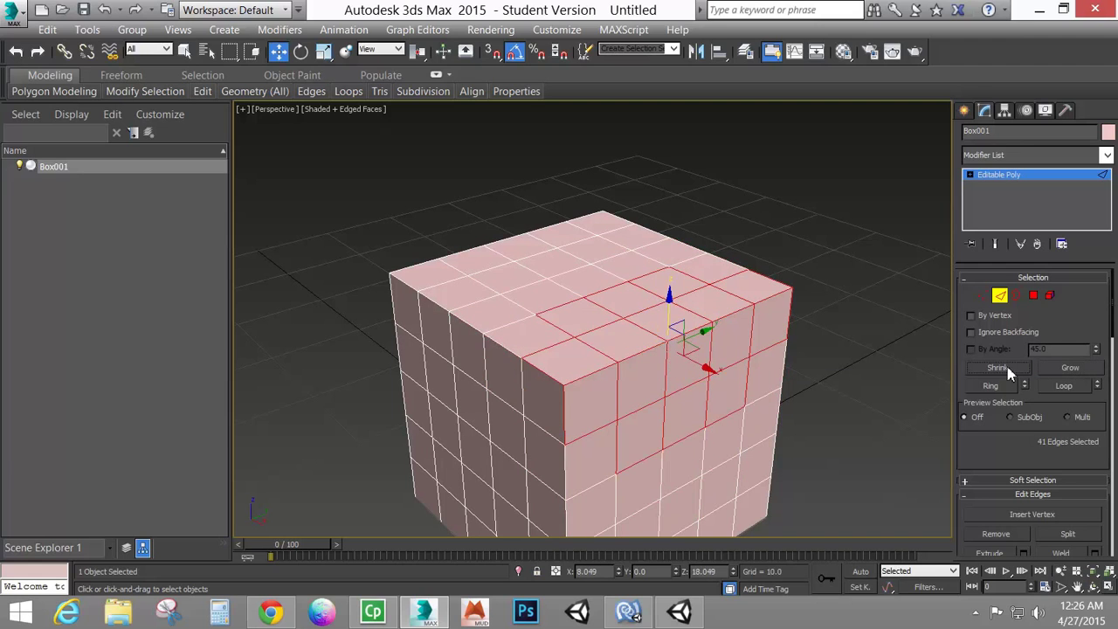
click(1009, 372)
click(1009, 372)
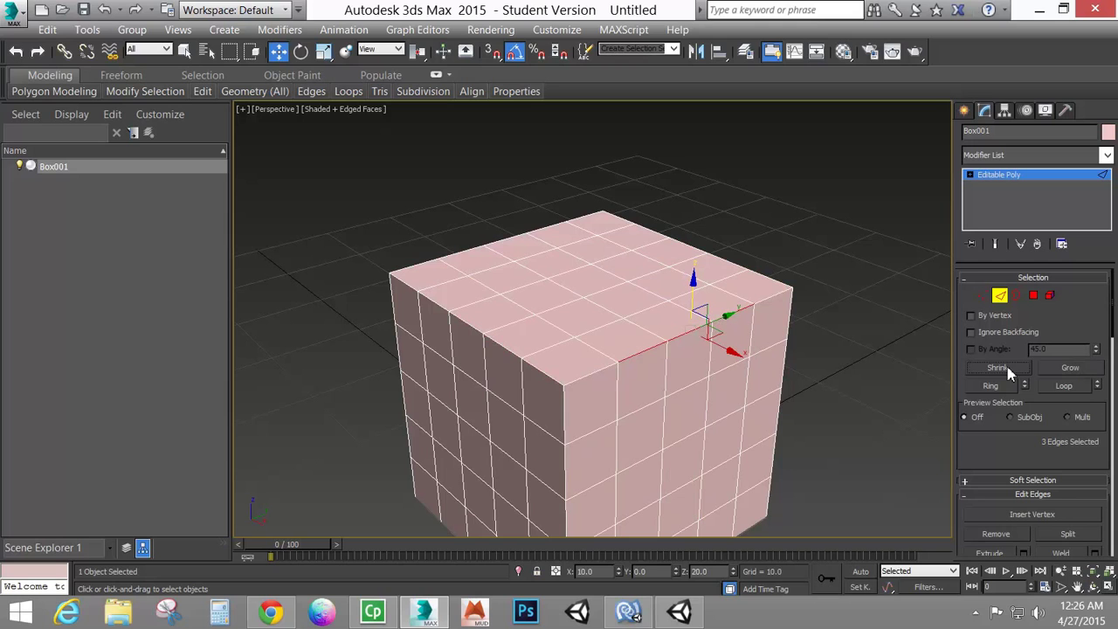
Step: Select a horizontal edge one segment below the top rim and extend it to a full Loop around the box
click(686, 390)
alt+middle_drag(776, 422, 915, 384)
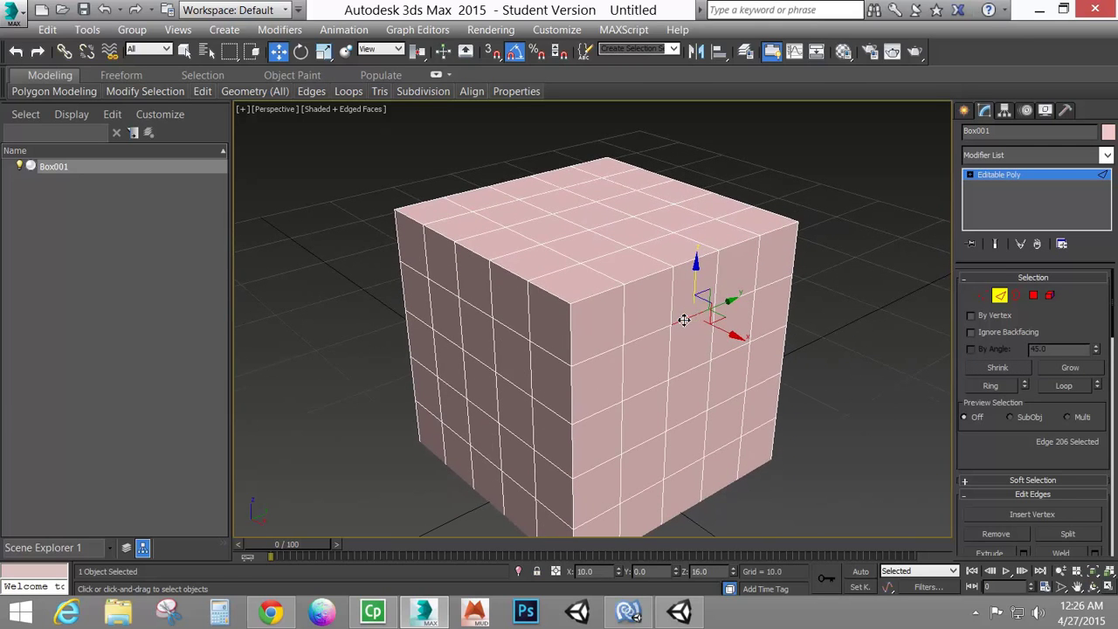
click(1065, 386)
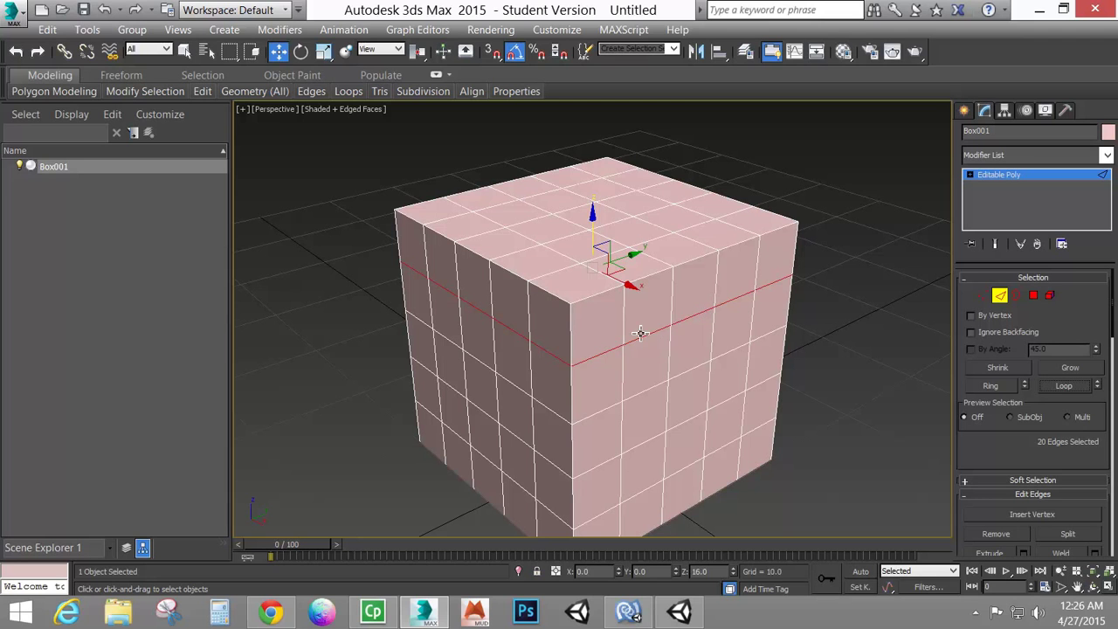
alt+middle_drag(400, 298, 716, 274)
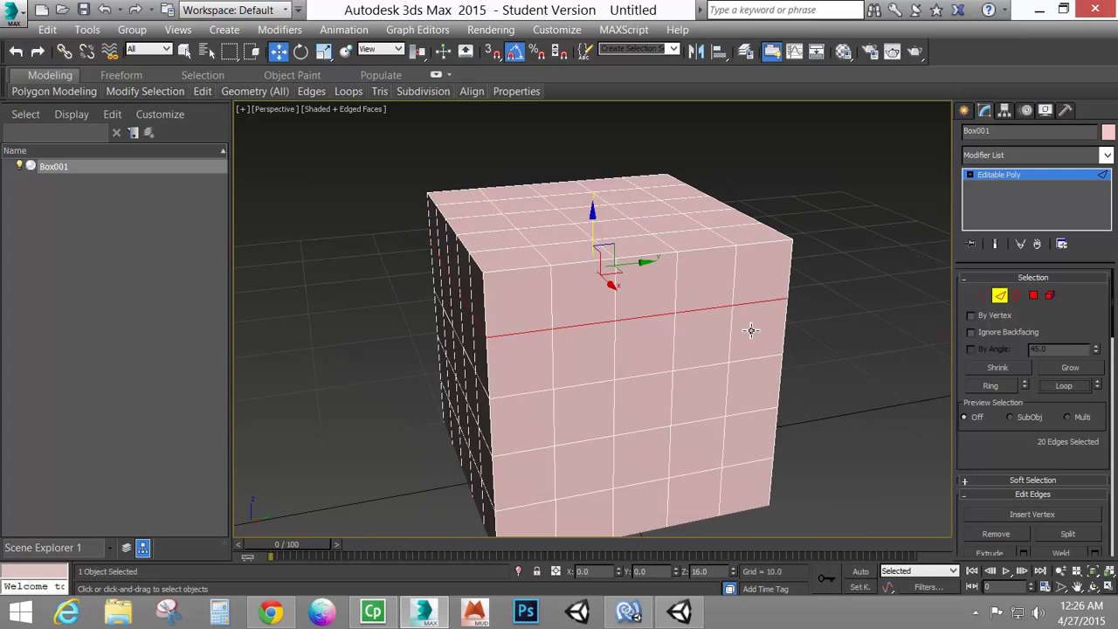
Step: Select a vertical edge in the second row from the top and extend it to a Ring around the box
click(674, 345)
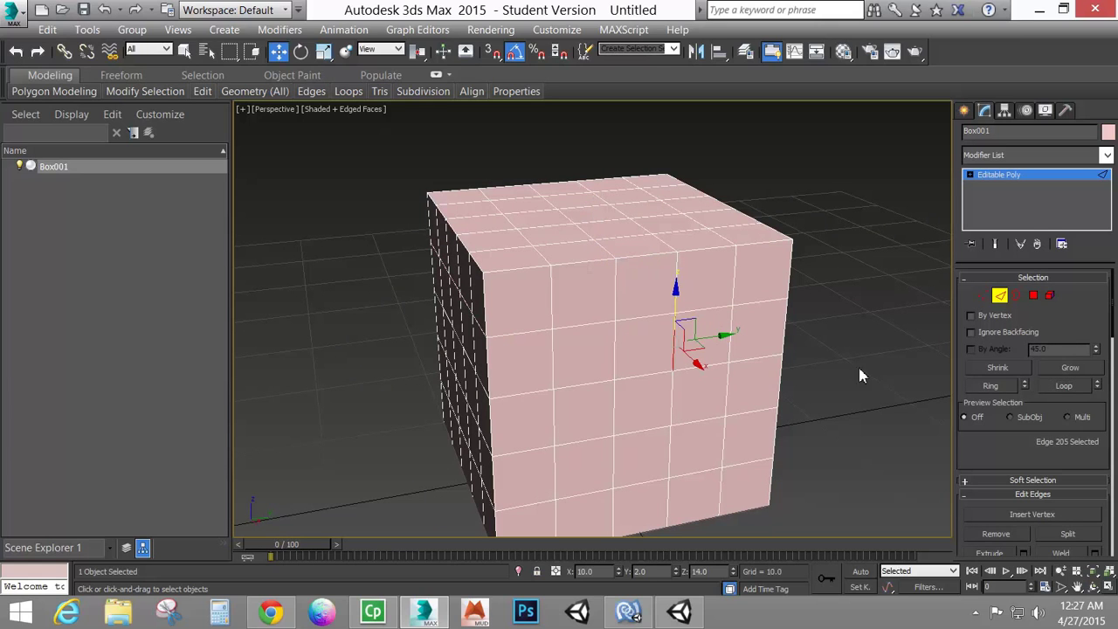
click(995, 386)
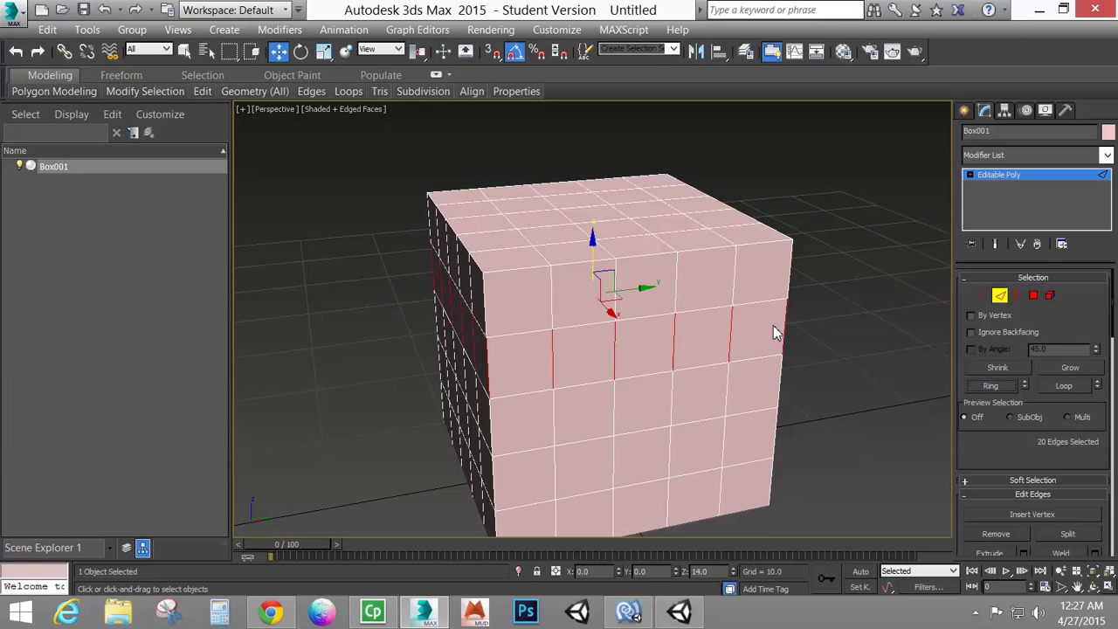
alt+middle_drag(464, 387, 742, 379)
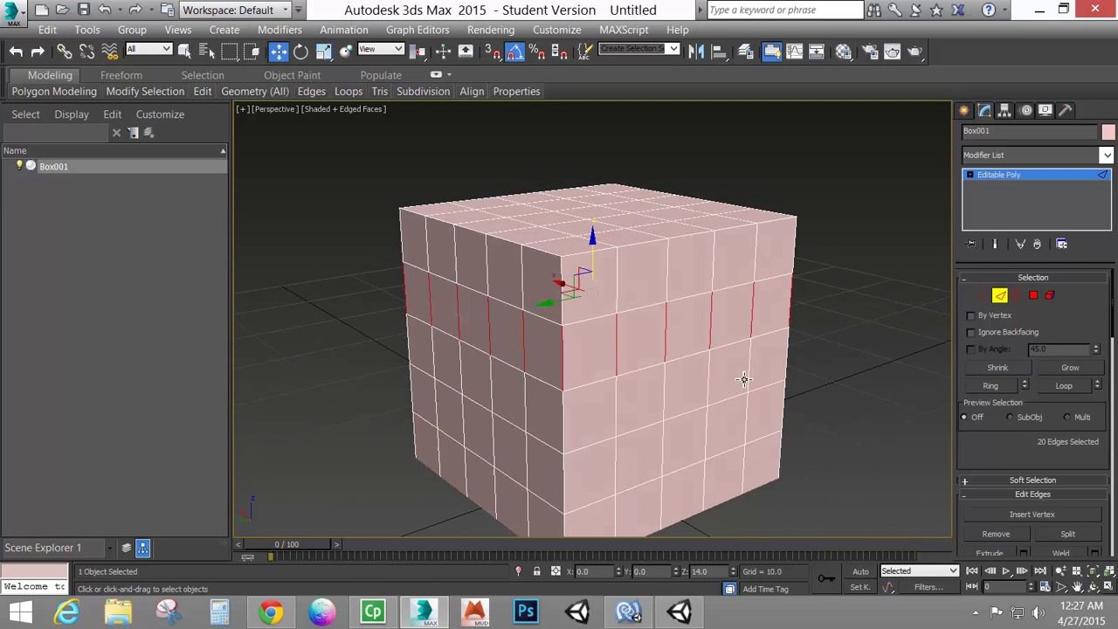
Step: Select the horizontal edge loop two segments below the top rim and scale it uniformly outward
key(ctrl+shift+e)
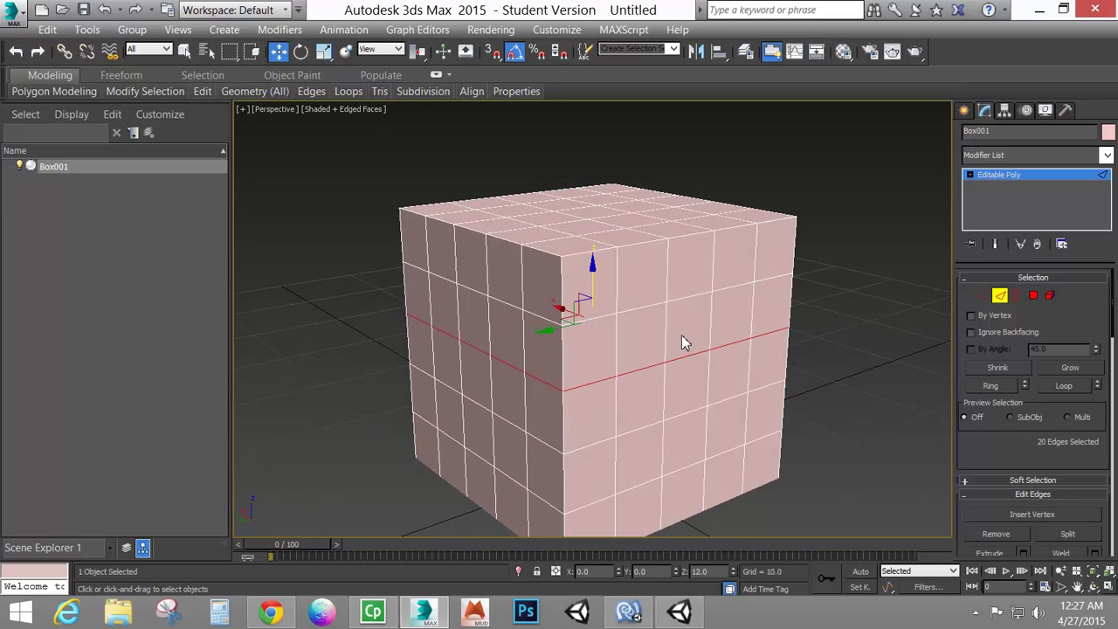
click(323, 51)
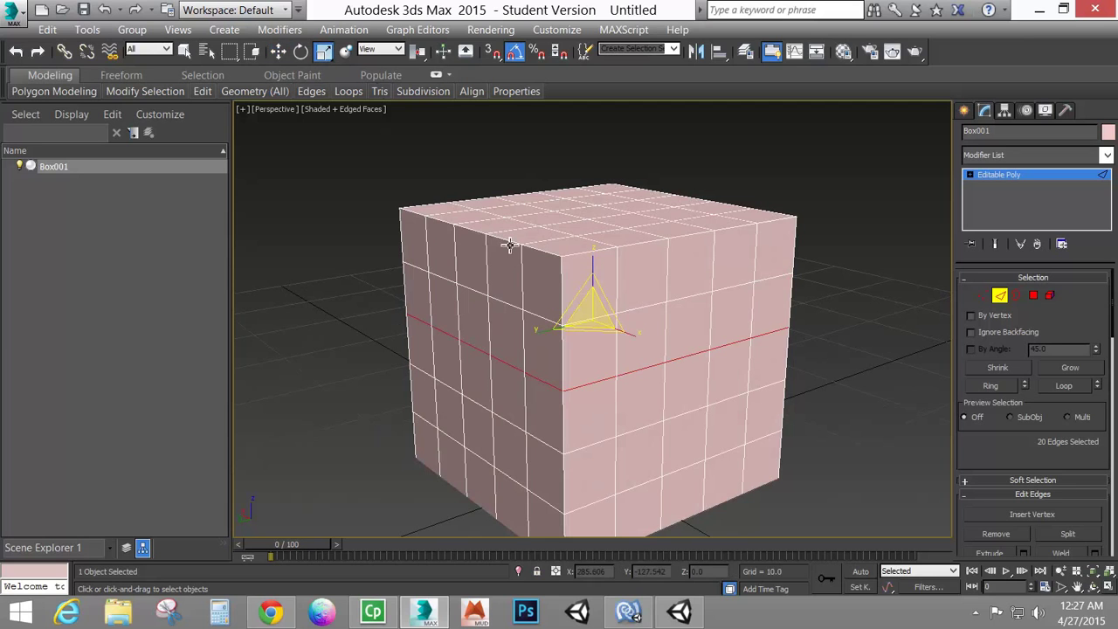
drag(600, 316, 585, 292)
Step: Select the edge loop directly below the flared one and scale it uniformly to about 131%
double_click(653, 427)
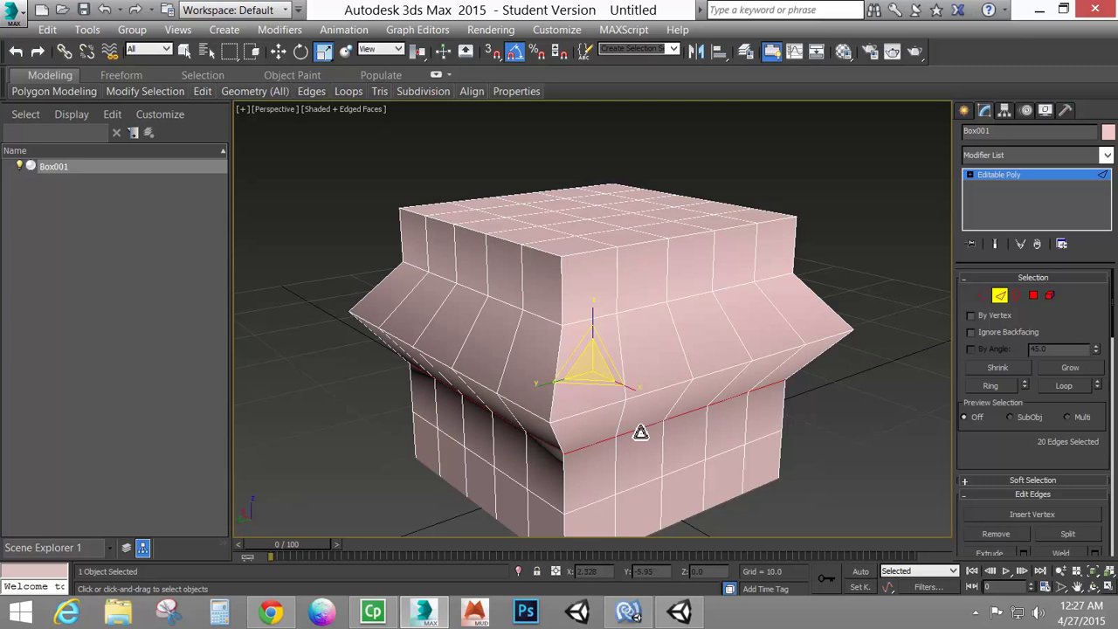
alt+middle_drag(565, 450, 656, 432)
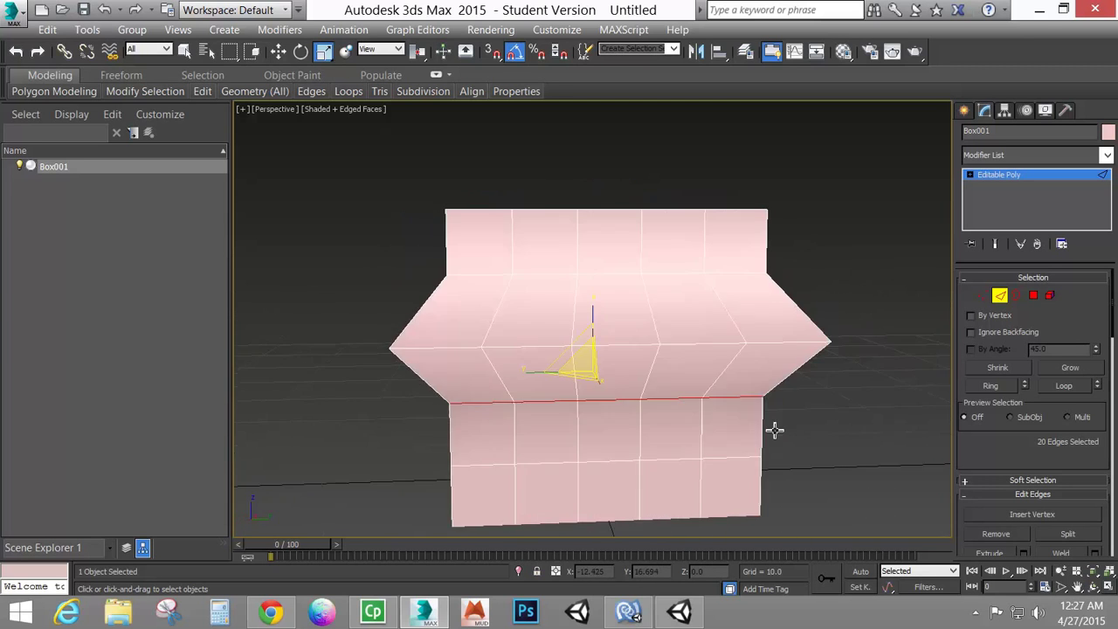
alt+middle_drag(776, 429, 816, 437)
drag(600, 362, 588, 344)
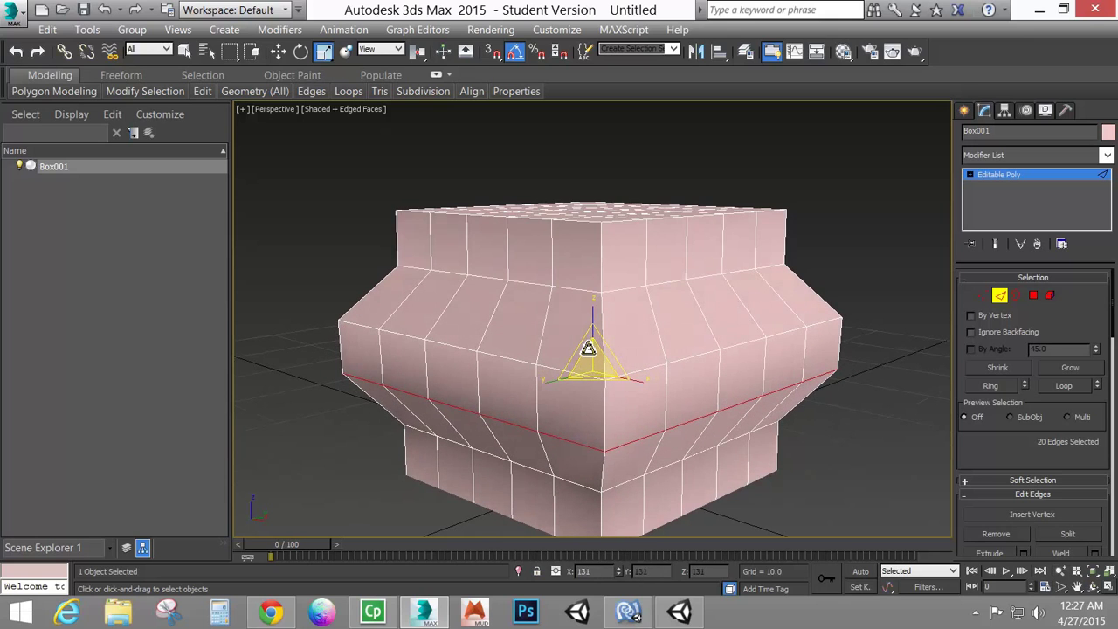
Step: Select the ring of vertical edges around the widened band between the two scaled loops
click(343, 350)
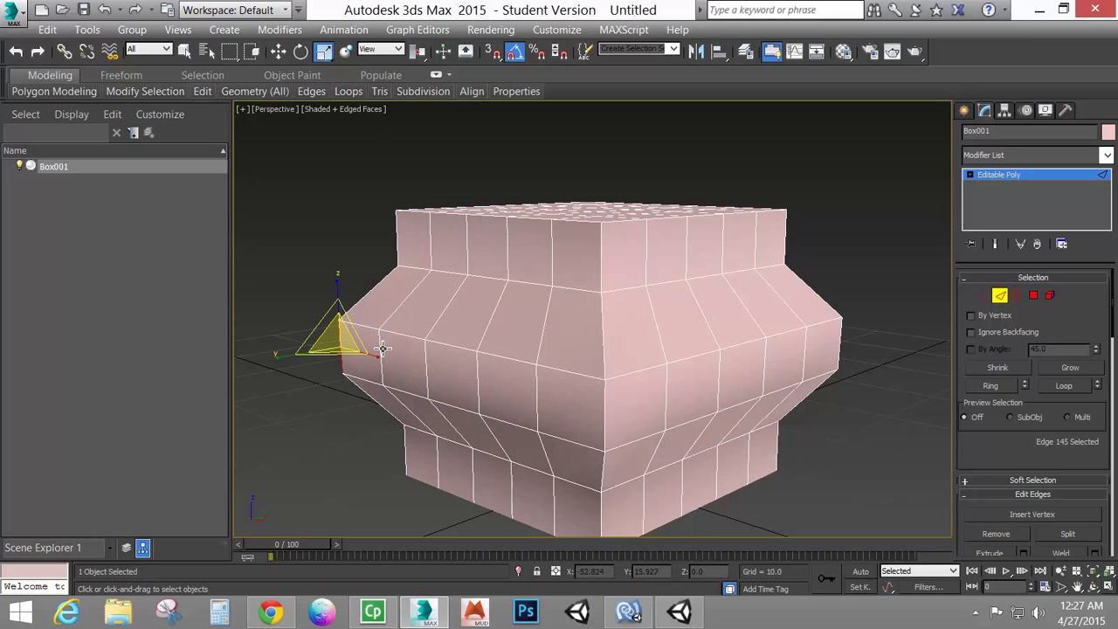
shift+click(381, 349)
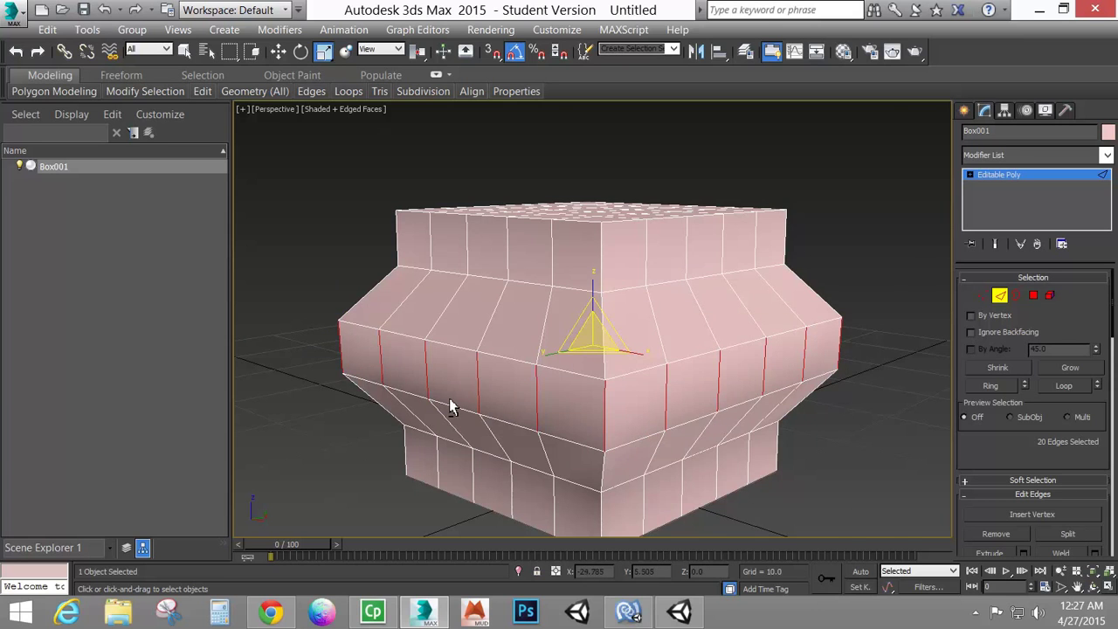
Step: Scale the selected ring of vertical edges uniformly inward so the flared middle band becomes a narrow waist
alt+middle_drag(450, 406, 671, 394)
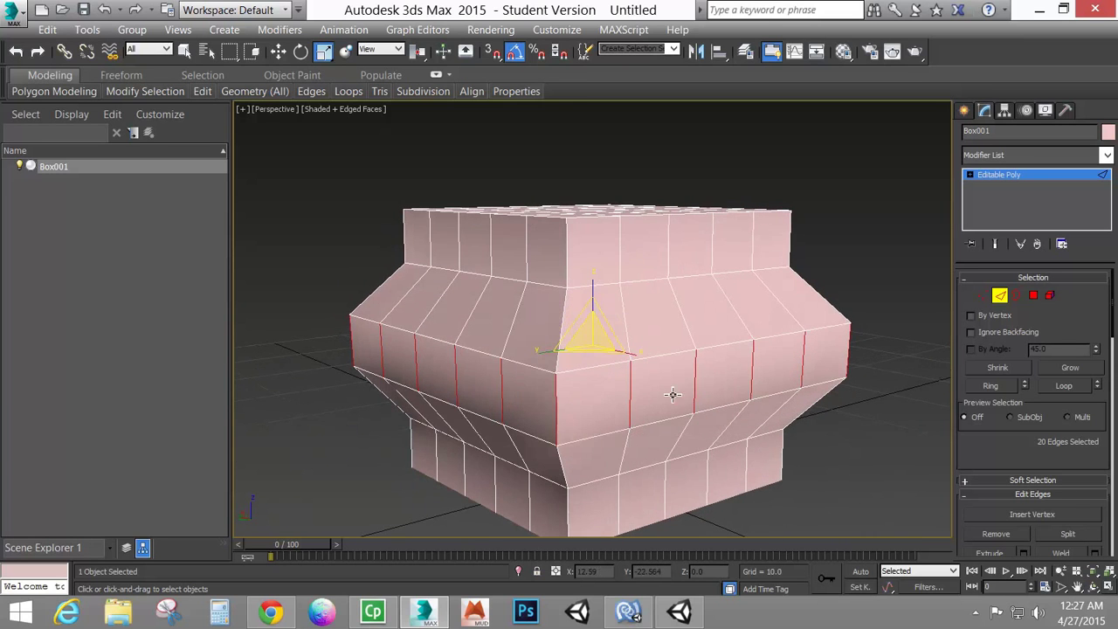
drag(594, 335, 582, 386)
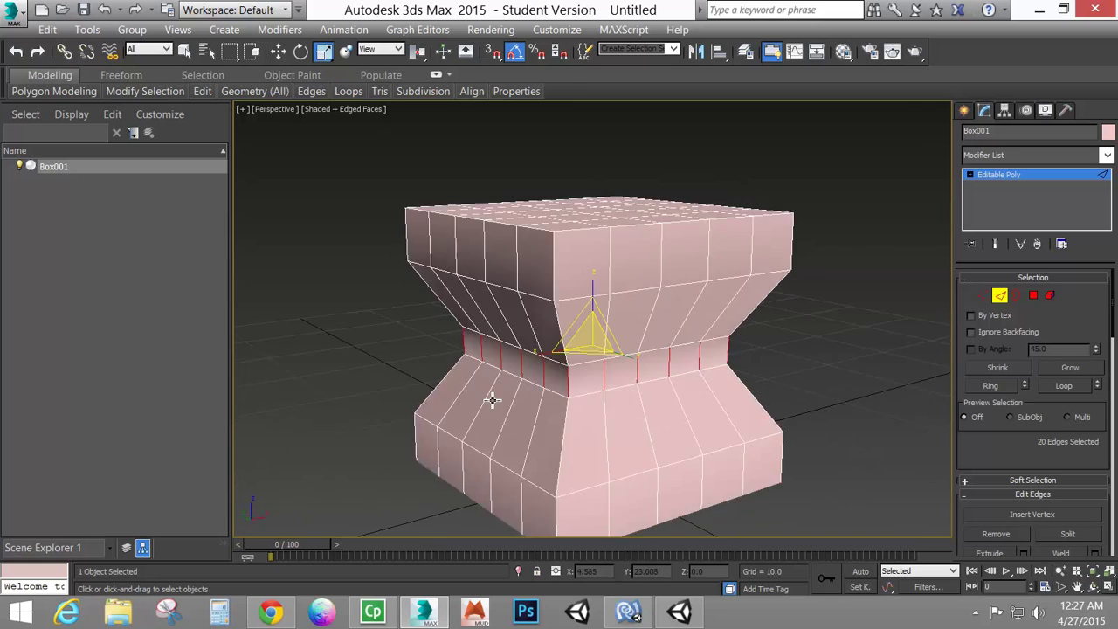
alt+middle_drag(492, 400, 516, 409)
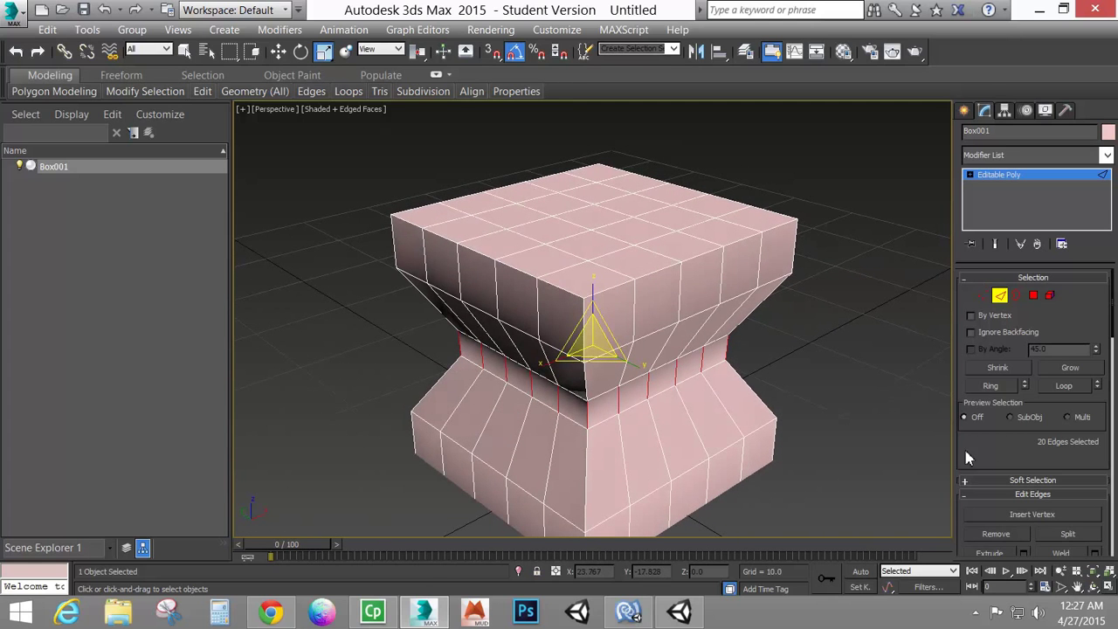
Step: Switch to Border level and try to select a border on the closed mesh
click(1015, 296)
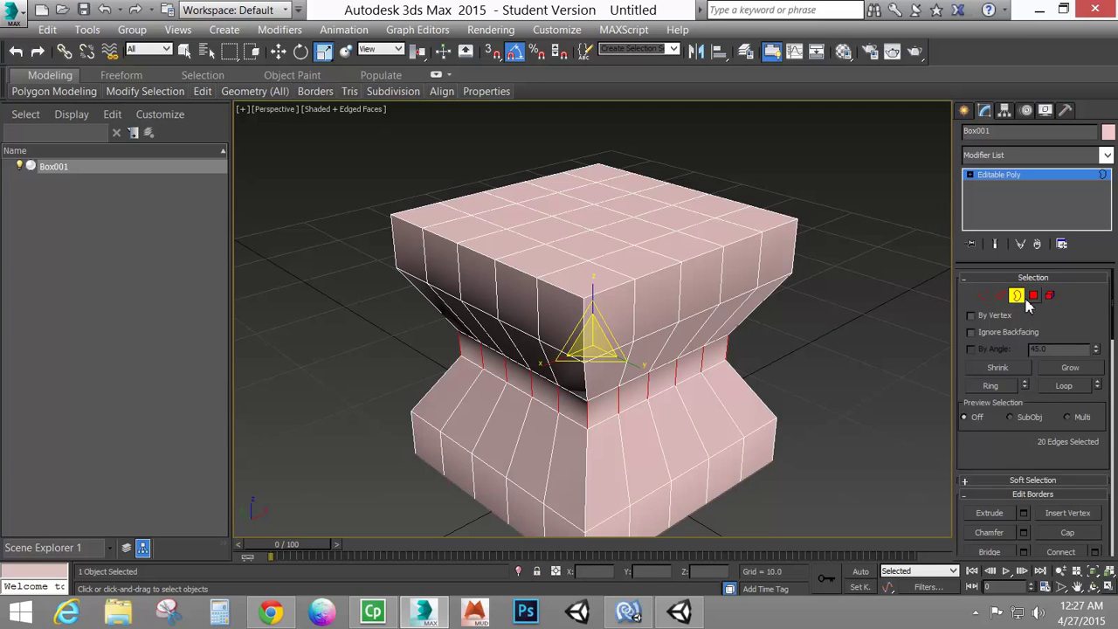
click(709, 321)
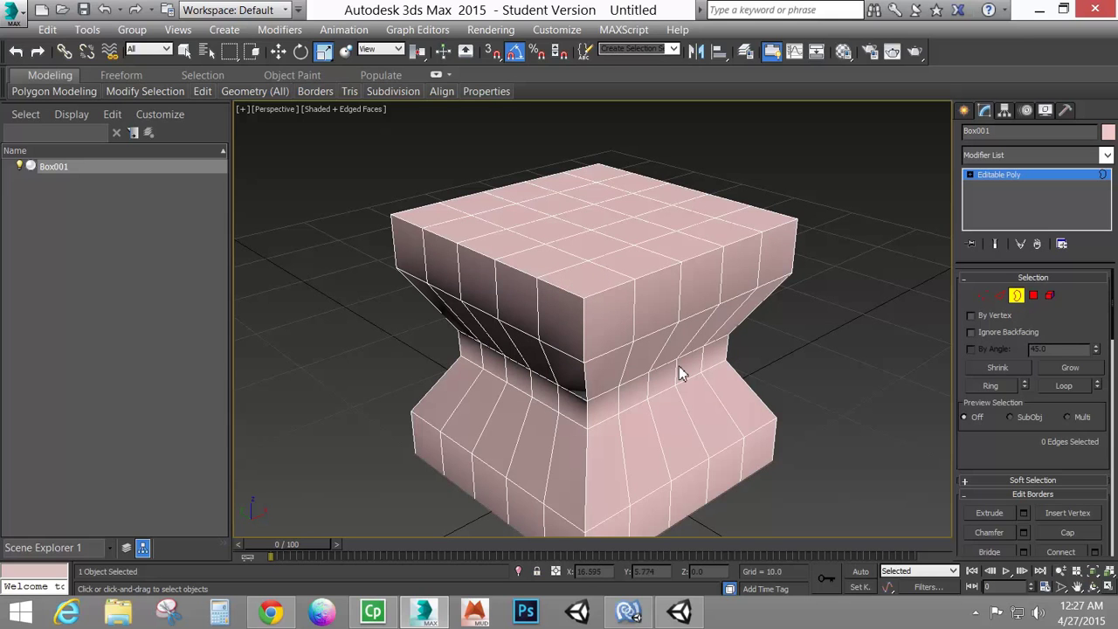
Step: Delete a two-by-two block of polygons spanning the second and third rows from the top on one side
click(1034, 296)
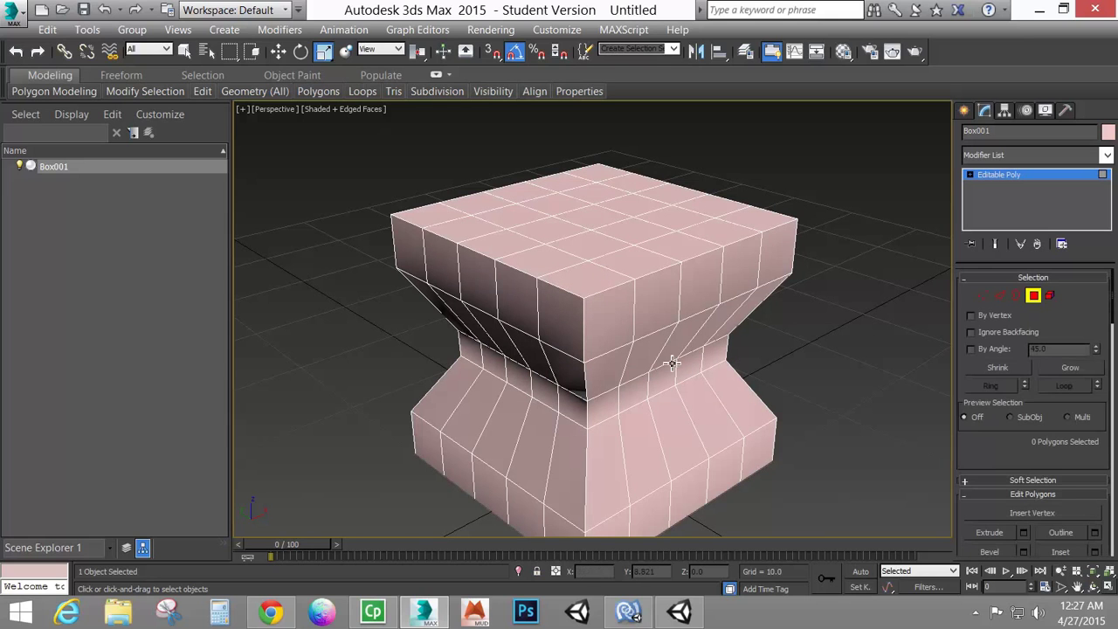
alt+middle_drag(671, 363, 627, 359)
click(616, 336)
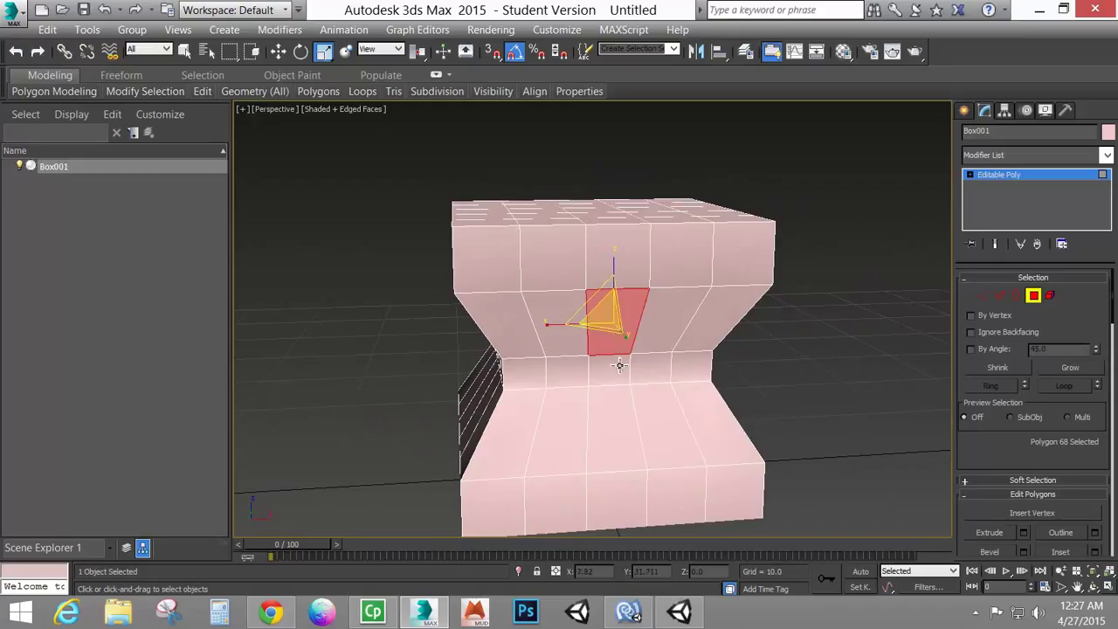
ctrl+click(644, 367)
ctrl+click(661, 329)
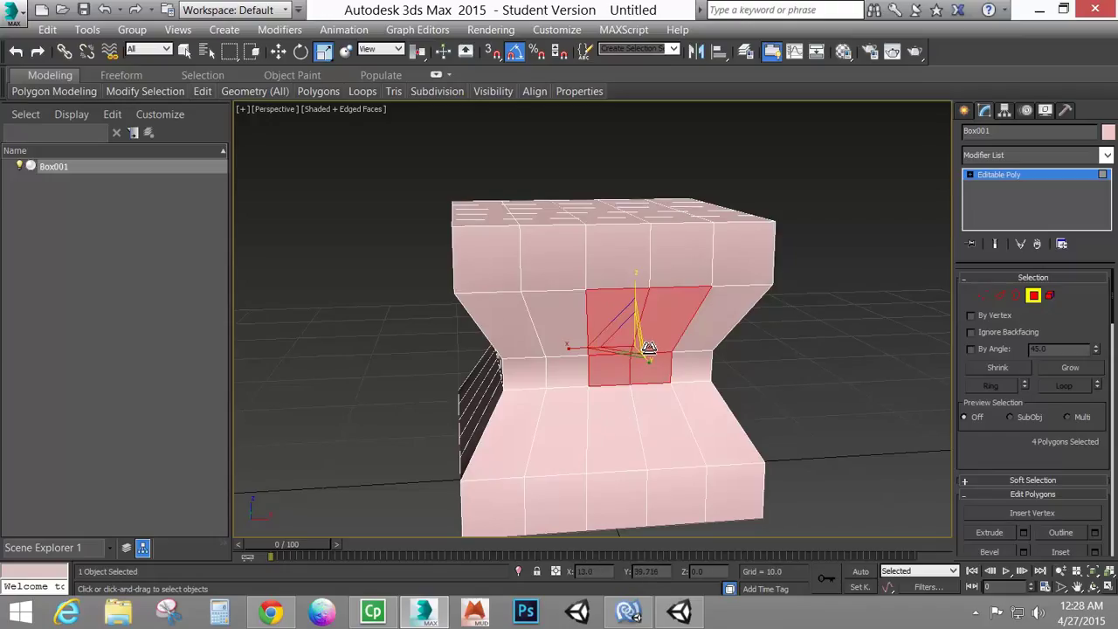
key(Delete)
alt+middle_drag(578, 348, 626, 369)
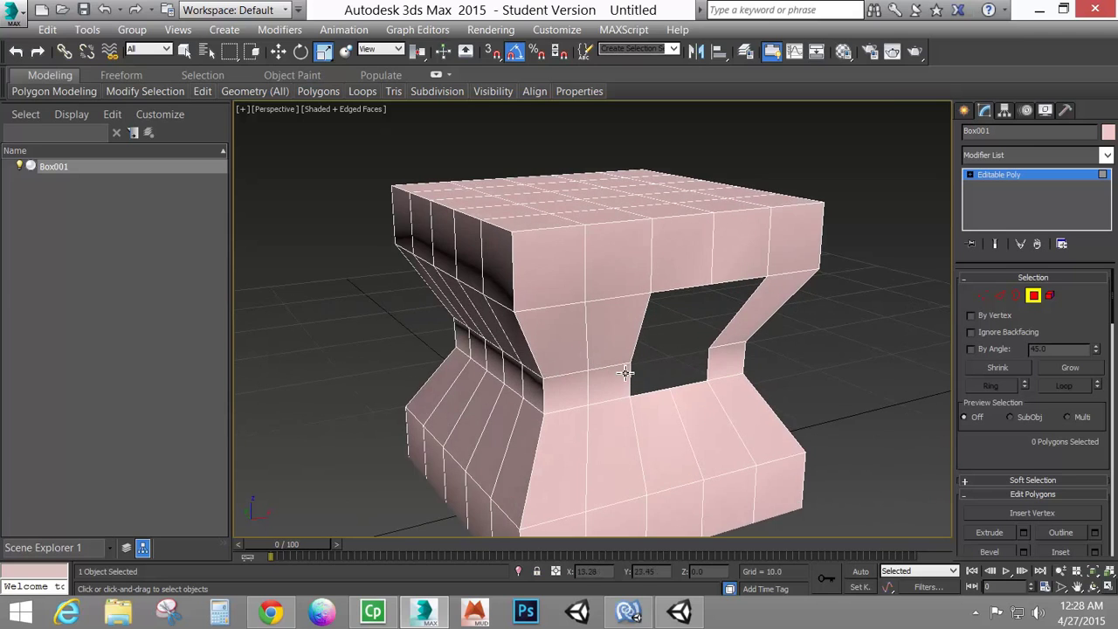
Step: Turn off Backface Cull in the box's object properties and inspect the inside faces through the opening
click(1033, 296)
right_click(592, 316)
click(617, 434)
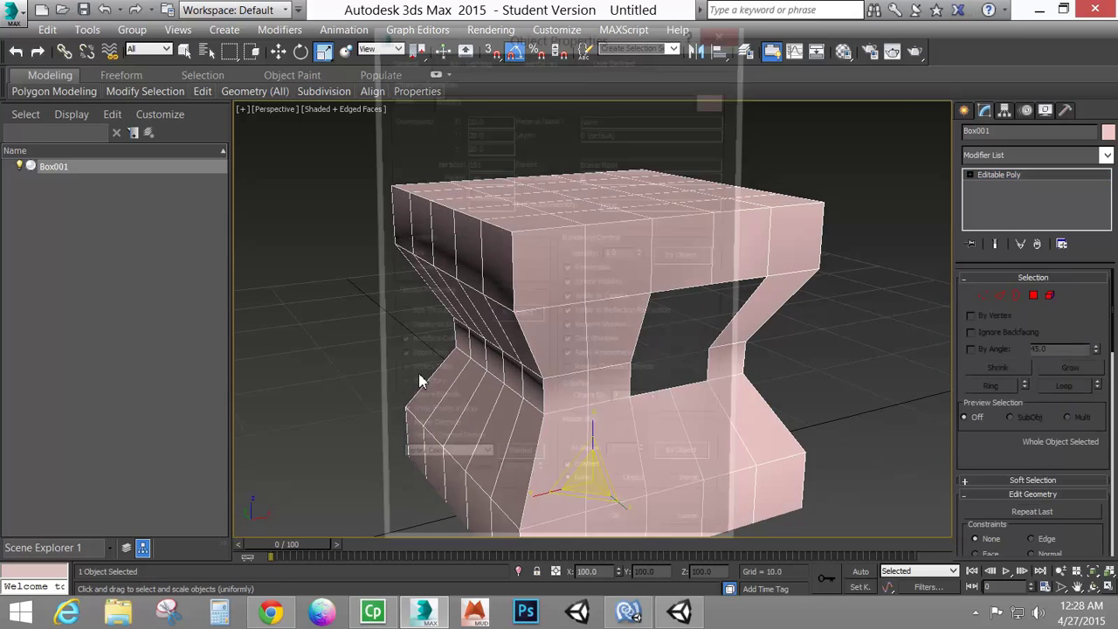
click(394, 349)
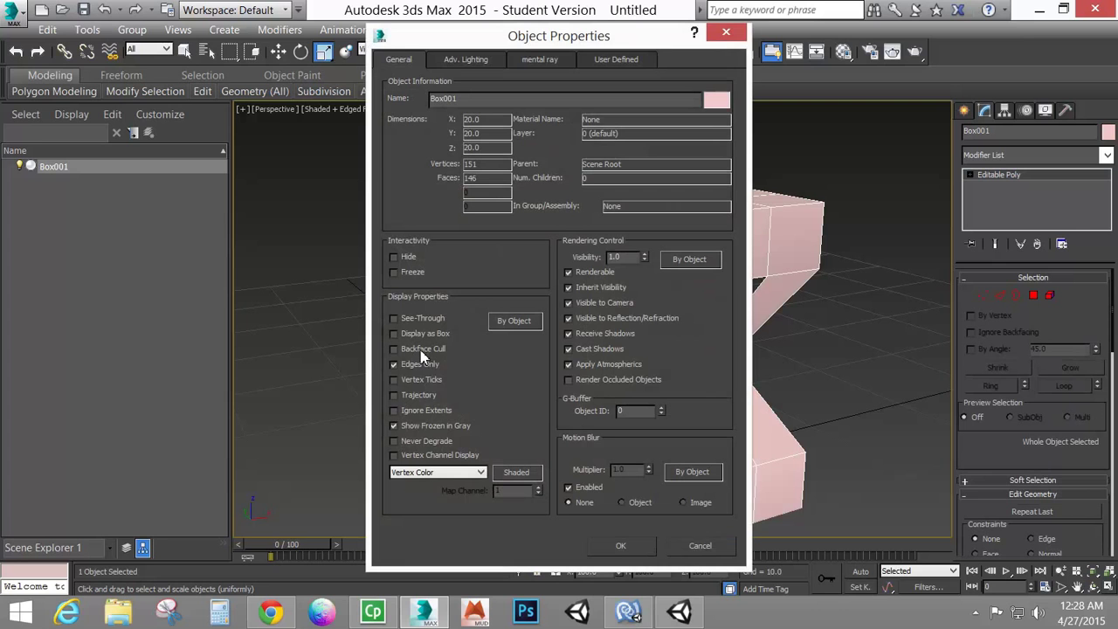
click(625, 545)
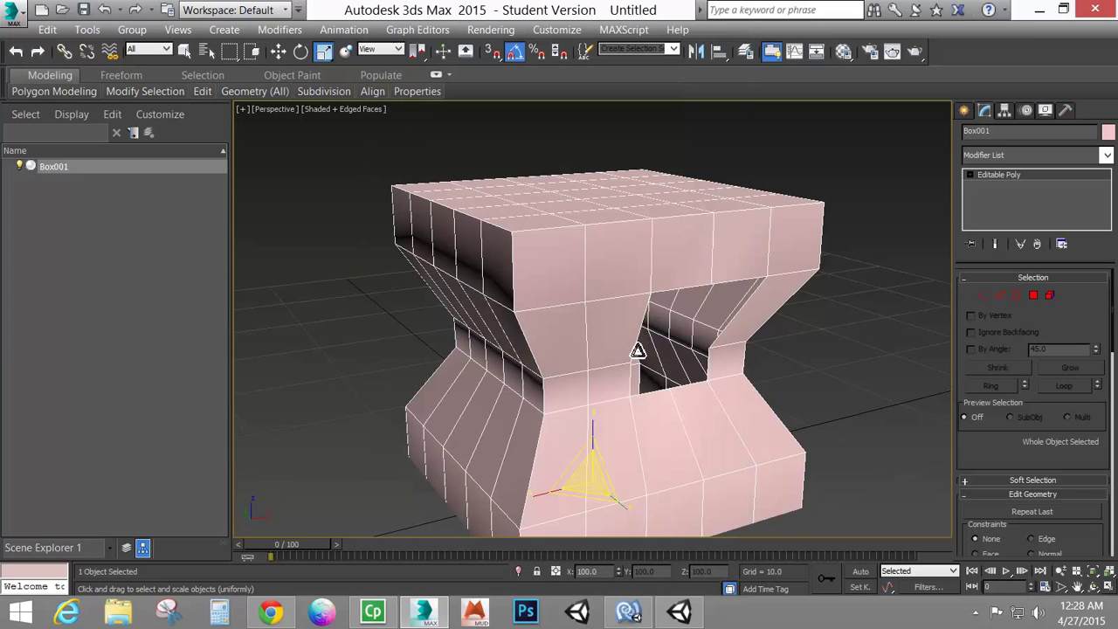
mouse_move(673, 387)
alt+middle_down()
mouse_move(582, 350)
mouse_move(670, 372)
alt+middle_up()
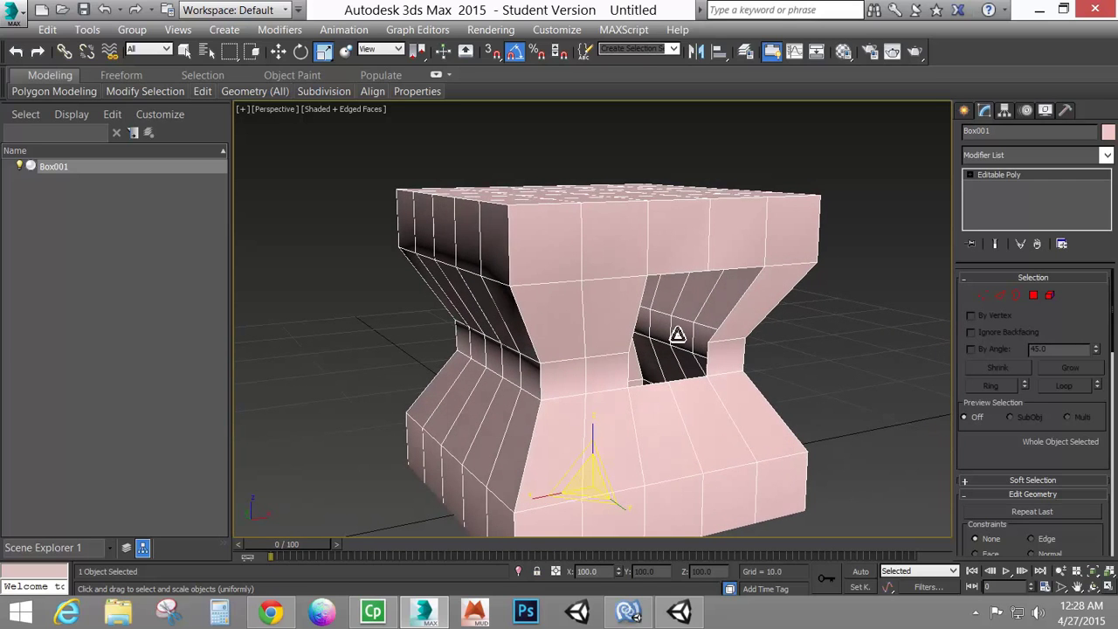
Step: Turn Backface Cull back on in the box's object properties
right_click(609, 323)
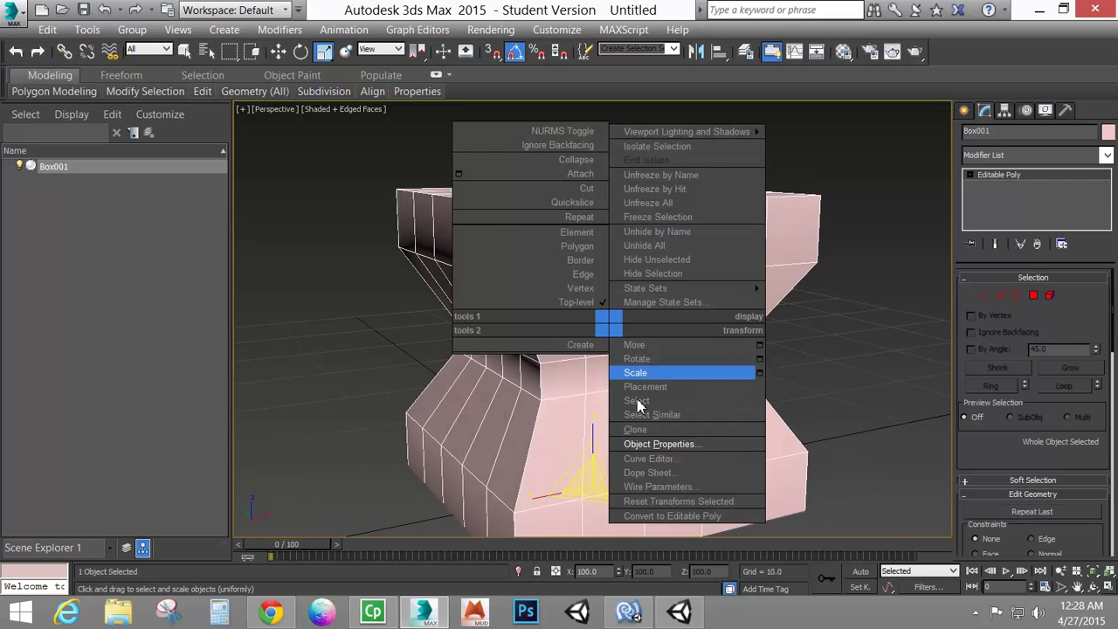
click(660, 445)
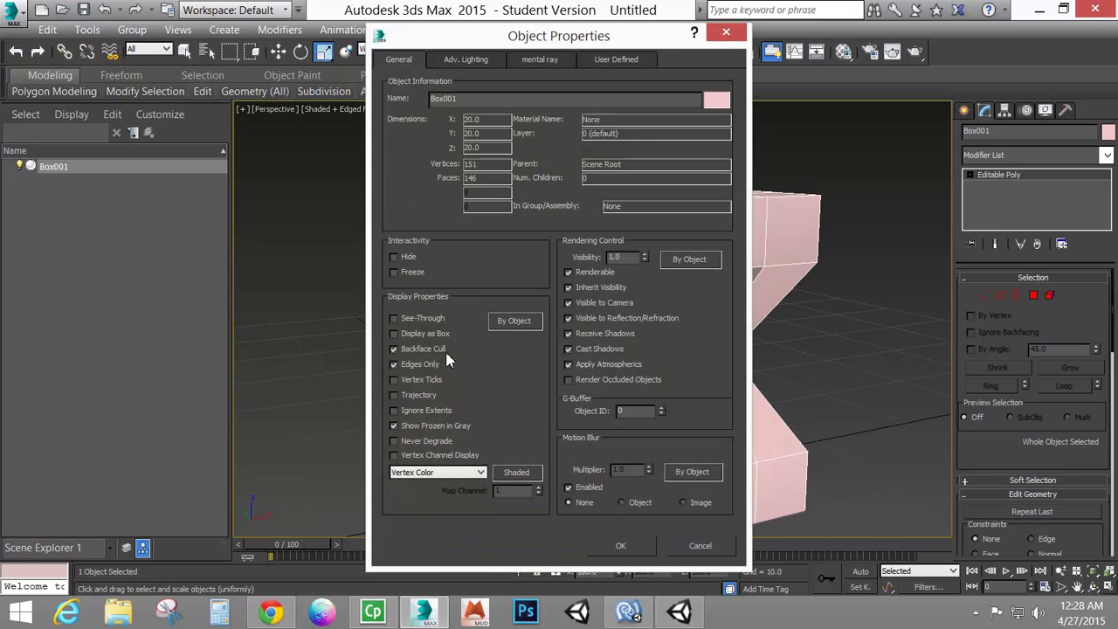
click(618, 548)
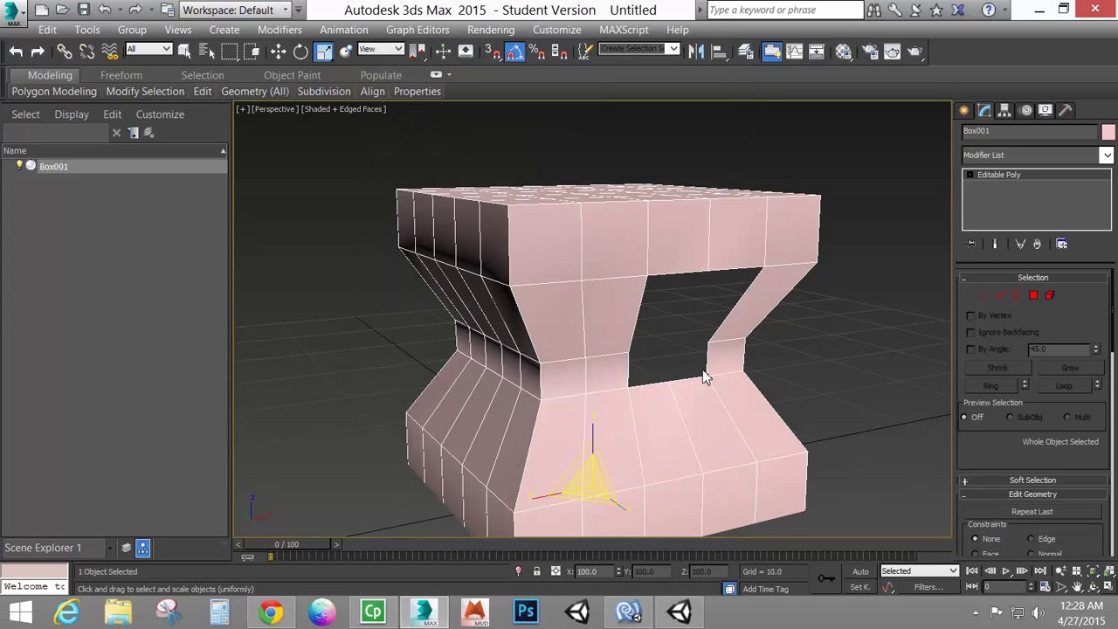
Step: Select the border around the opening in the side wall at Border level
alt+middle_drag(706, 374, 663, 376)
alt+middle_drag(585, 365, 1029, 262)
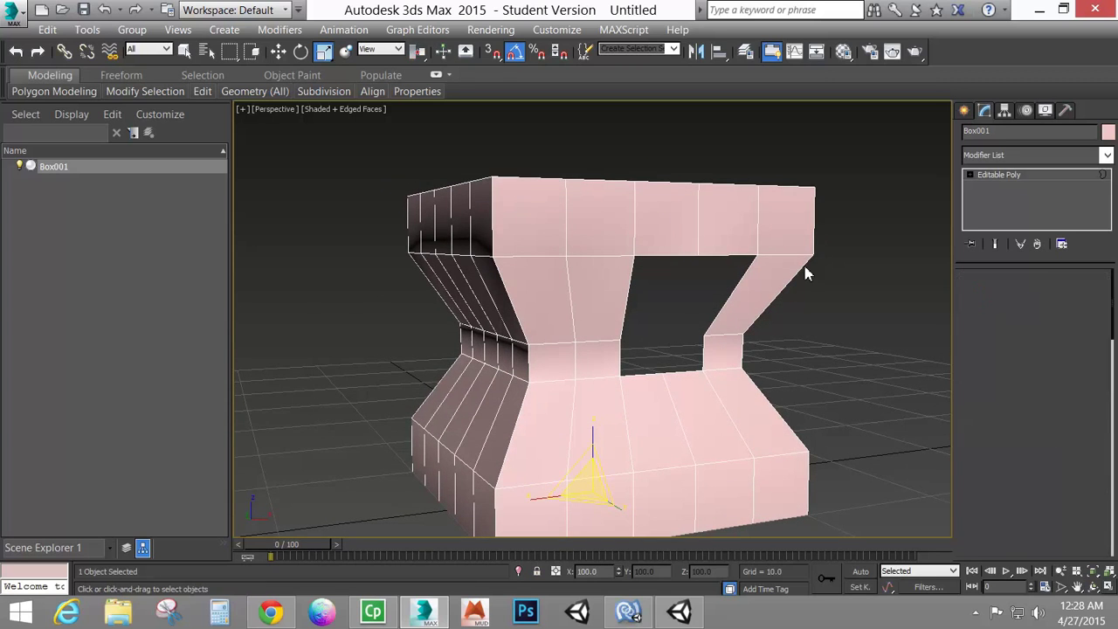
click(1018, 297)
click(724, 255)
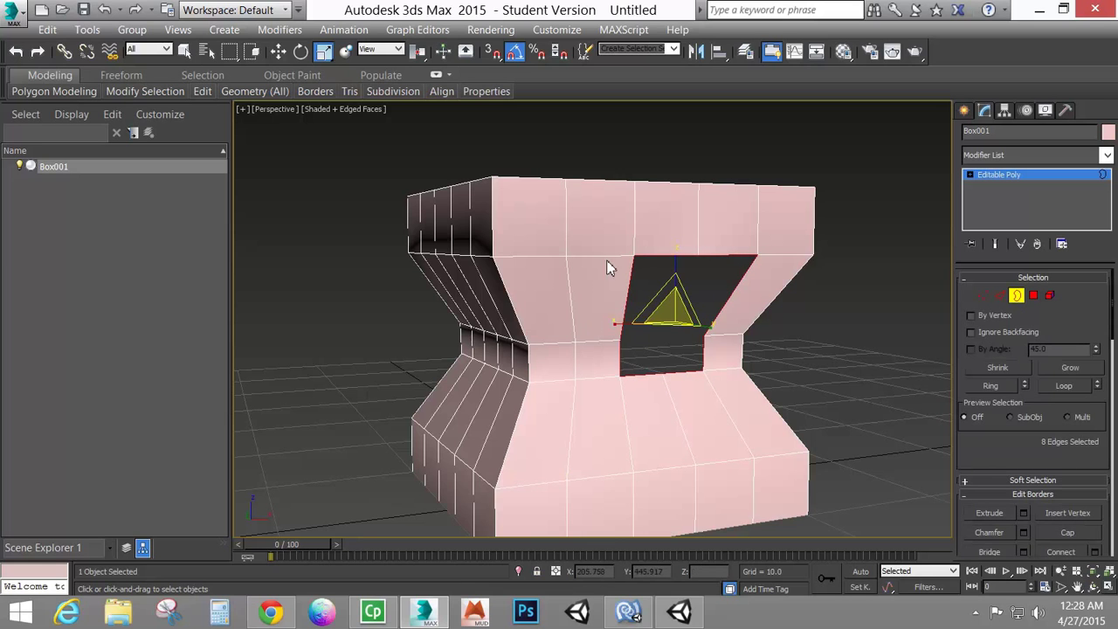
alt+middle_drag(702, 372, 766, 375)
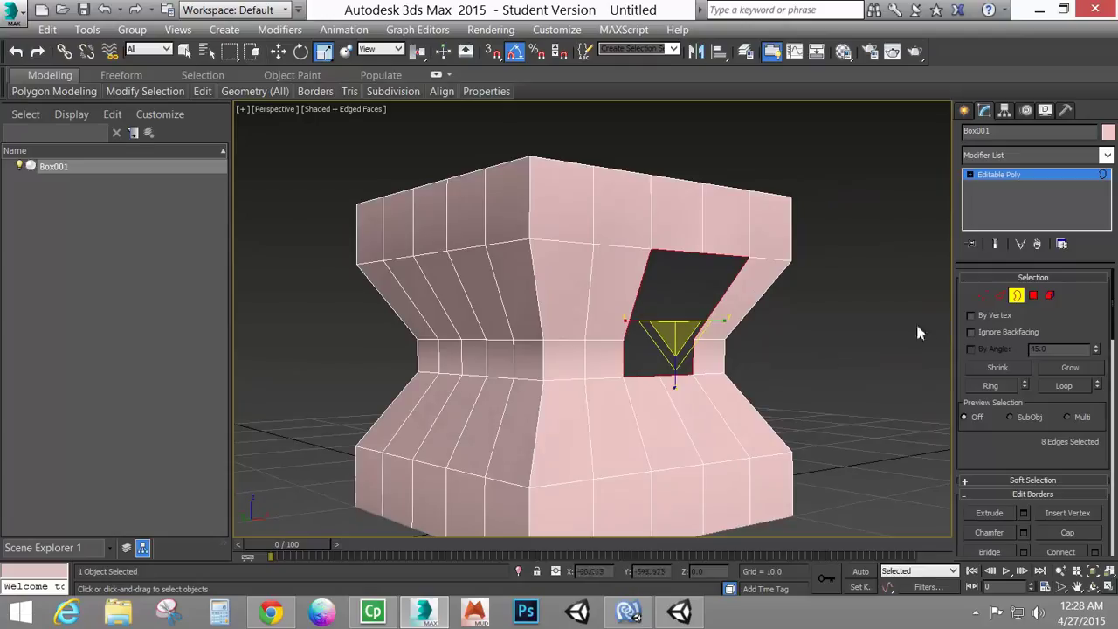
Step: Leave Border level and undo the polygon deletion to close the side opening
click(1016, 295)
key(ctrl+z)
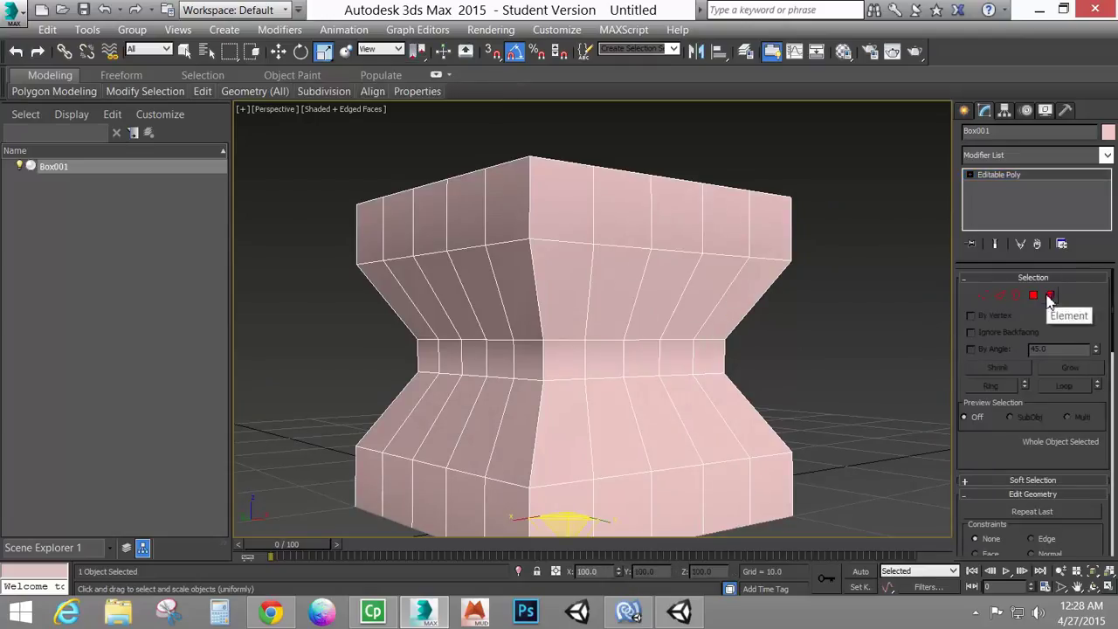
Step: Select the whole mesh as one element at Element level
click(1050, 297)
click(690, 251)
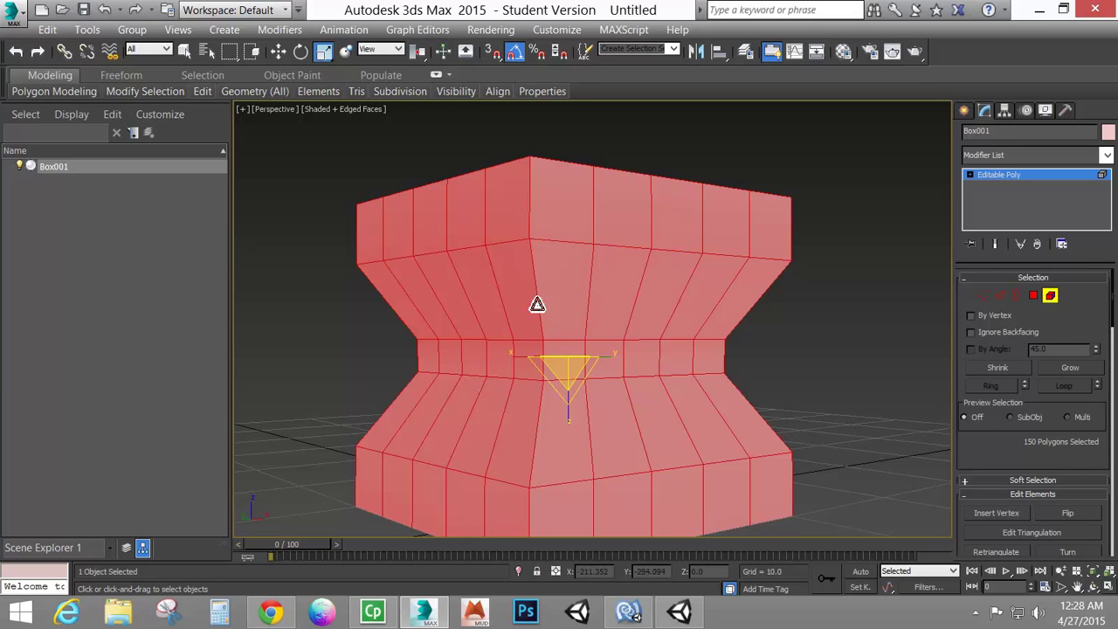
alt+middle_drag(494, 357, 687, 315)
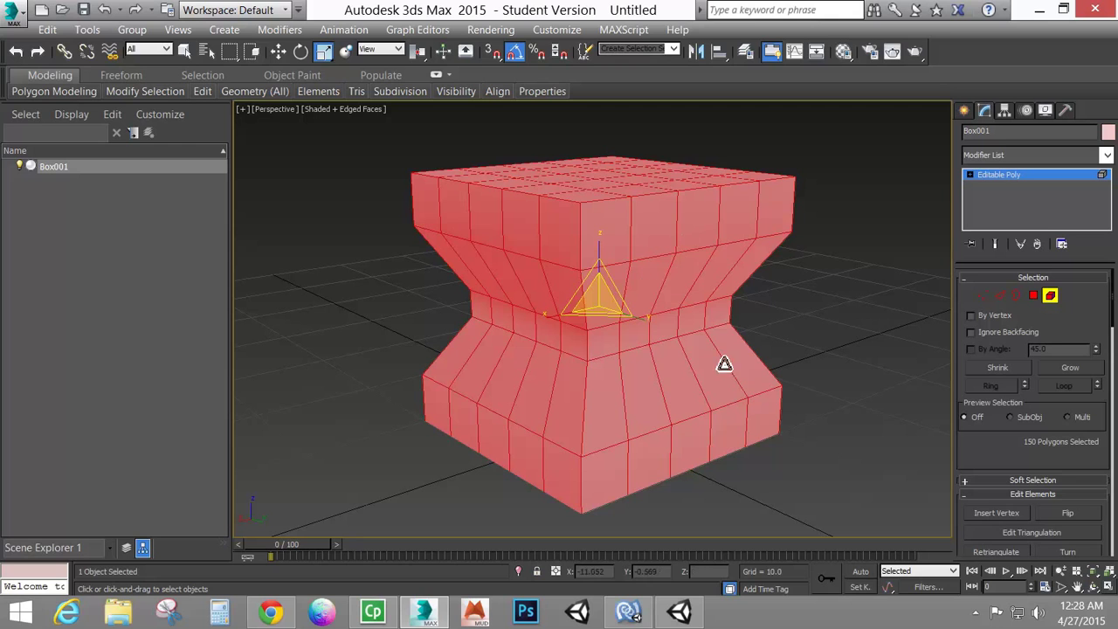
alt+middle_drag(687, 344, 673, 300)
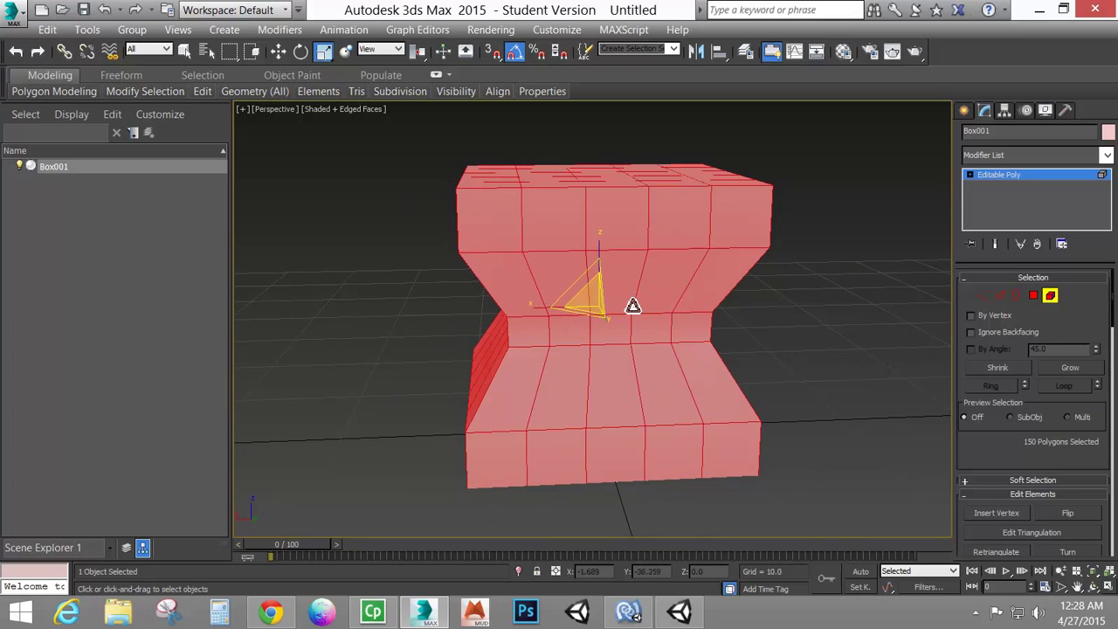
Step: Clone the selected element about 23.8 units in the negative X direction using the Clone To Element option
click(280, 53)
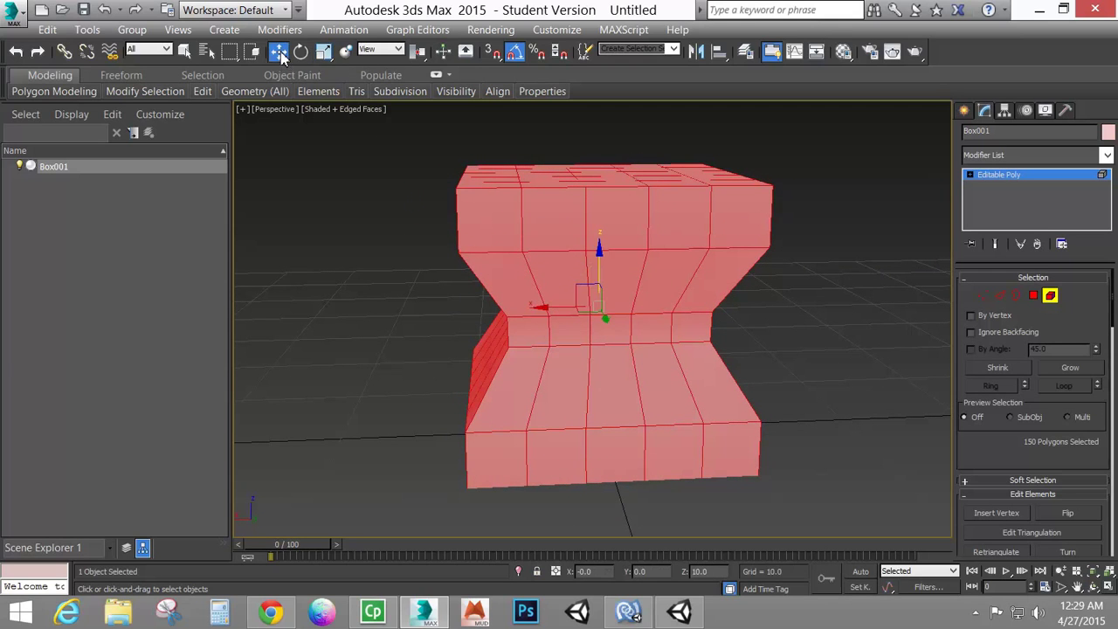
alt+middle_drag(724, 370, 721, 367)
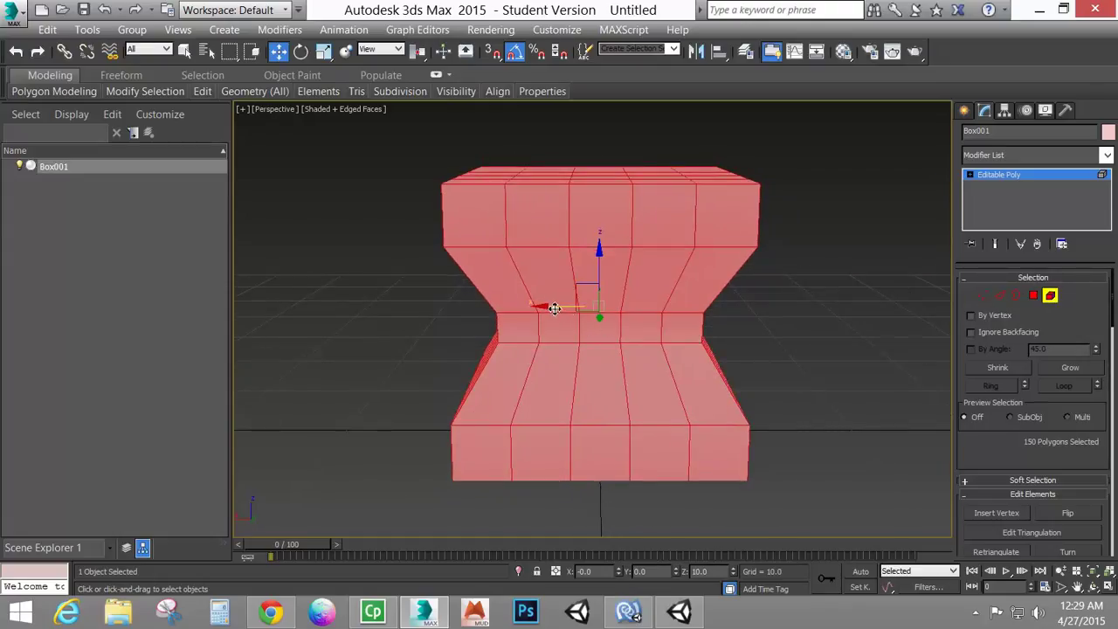
shift+drag(554, 308, 866, 307)
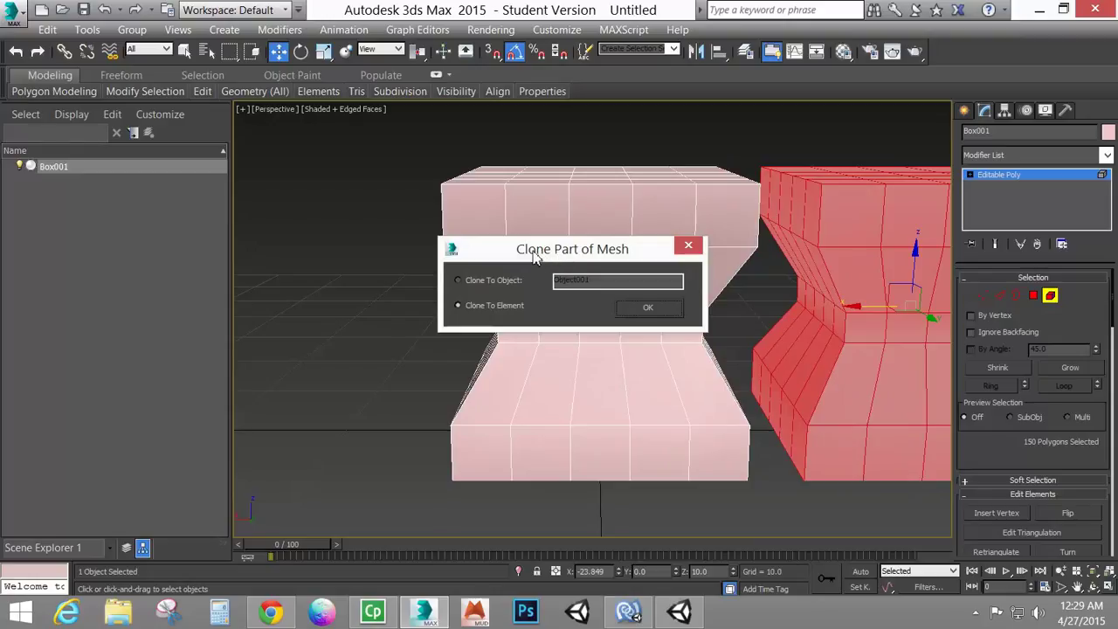
click(469, 277)
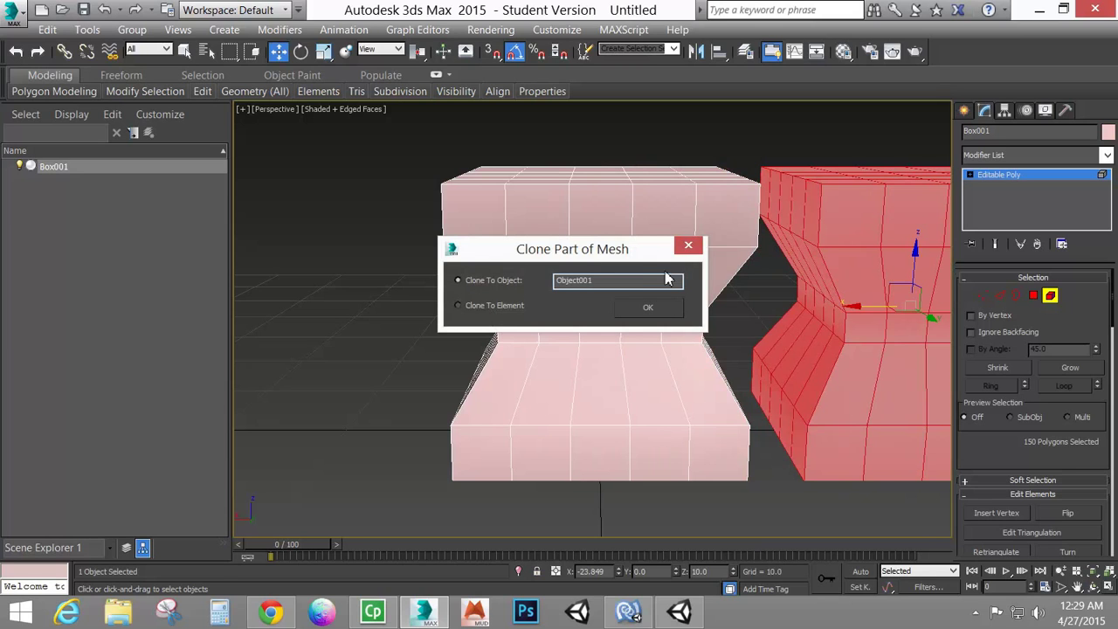
click(493, 306)
click(667, 316)
mouse_move(737, 316)
middle_down()
mouse_move(702, 335)
mouse_move(661, 330)
mouse_move(672, 327)
middle_up()
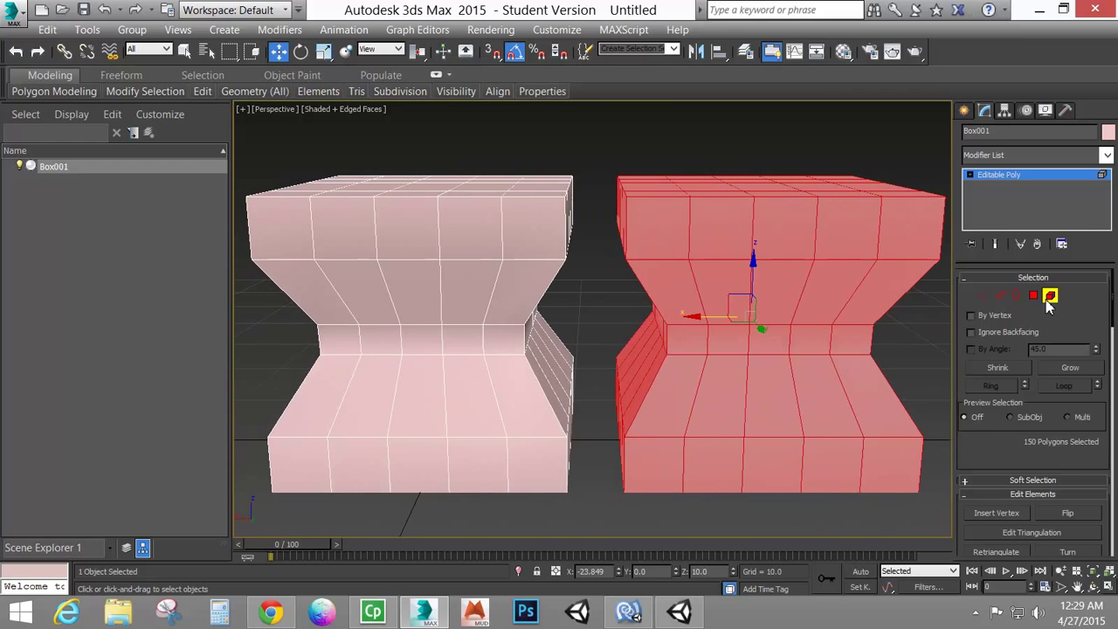
Step: Select the original and the cloned element in turn, ending with the original one
click(485, 295)
click(727, 264)
click(544, 235)
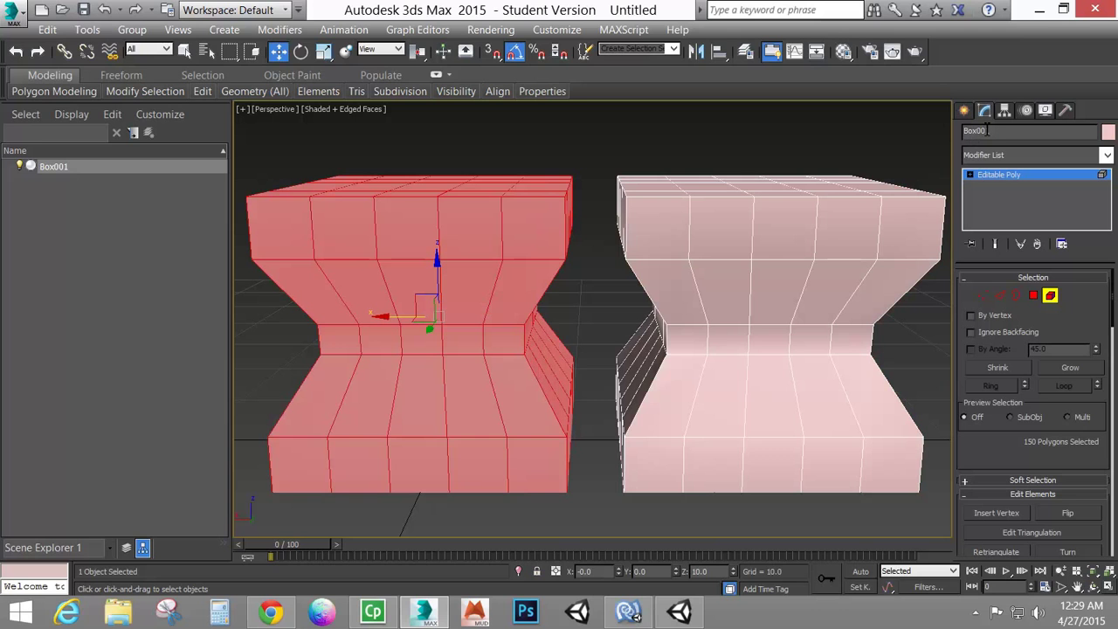
Step: Leave Element level and rename the object containing both elements to Tables
click(1050, 295)
alt+middle_drag(611, 393, 743, 371)
click(805, 262)
click(724, 269)
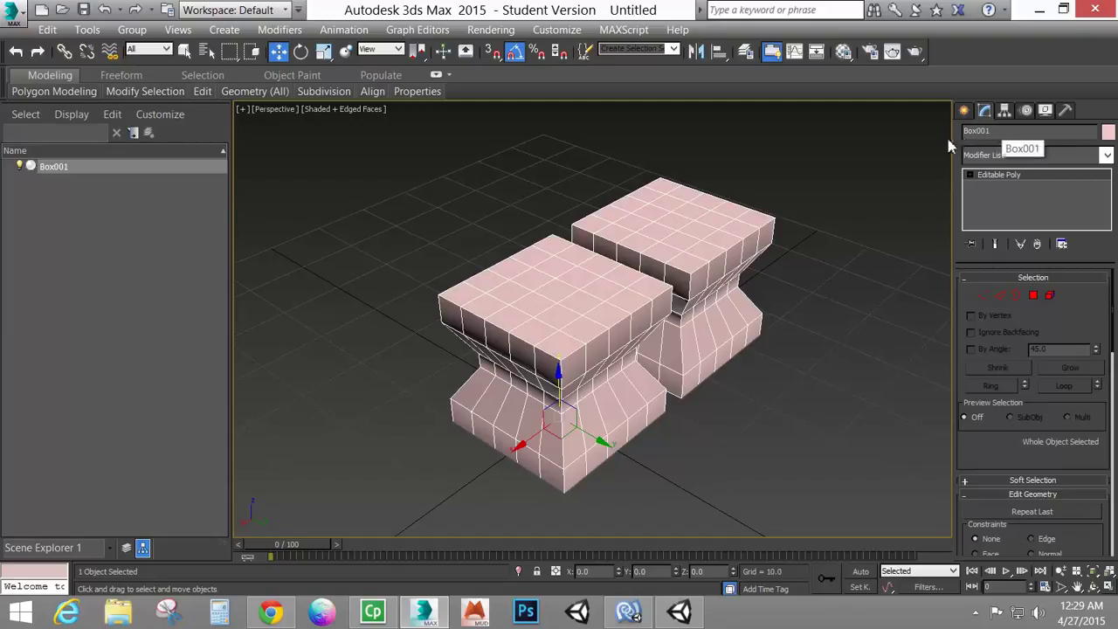
click(1000, 131)
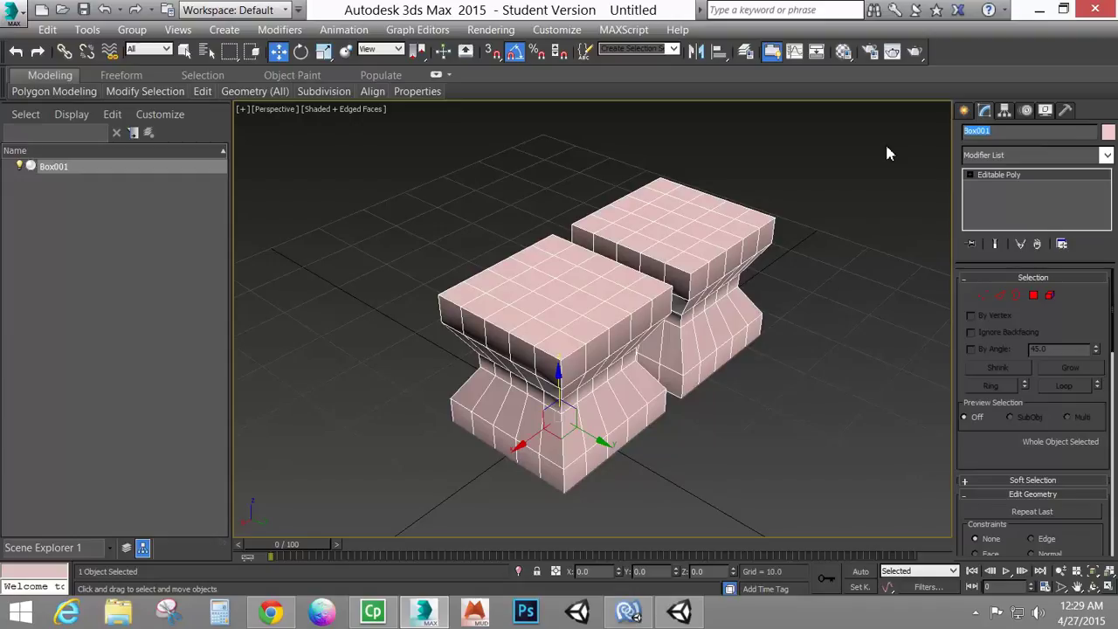
text(Tables)
Step: Select both table elements together at Element level
click(1050, 298)
ctrl+click(704, 217)
mouse_move(618, 332)
alt+middle_down()
mouse_move(679, 350)
mouse_move(617, 323)
alt+middle_up()
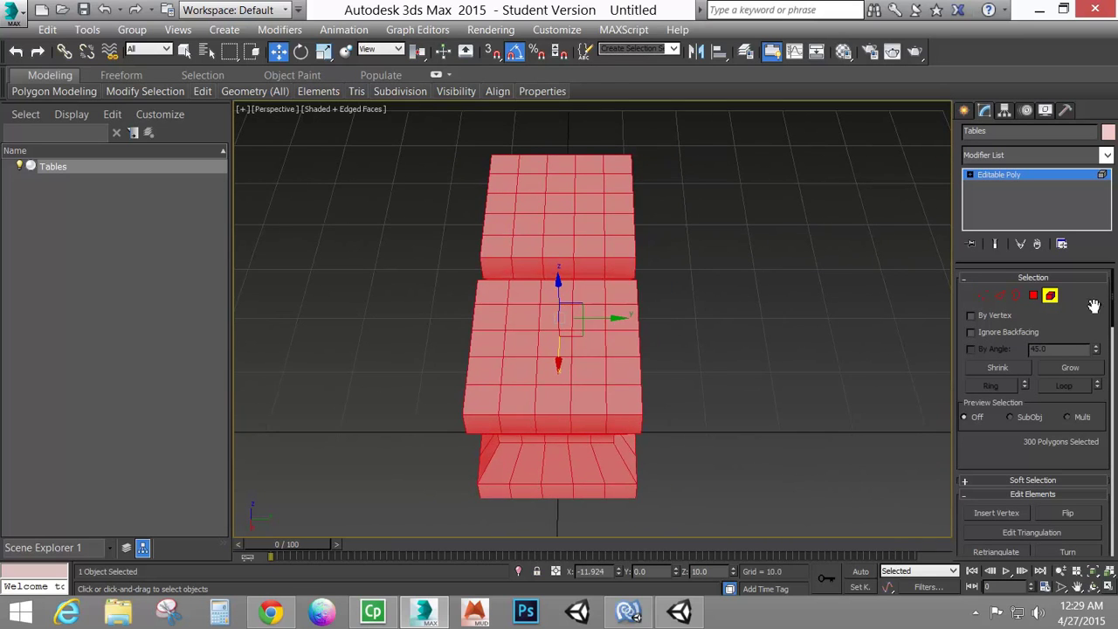
Step: Exit Element level to examine Tables as a single object, and return to Element level
click(1050, 295)
alt+middle_drag(859, 349, 799, 328)
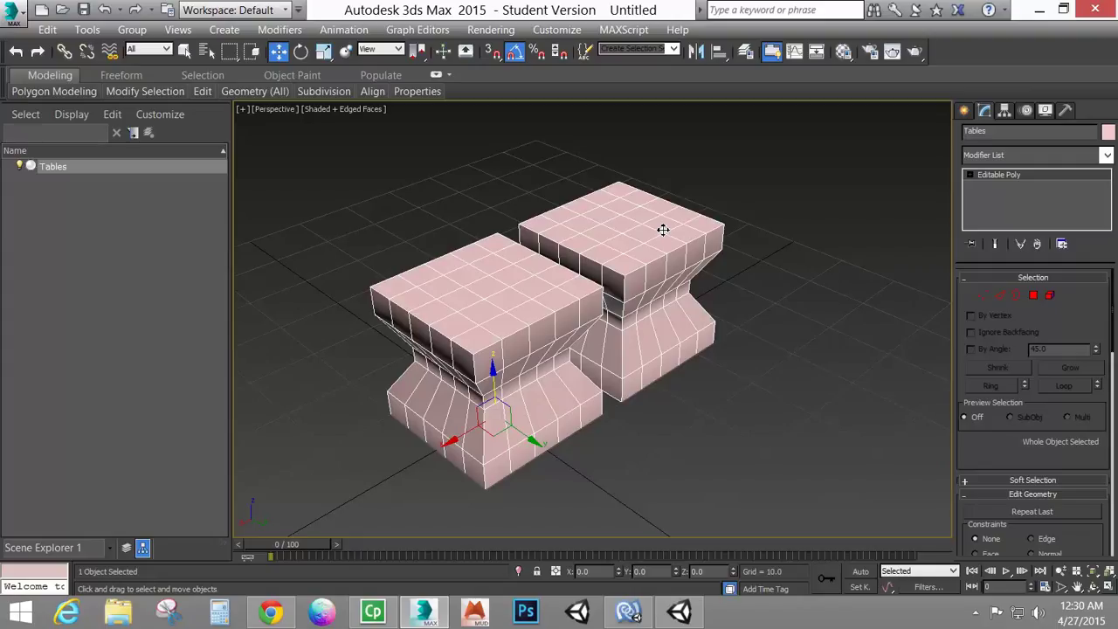
alt+middle_drag(585, 293, 554, 341)
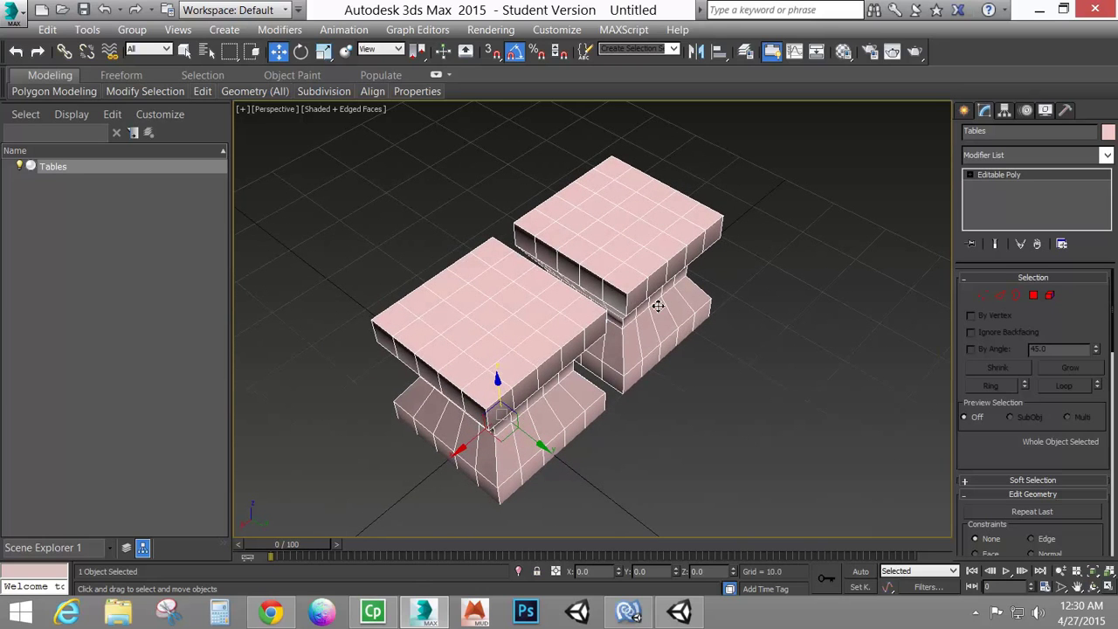
click(1050, 295)
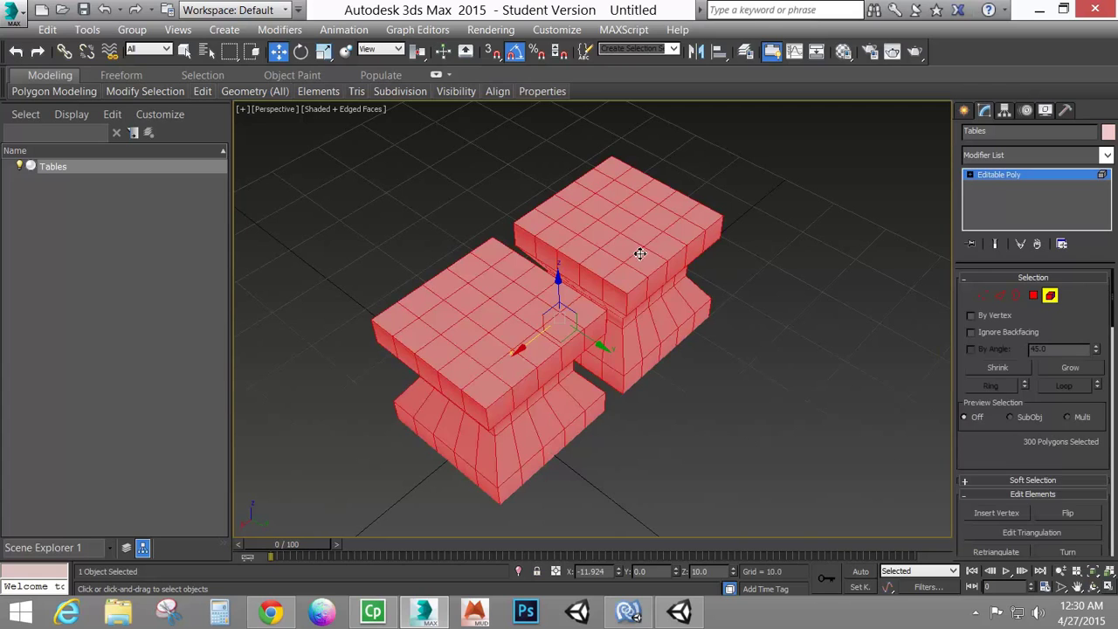
Step: Delete the rear table element at Element level and return to object level
click(508, 327)
click(651, 272)
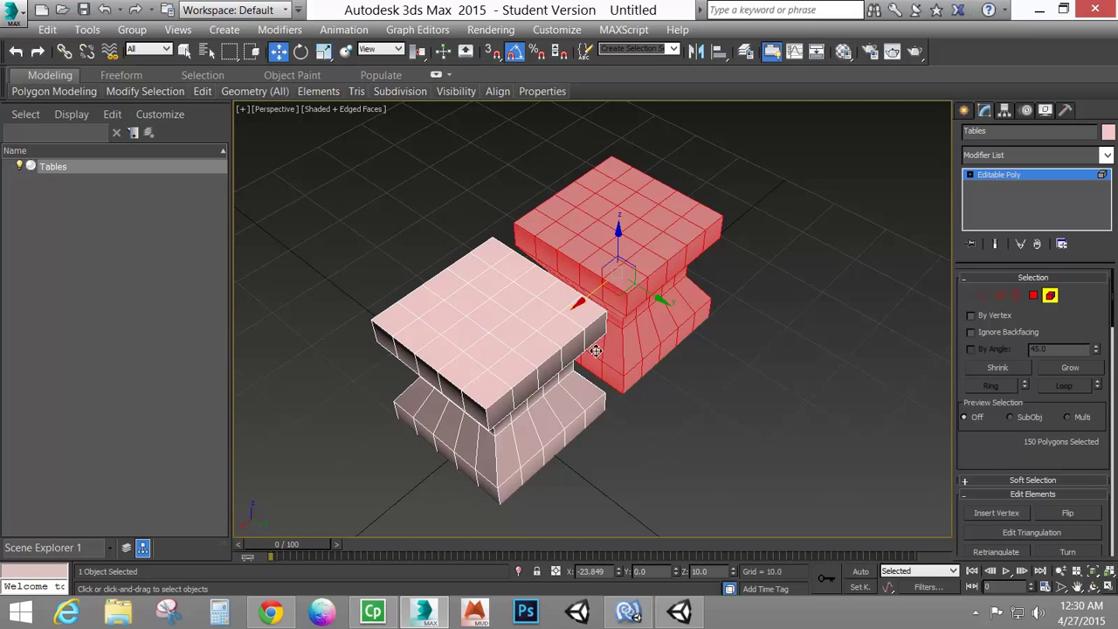
key(Delete)
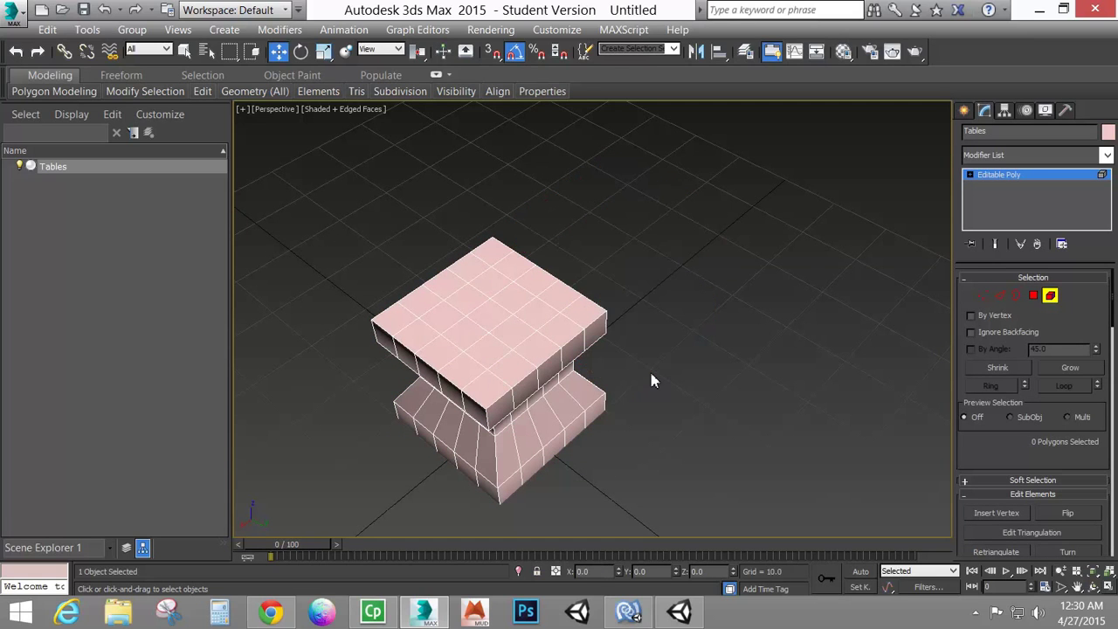
click(1050, 297)
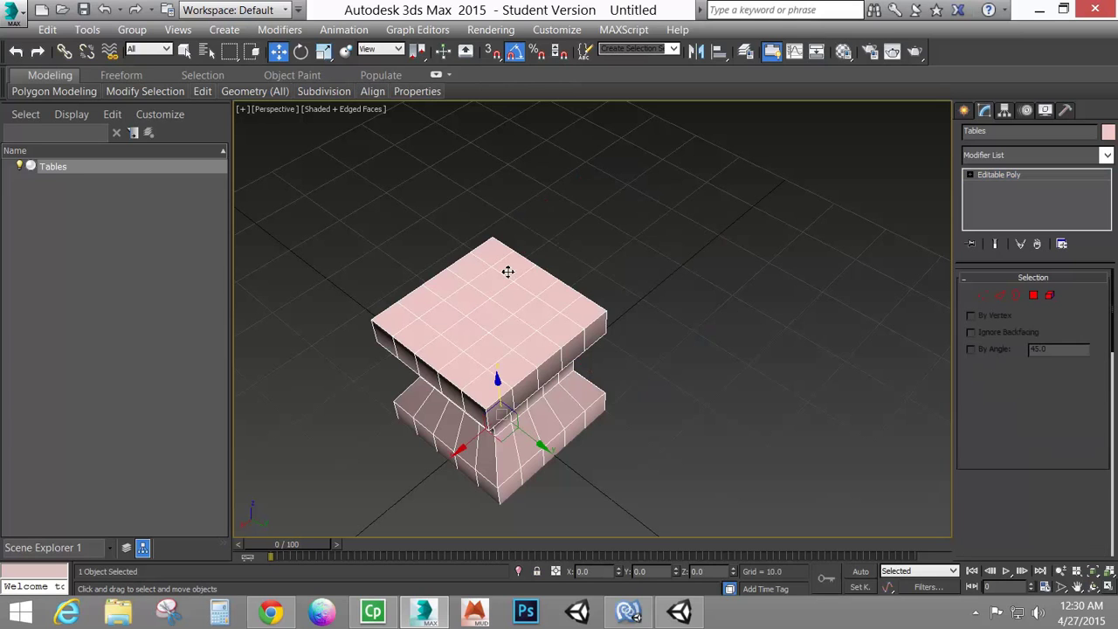
alt+middle_drag(503, 371, 612, 362)
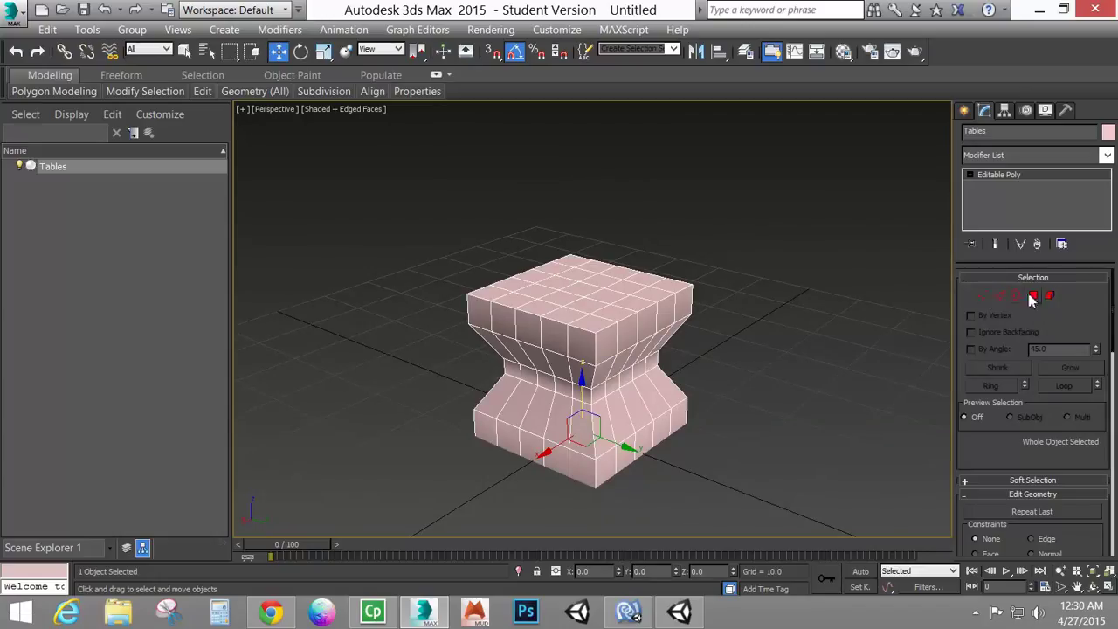
Step: Expand the Editable Poly's full sub-object list and go through the Vertex, Edge, Border, Polygon and Element levels
click(970, 175)
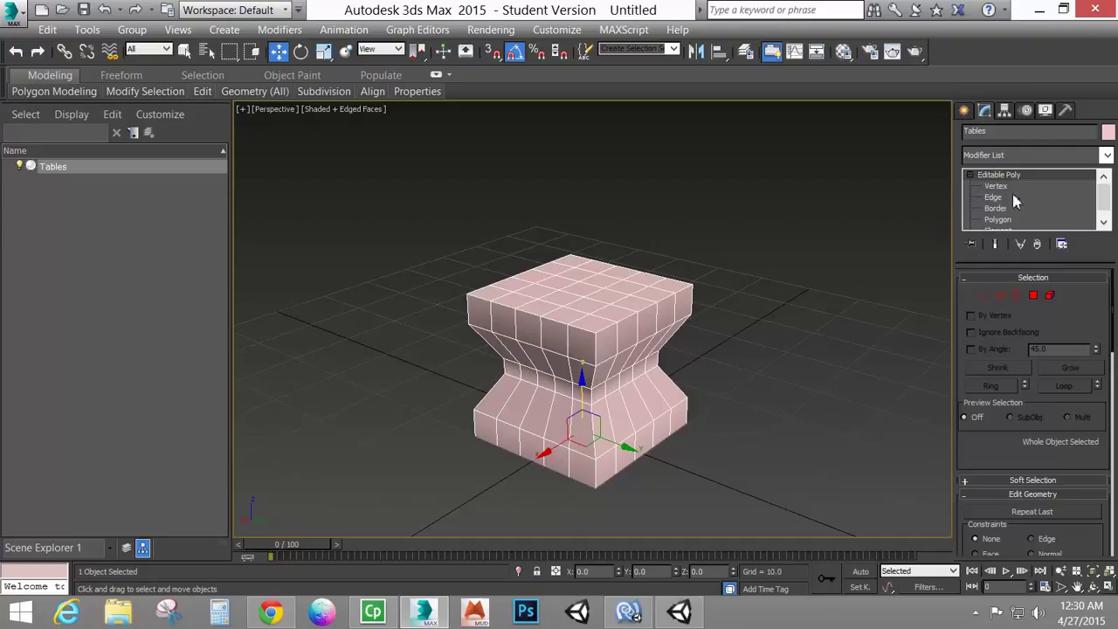
drag(1065, 261, 1065, 283)
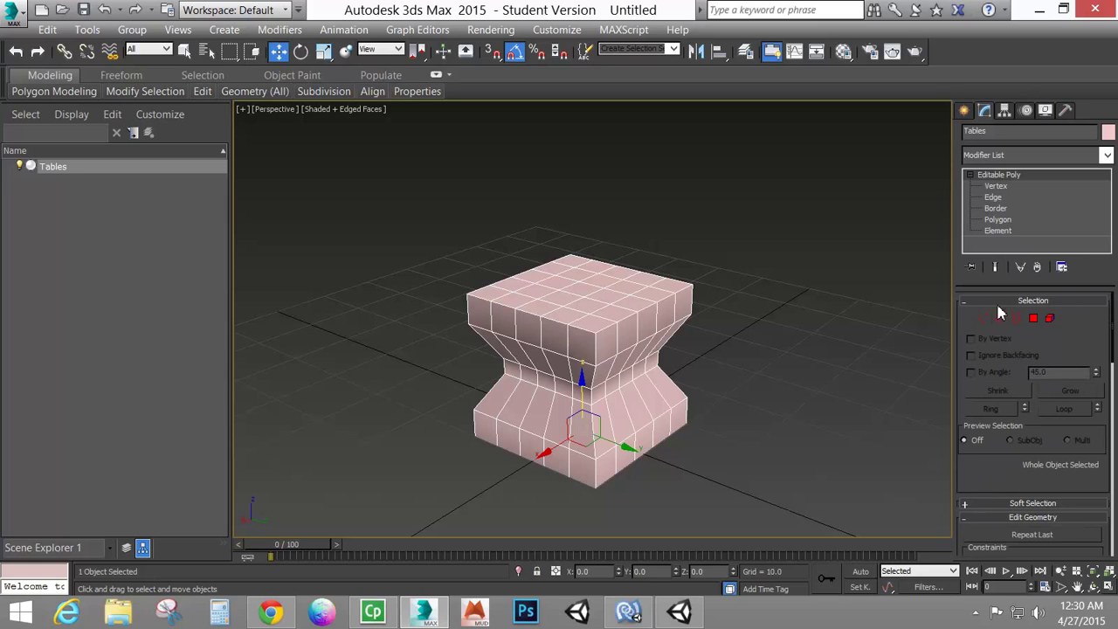
click(996, 186)
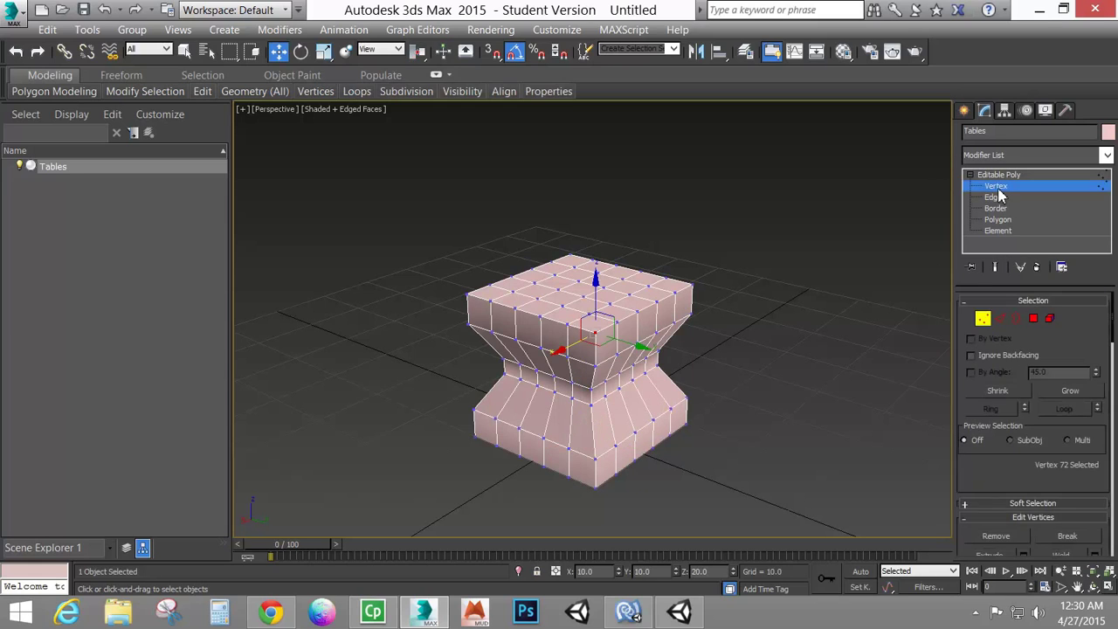
click(1001, 319)
click(1016, 319)
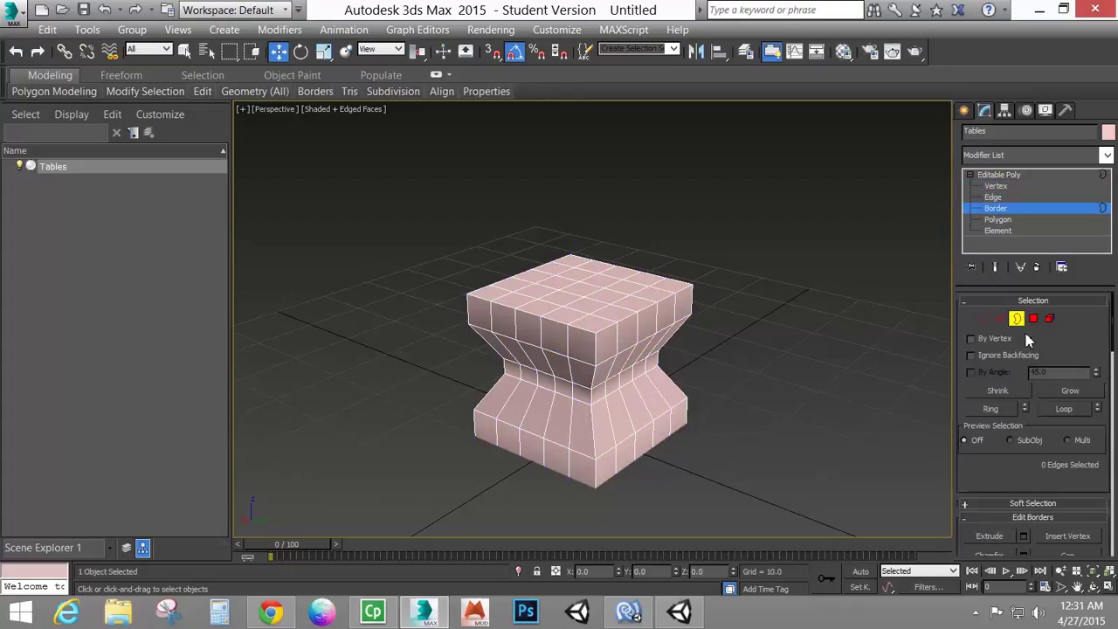
click(1034, 319)
click(1050, 319)
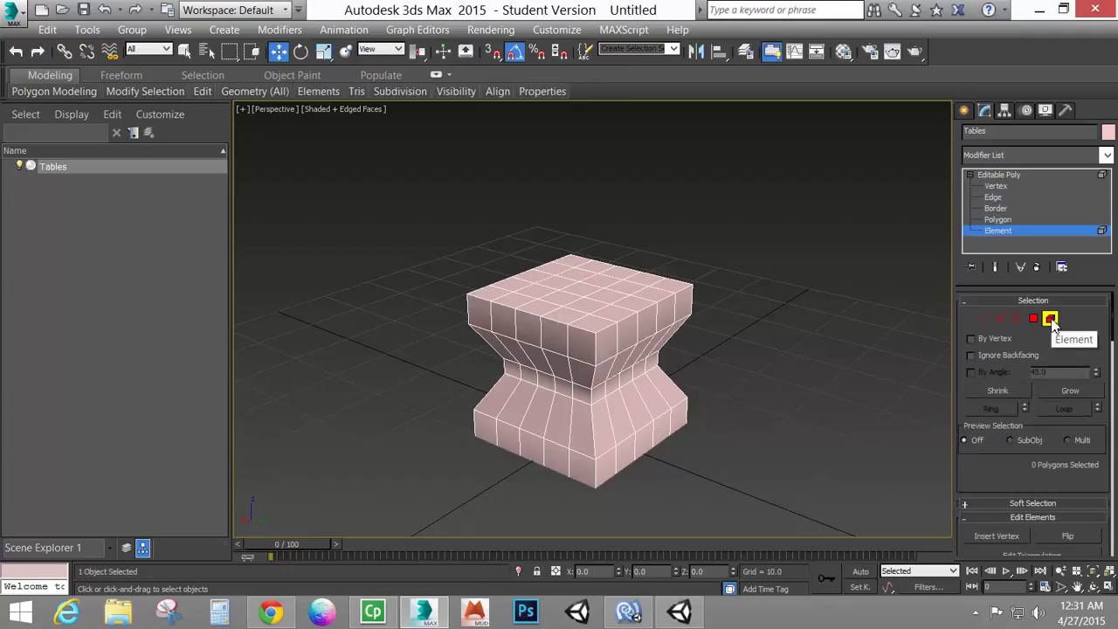
click(1050, 319)
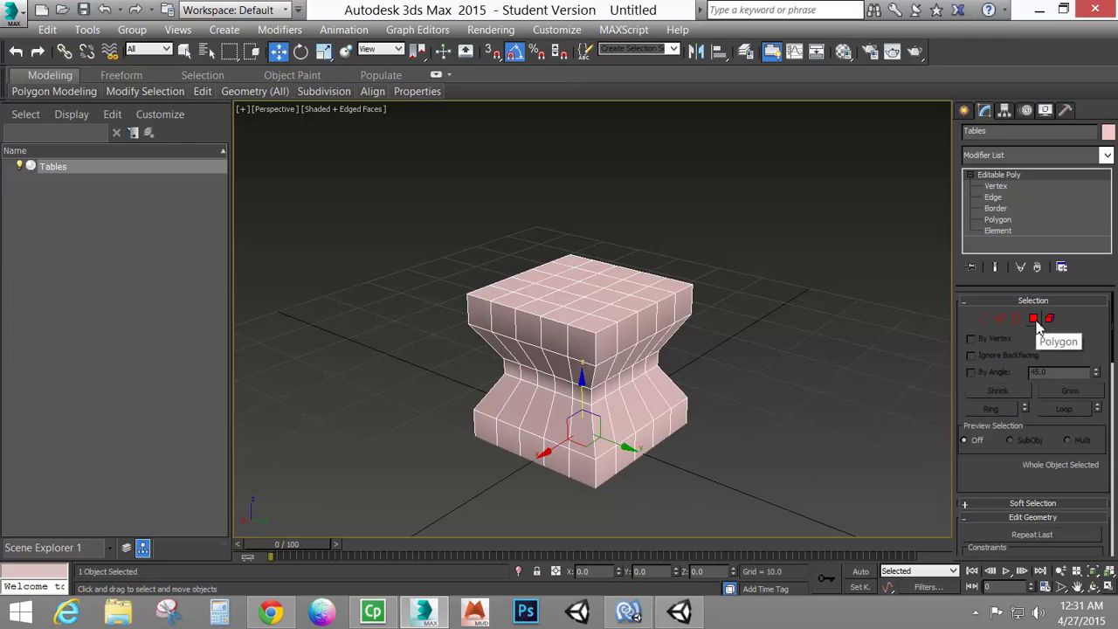
Step: Switch Polygon level and Border level on and off in turn, ending at object level
click(1035, 322)
click(1034, 319)
click(1017, 319)
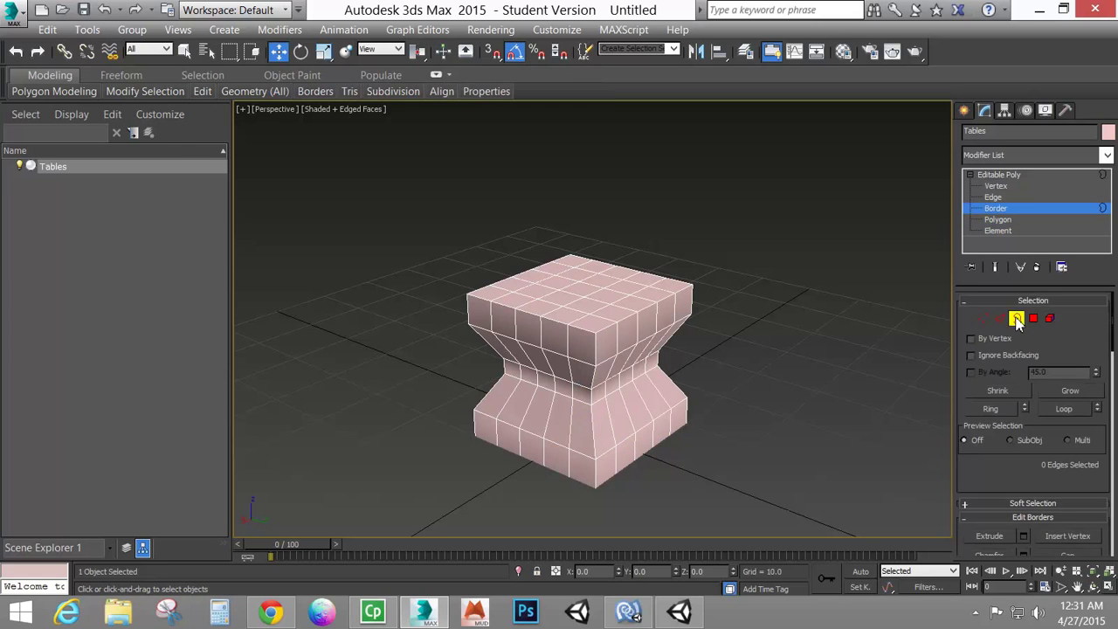
click(1017, 319)
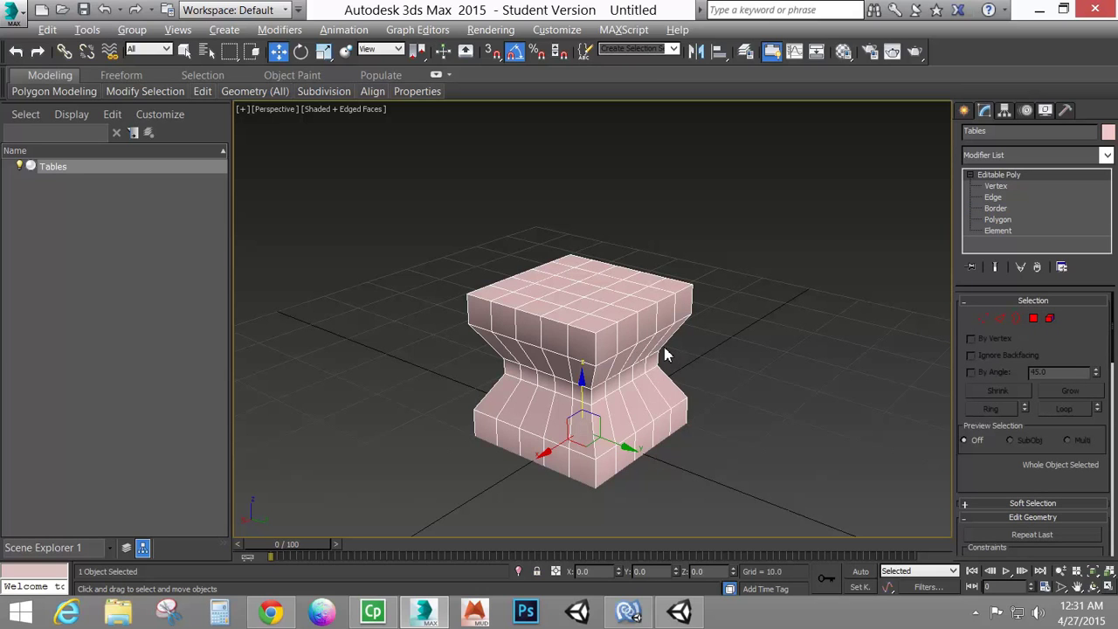
Step: Enter Polygon level and select the centre polygon on top of the table
alt+middle_drag(667, 352, 647, 394)
scroll(679, 374, up, 3)
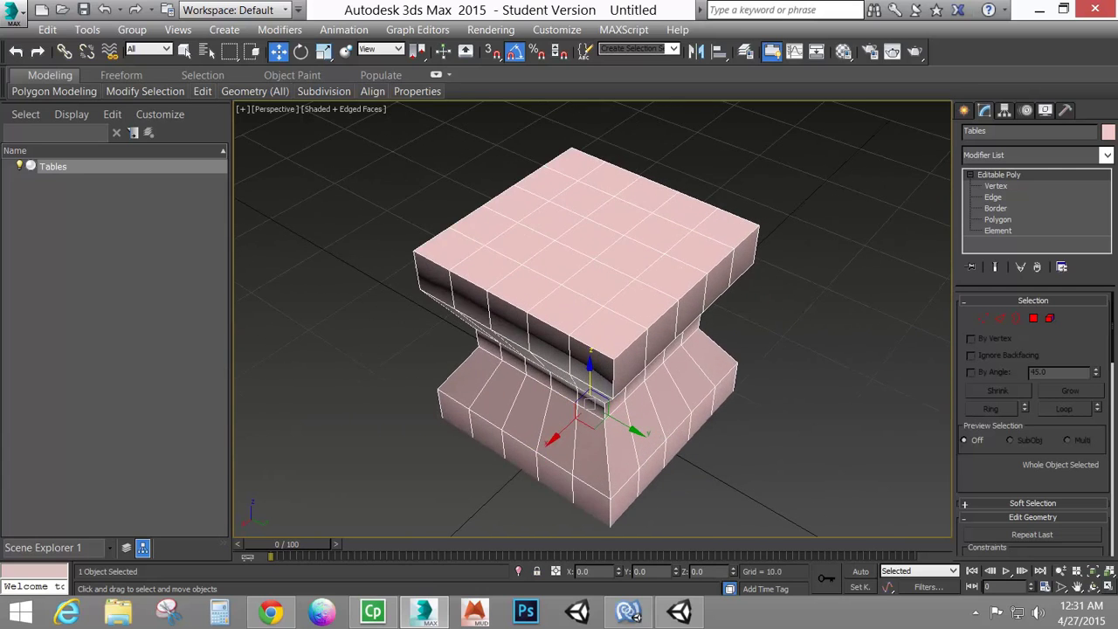
middle_drag(674, 354, 680, 332)
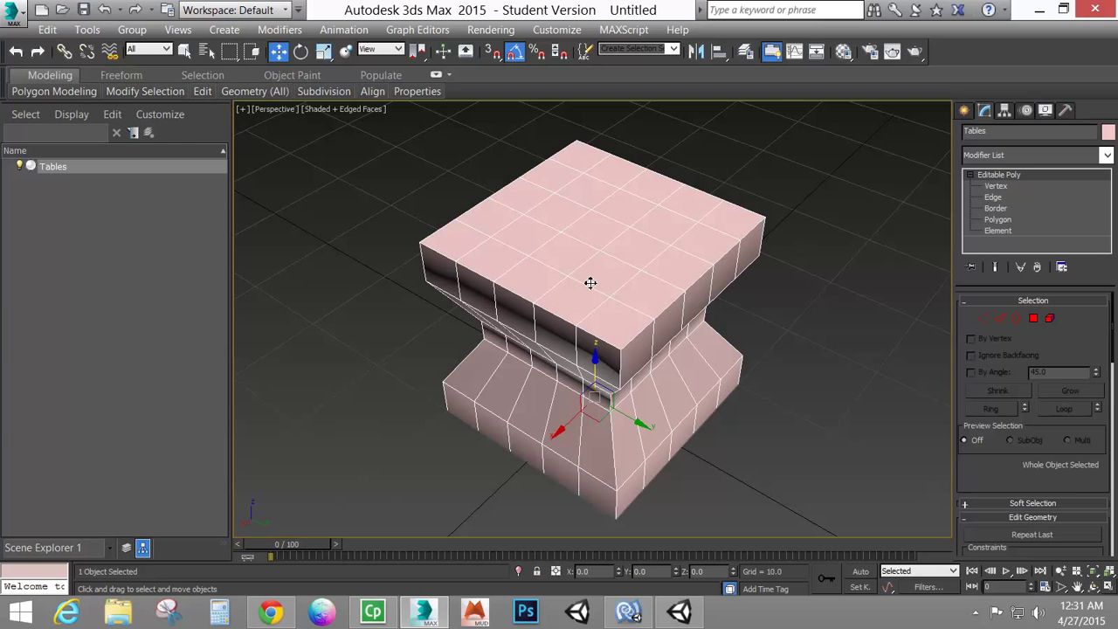
click(1034, 319)
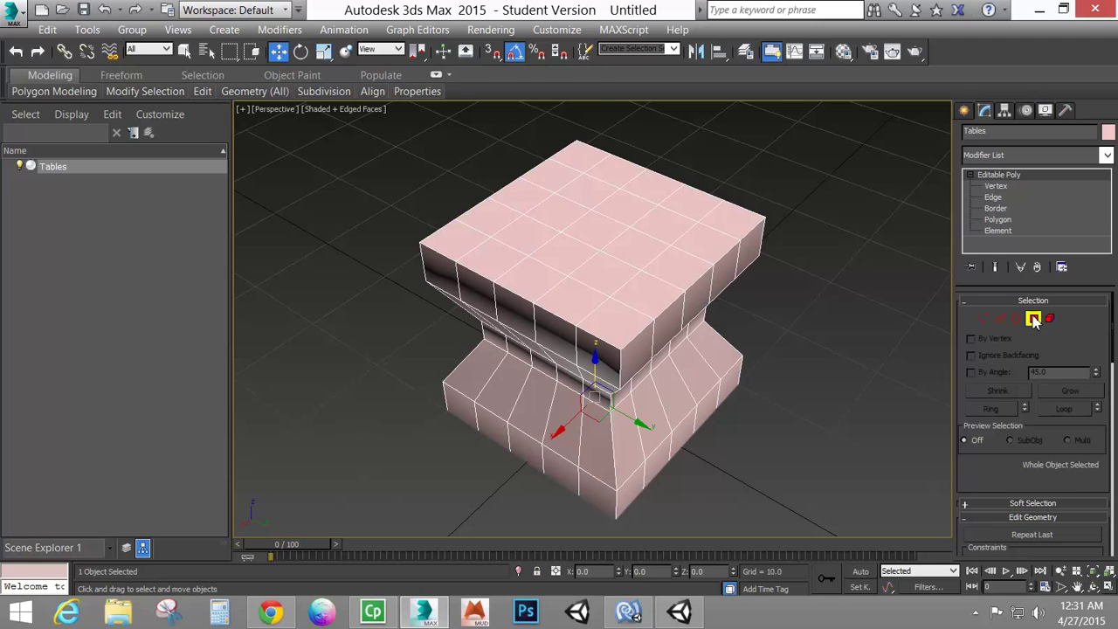
click(611, 222)
Step: Try moving the centre polygon straight up to a Z of about 25, and undo the move
alt+middle_drag(611, 222, 596, 160)
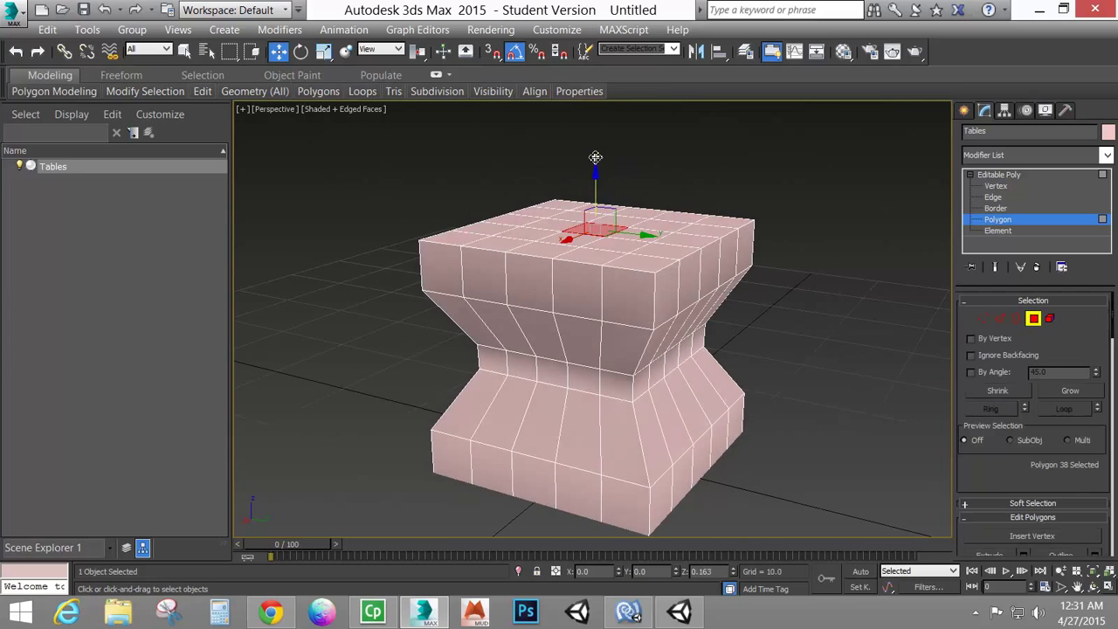
drag(595, 157, 595, 128)
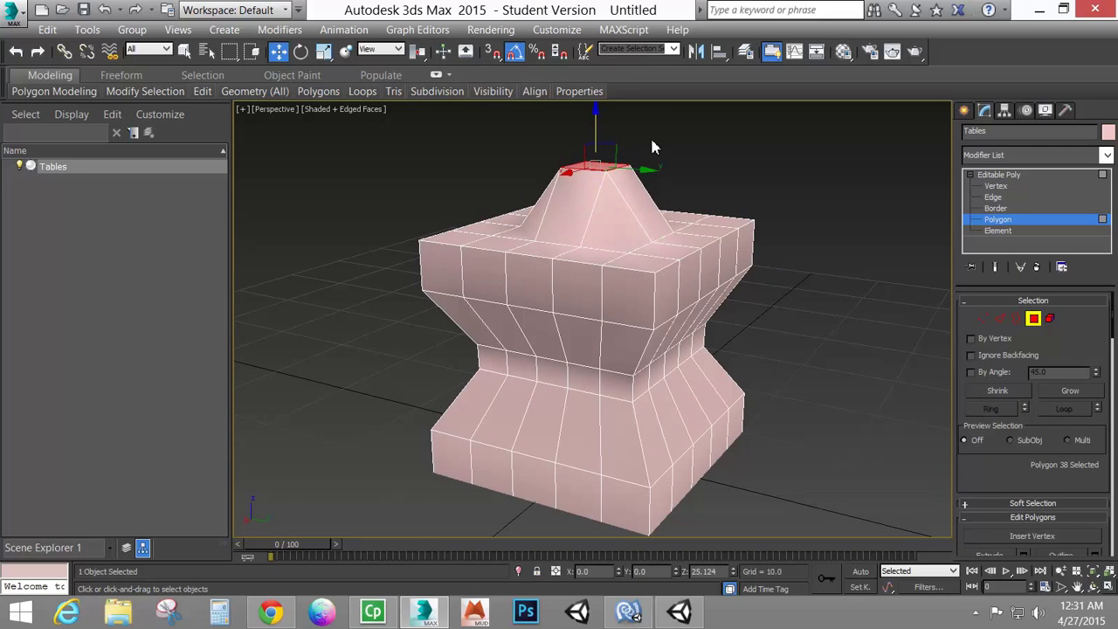
key(ctrl+z)
alt+middle_drag(690, 295, 668, 317)
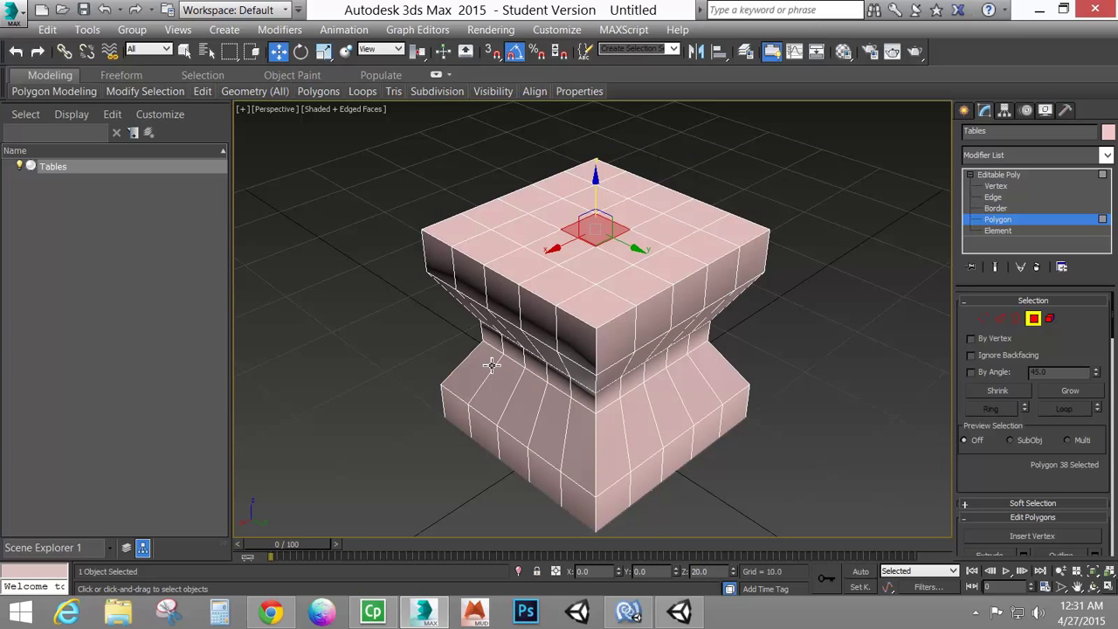
Step: Try extruding the centre polygon freehand with Extrude, and undo it
drag(1013, 480, 989, 327)
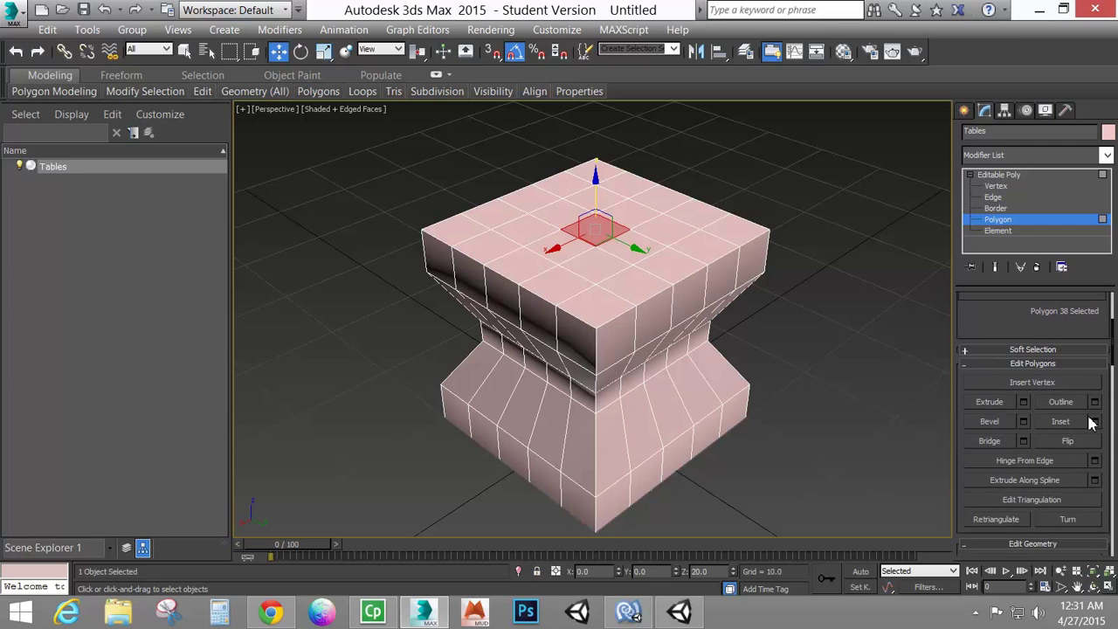
click(991, 403)
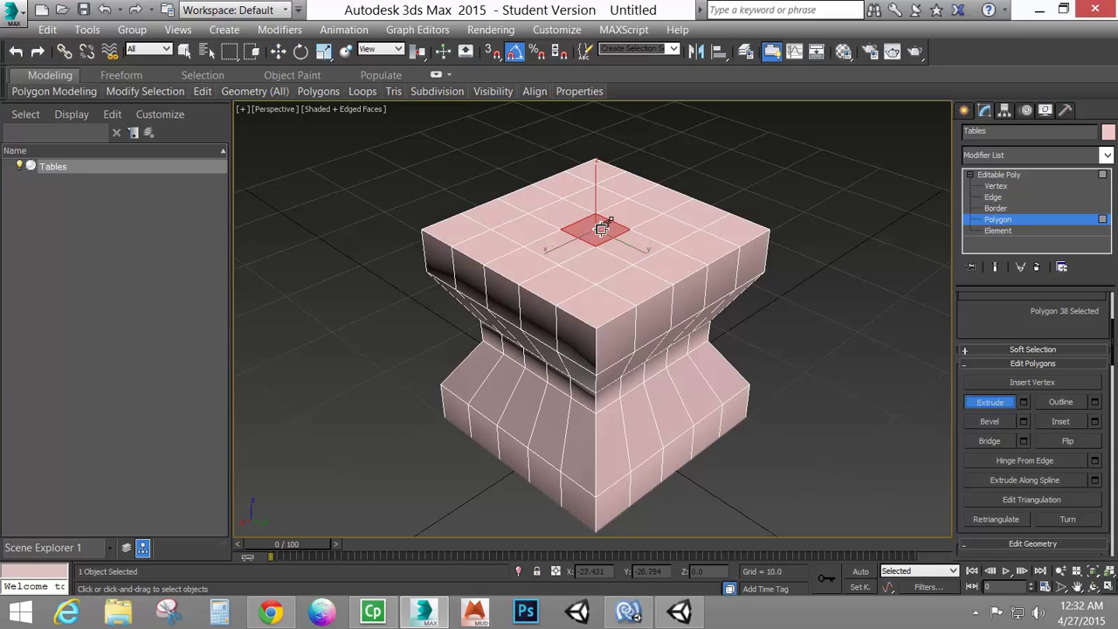
drag(601, 229, 629, 216)
key(ctrl+z)
Step: Preview extruding the centre polygon through the Extrude settings with a height of 5
click(1025, 402)
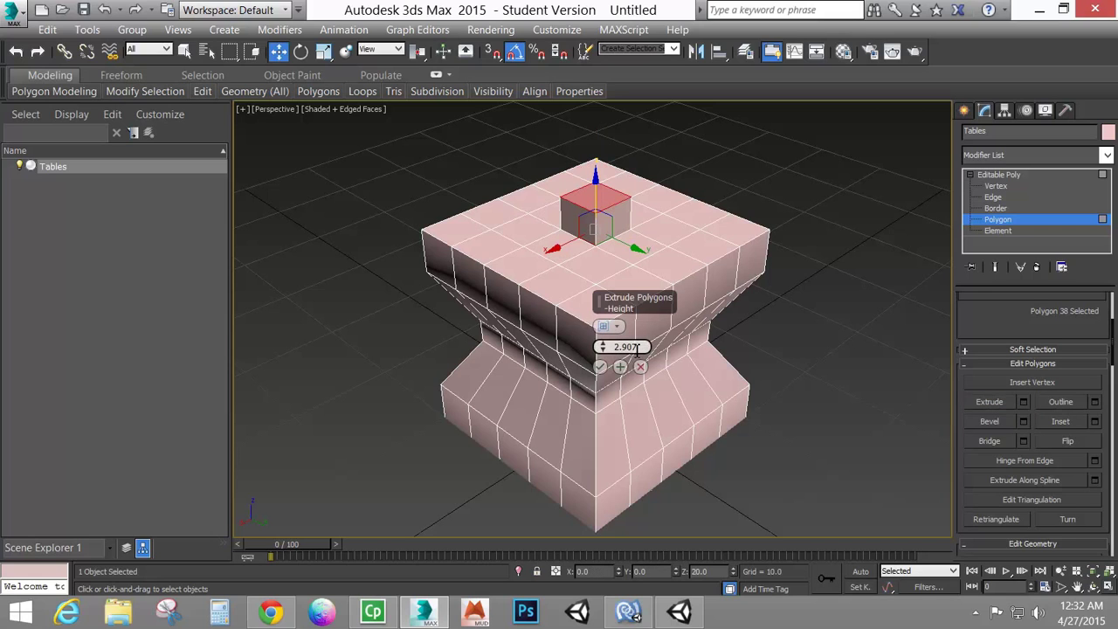
text(5)
key(Return)
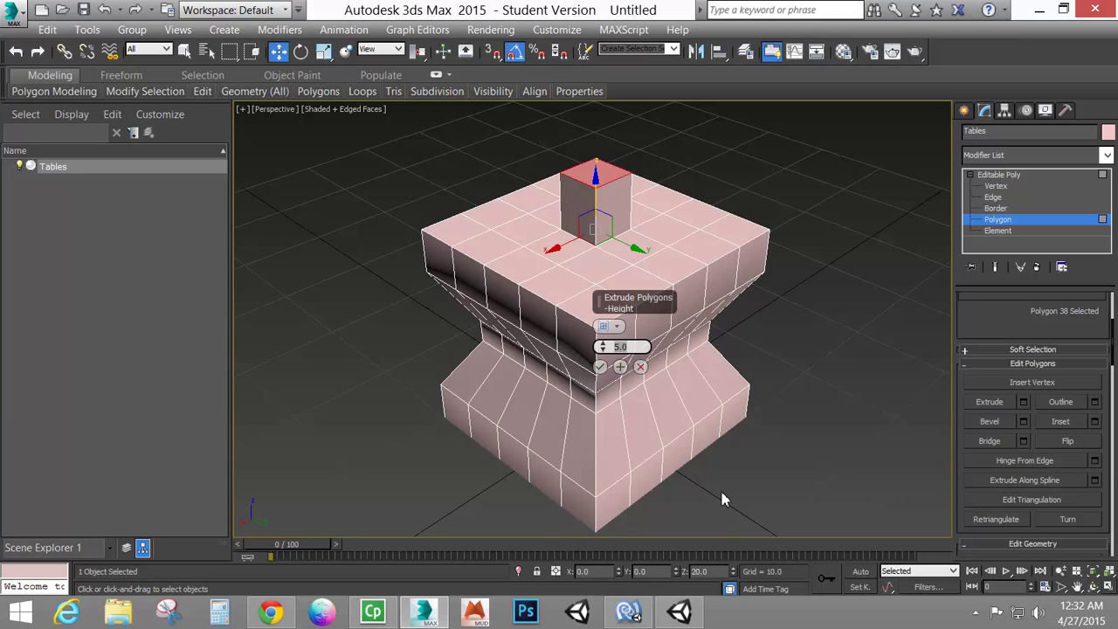
alt+middle_drag(775, 505, 743, 417)
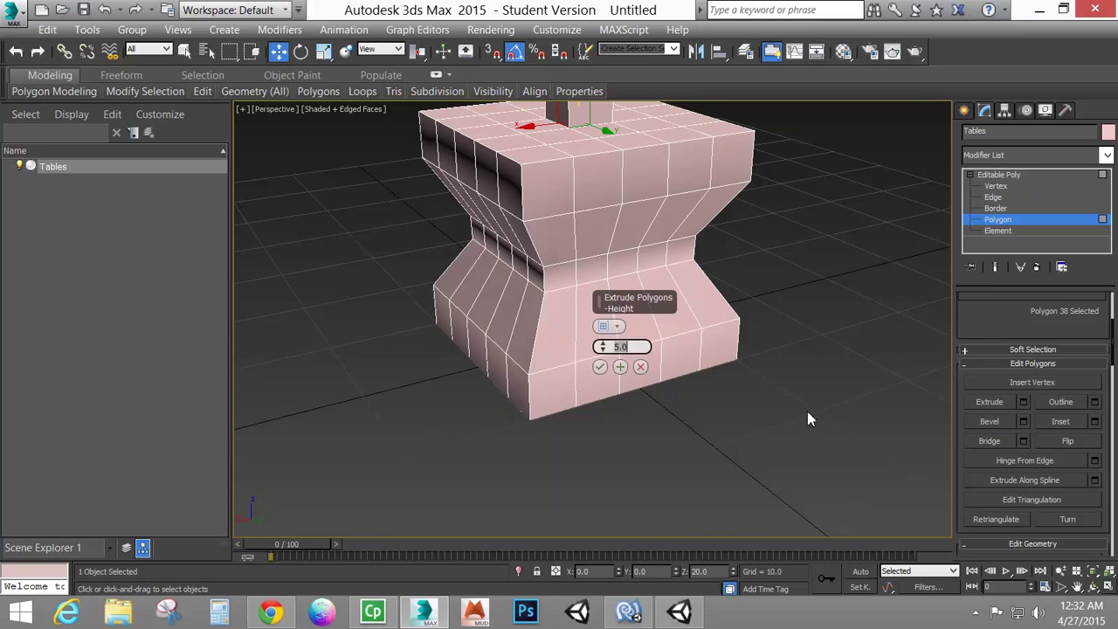
alt+middle_drag(741, 404, 742, 446)
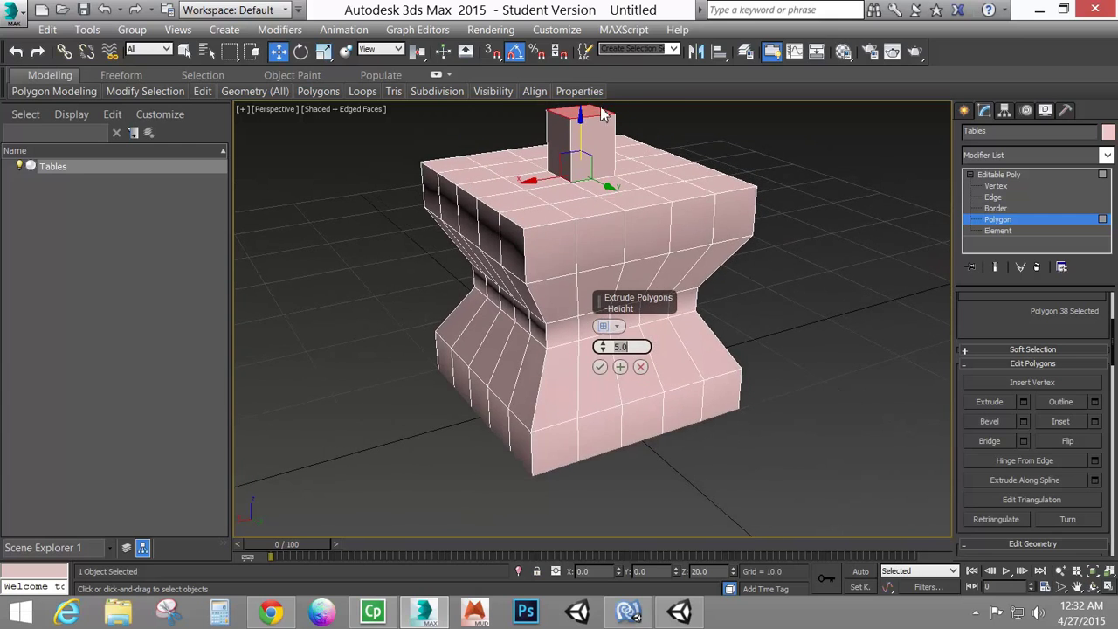
Step: Set the extrusion height of the centre polygon to 10, examine it, and discard the extrusion
drag(634, 346, 560, 342)
text(10)
key(Return)
middle_drag(548, 200, 530, 271)
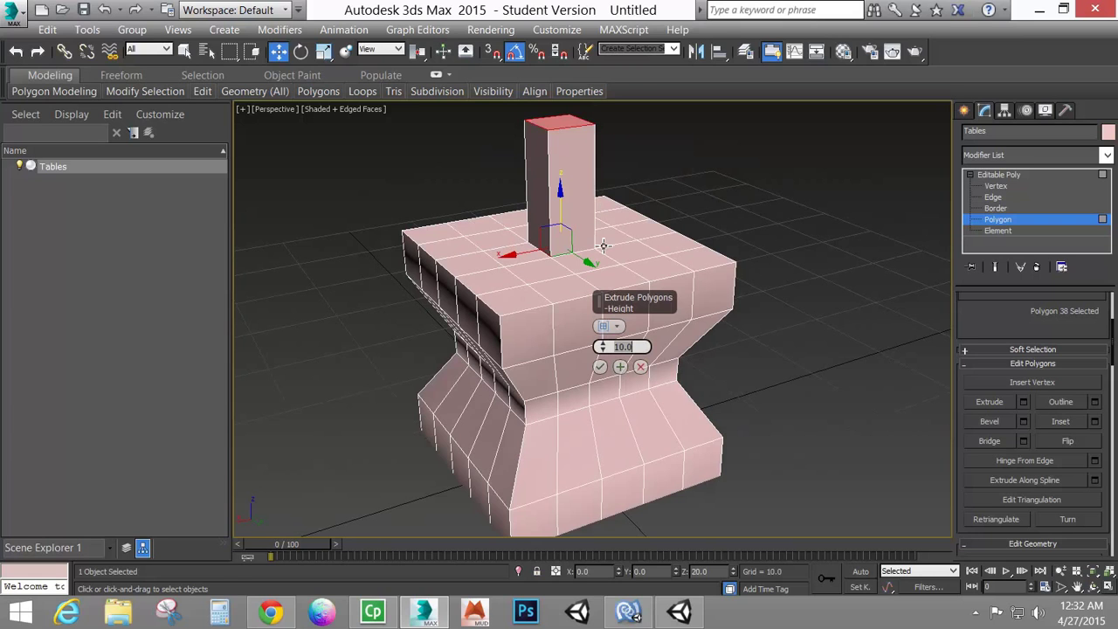
middle_drag(728, 494, 690, 325)
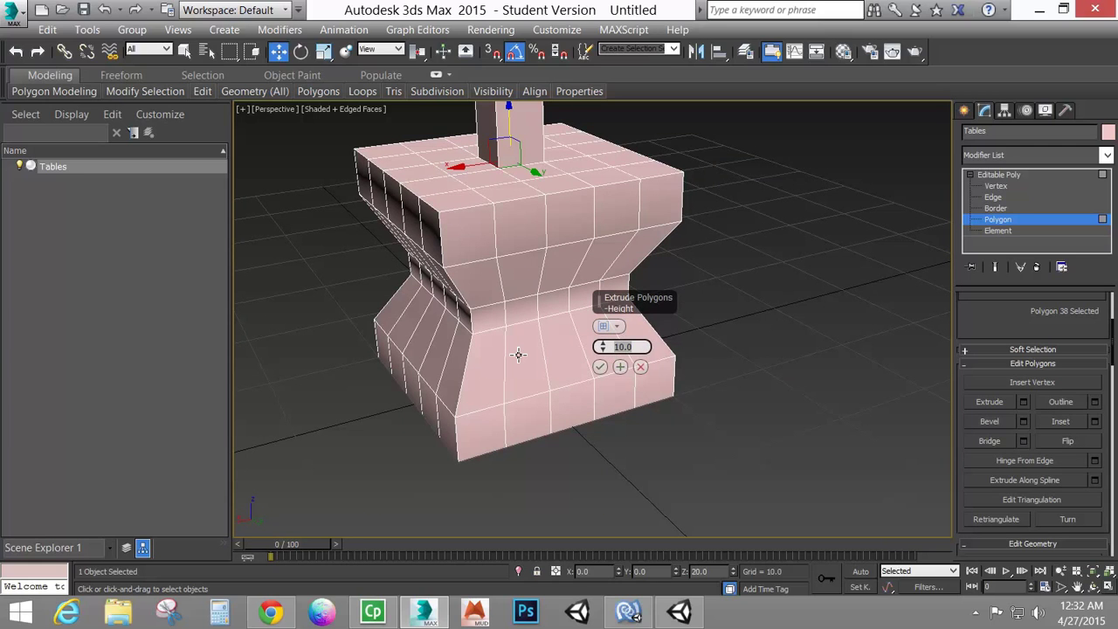
key(Return)
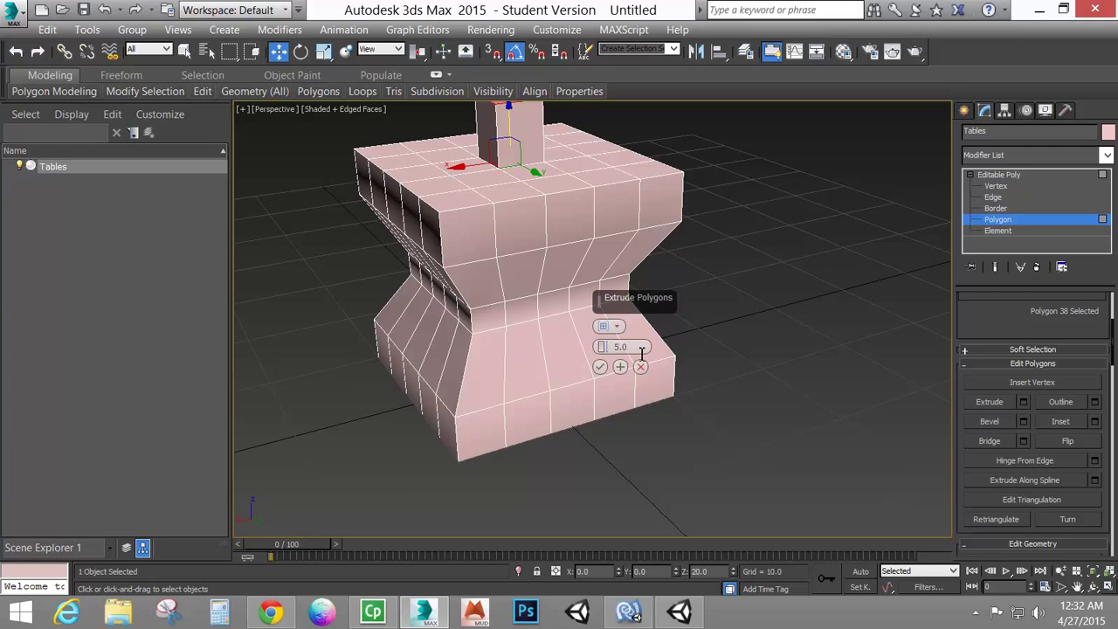
click(642, 369)
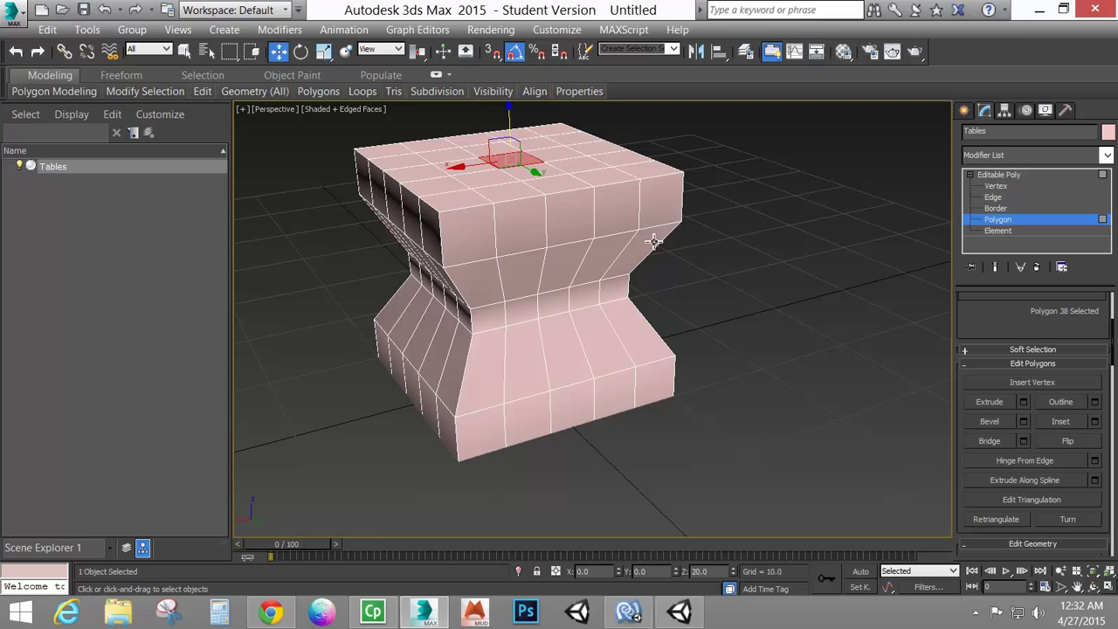
Step: Select the three adjoining polygons, one on top and two on the sides, that form a corner of the tabletop
click(661, 203)
alt+middle_drag(685, 261, 619, 249)
ctrl+click(689, 170)
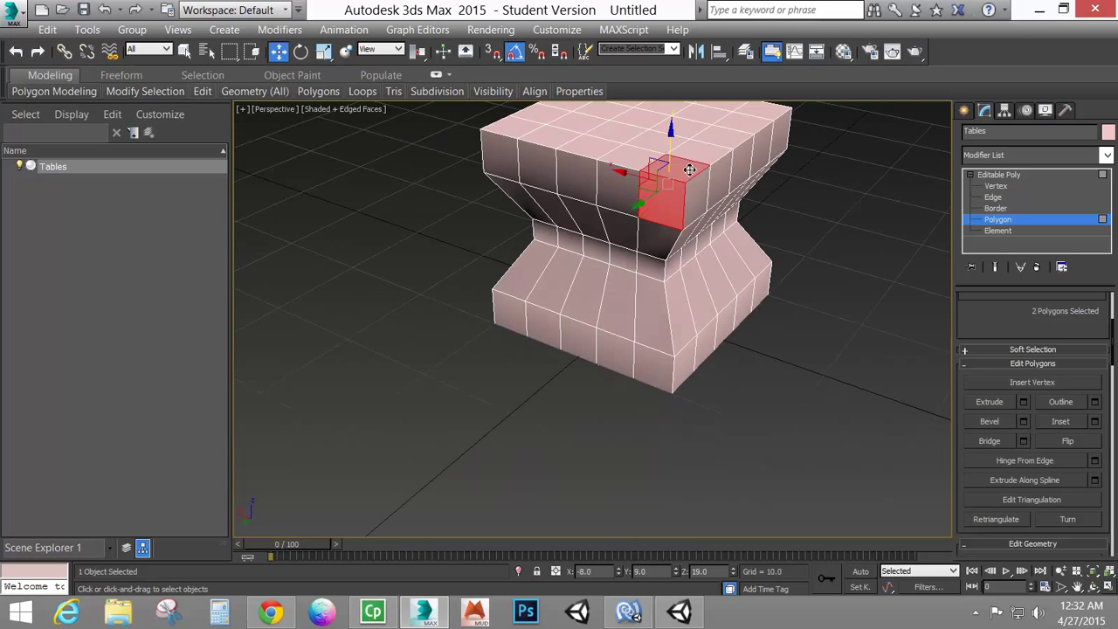
ctrl+click(696, 197)
middle_drag(706, 224, 607, 312)
scroll(565, 251, up, 5)
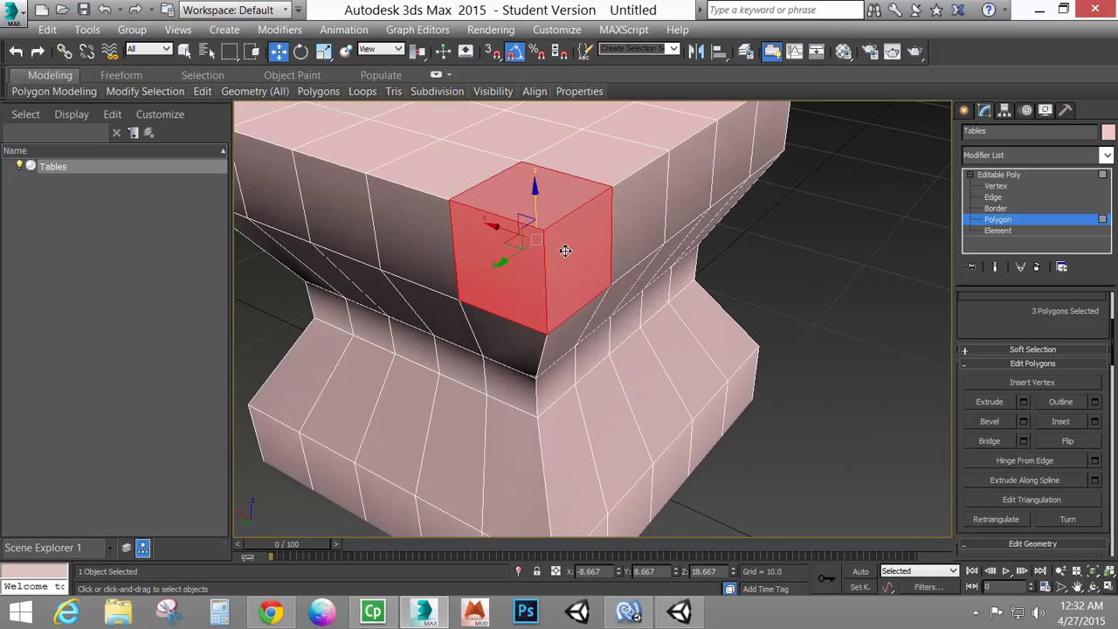
middle_drag(565, 250, 635, 323)
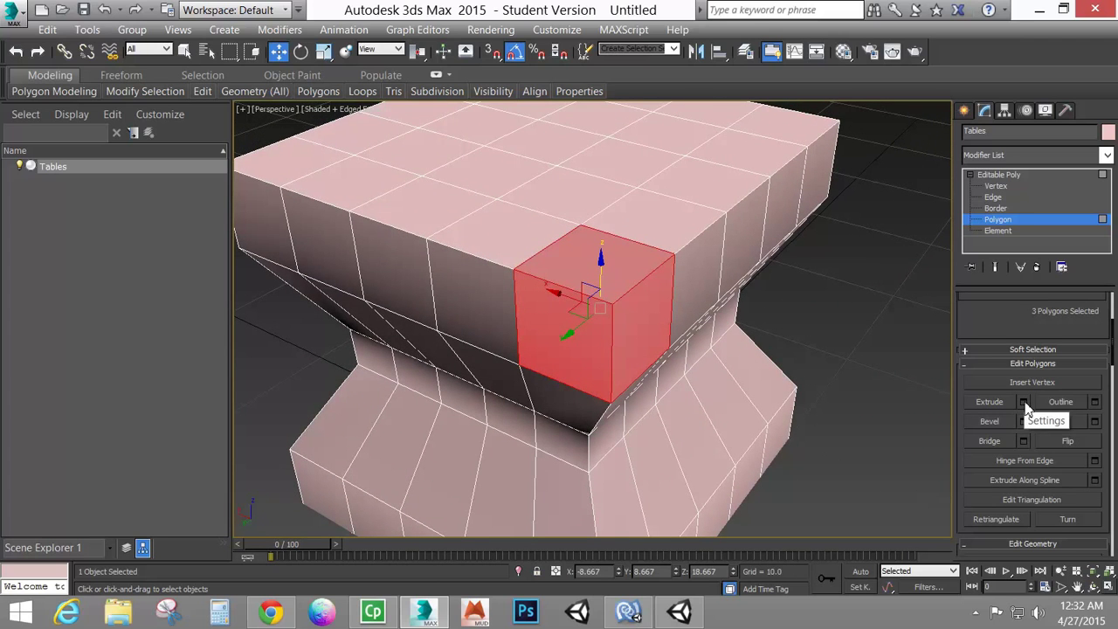
Step: Preview extruding the three corner polygons as a Group with a height of 5 and examine the preview from several angles
click(1023, 401)
alt+middle_drag(824, 338, 636, 297)
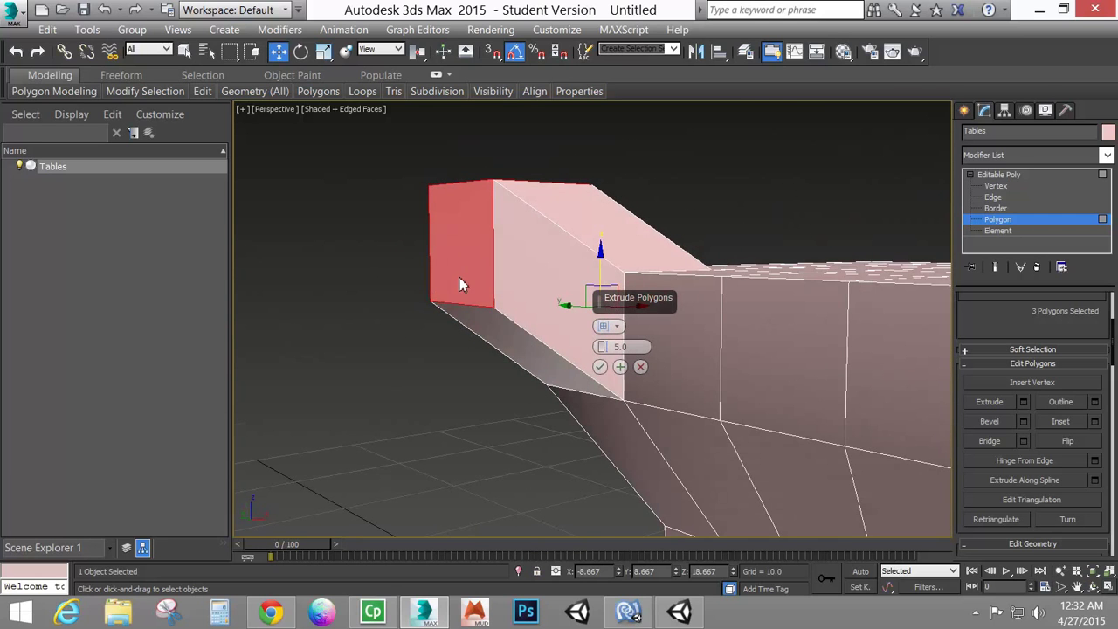
alt+middle_drag(457, 195, 522, 194)
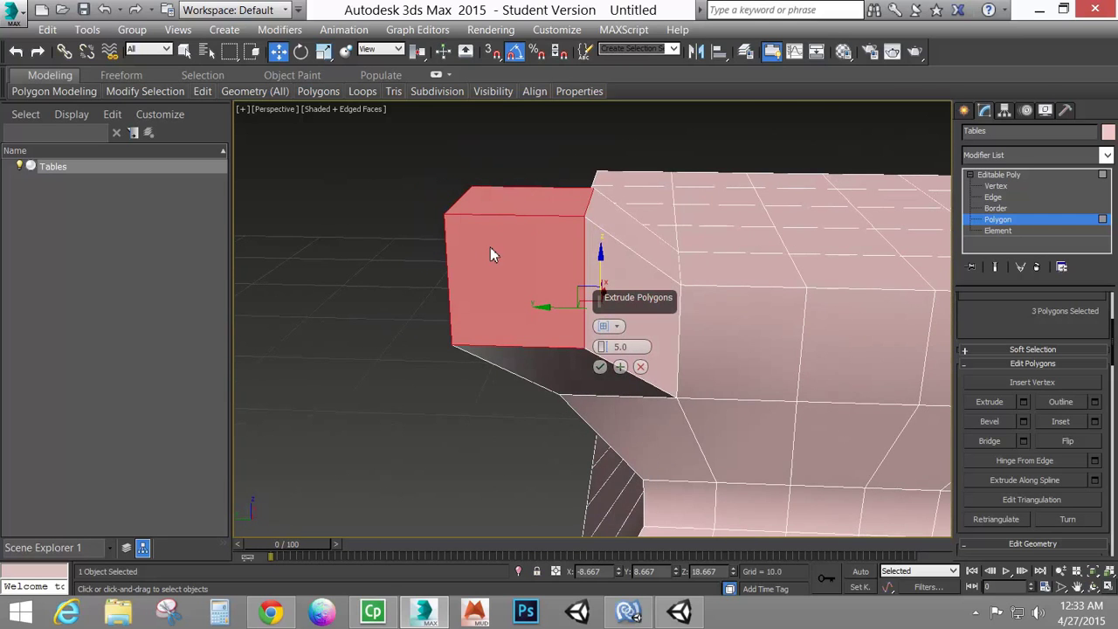
alt+middle_drag(490, 253, 520, 236)
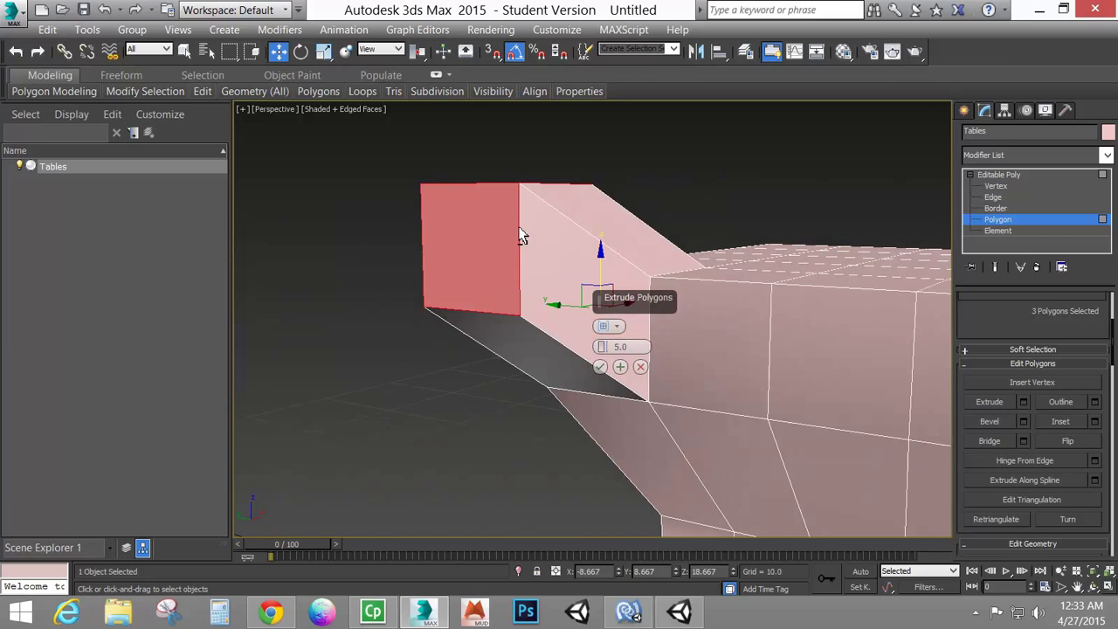
Step: Preview the corner extrusion with the Local Normal type and discard it
click(617, 327)
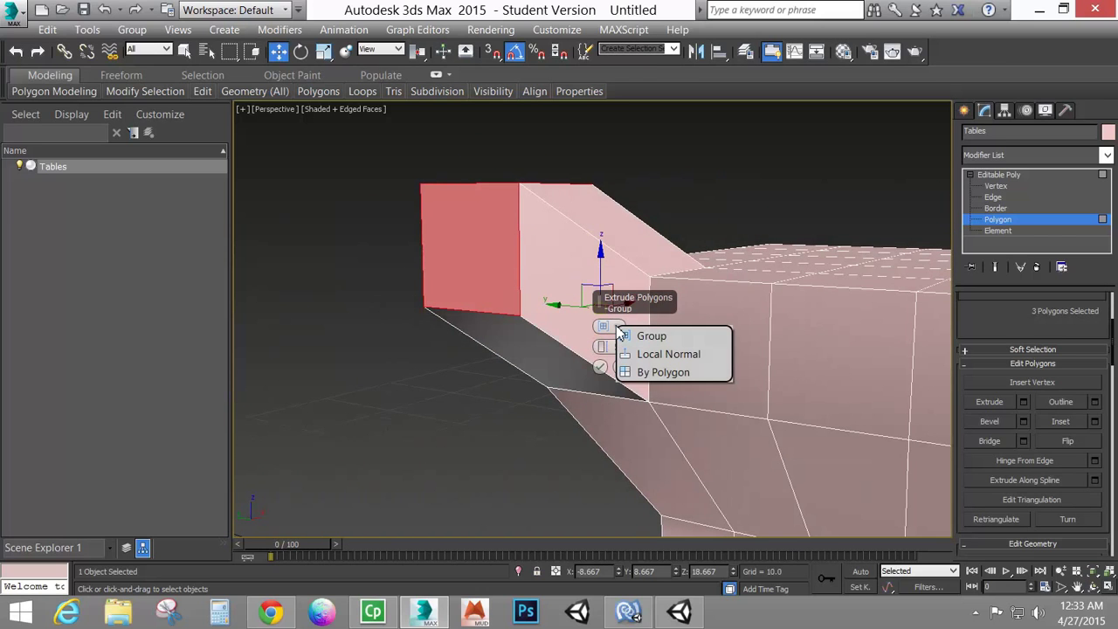
click(662, 364)
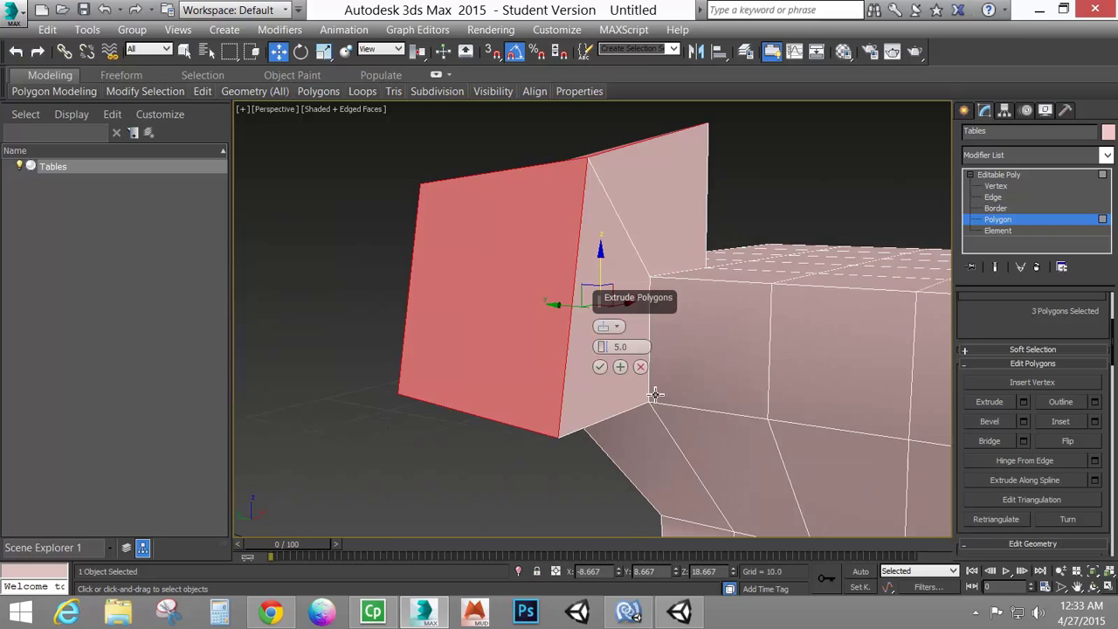
click(640, 366)
alt+middle_drag(724, 339, 771, 403)
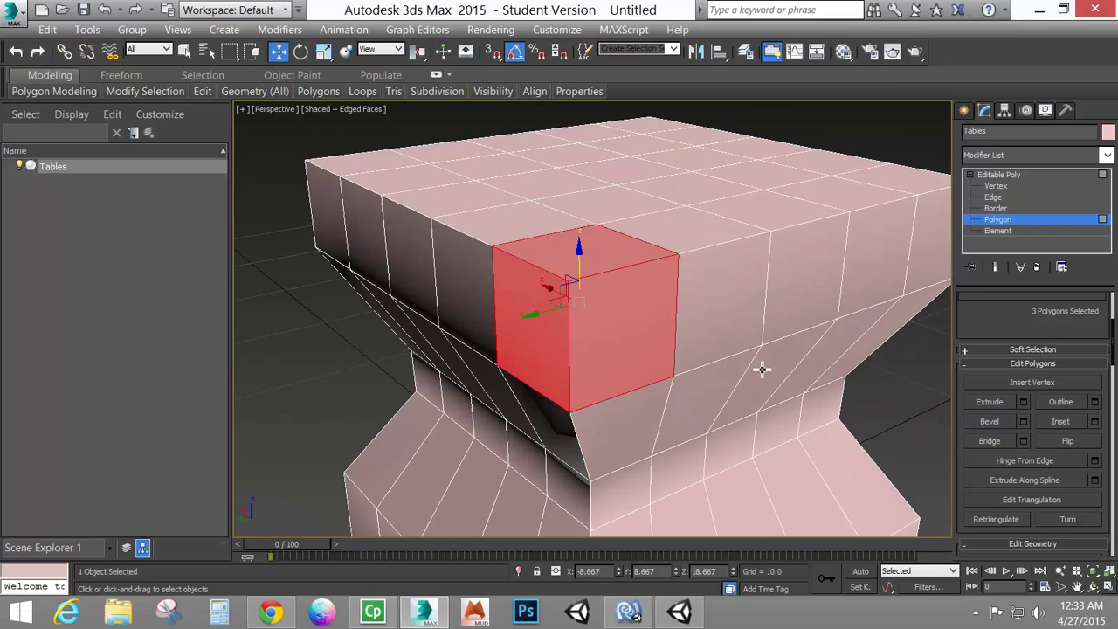
Step: Select single top and side polygons around the tabletop corner one after another to examine which direction each faces
click(713, 272)
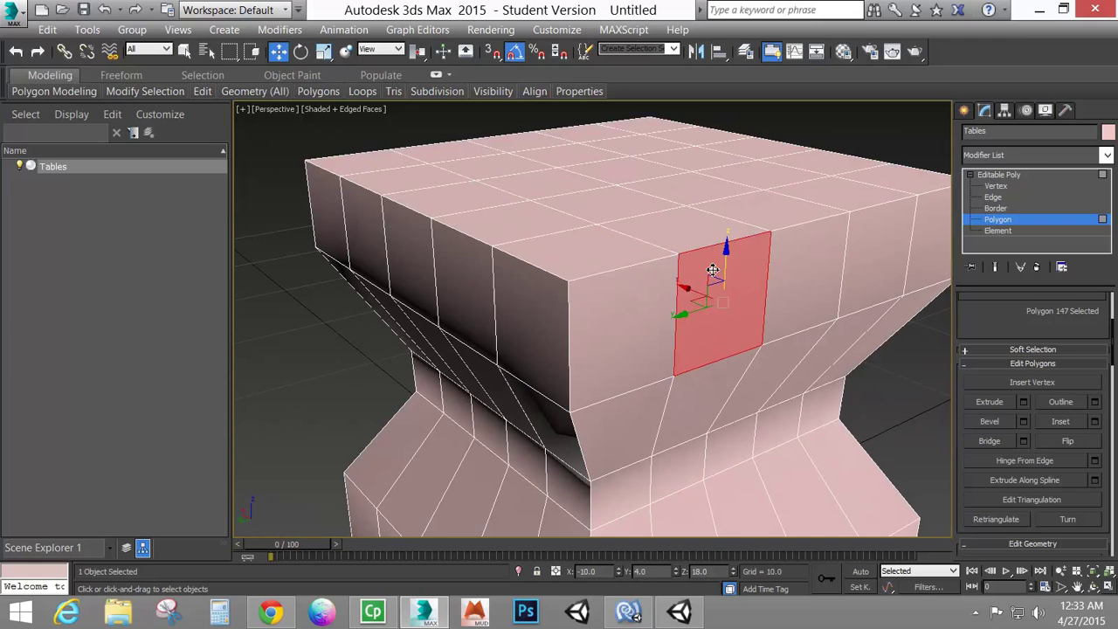
click(691, 232)
click(590, 261)
click(613, 319)
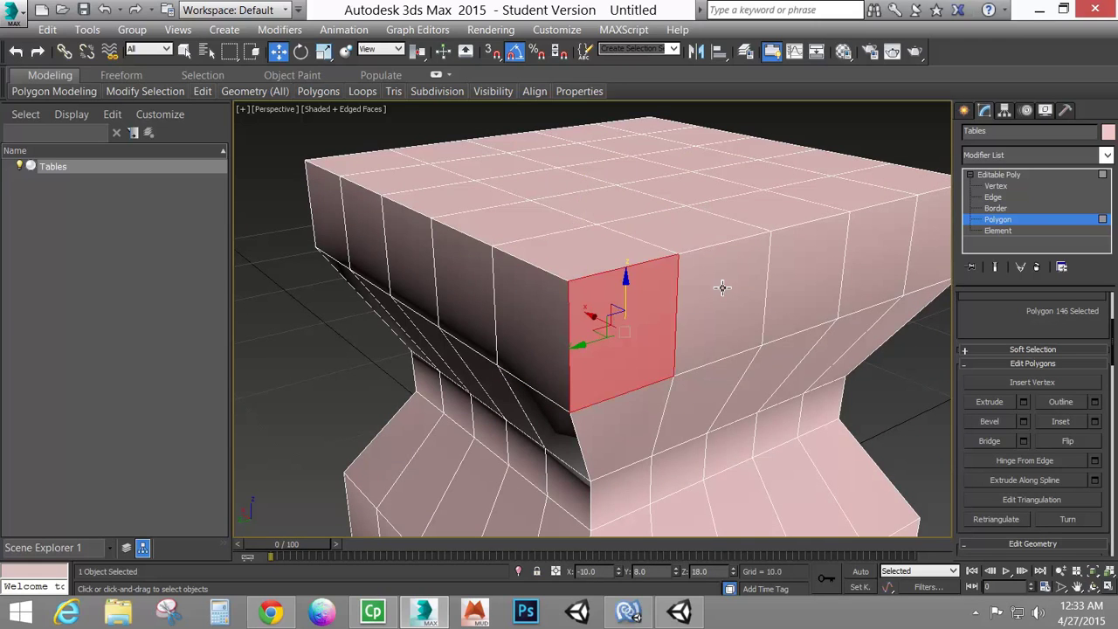
click(722, 288)
click(704, 233)
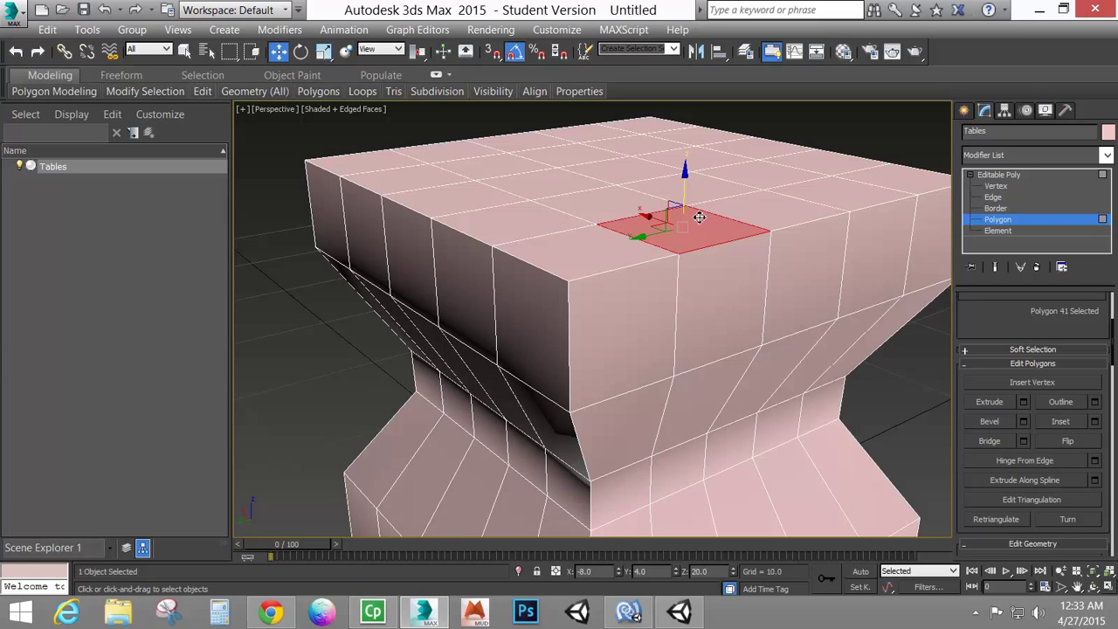
click(713, 310)
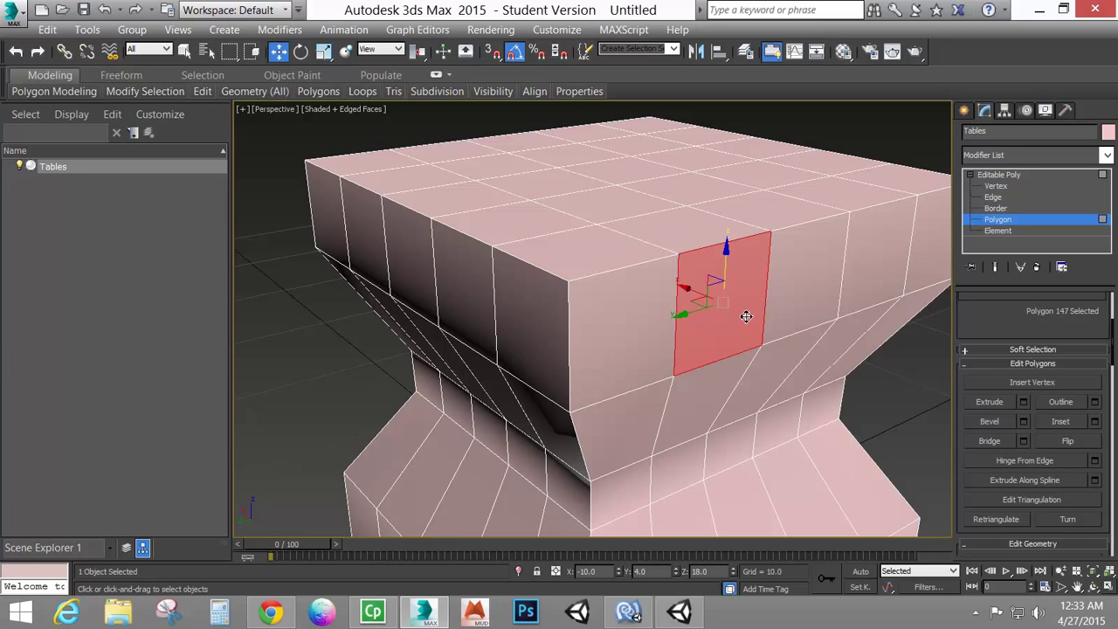
click(692, 244)
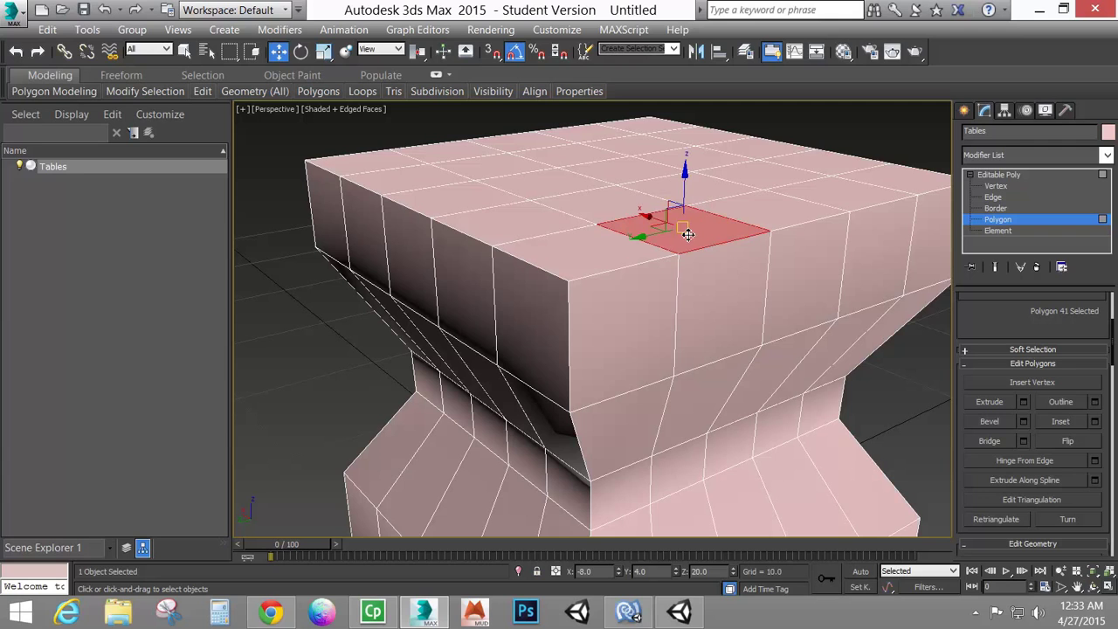
click(542, 327)
alt+middle_drag(636, 427, 588, 402)
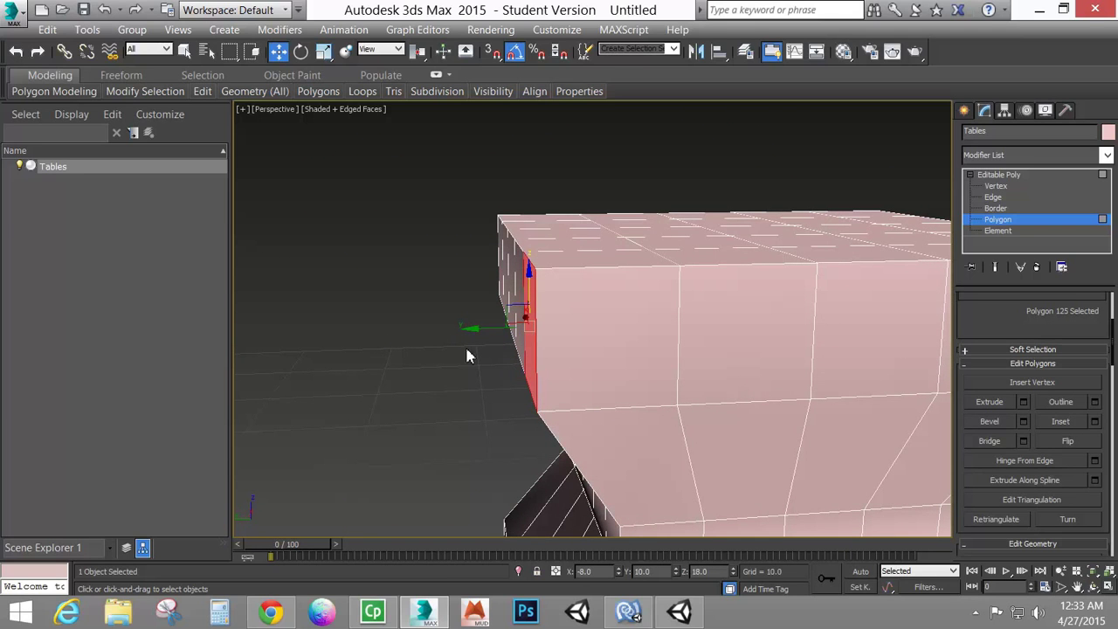
alt+middle_drag(466, 348, 602, 428)
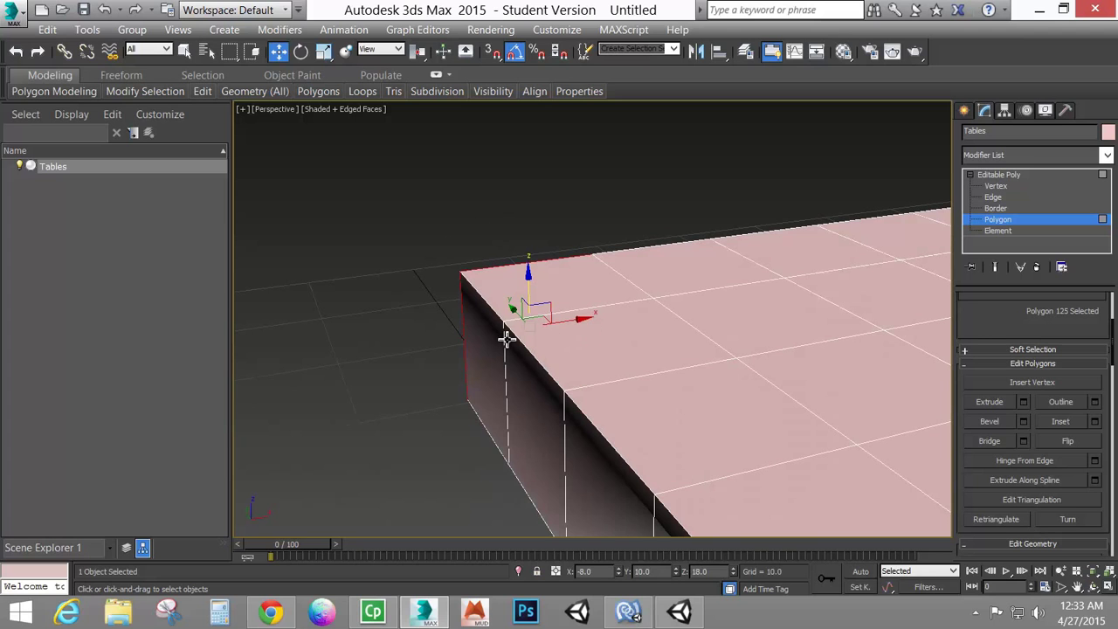
alt+middle_drag(527, 367, 598, 293)
Step: Select the slanted polygon below the tabletop corner, examine its axes in the Local reference coordinate system, and return to View
click(557, 429)
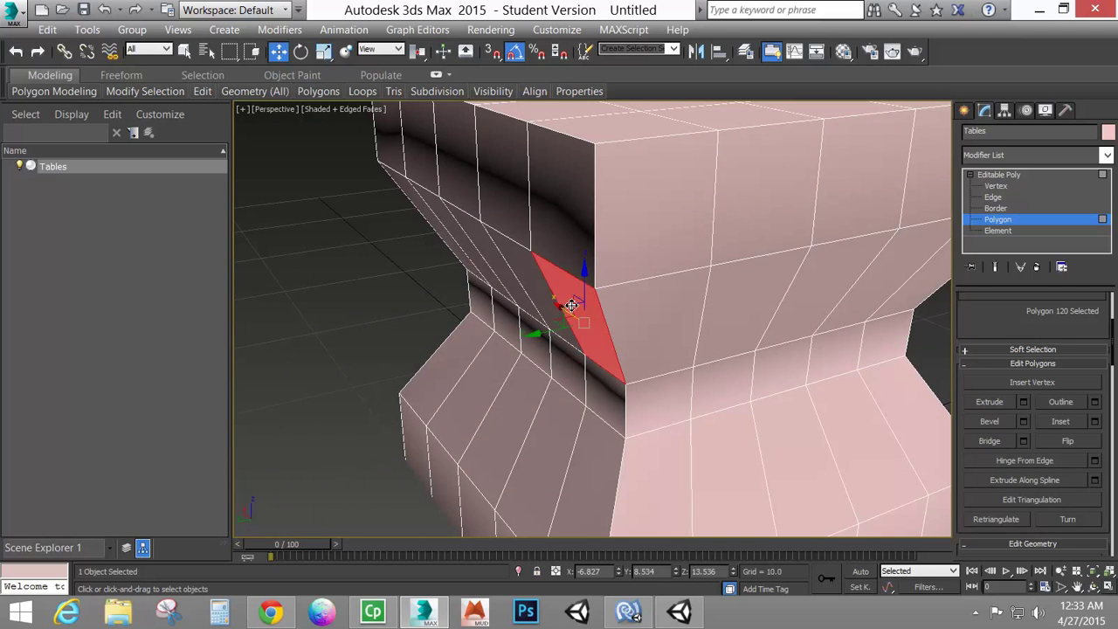
alt+middle_drag(590, 356, 554, 340)
click(366, 50)
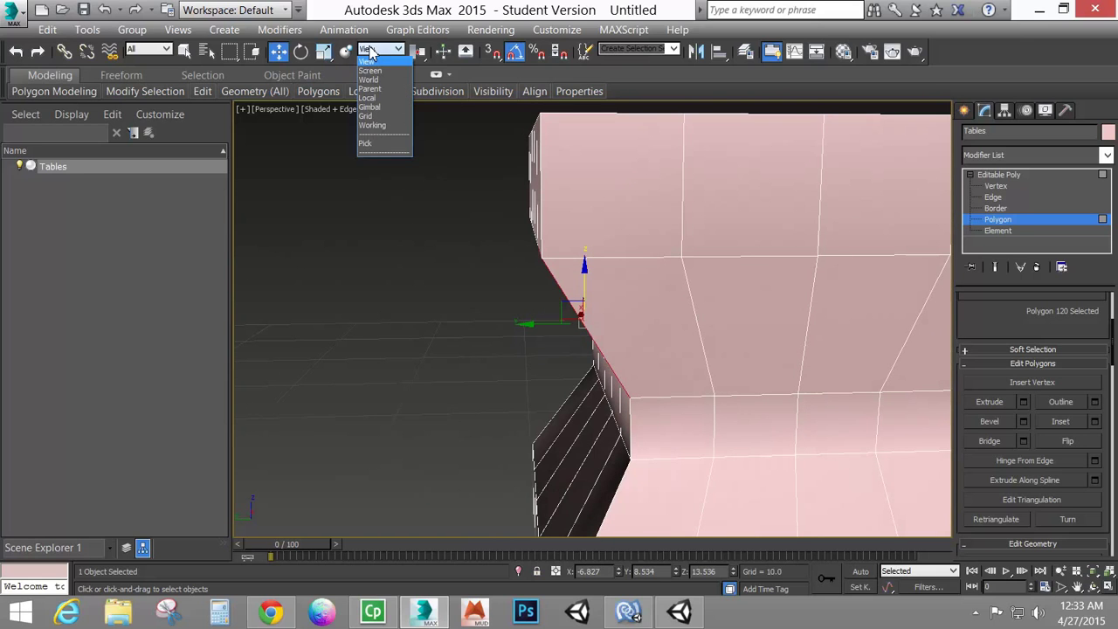
click(374, 102)
alt+middle_drag(409, 143, 426, 123)
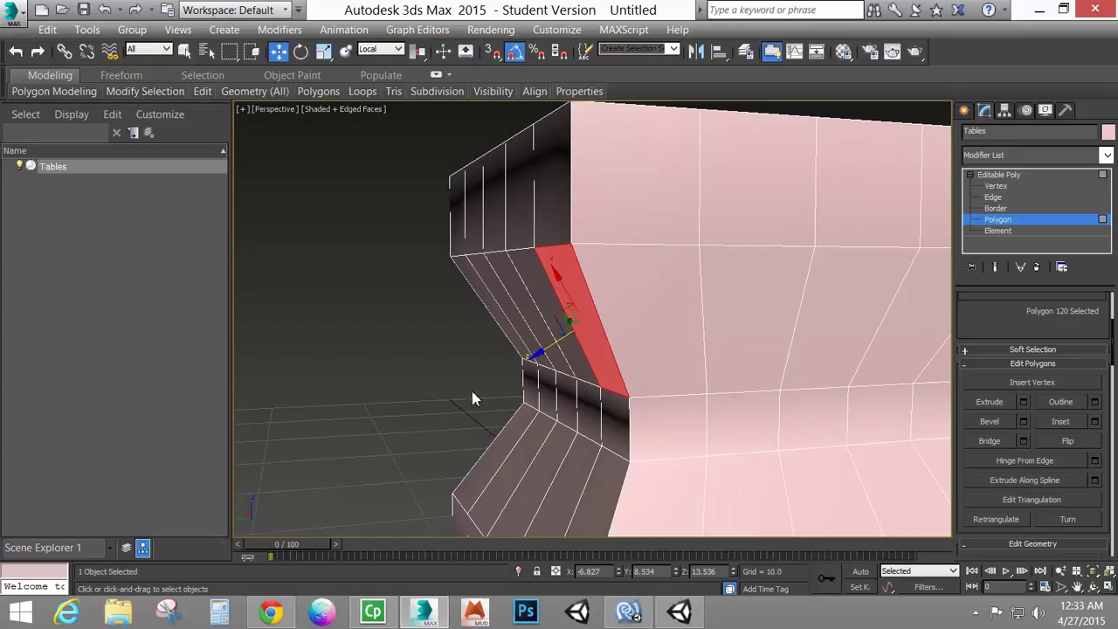
click(381, 49)
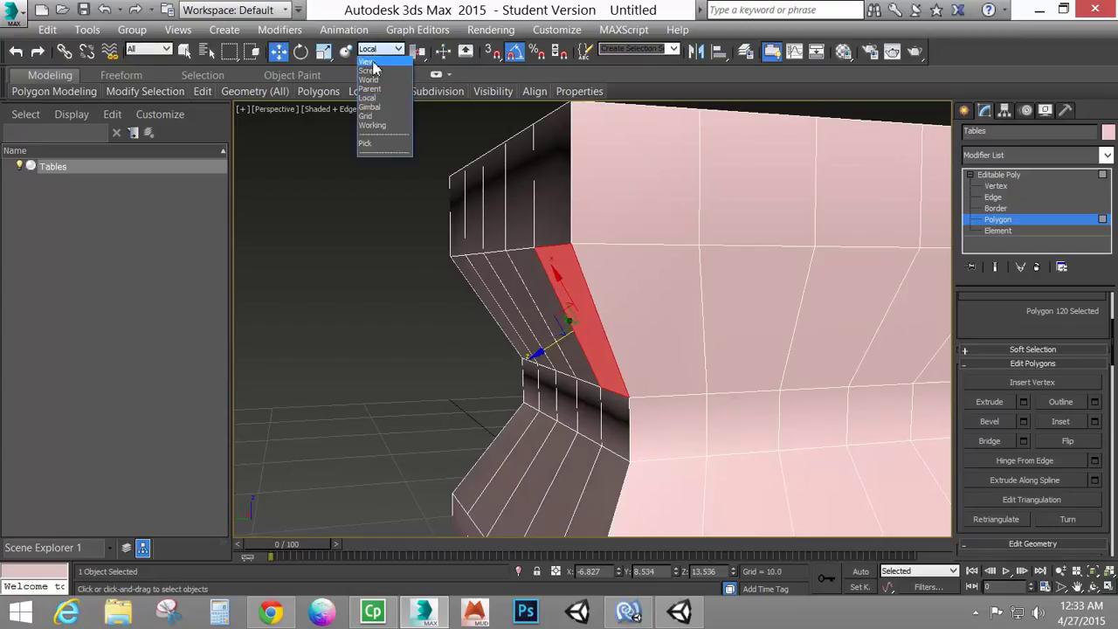
click(373, 68)
Step: Select the top polygon and the two side polygons that form the tabletop corner
alt+middle_drag(583, 248, 618, 201)
click(619, 201)
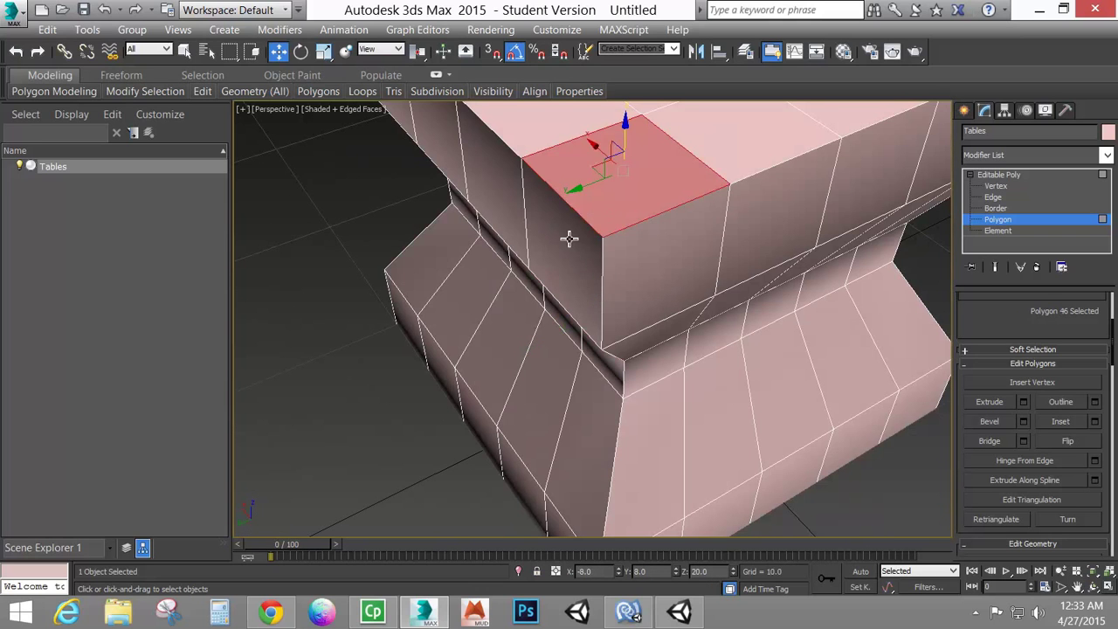
ctrl+click(568, 238)
ctrl+click(608, 248)
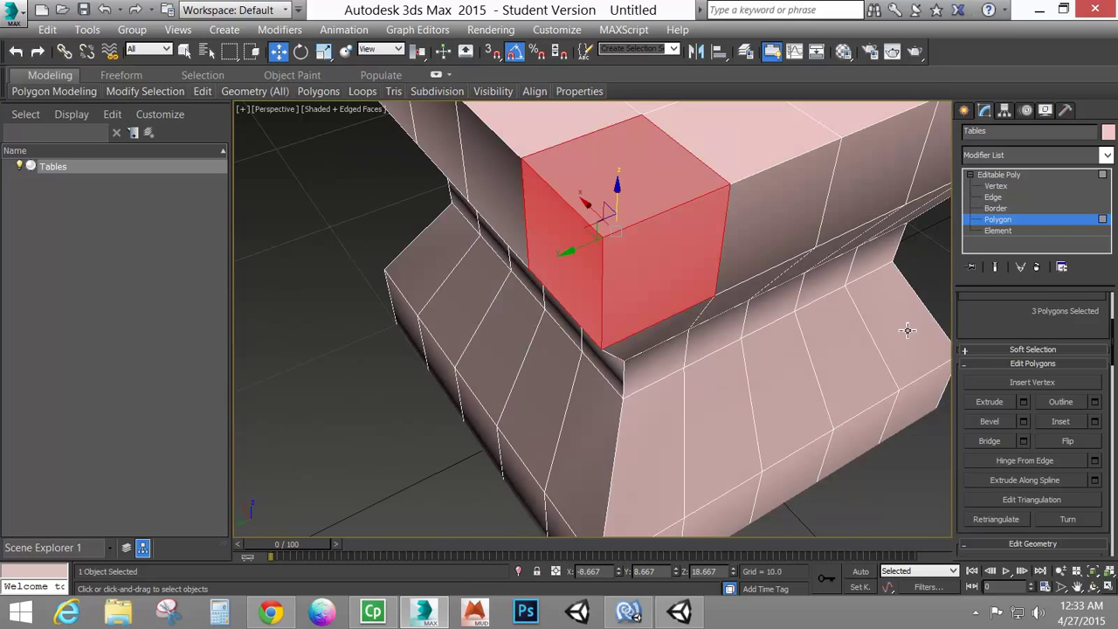
Step: Preview the Local Normal extrusion of the three corner polygons at height 5, examining it from the outside and from above the tabletop
click(1021, 401)
alt+middle_drag(762, 371, 706, 330)
scroll(697, 295, down, 3)
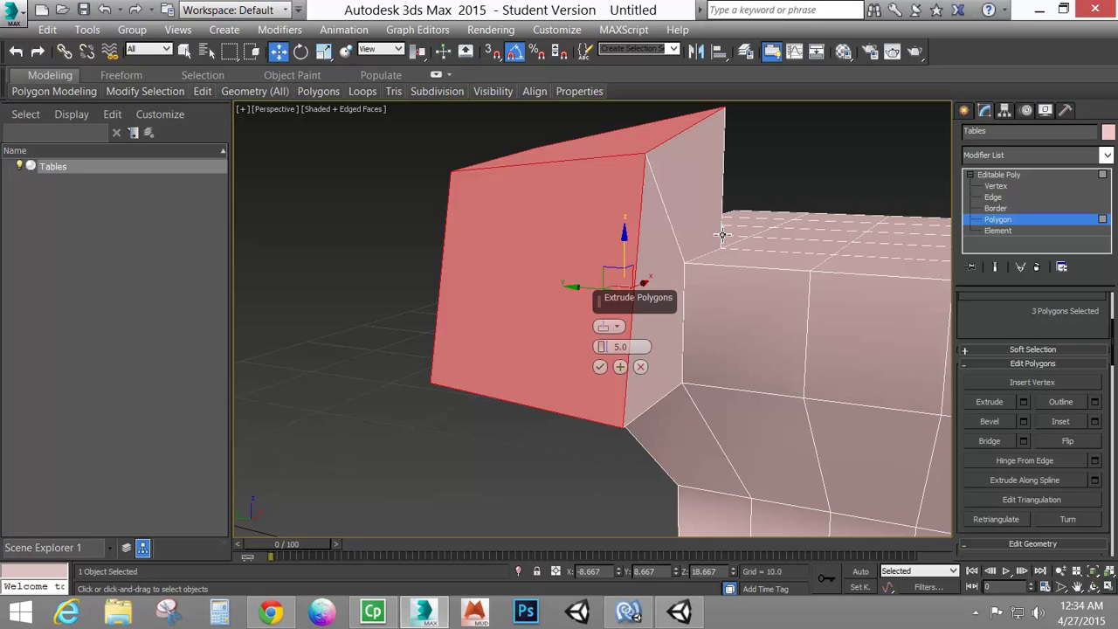
alt+middle_drag(663, 402, 946, 416)
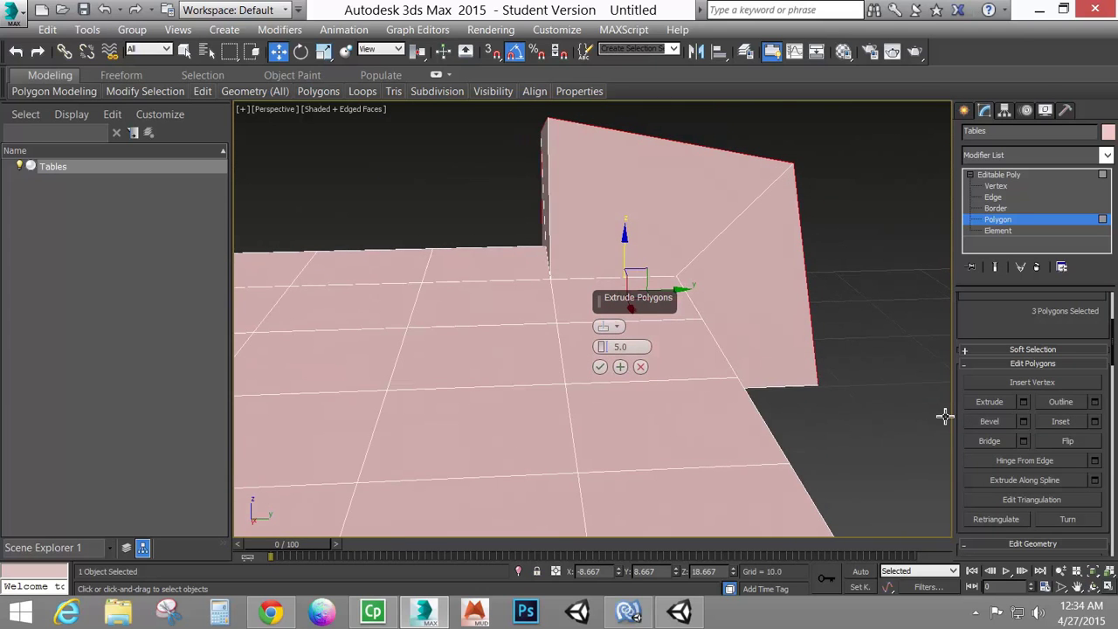
Step: Compare the corner extrusion types by switching the preview to Group and back to Local Normal
click(609, 326)
click(659, 369)
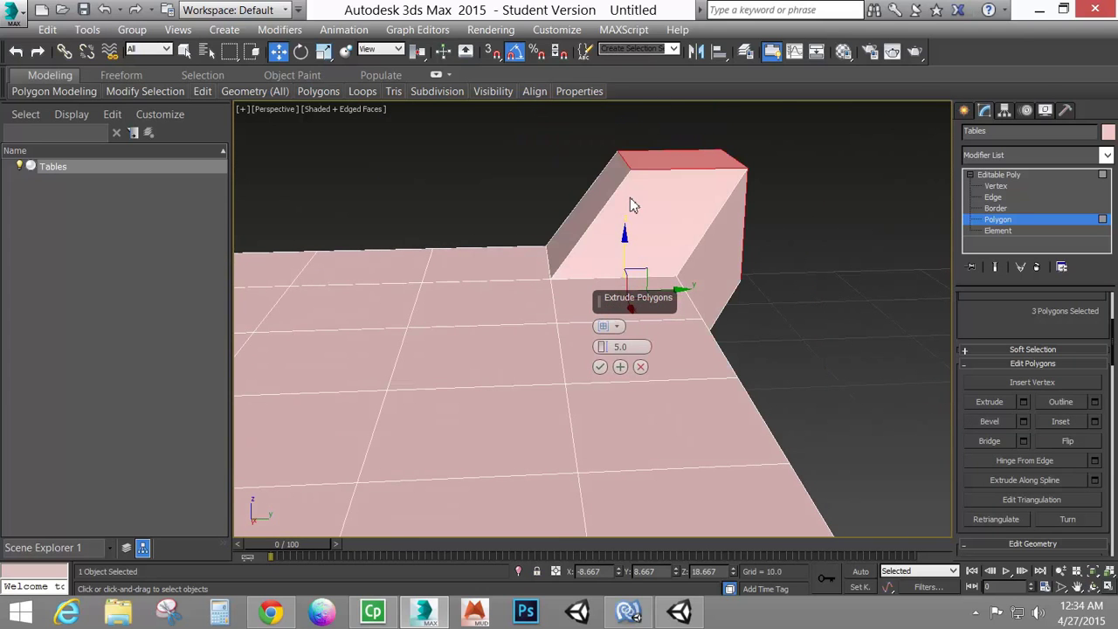
alt+middle_drag(702, 241, 492, 194)
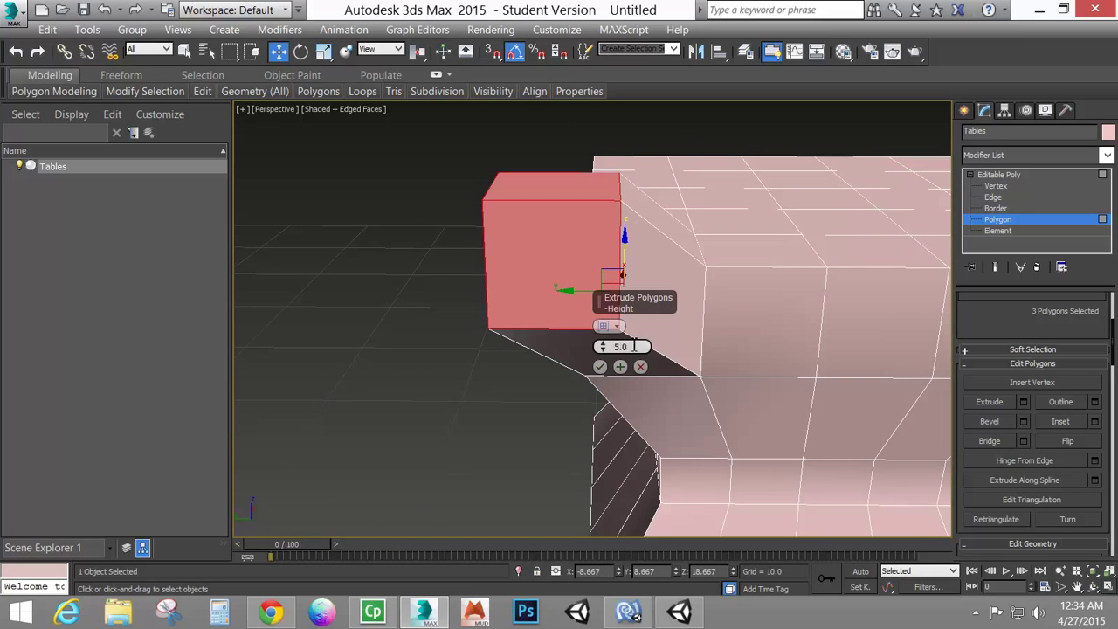
click(615, 327)
click(664, 352)
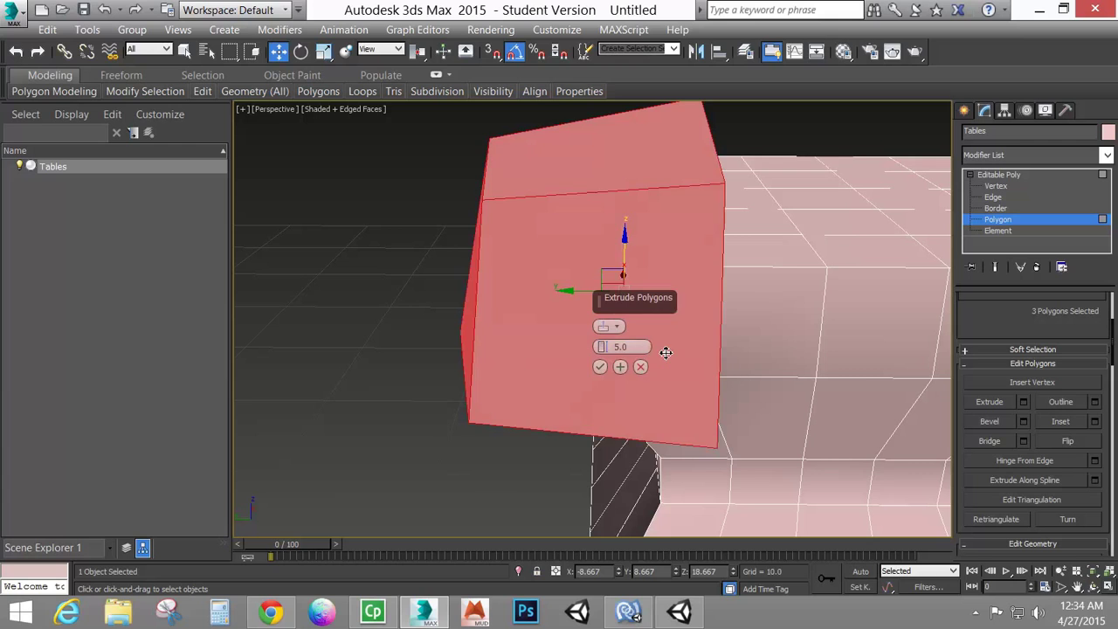
alt+middle_drag(689, 338, 629, 326)
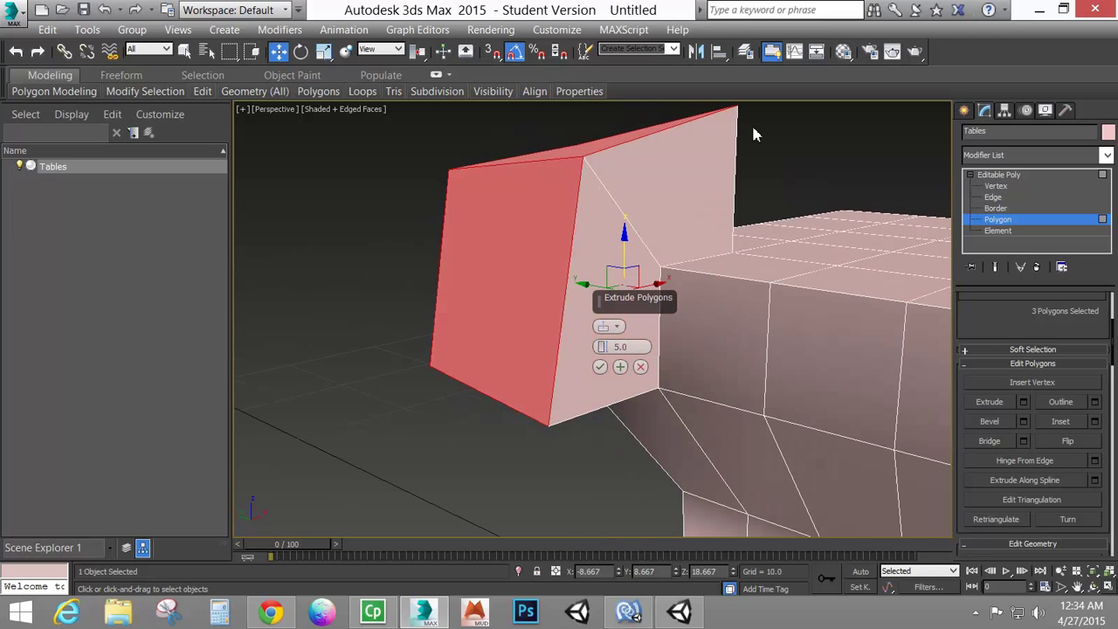
Step: Switch the extrusion type to By Polygon and examine the corner preview from several angles
click(609, 325)
click(665, 379)
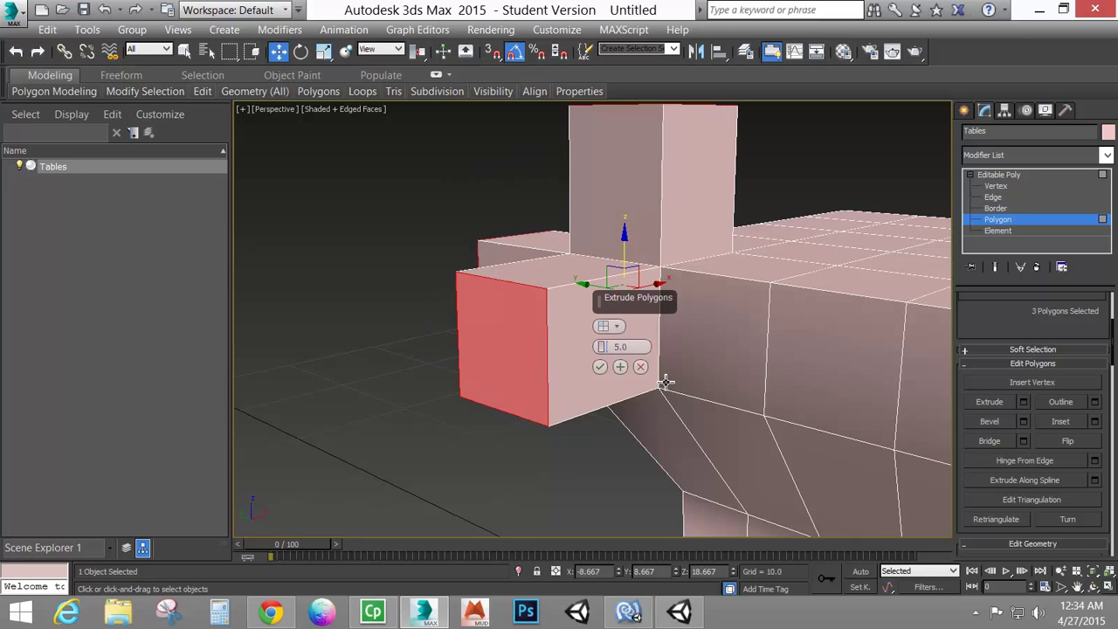
alt+middle_drag(665, 380, 678, 298)
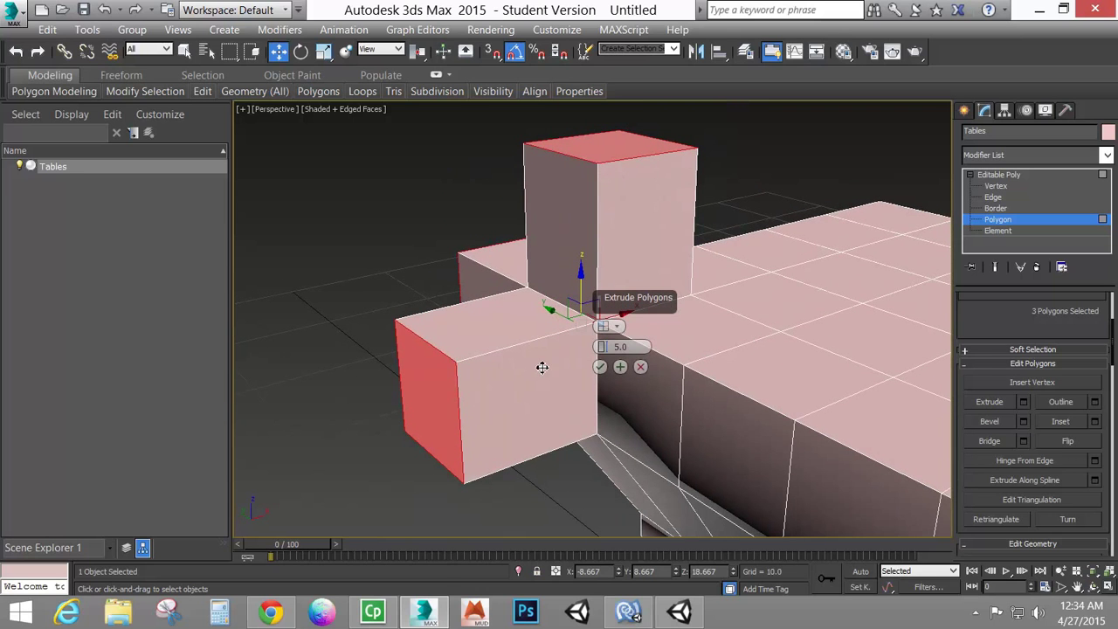
alt+middle_drag(542, 367, 618, 366)
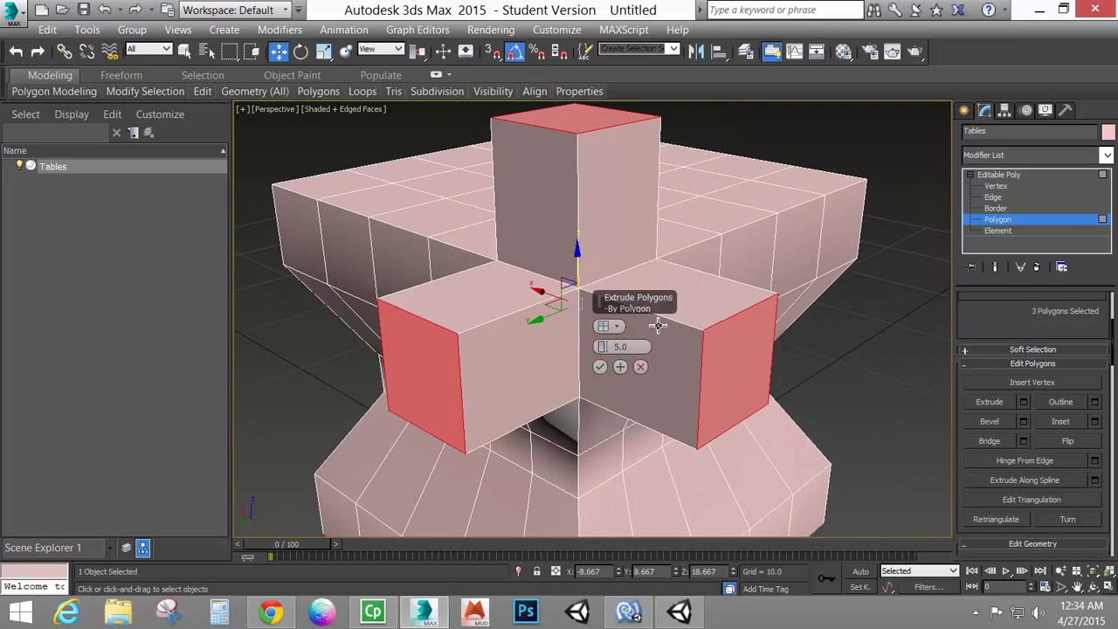
scroll(659, 325, down, 5)
scroll(669, 400, down, 5)
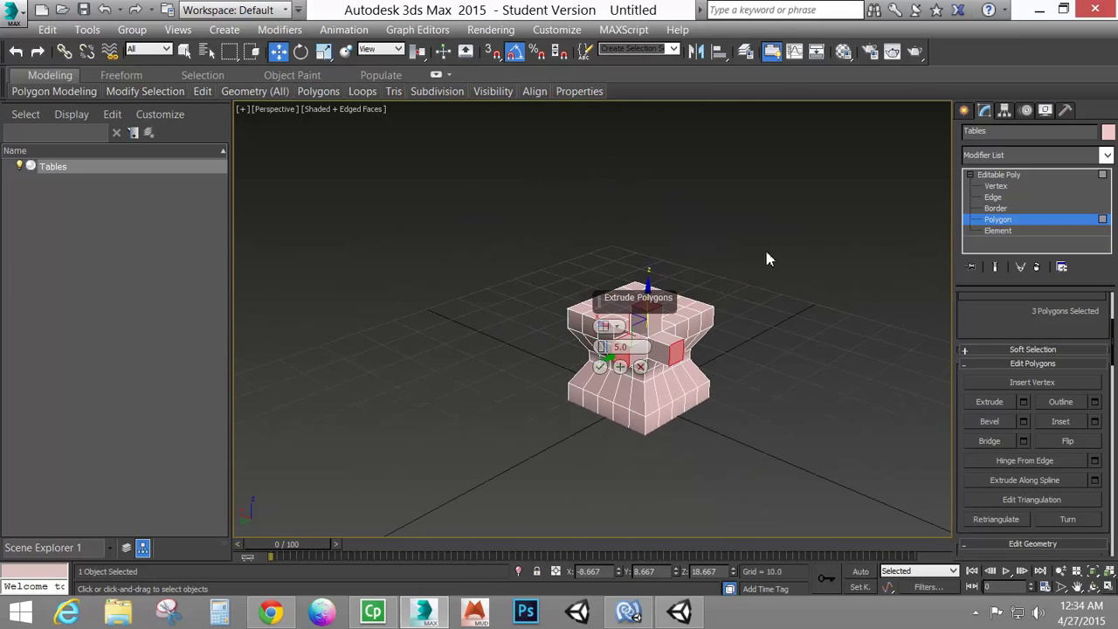
Step: Select all polygons with the extrusion preview open, and reduce the selection to the corner polygon on the tabletop's upper face
key(ctrl+a)
scroll(632, 379, up, 5)
alt+middle_drag(632, 379, 701, 416)
click(660, 289)
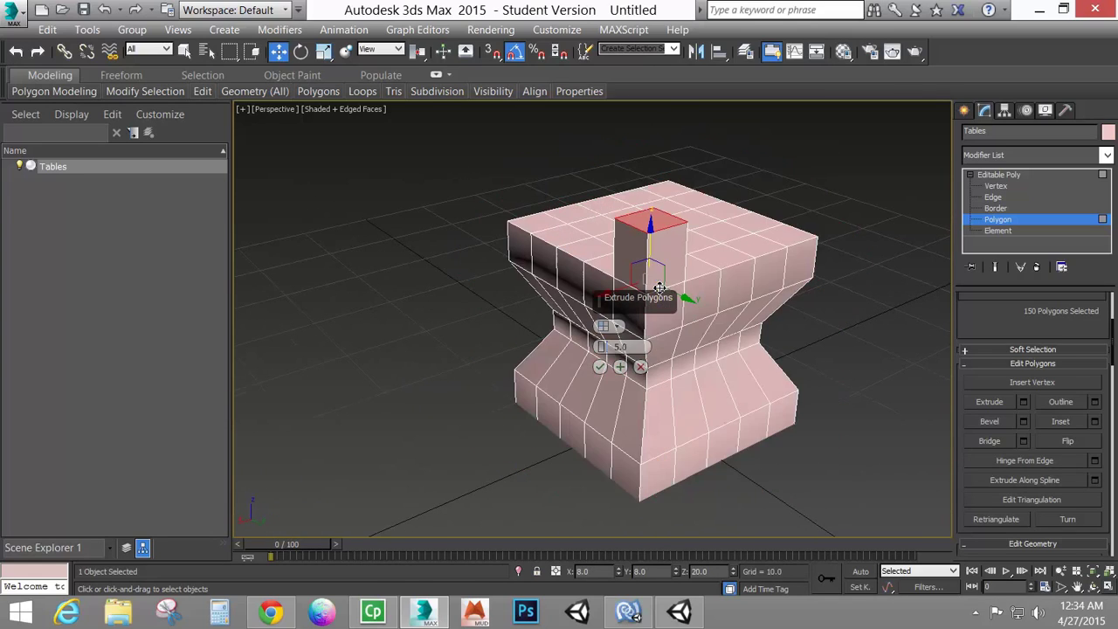
alt+middle_drag(696, 305, 669, 364)
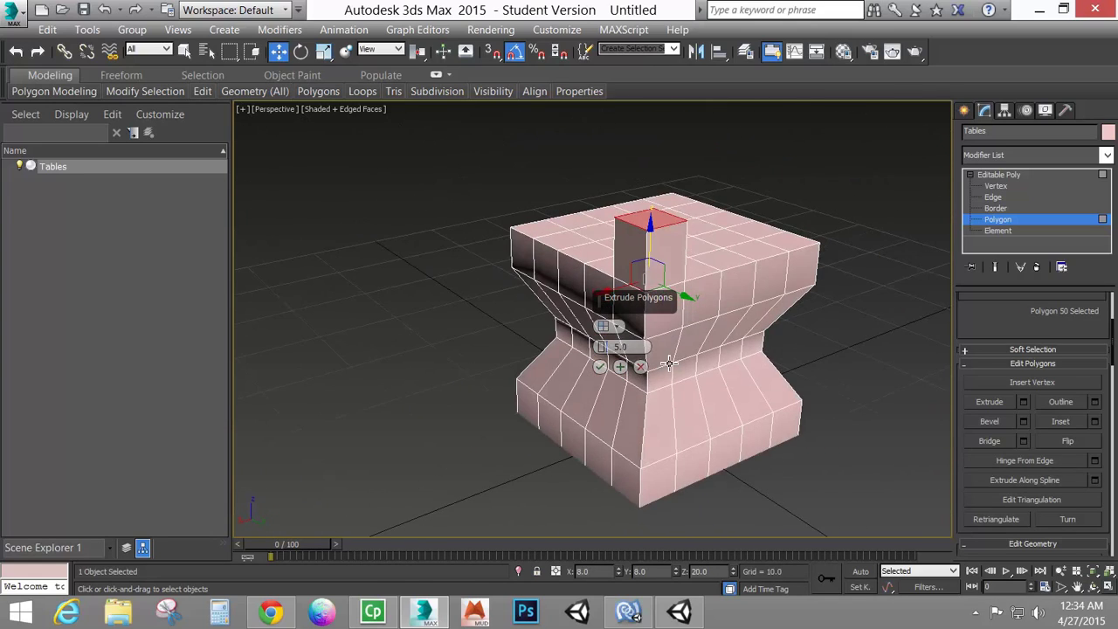
scroll(690, 291, up, 6)
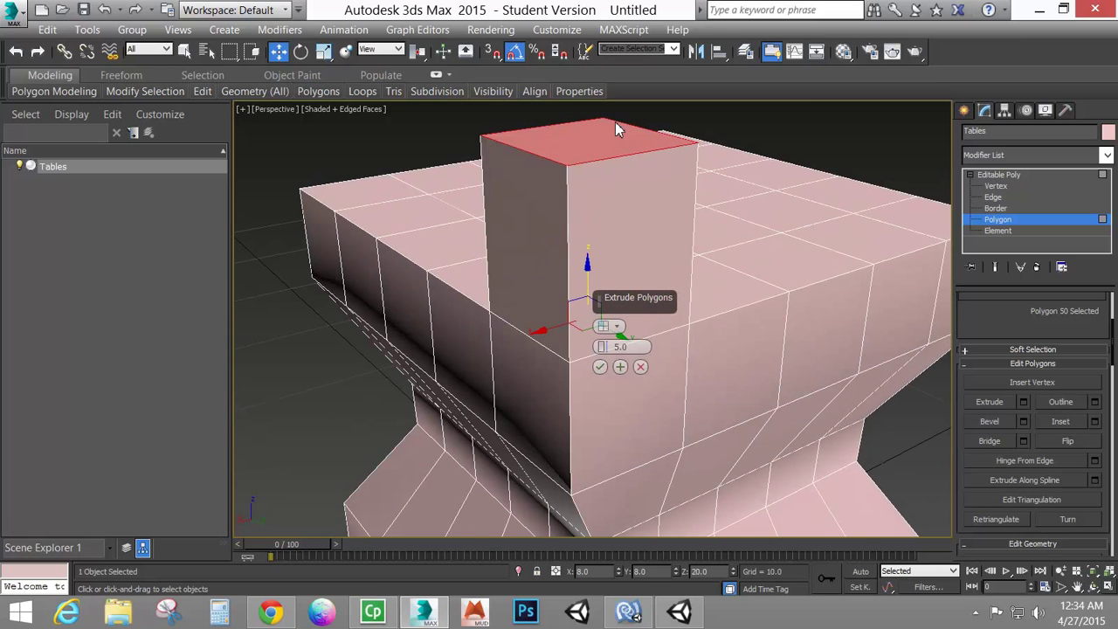
Step: Apply the 5-unit By Polygon extrusion to the corner polygon and continue, discard the second extrusion, and undo the first
click(620, 367)
scroll(749, 406, down, 5)
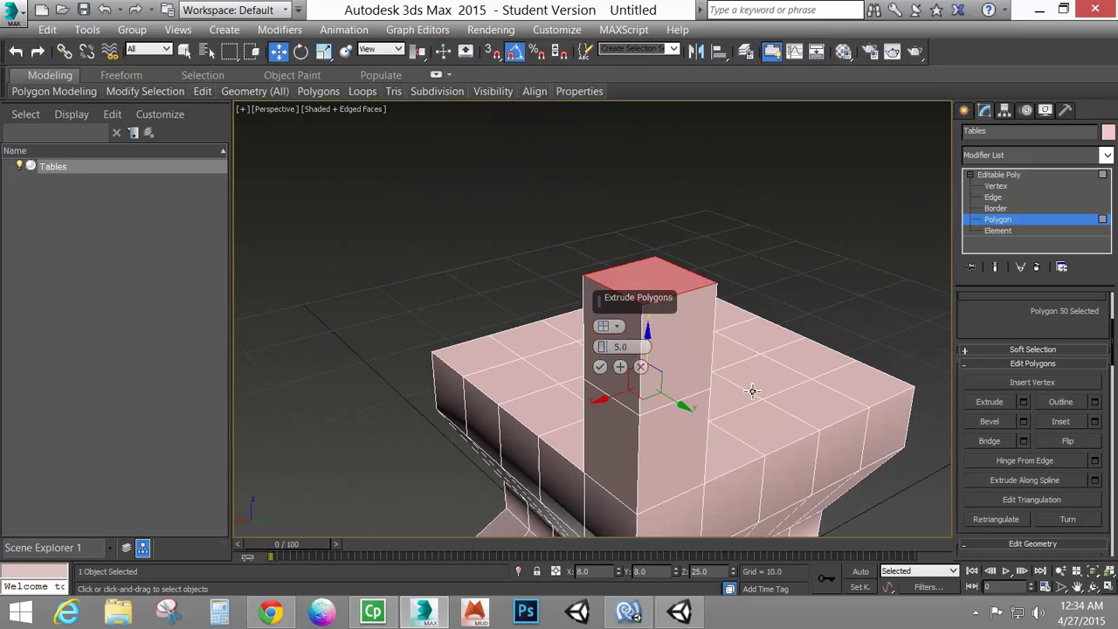
click(641, 367)
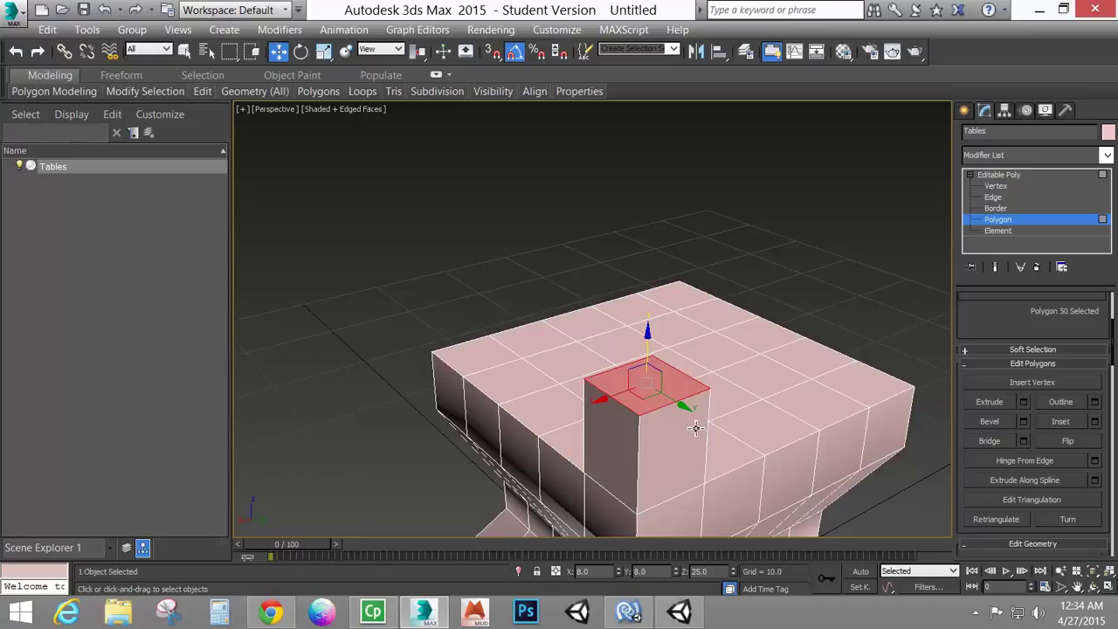
key(ctrl+z)
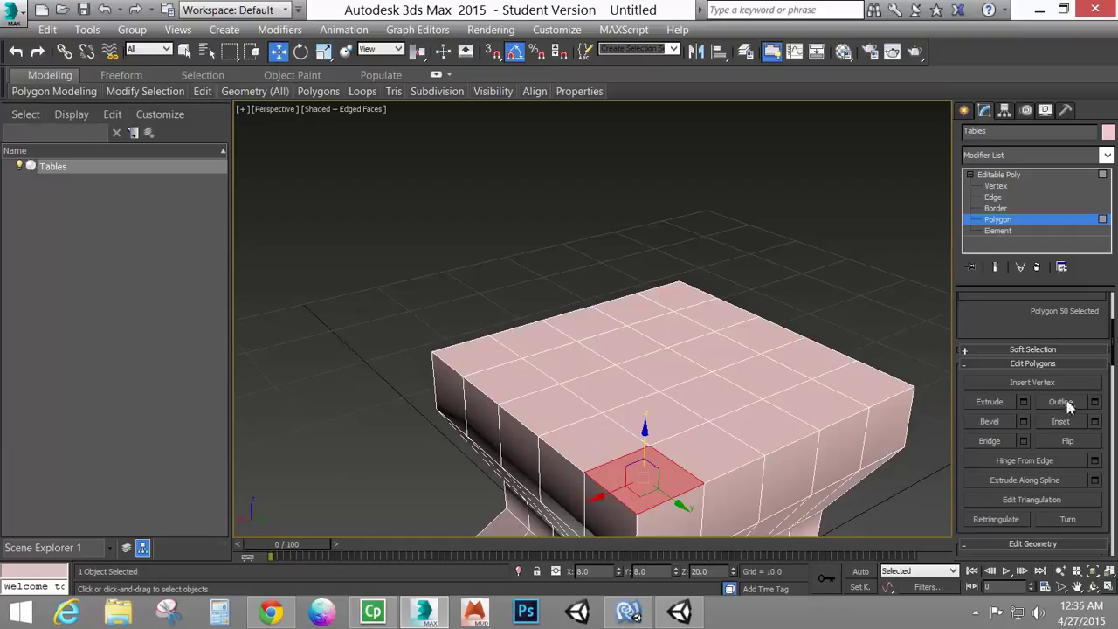
Step: Start the Bevel tool and select the ring of eight polygons around the centre square of the tabletop
click(989, 424)
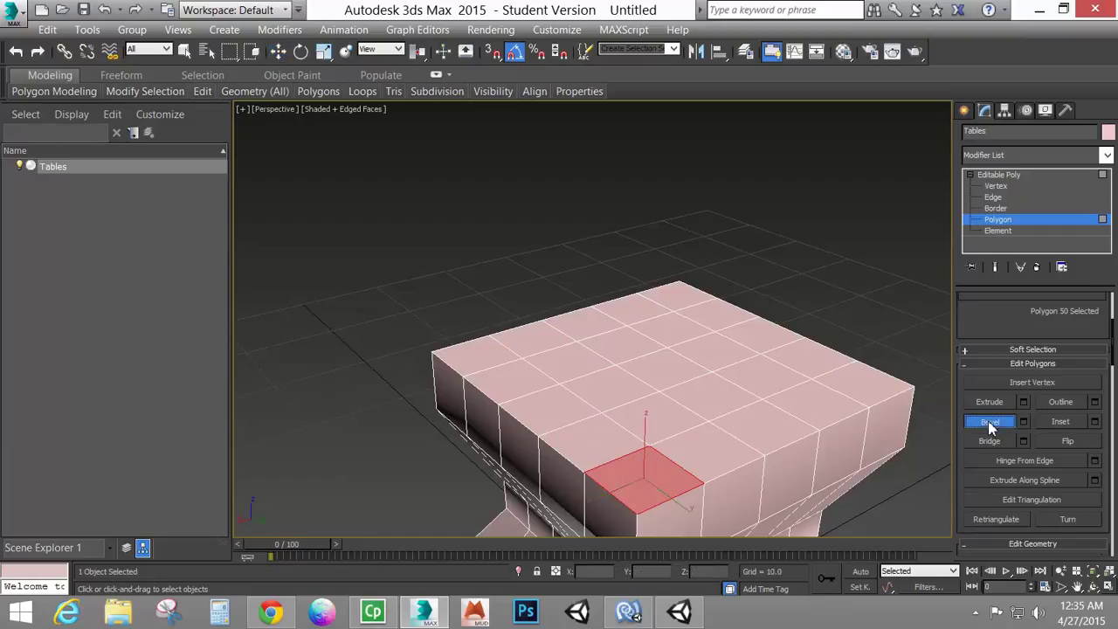
click(662, 408)
ctrl+click(714, 399)
ctrl+click(747, 377)
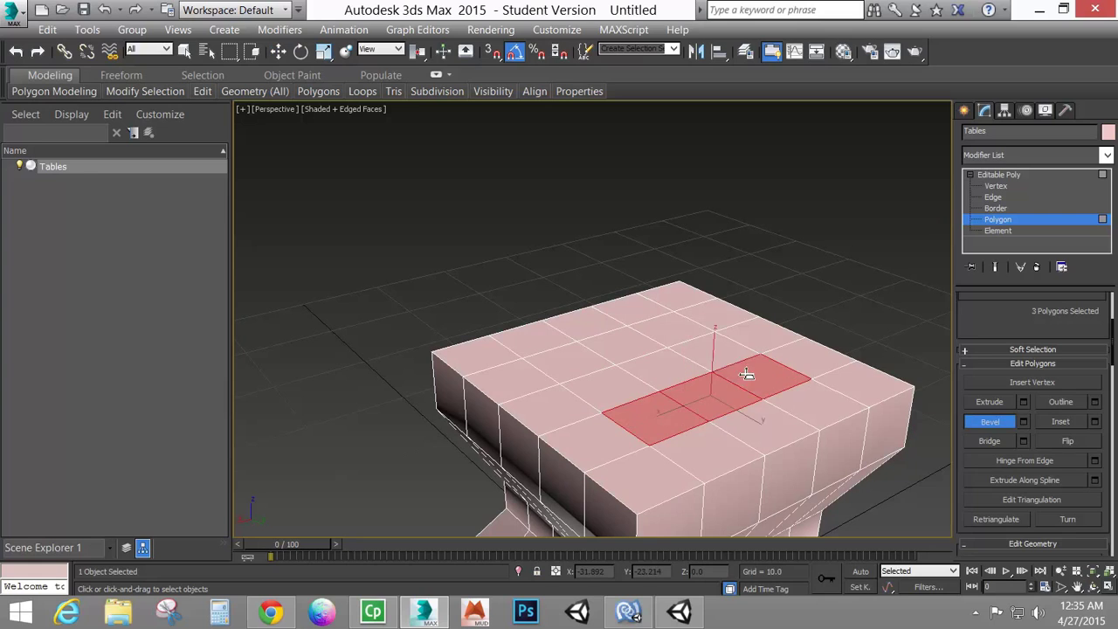
ctrl+click(720, 358)
ctrl+click(682, 327)
ctrl+click(630, 341)
ctrl+click(585, 371)
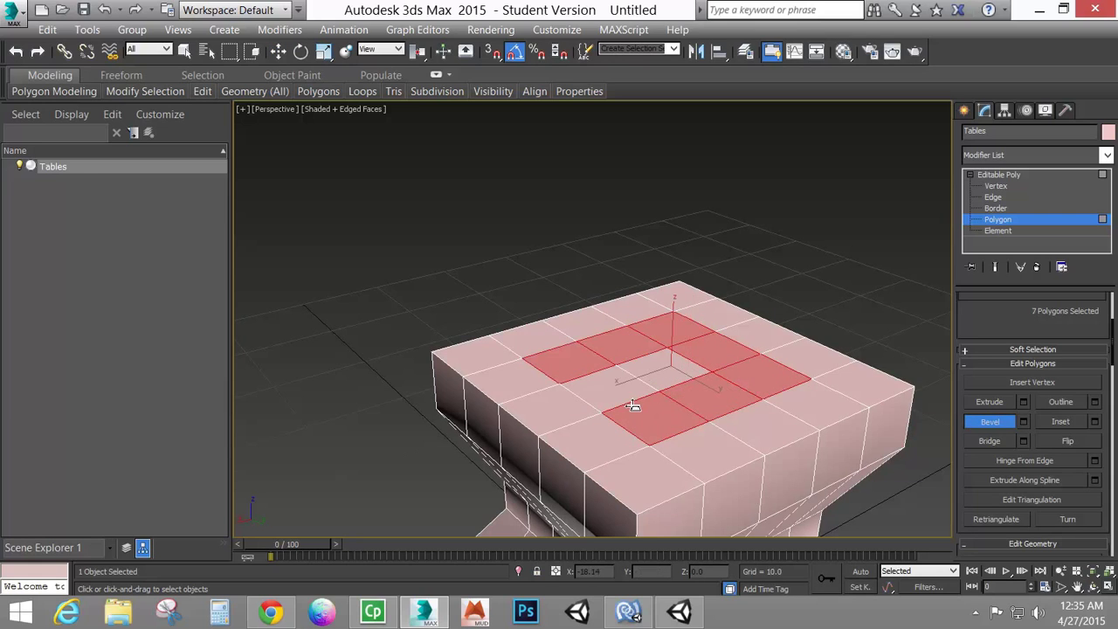
ctrl+click(618, 395)
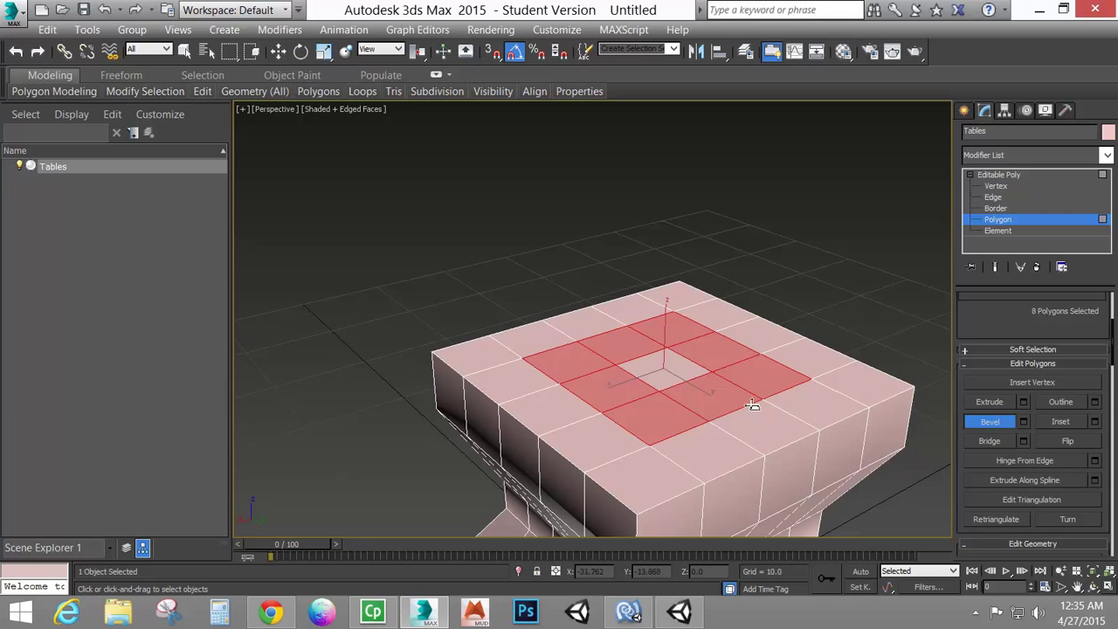
Step: Try a freehand bevel on the eight-polygon ring, raising it and adjusting its outline, and cancel it
mouse_move(743, 384)
mouse_down()
mouse_move(744, 364)
mouse_move(735, 370)
mouse_up()
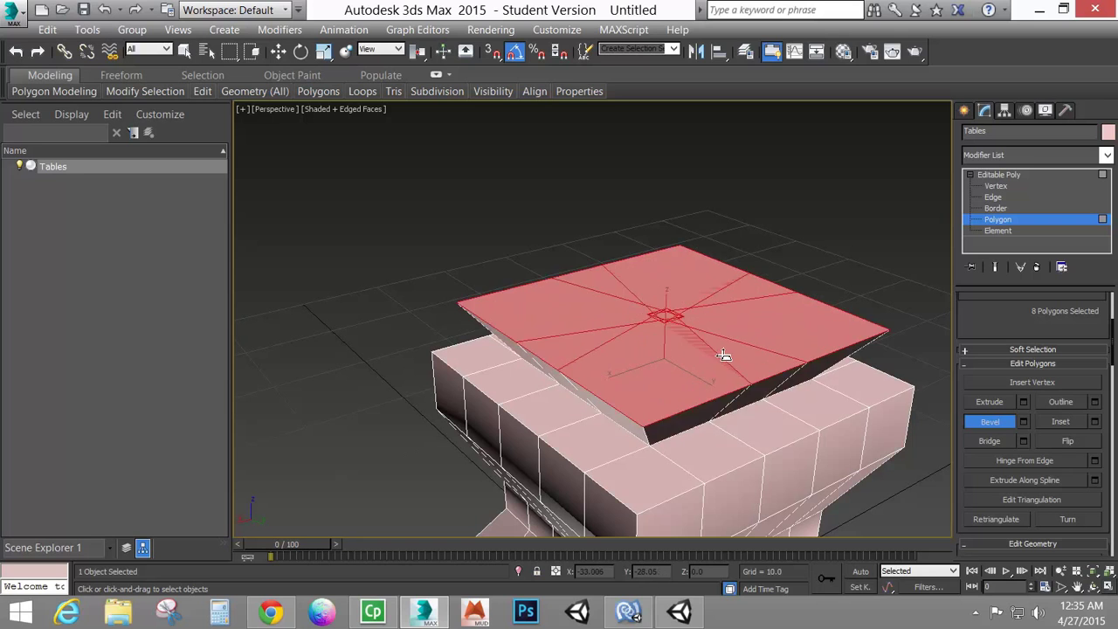
click(724, 375)
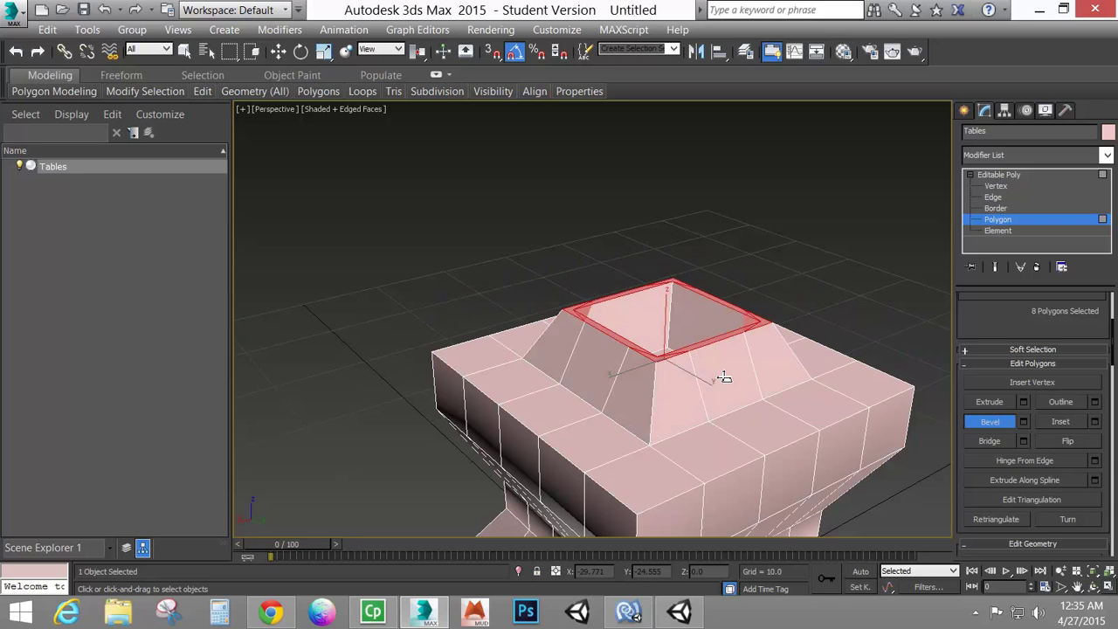
right_click(724, 376)
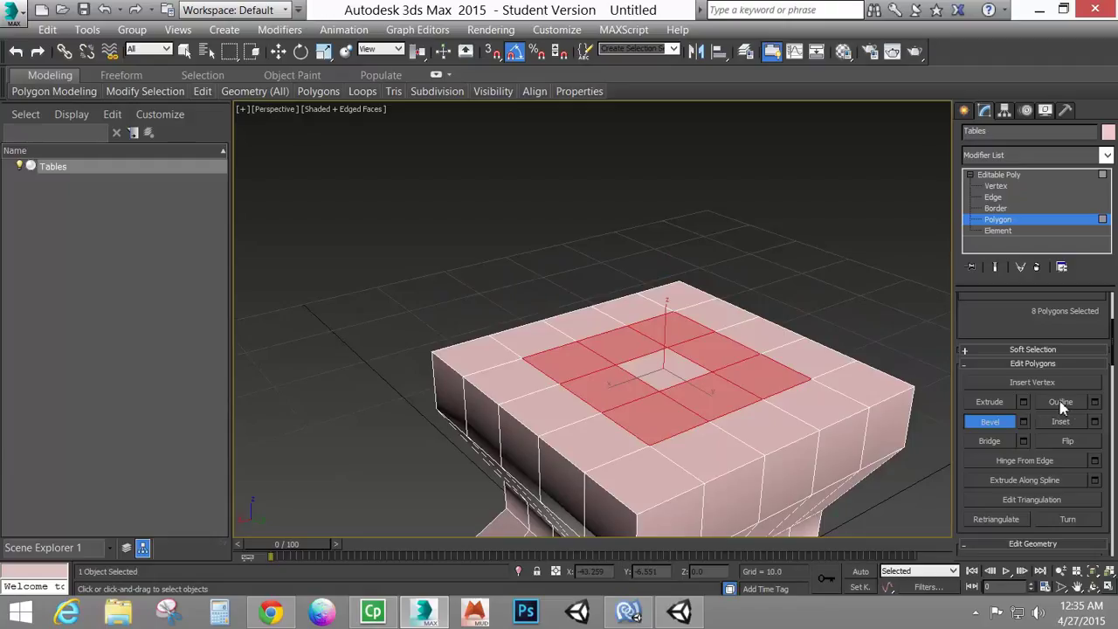
Step: Preview a bevel of the ring with a height of 10 and an outline of -0.969, and discard it
click(1023, 422)
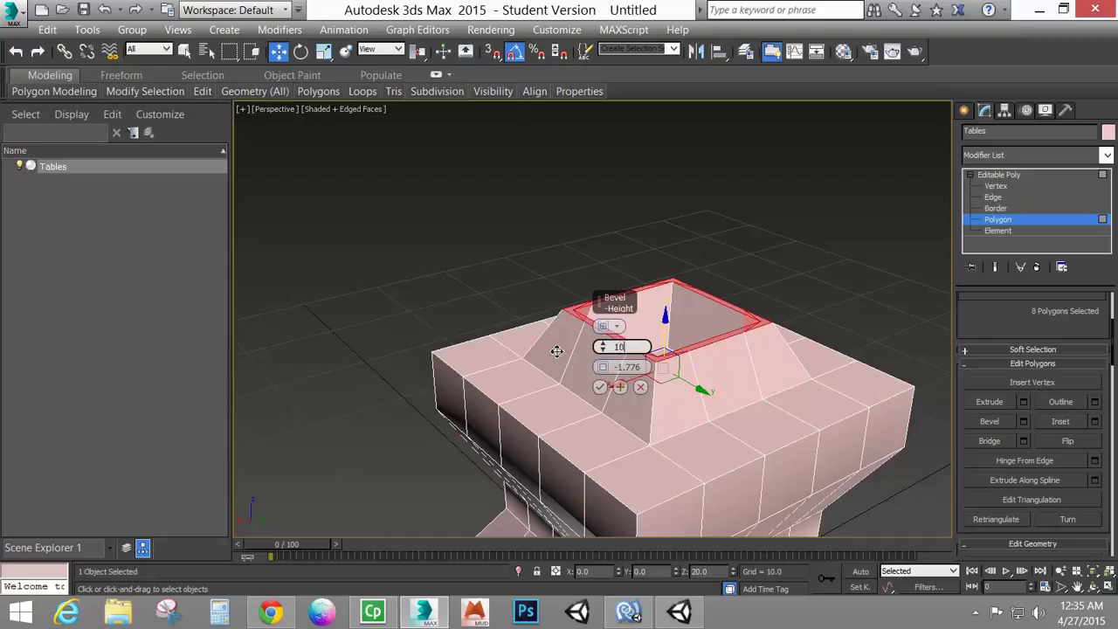
key(Return)
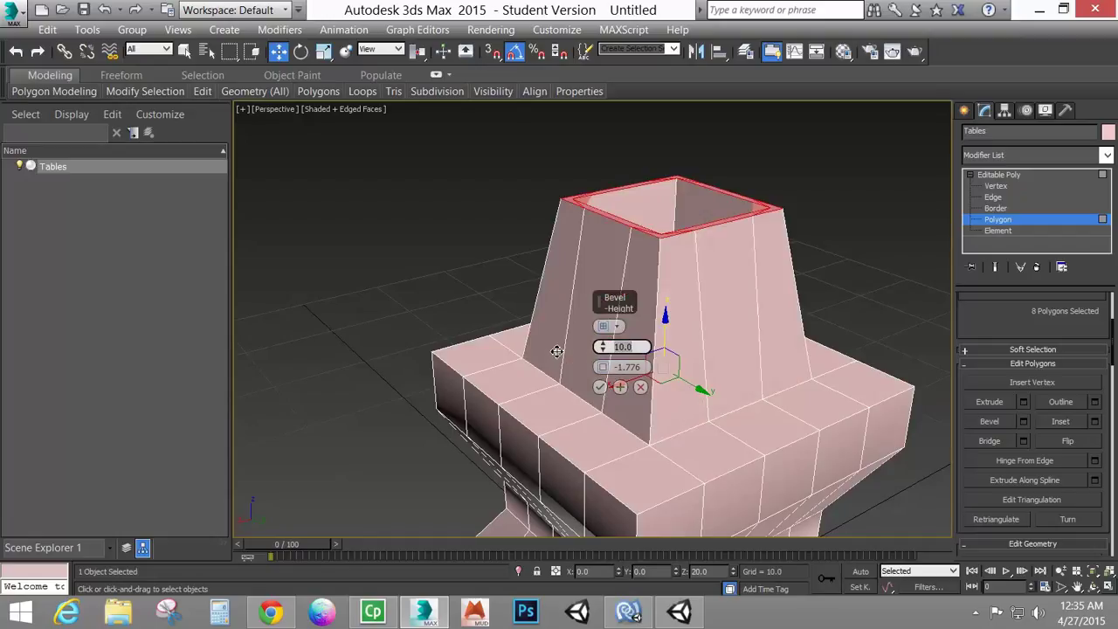
click(638, 366)
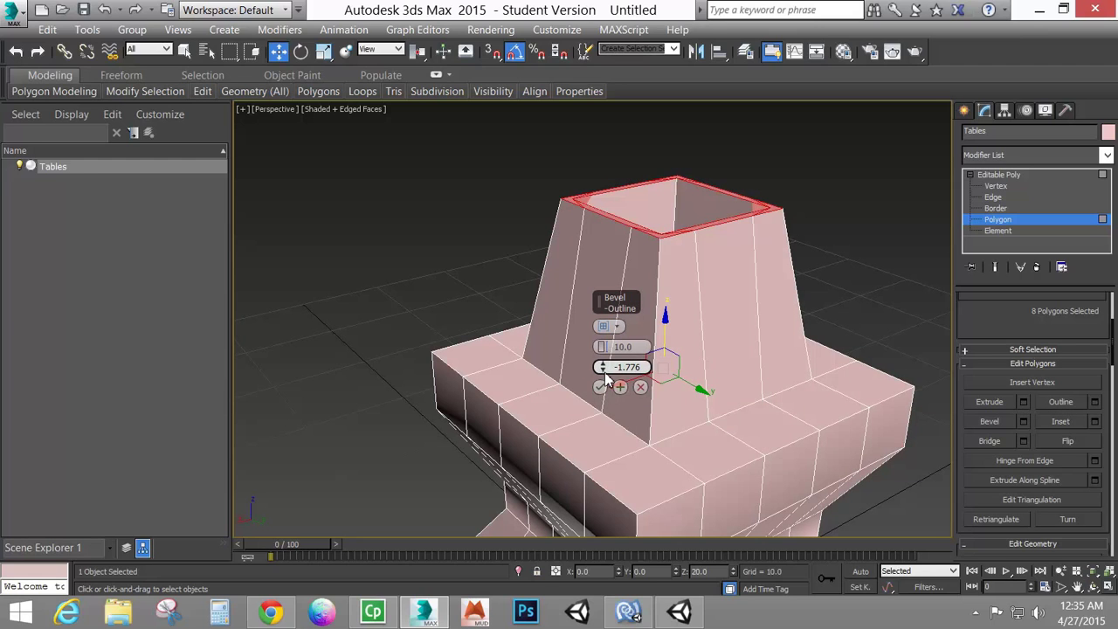
drag(602, 366, 599, 368)
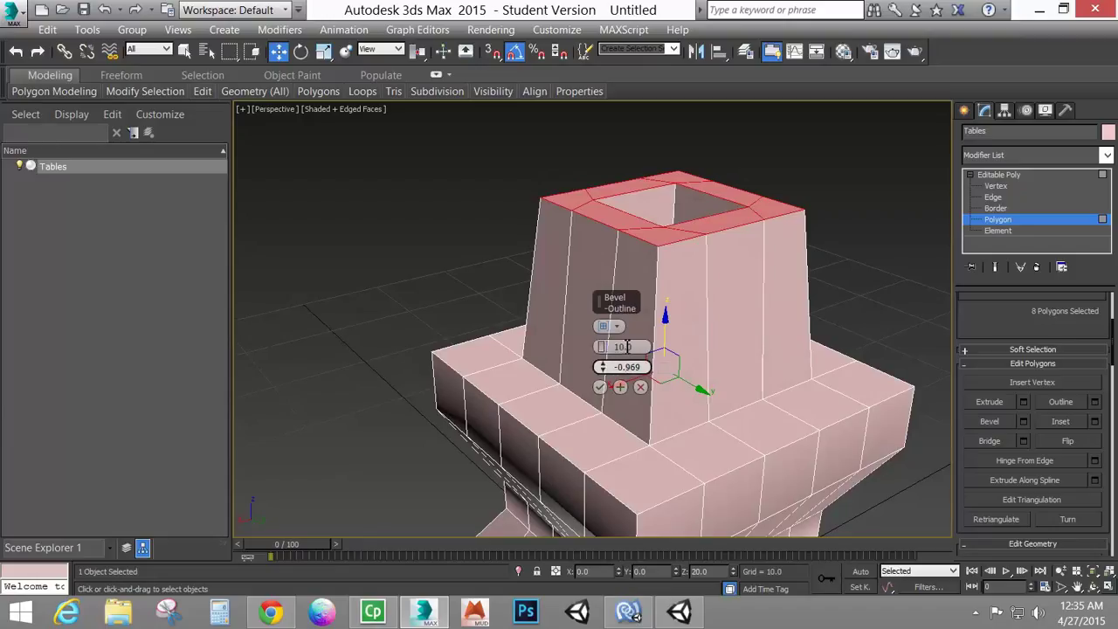
click(641, 388)
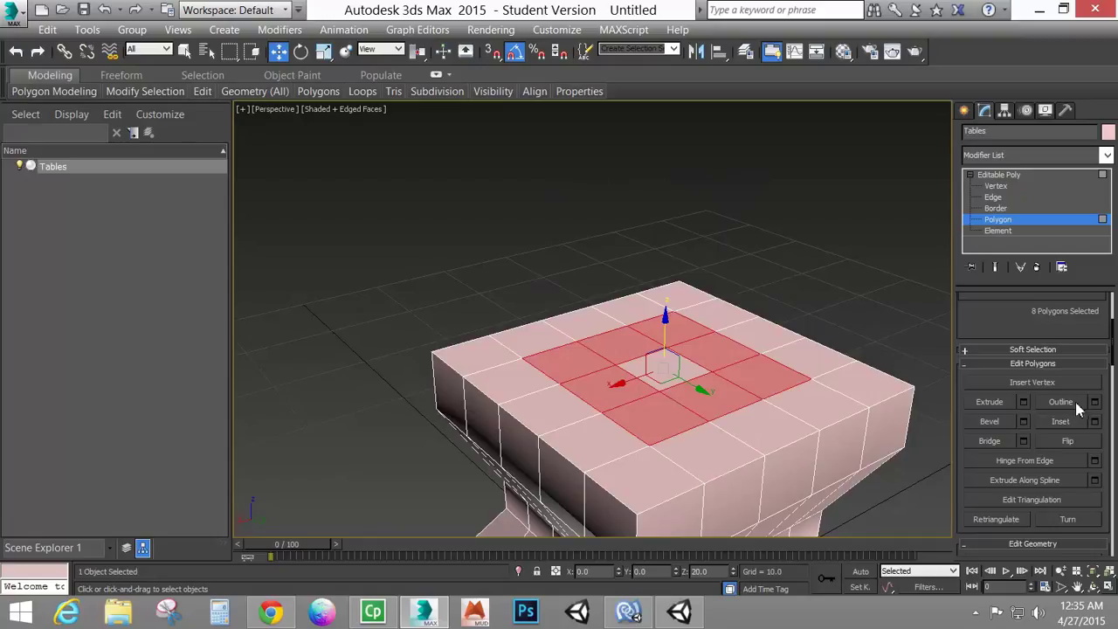
Step: Preview an inset of the ring with an amount of 1.322 and discard it
click(1065, 425)
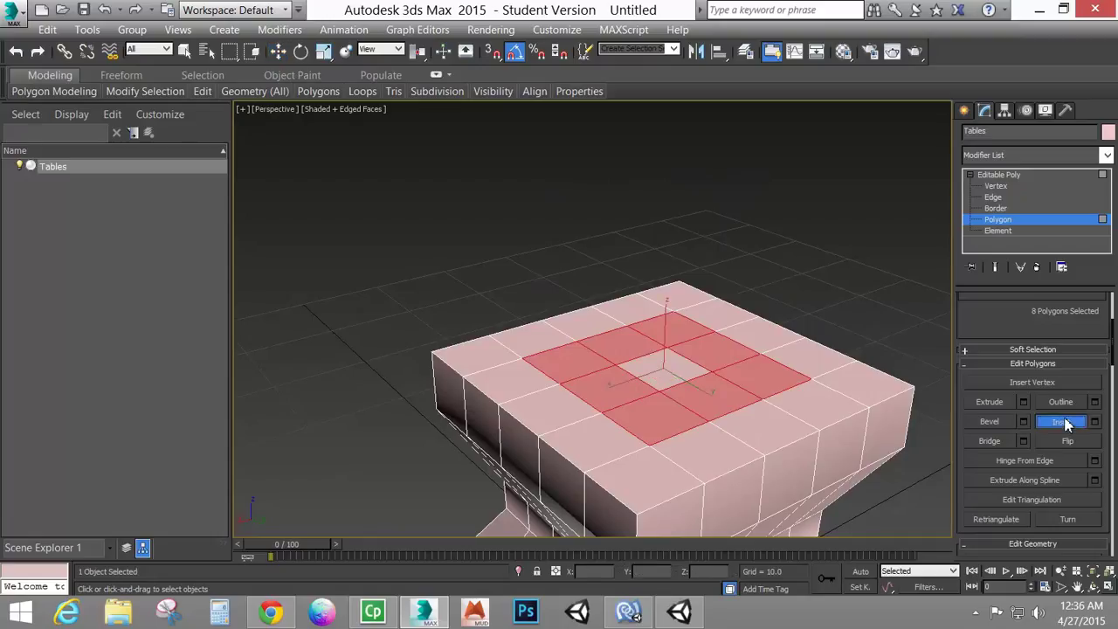
click(1068, 425)
click(1098, 423)
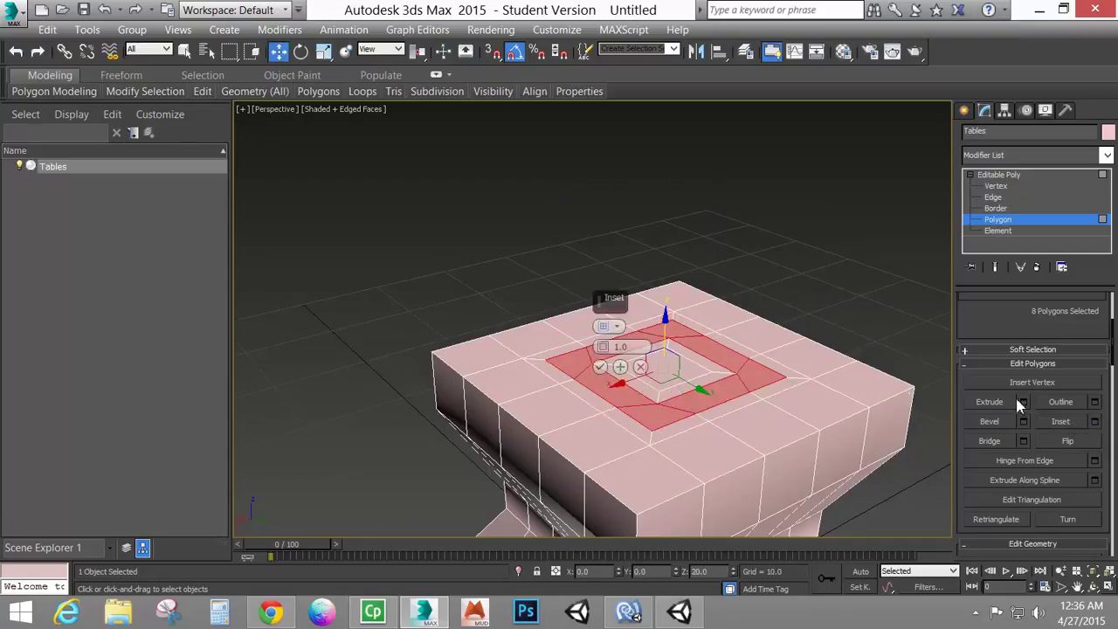
scroll(815, 420, up, 4)
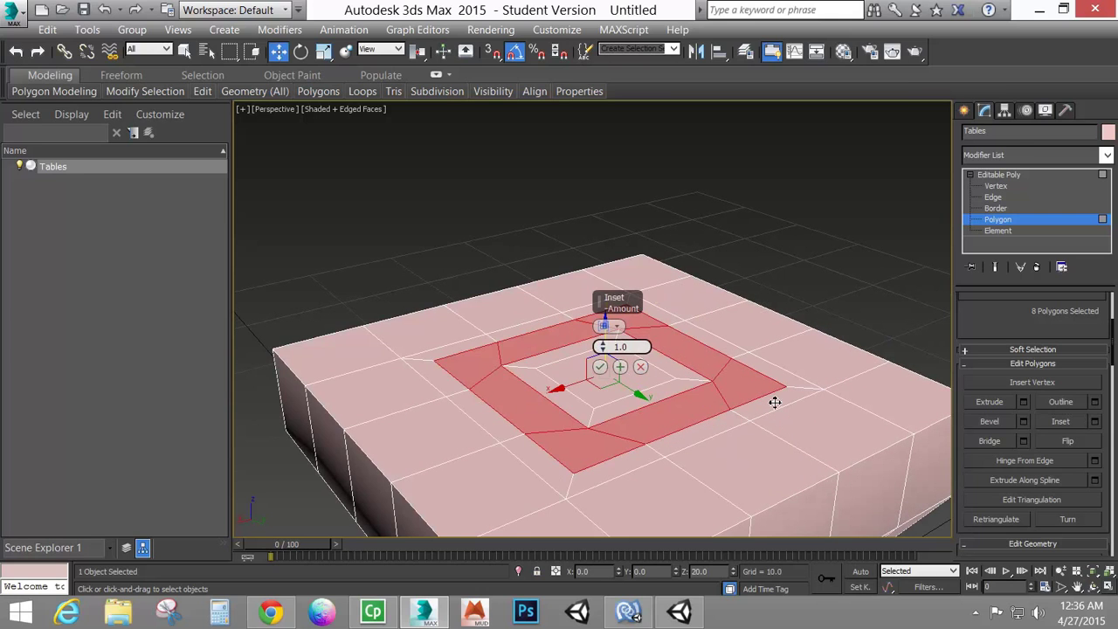
alt+middle_drag(770, 421, 771, 431)
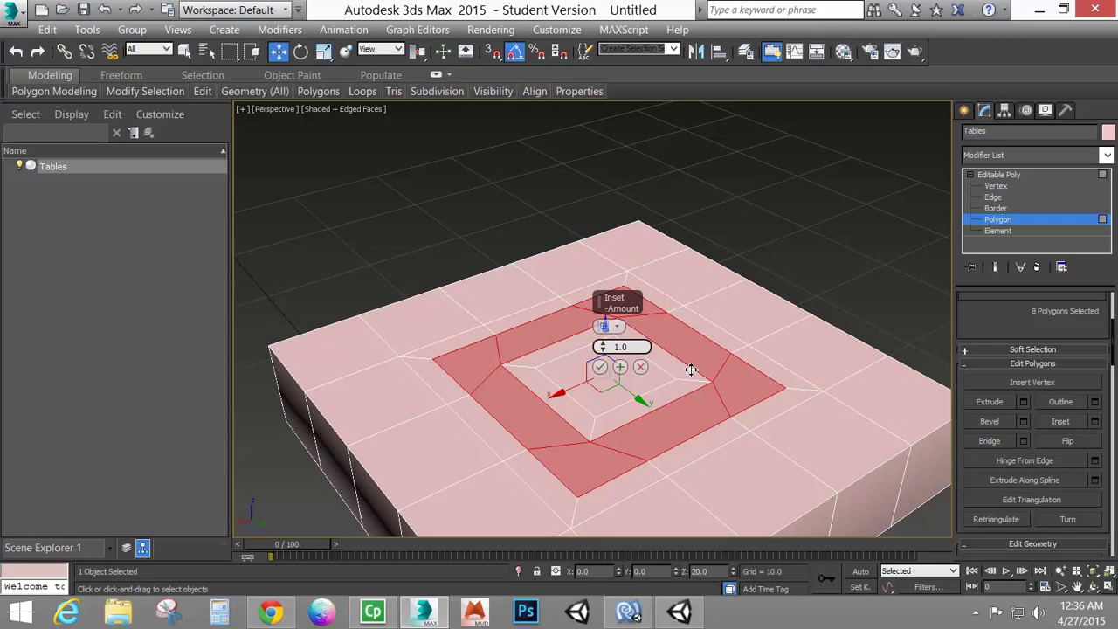
mouse_move(600, 349)
mouse_down()
mouse_move(604, 360)
mouse_move(606, 346)
mouse_up()
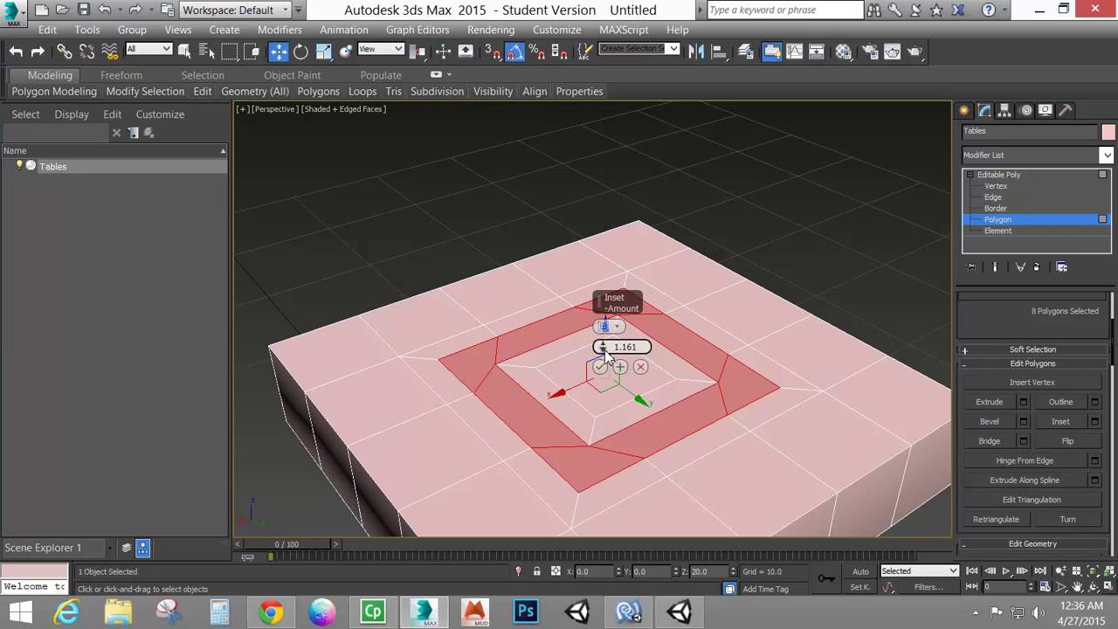
drag(601, 347, 601, 345)
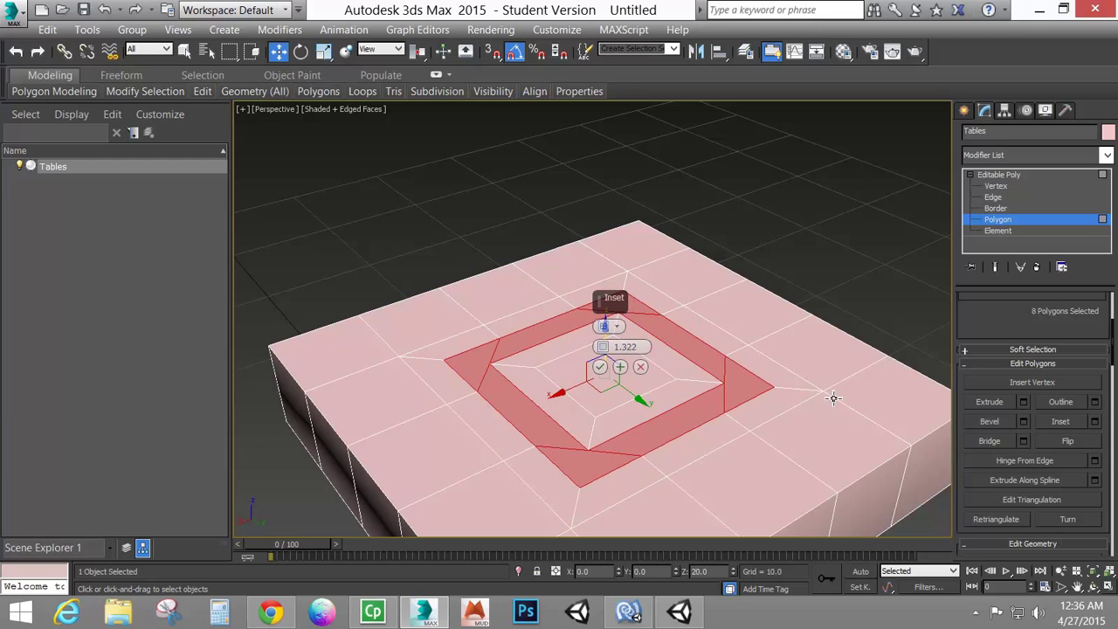
click(640, 367)
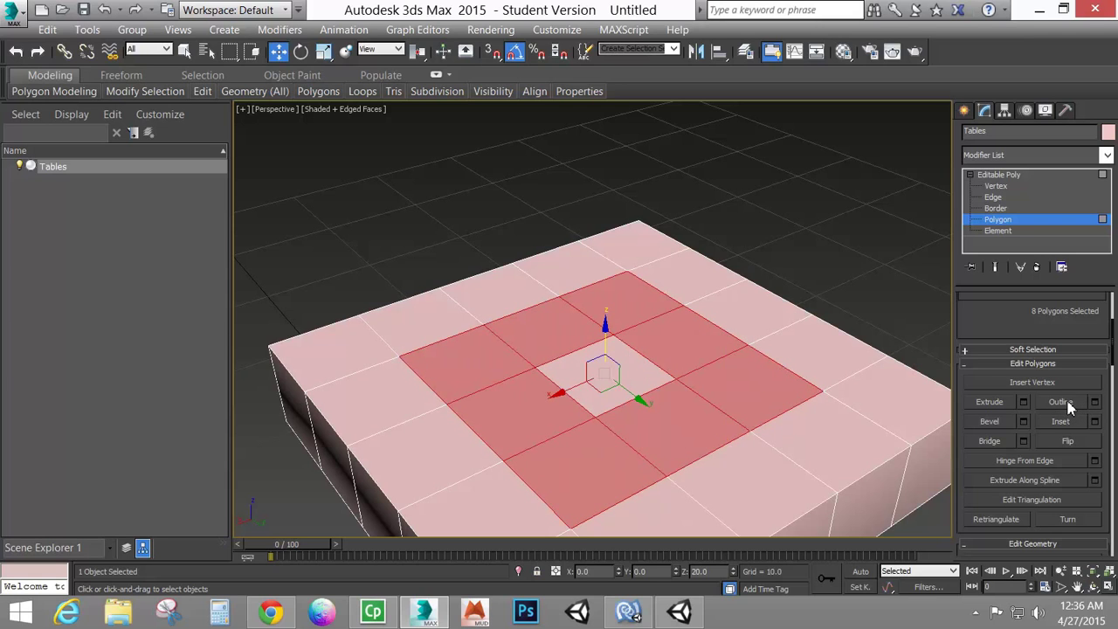
Step: Preview an outline of -0.516 on the flat polygon ring and discard it
click(1095, 402)
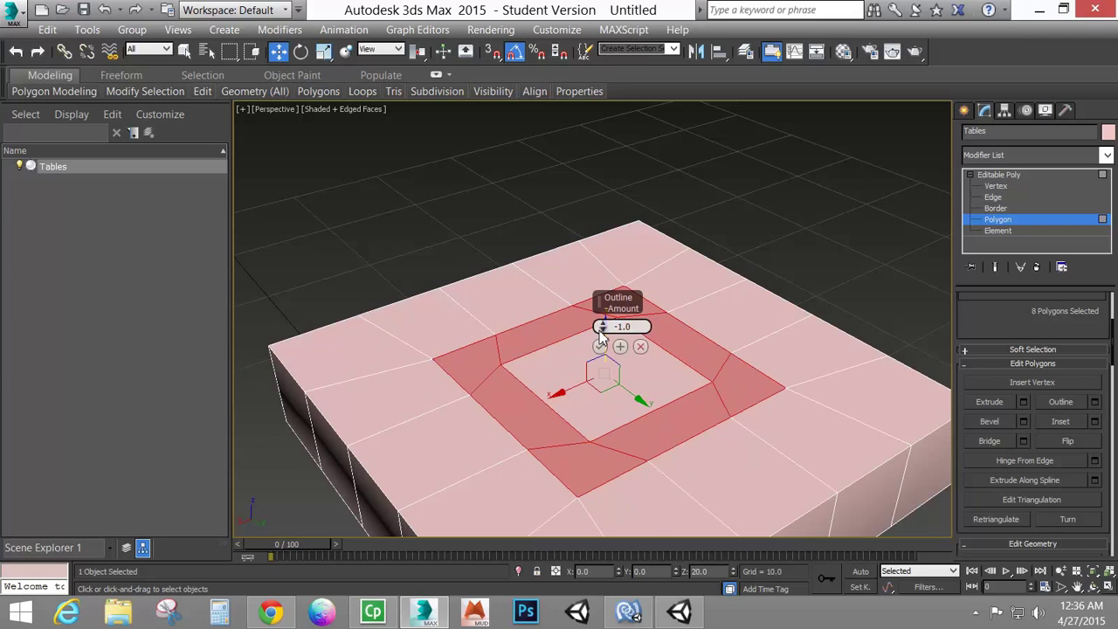
mouse_move(601, 335)
mouse_down()
mouse_move(601, 313)
mouse_move(601, 337)
mouse_move(601, 316)
mouse_move(601, 325)
mouse_up()
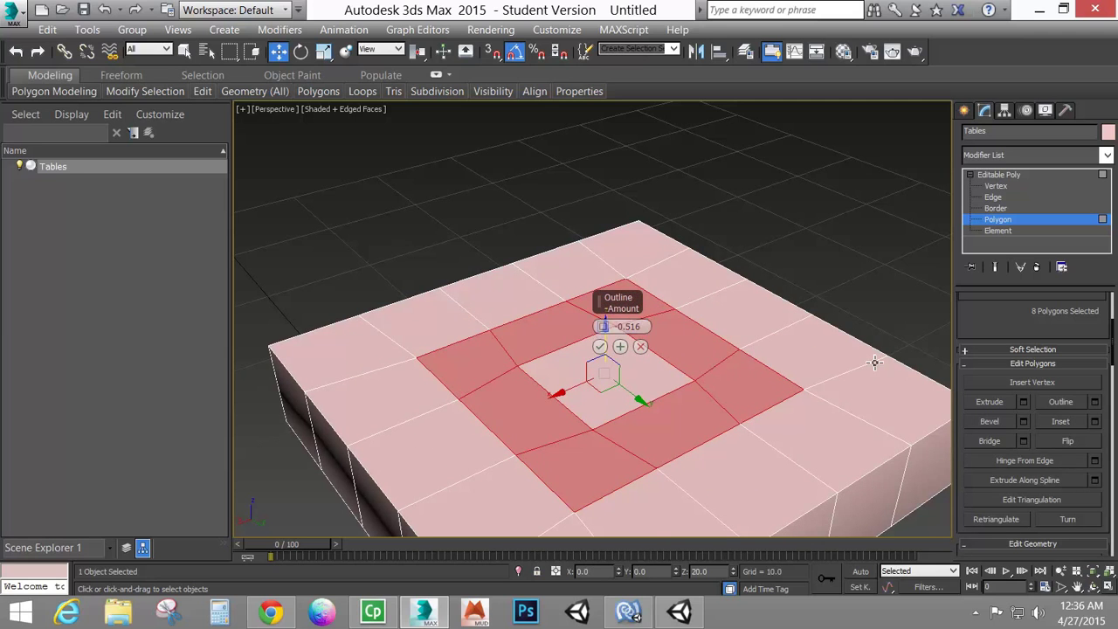
click(640, 345)
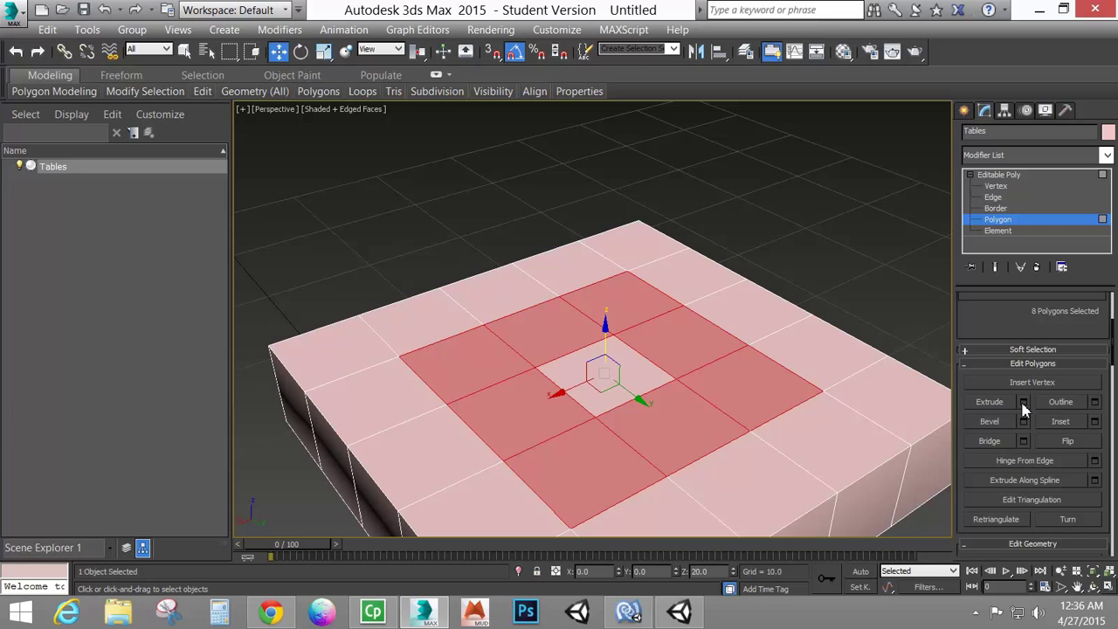
Step: Extrude the ring 5 units by polygon, preview the -0.516 outline on the raised polygons, and discard both operations
click(1023, 402)
click(602, 370)
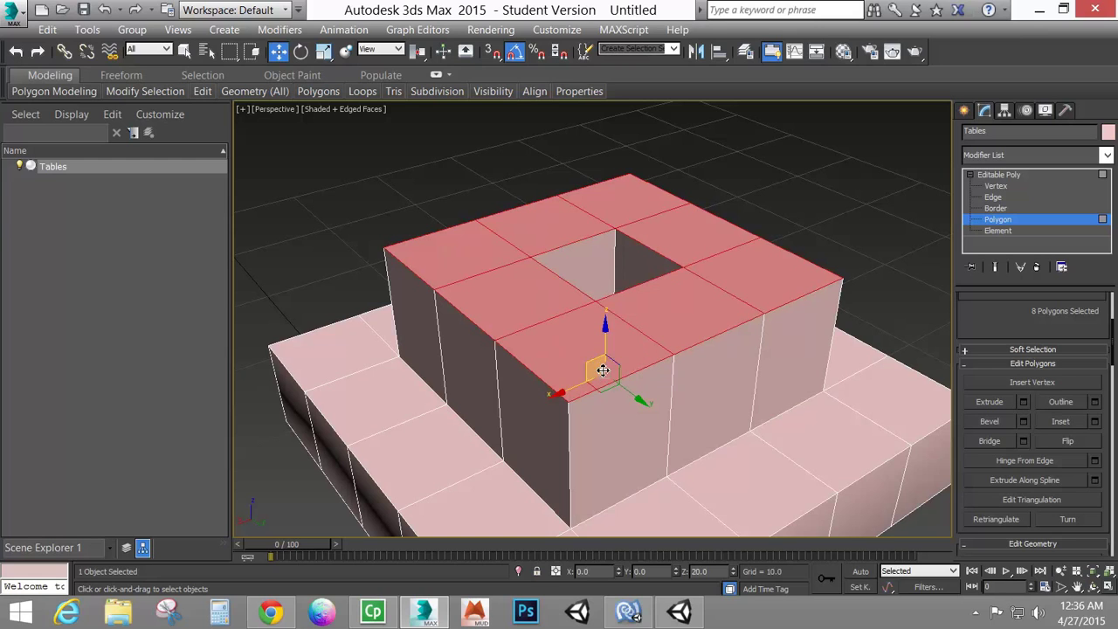
click(1094, 402)
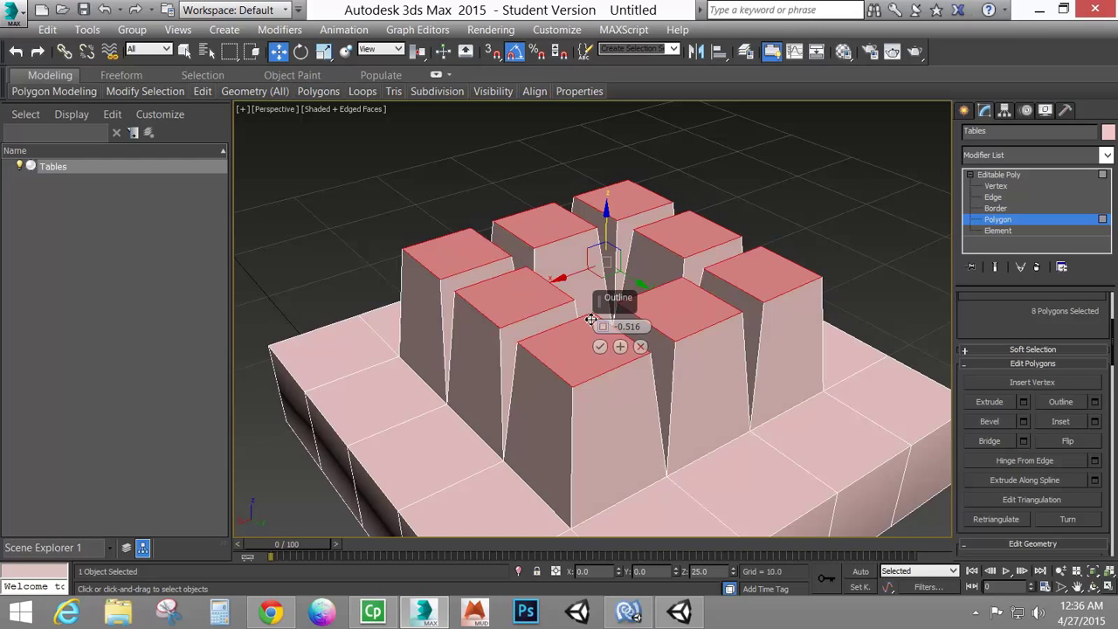
click(640, 345)
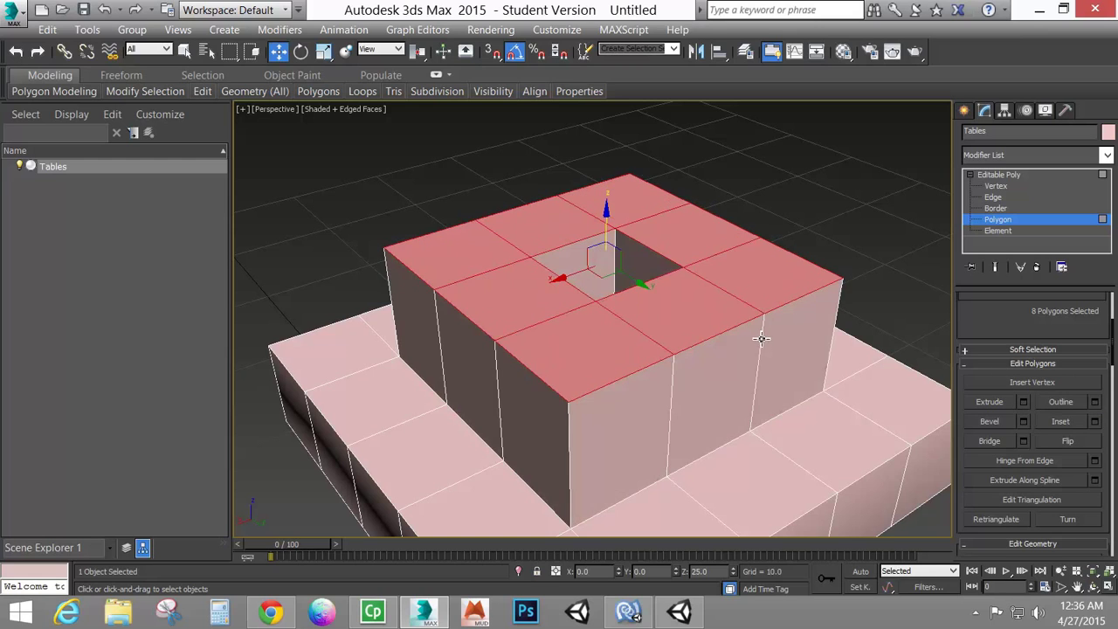
key(ctrl+z)
Step: Extrude the ring 5 units as one connected block by changing the extrusion type
click(1023, 402)
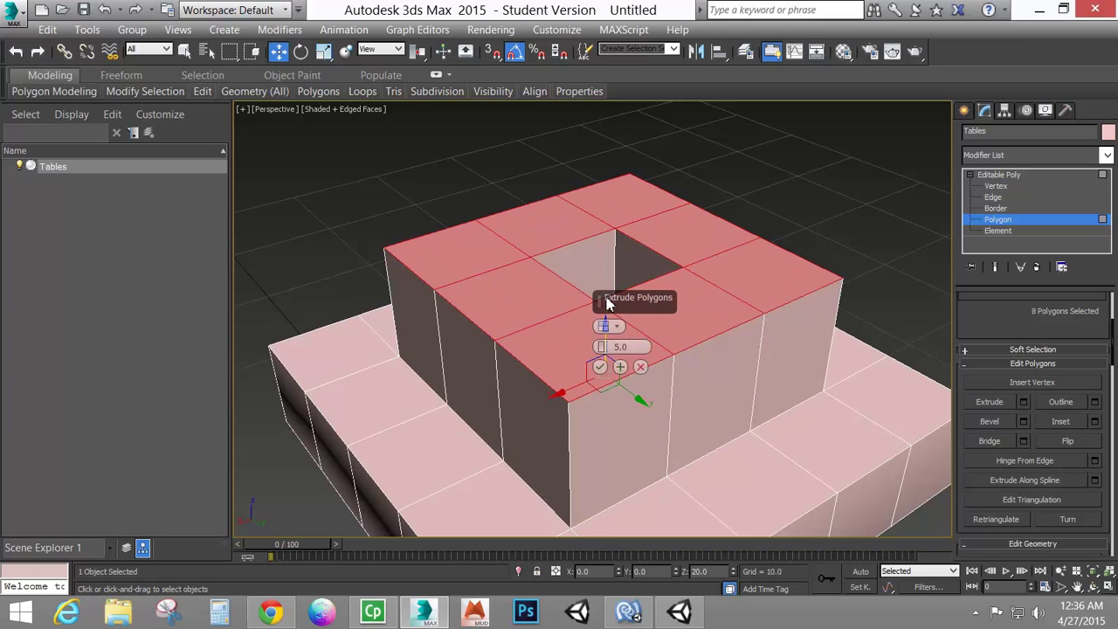
click(616, 330)
click(651, 337)
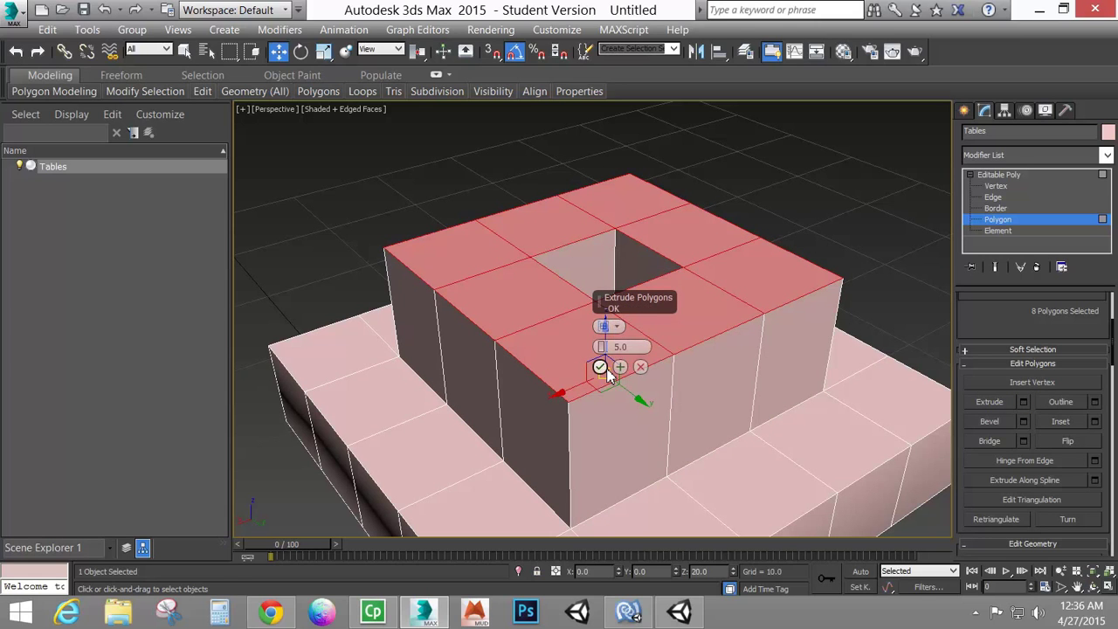
click(599, 367)
Step: Outline the top of the extruded ring by -1.323, and undo both the outline and the extrusion
click(1094, 402)
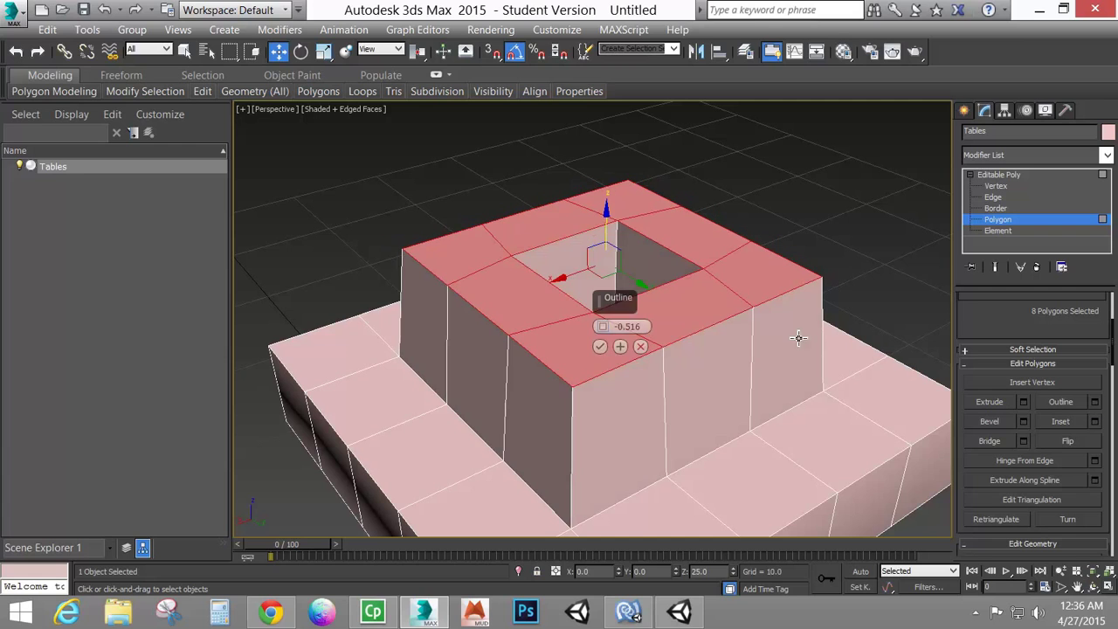
mouse_move(602, 327)
mouse_down()
mouse_move(603, 340)
mouse_move(601, 327)
mouse_up()
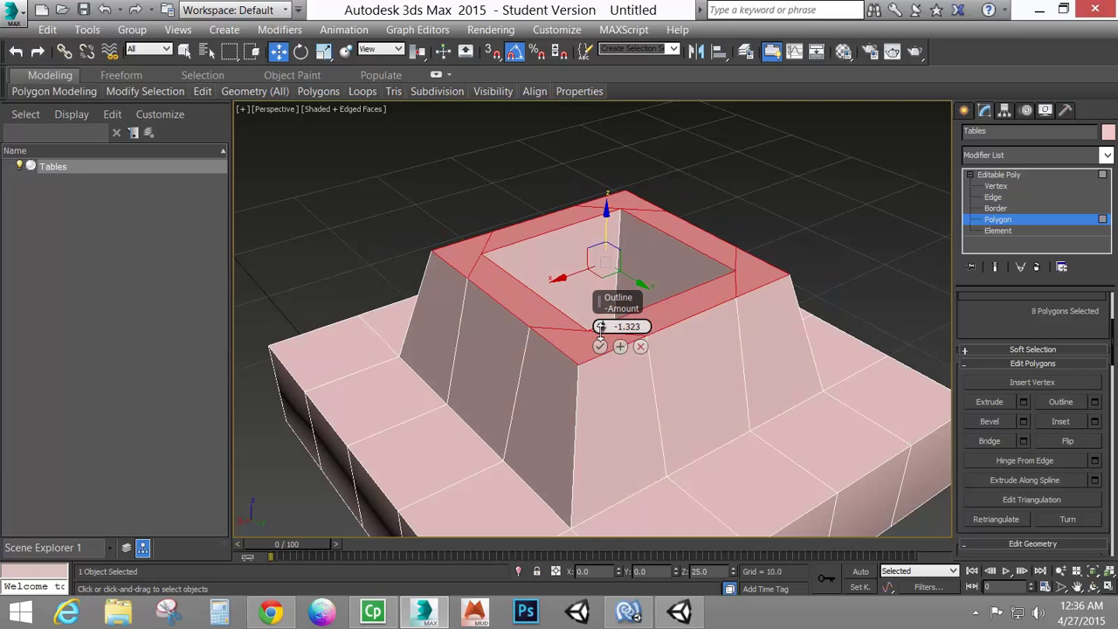
click(600, 347)
key(ctrl+z)
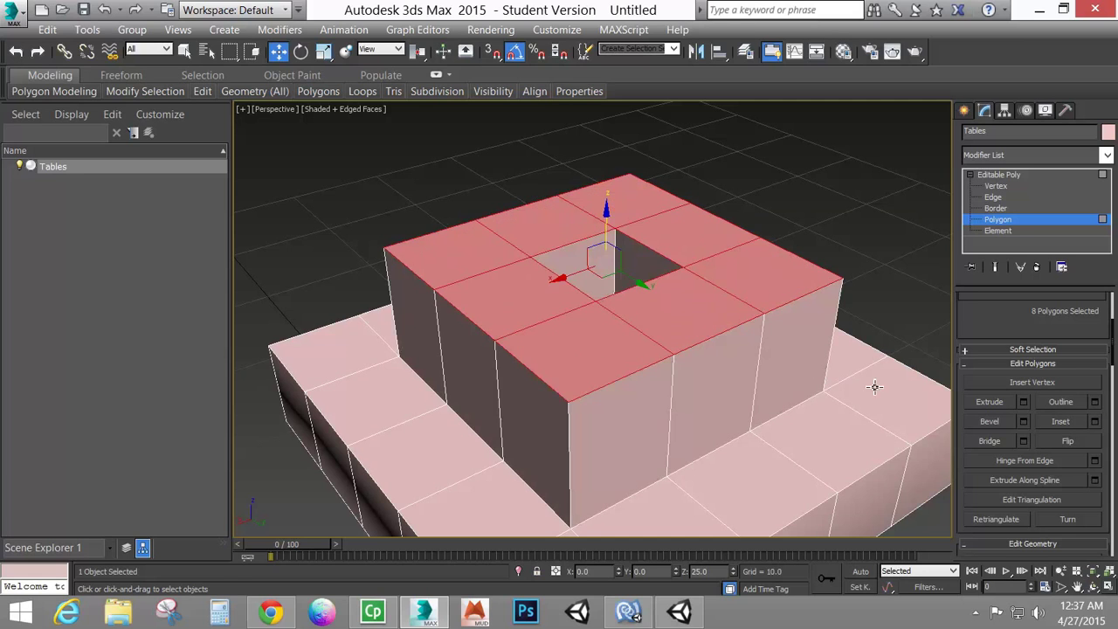
key(ctrl+z)
Step: Preview the bevel with height 10 and outline -0.969 on the ring once more and discard it
click(1023, 423)
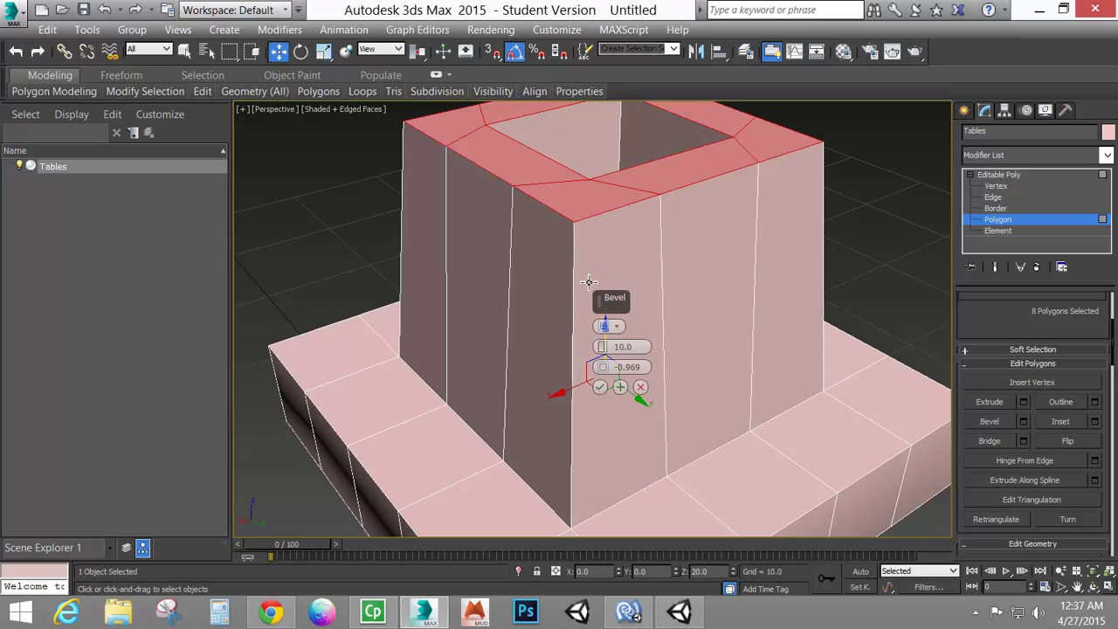
click(640, 387)
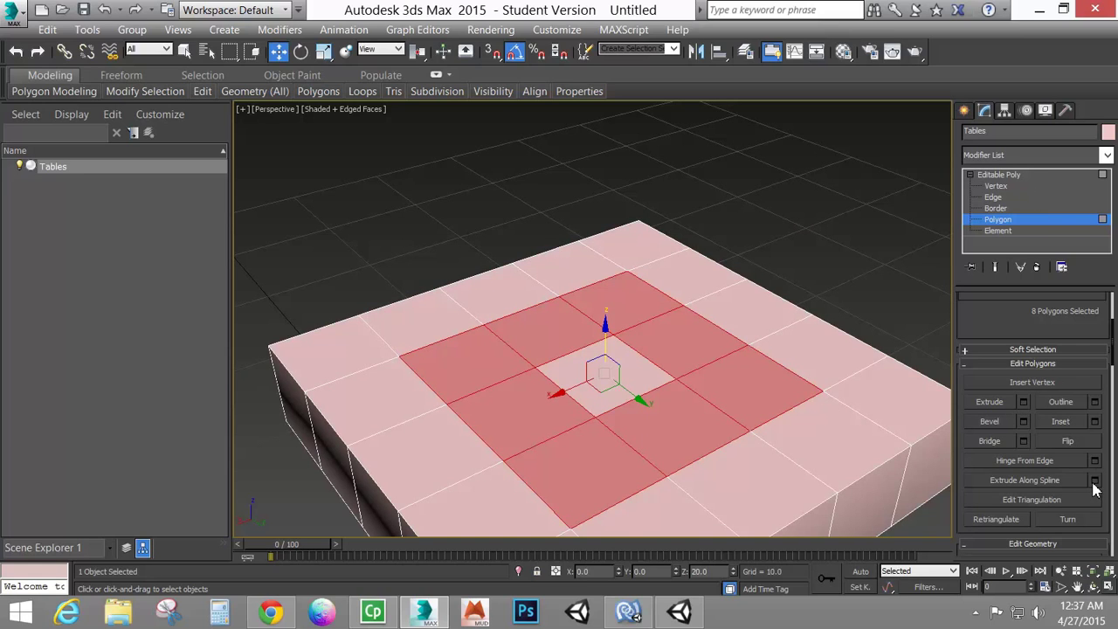
Step: Select all polygons of the whole table
scroll(751, 332, down, 6)
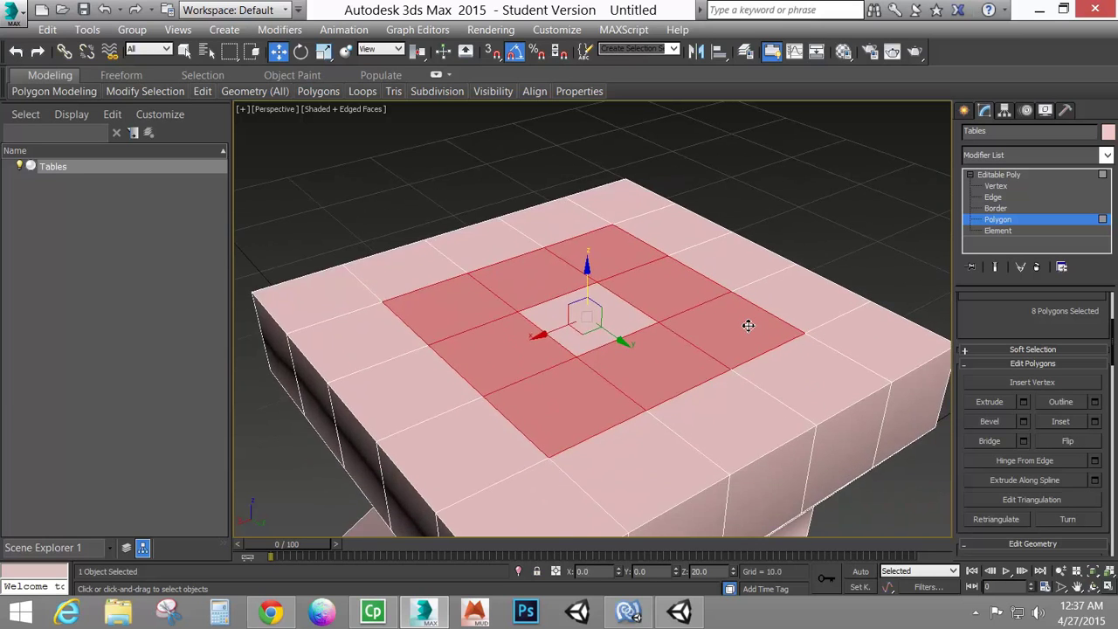
drag(916, 179, 389, 526)
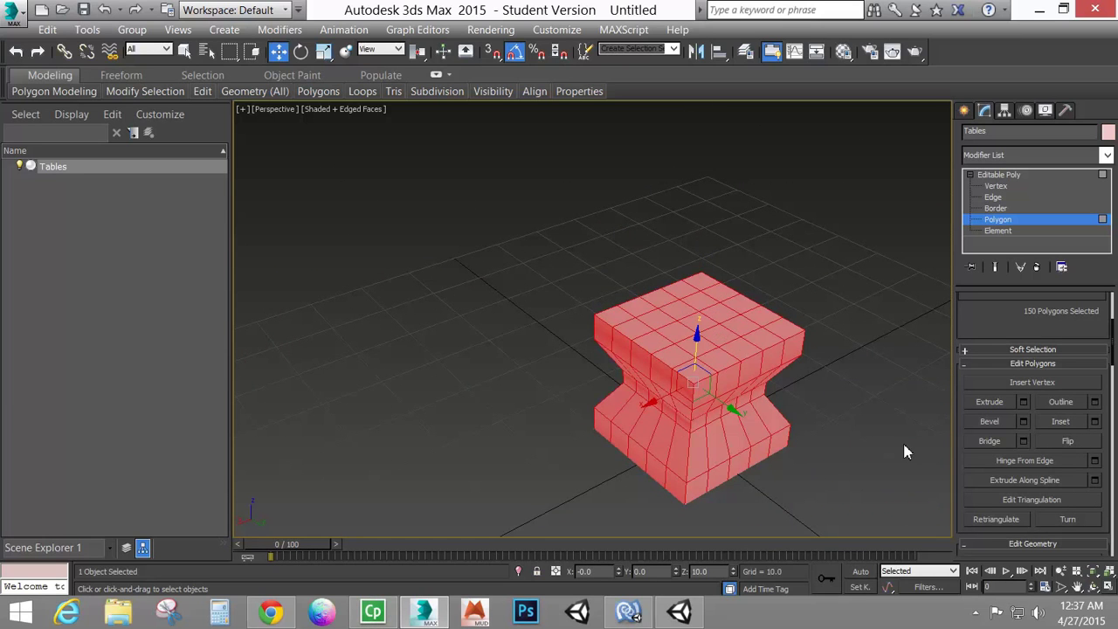
Step: Flip the normals of all selected polygons on the Tables object and inspect its interior faces
click(1070, 441)
click(765, 499)
alt+middle_drag(765, 500, 731, 466)
scroll(813, 475, up, 4)
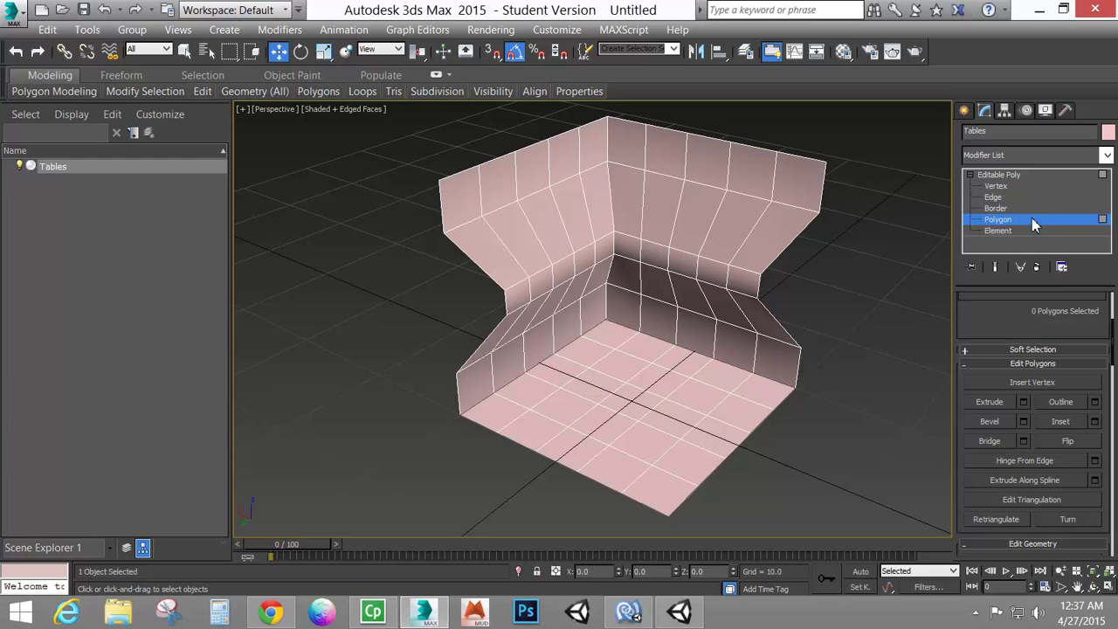
Step: Select all polygons of the Tables object and flip their normals again so they face outward
key(ctrl+a)
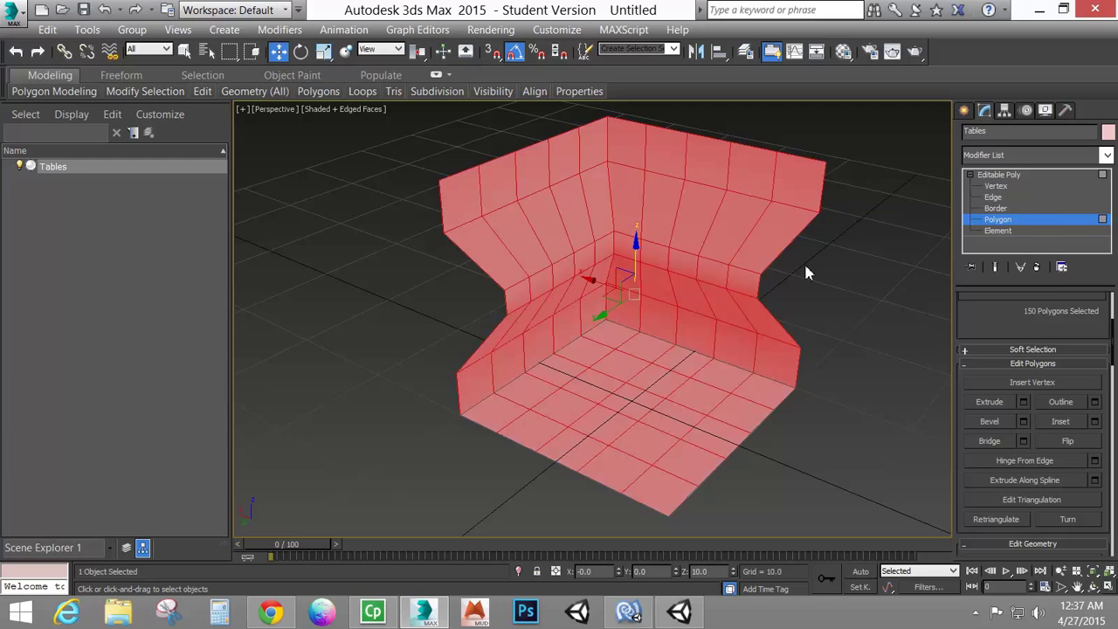
click(1065, 442)
click(882, 291)
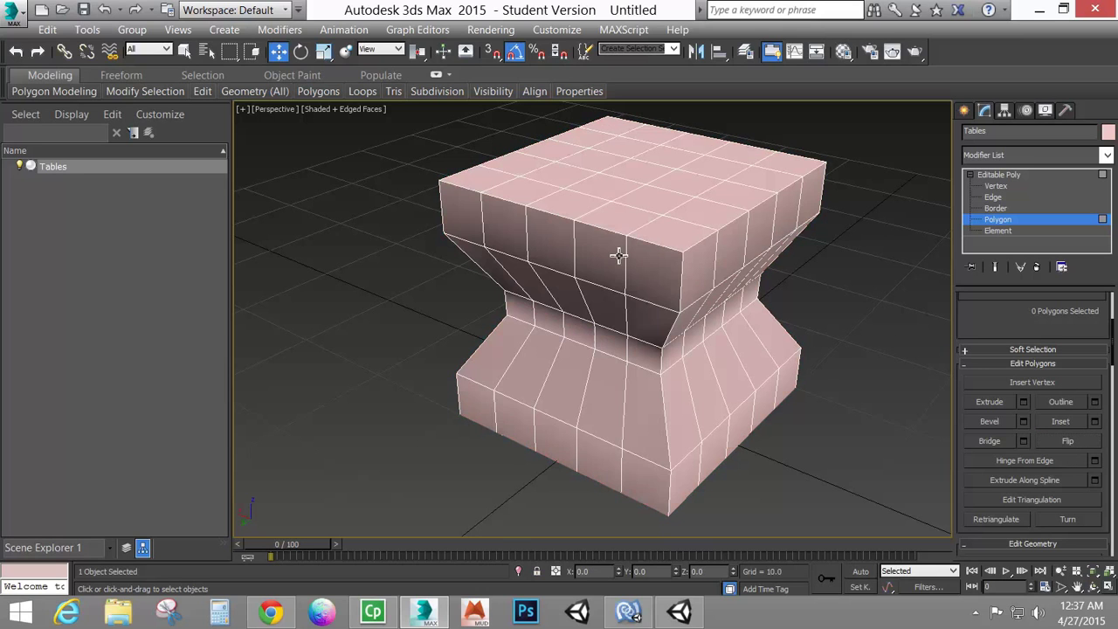
scroll(874, 327, down, 3)
middle_drag(851, 350, 814, 364)
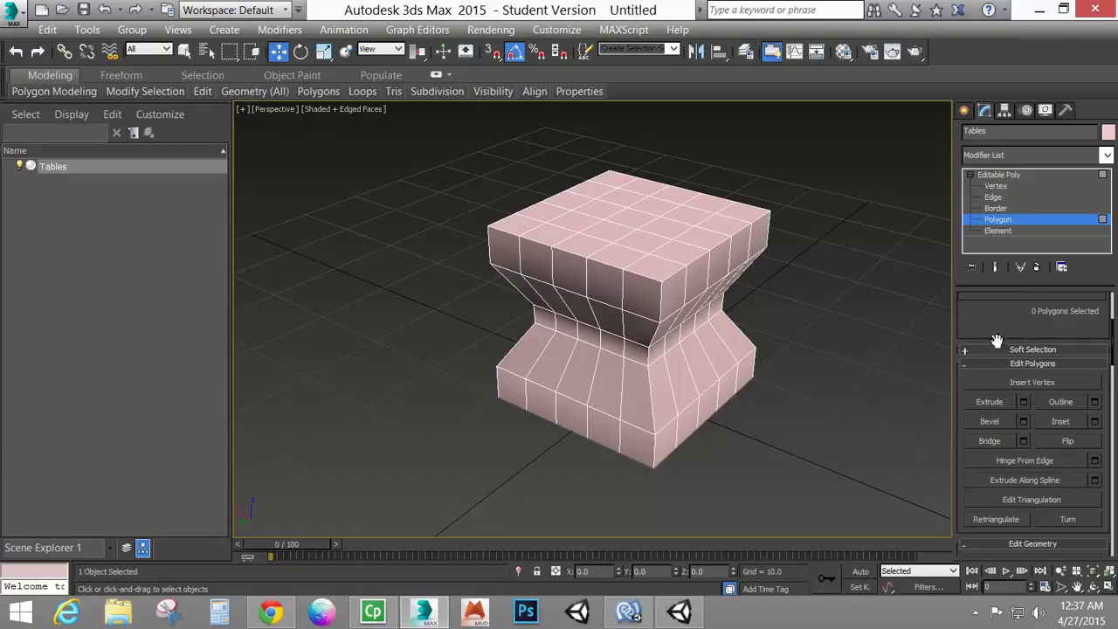
Step: Leave polygon editing and delete the whole Tables object from the scene
drag(997, 336, 1005, 572)
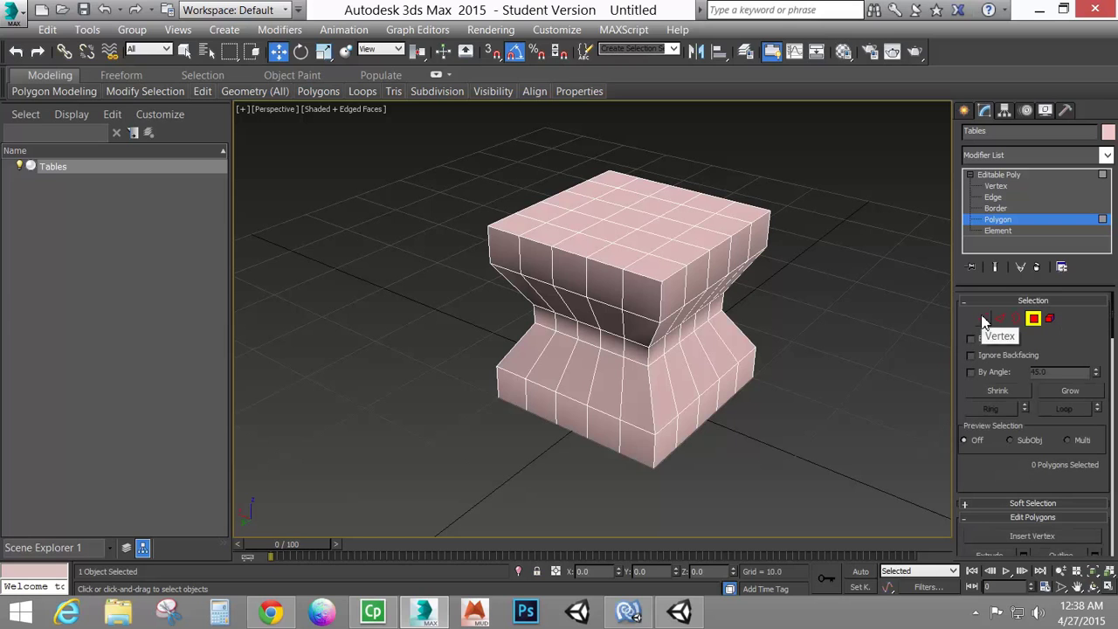
drag(1010, 469, 990, 508)
alt+middle_drag(798, 339, 734, 360)
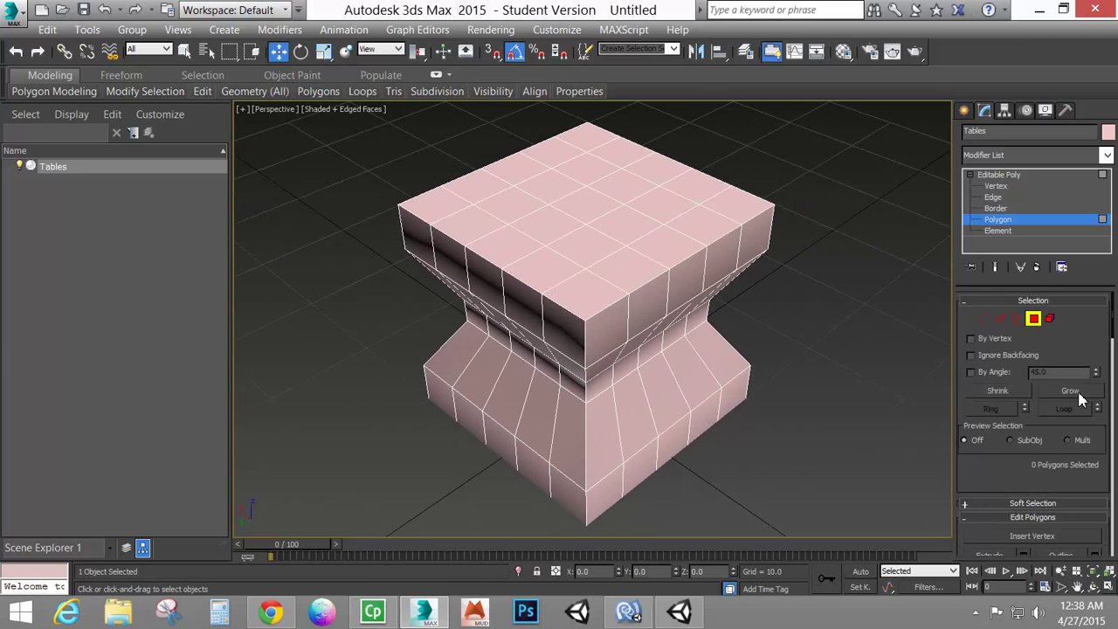
click(1033, 320)
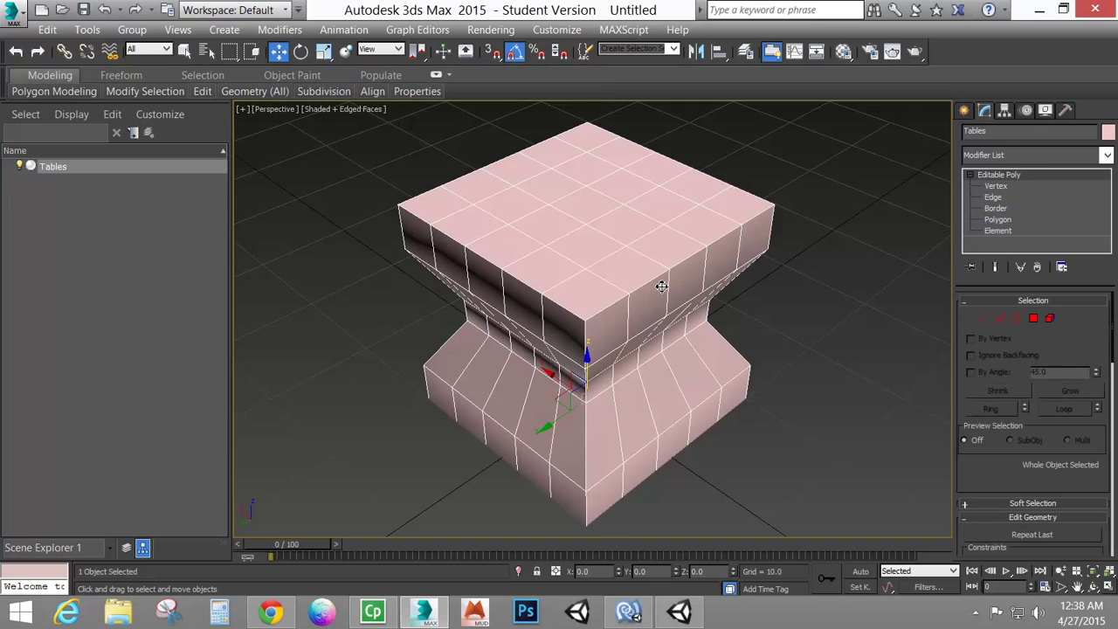
key(Delete)
Step: Activate the ChamferBox extended primitive and turn on 3D snapping to grid points
click(964, 111)
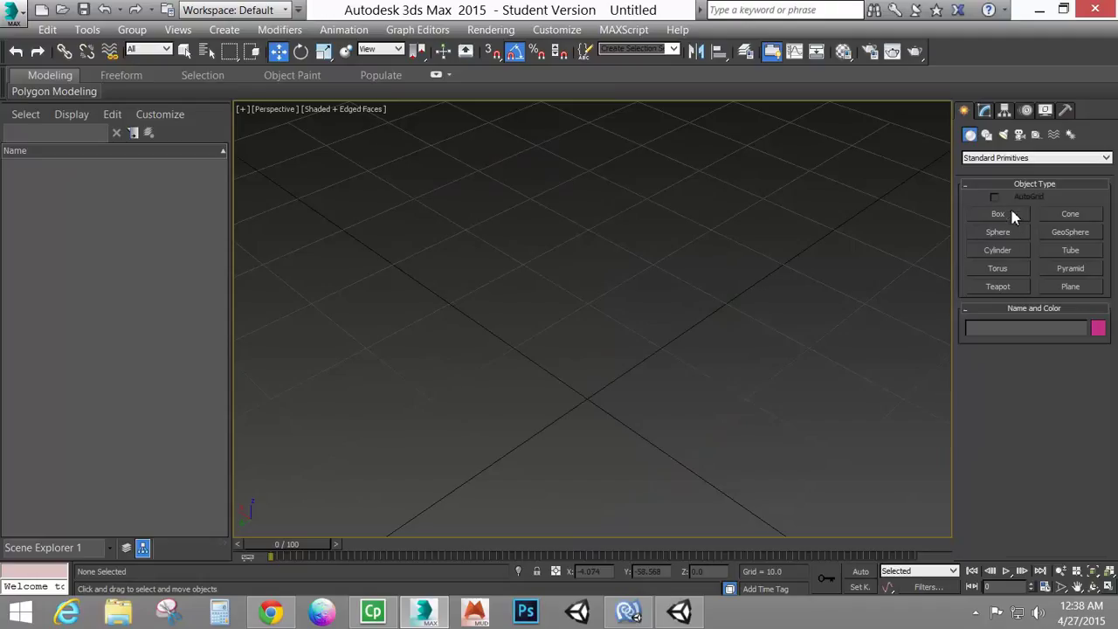
click(1010, 158)
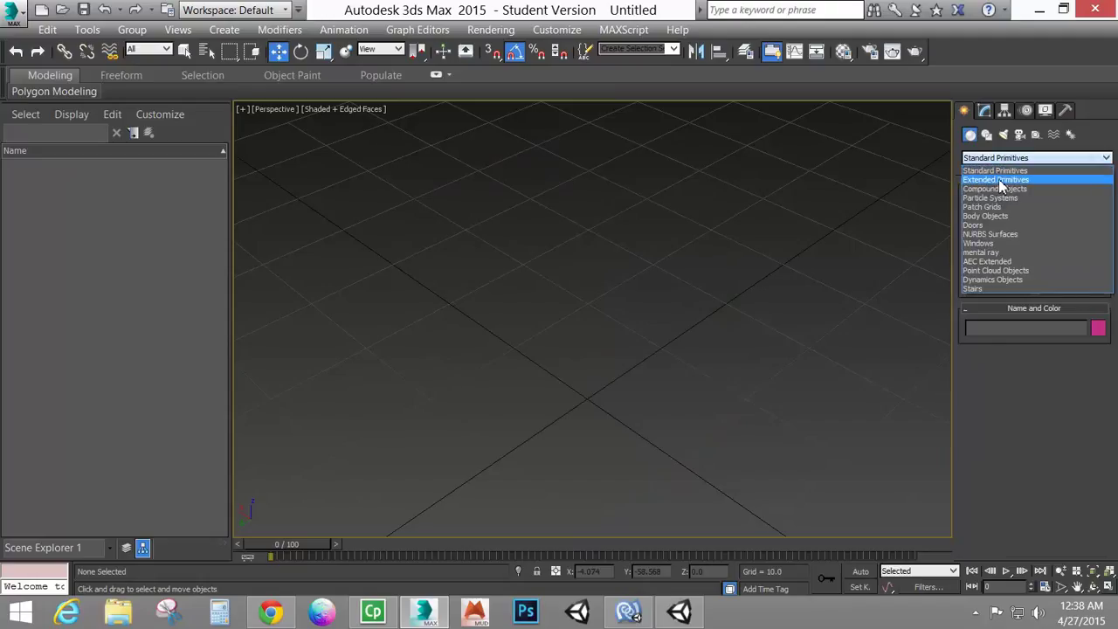
click(1002, 180)
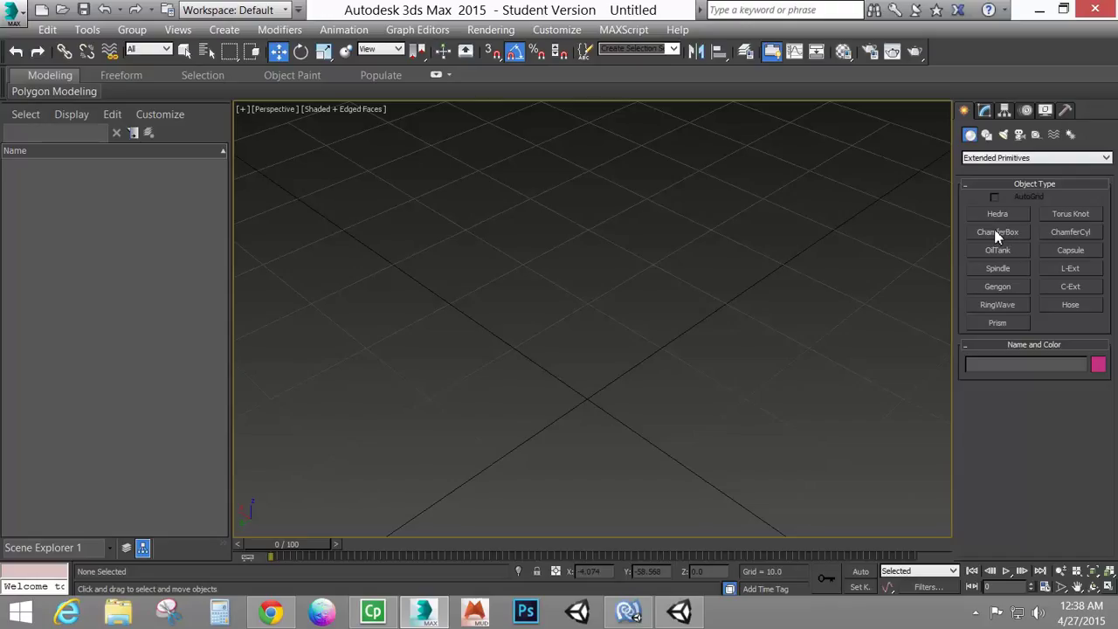
click(997, 236)
scroll(670, 318, down, 3)
alt+middle_drag(671, 318, 695, 391)
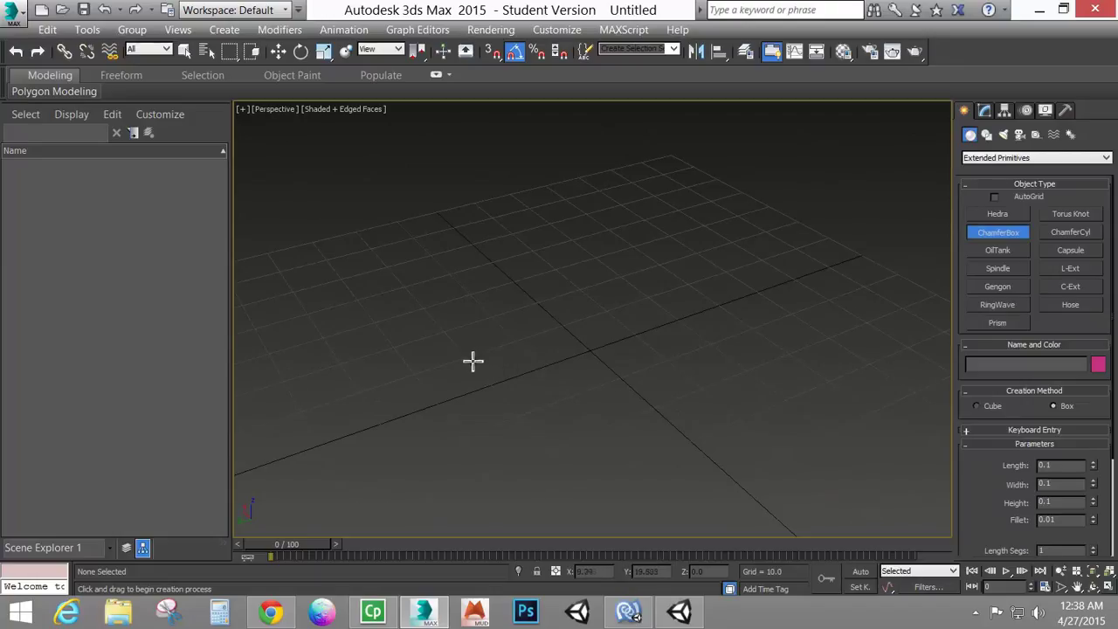
key(s)
right_click(493, 55)
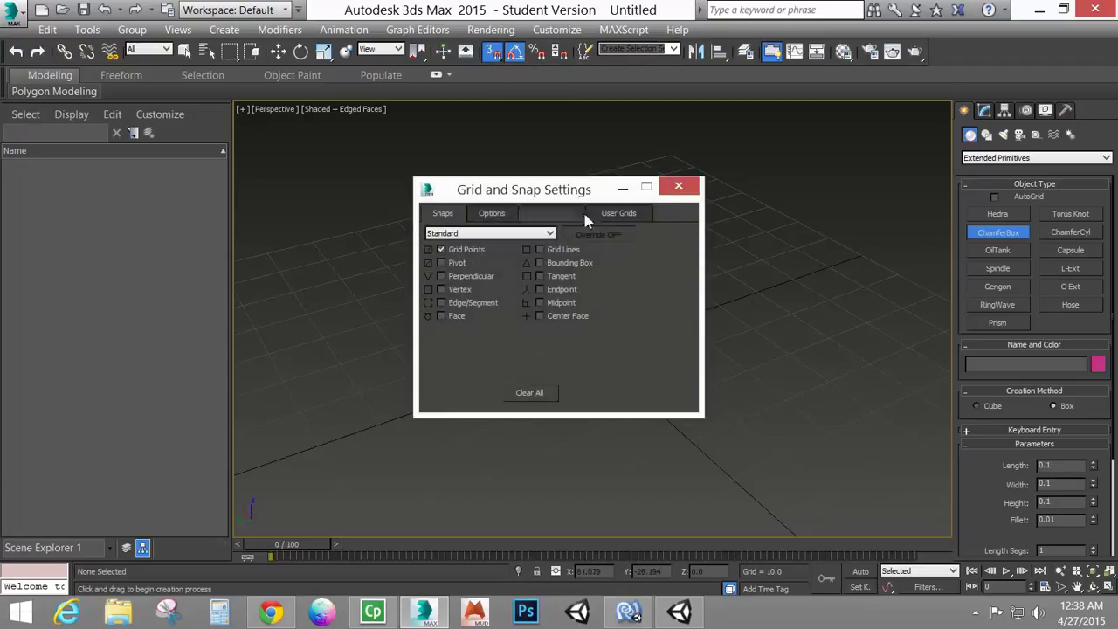
click(679, 186)
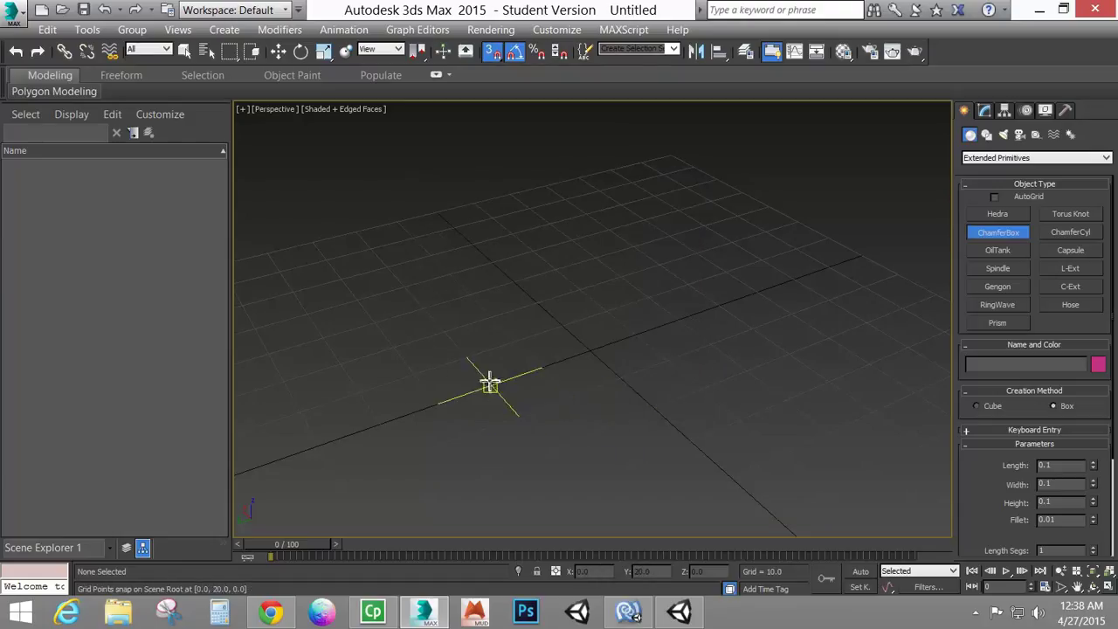
Step: Create a chamfer box 40 long and 30 wide with snapping, then about 2 high with a fillet of about 0.45 without snapping
drag(495, 386, 786, 394)
key(s)
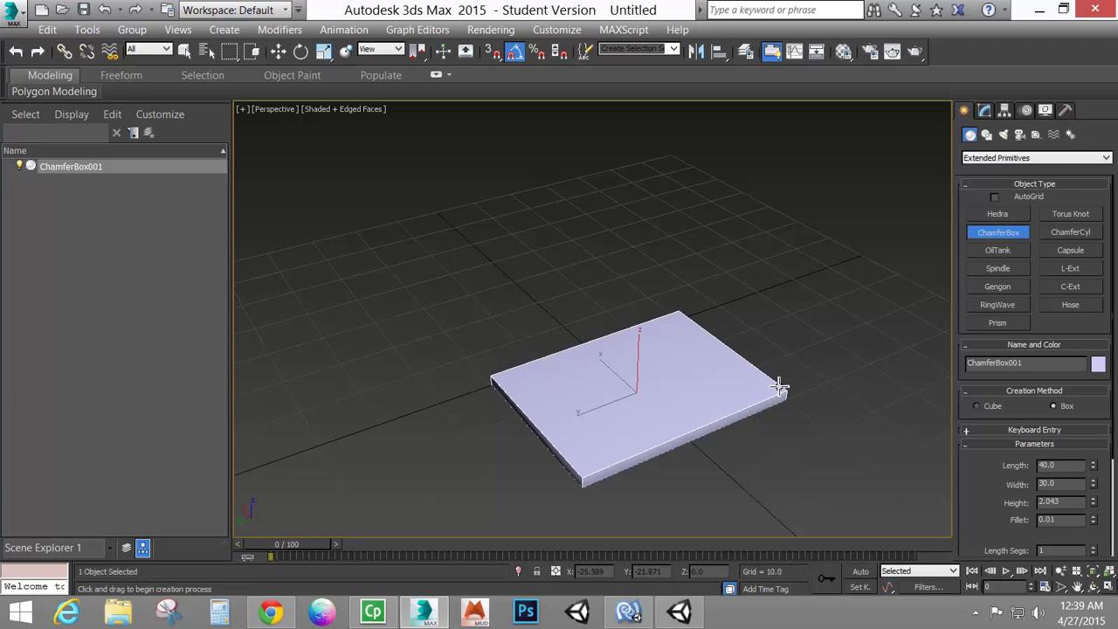
click(778, 383)
click(792, 456)
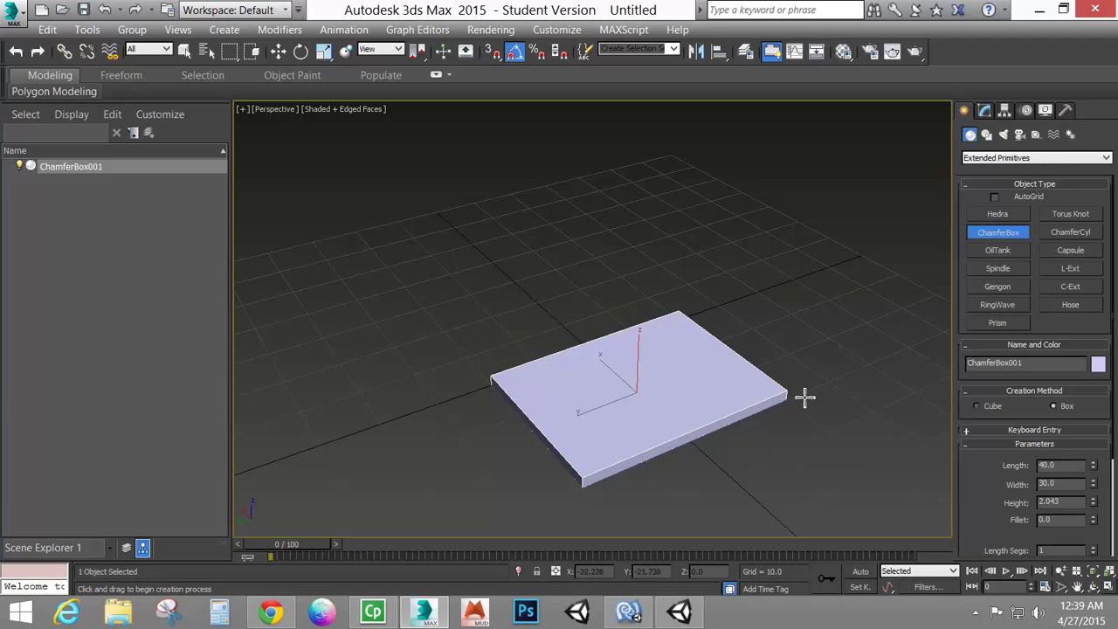
click(805, 400)
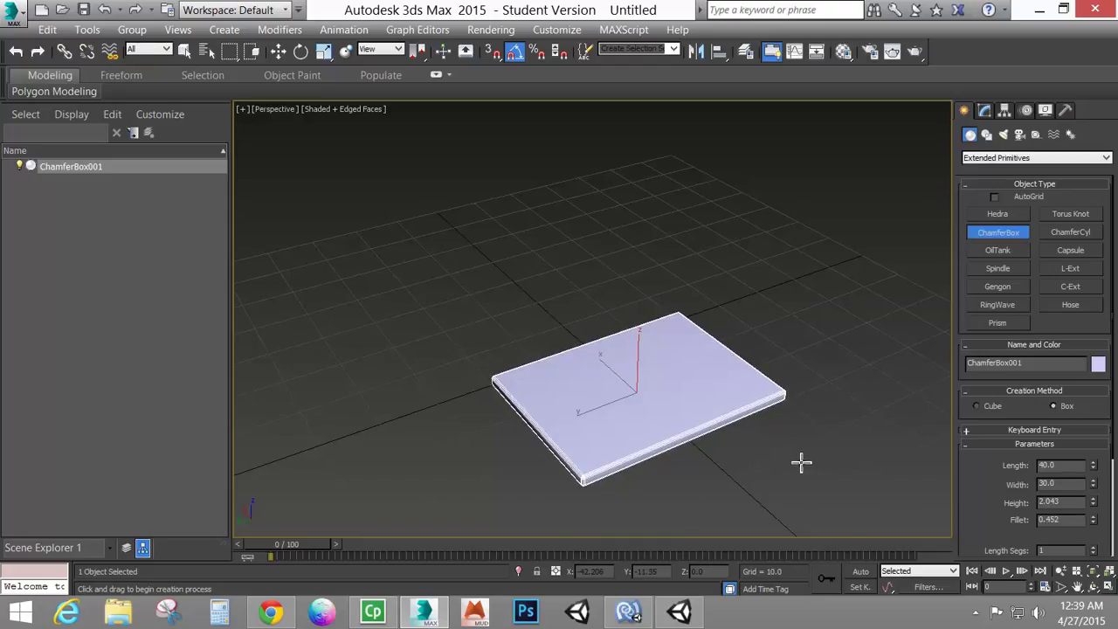
key(w)
Step: Clone the chamfer box as a single copy rotated 110 degrees about the Y axis
alt+middle_drag(564, 377, 681, 350)
scroll(638, 402, up, 4)
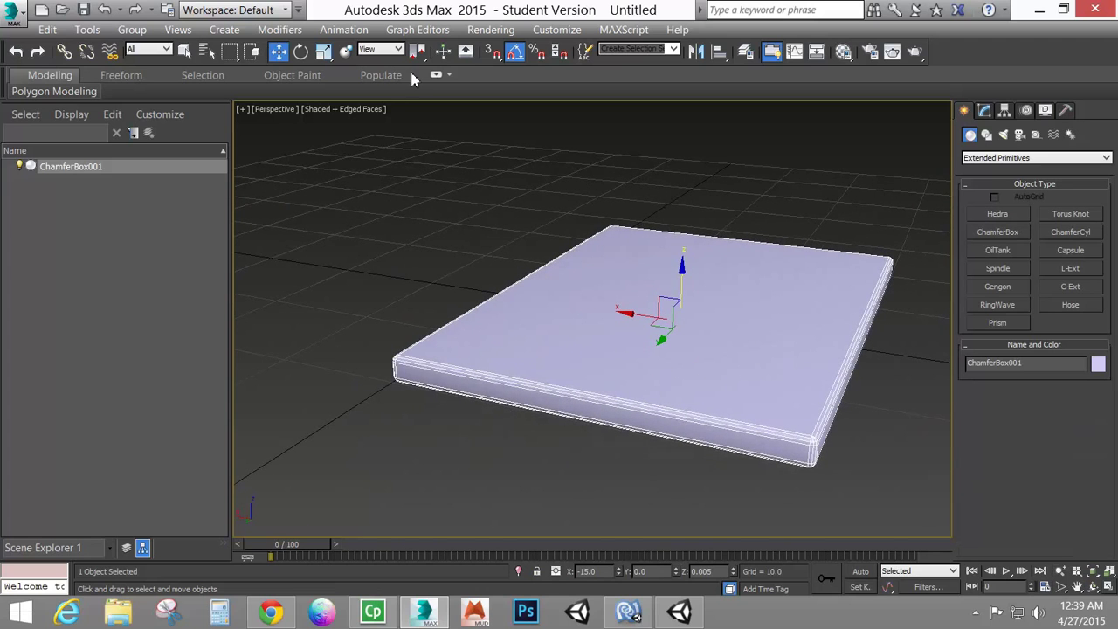
click(300, 51)
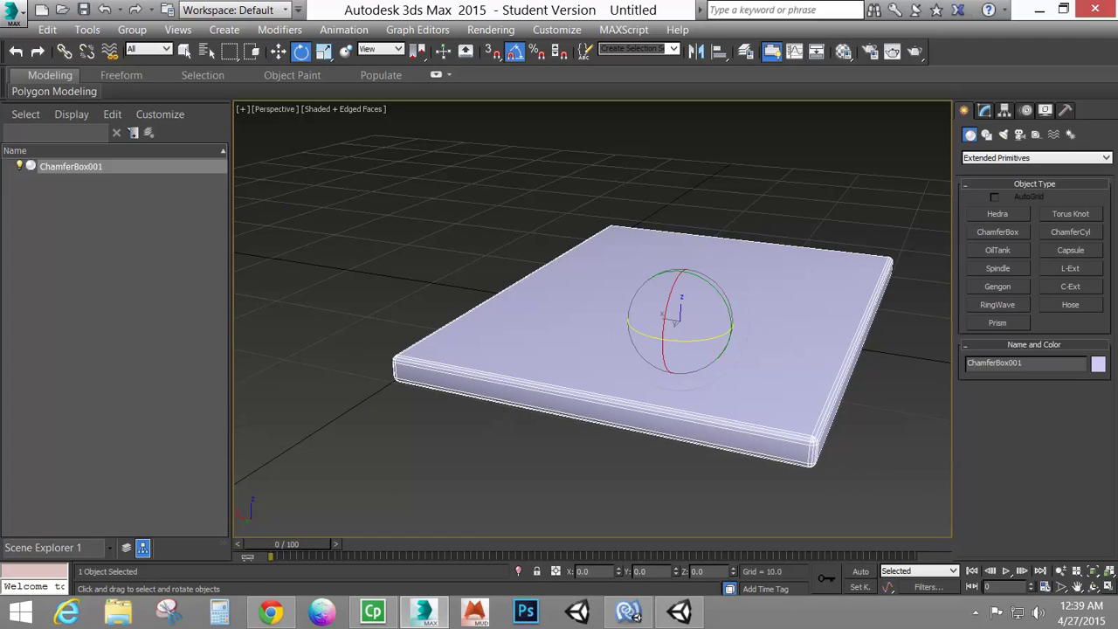
mouse_move(724, 299)
shift+mouse_down()
mouse_move(643, 177)
mouse_move(714, 299)
shift+mouse_up()
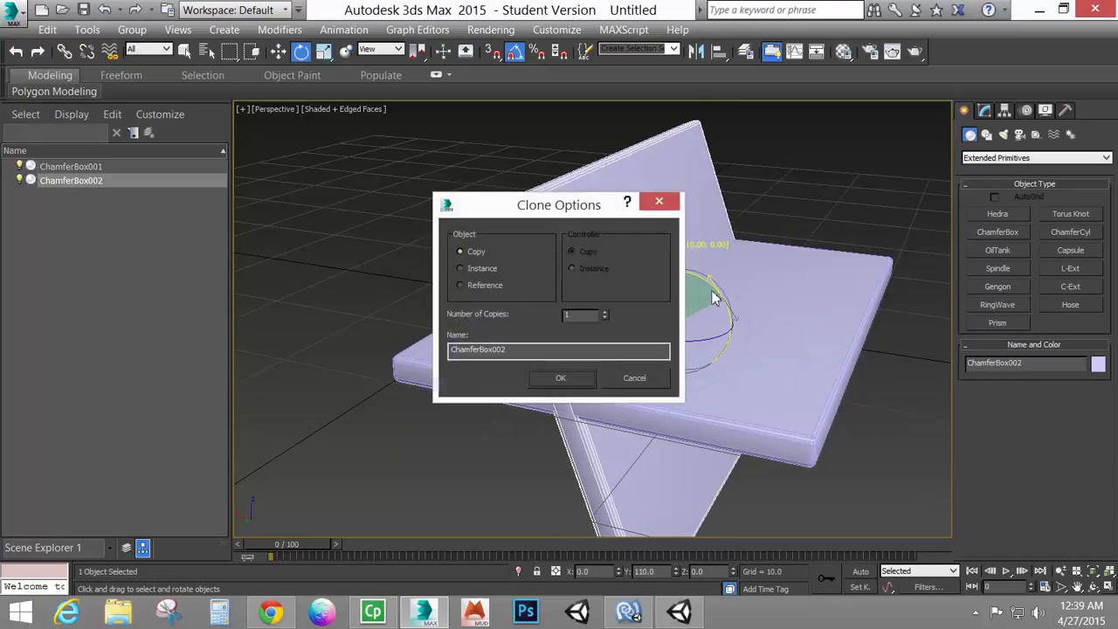
click(570, 385)
Step: Move the rotated copy up and back so its lower edge meets the back edge of the flat box, like a laptop screen
key(w)
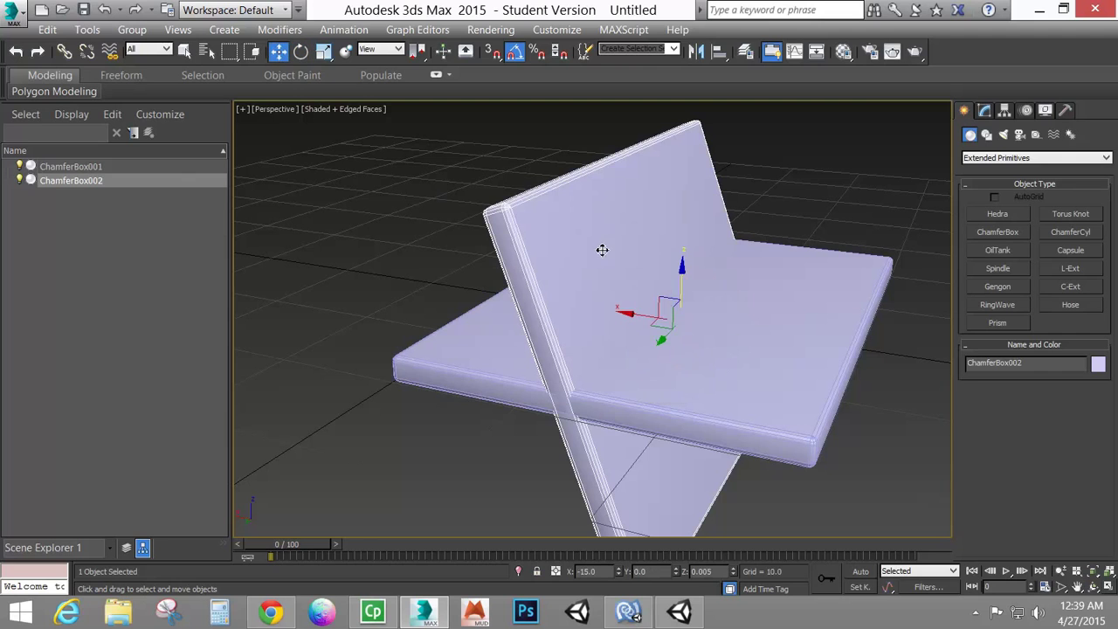
drag(677, 298, 460, 96)
scroll(655, 389, down, 5)
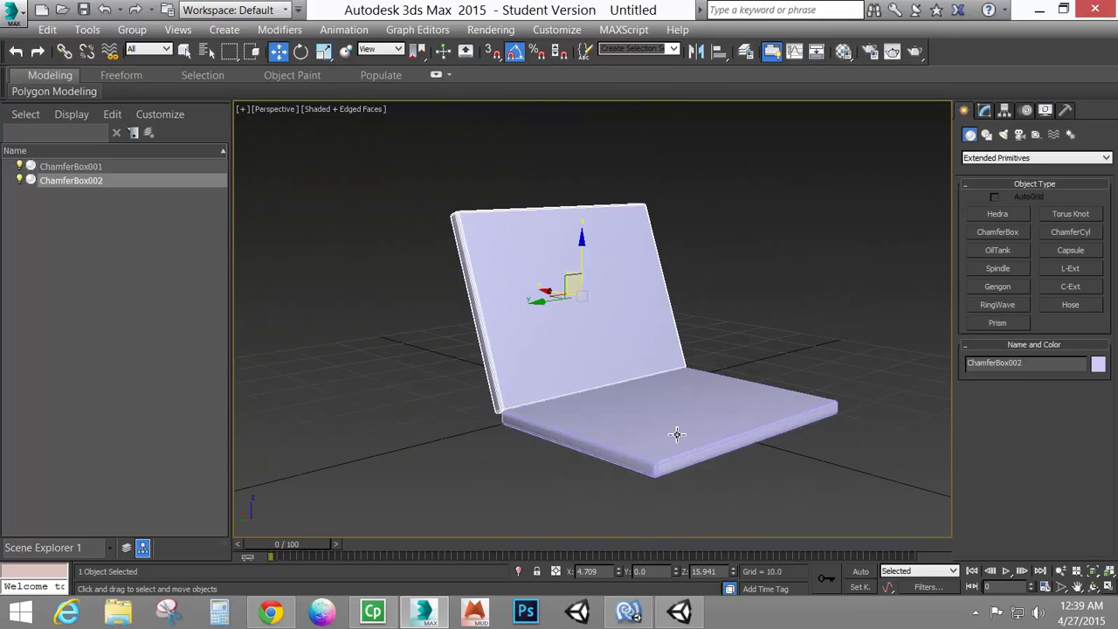
mouse_move(669, 412)
alt+middle_down()
mouse_move(574, 422)
mouse_move(552, 393)
mouse_move(679, 392)
alt+middle_up()
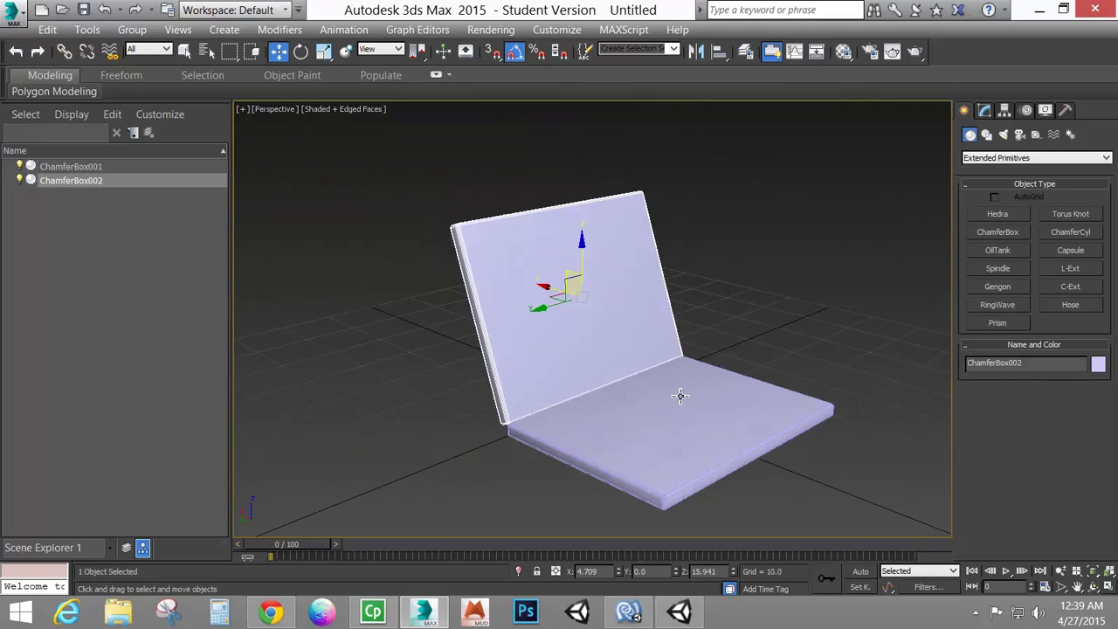
Step: Convert the flat base box to an editable poly and attach the upright box to it
click(686, 418)
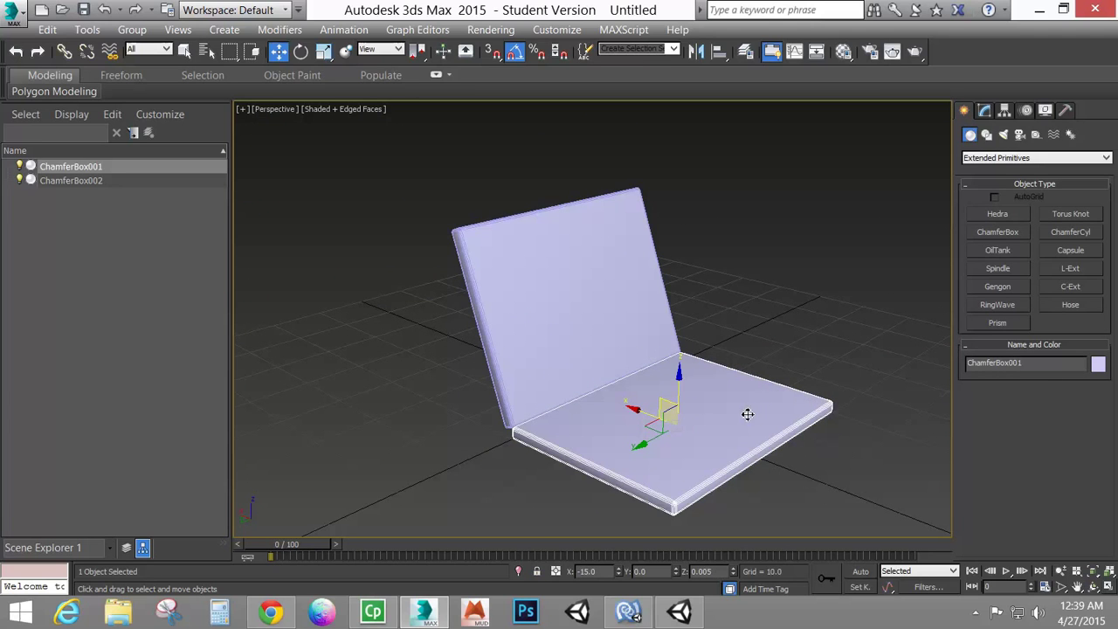
right_click(706, 409)
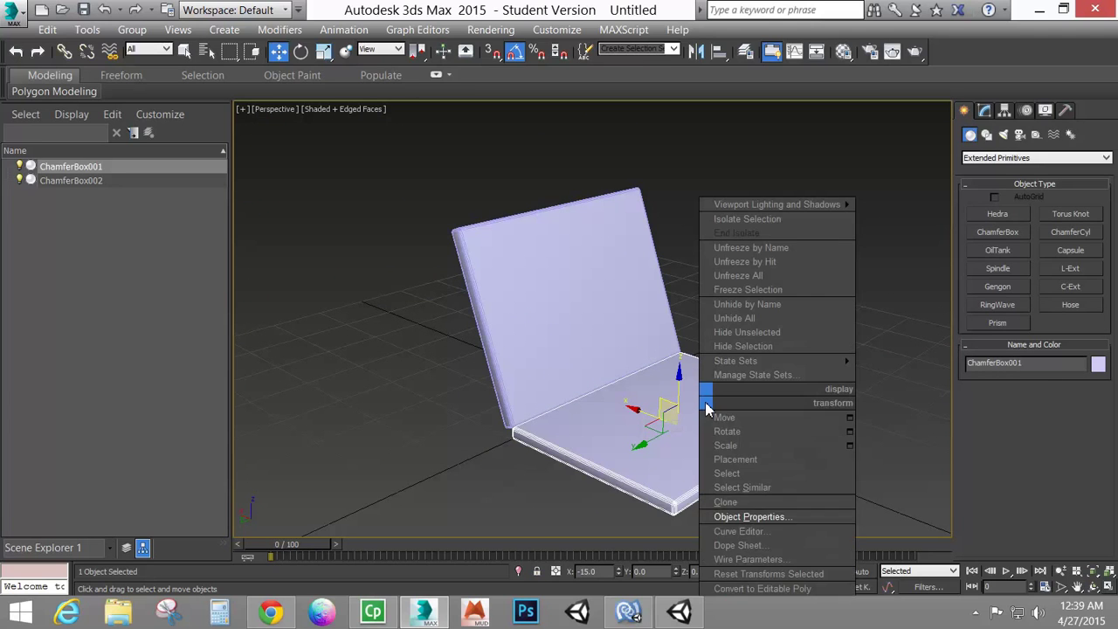
click(813, 590)
drag(964, 478, 943, 290)
click(996, 454)
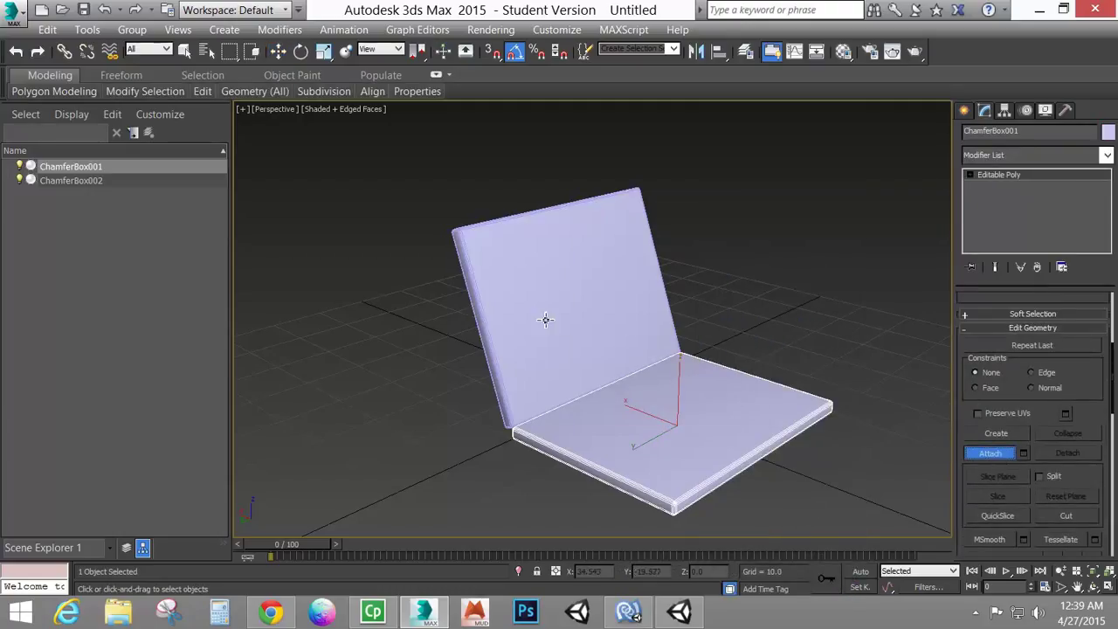
click(615, 334)
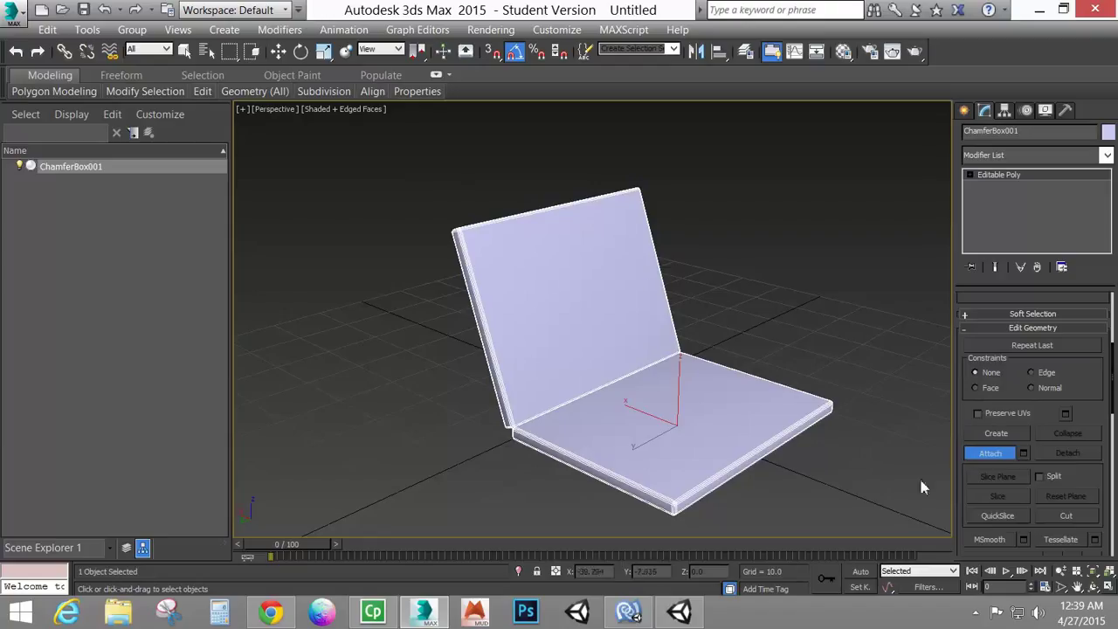
click(987, 453)
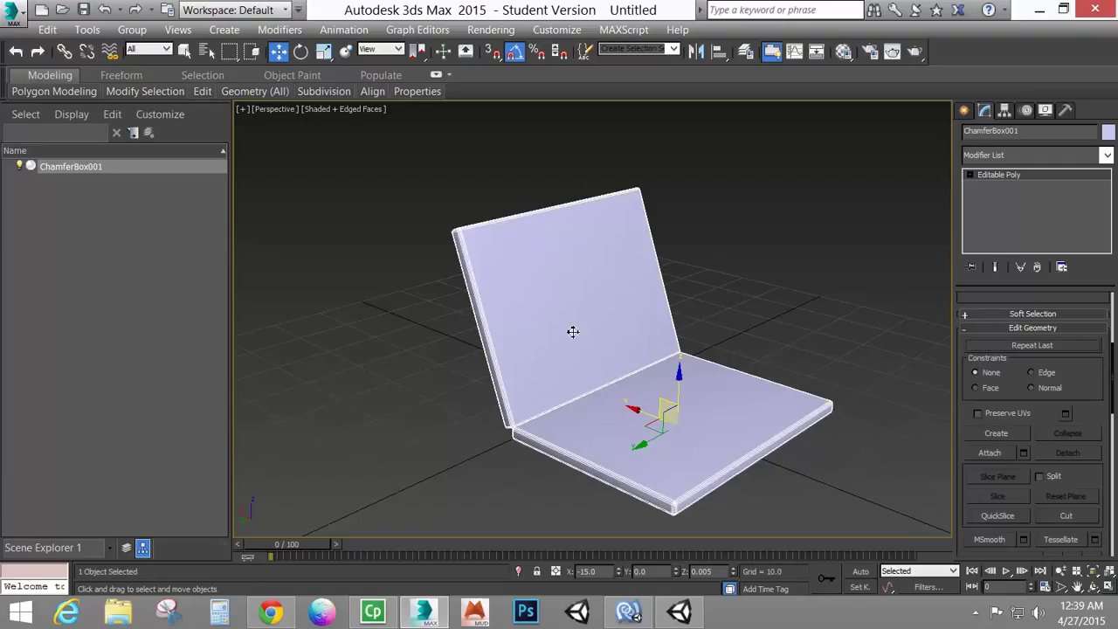
Step: At Element level, select the upright panel and the base in turn to examine them as separate elements of one object
double_click(1029, 131)
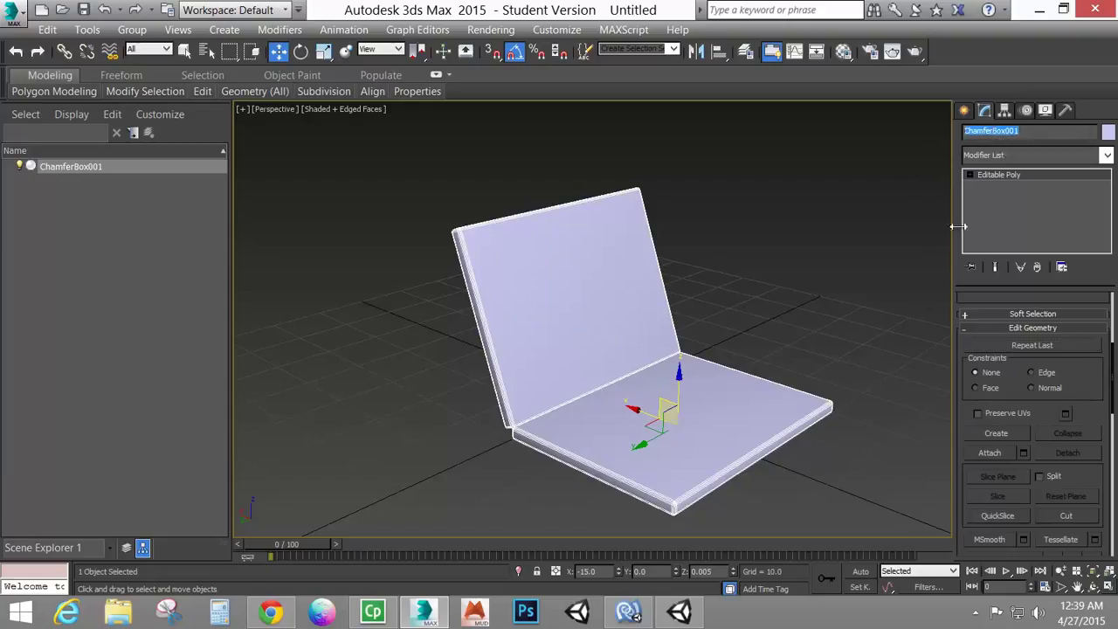
click(969, 175)
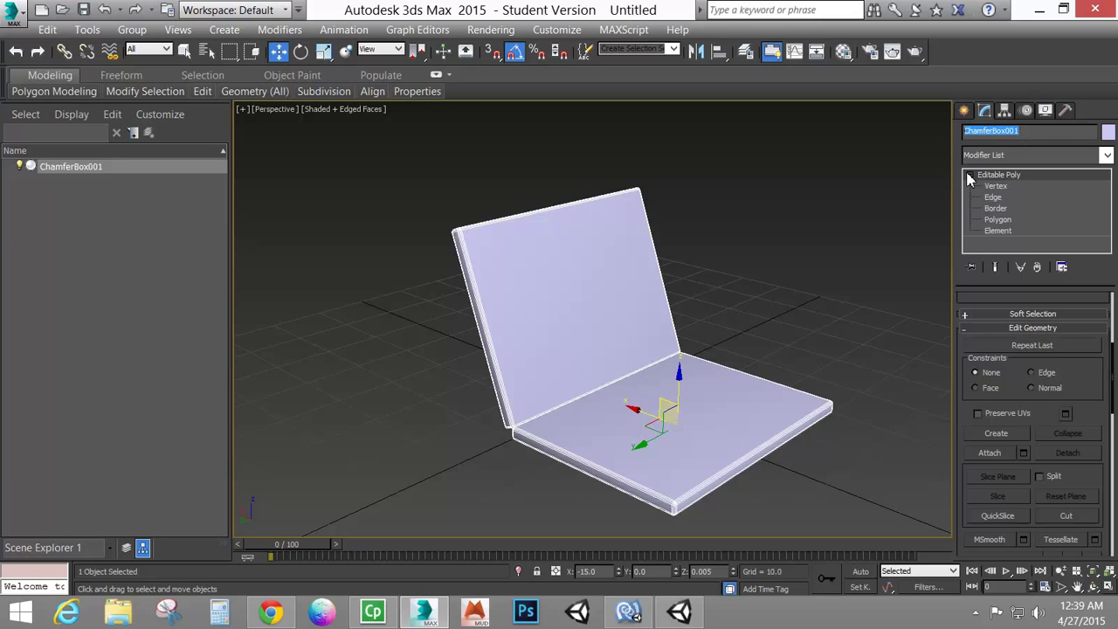
click(999, 231)
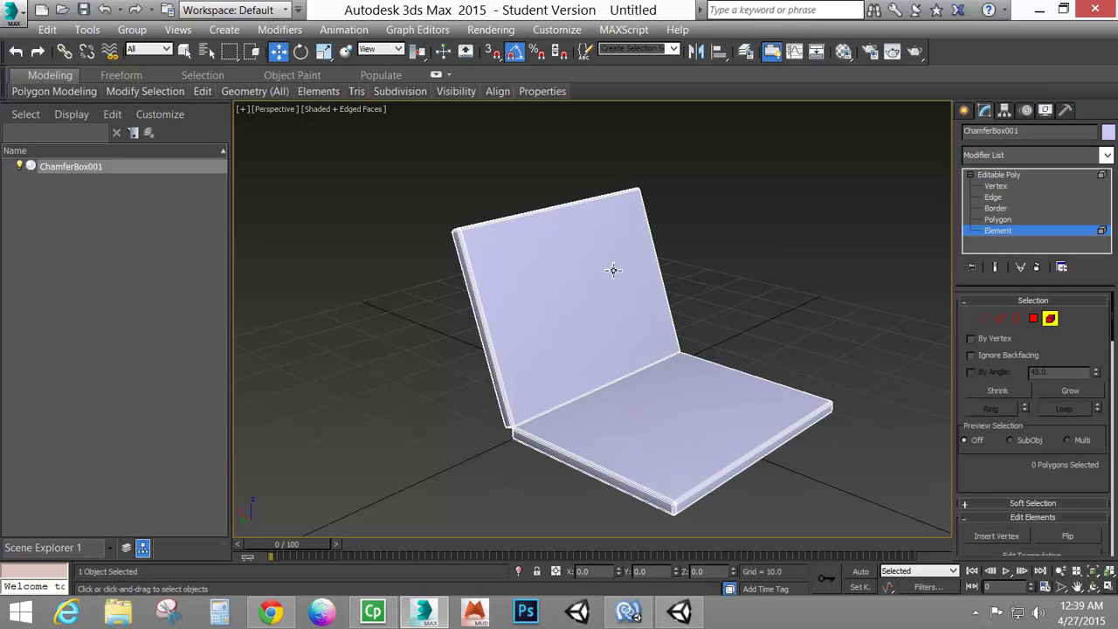
click(609, 324)
click(669, 387)
click(611, 352)
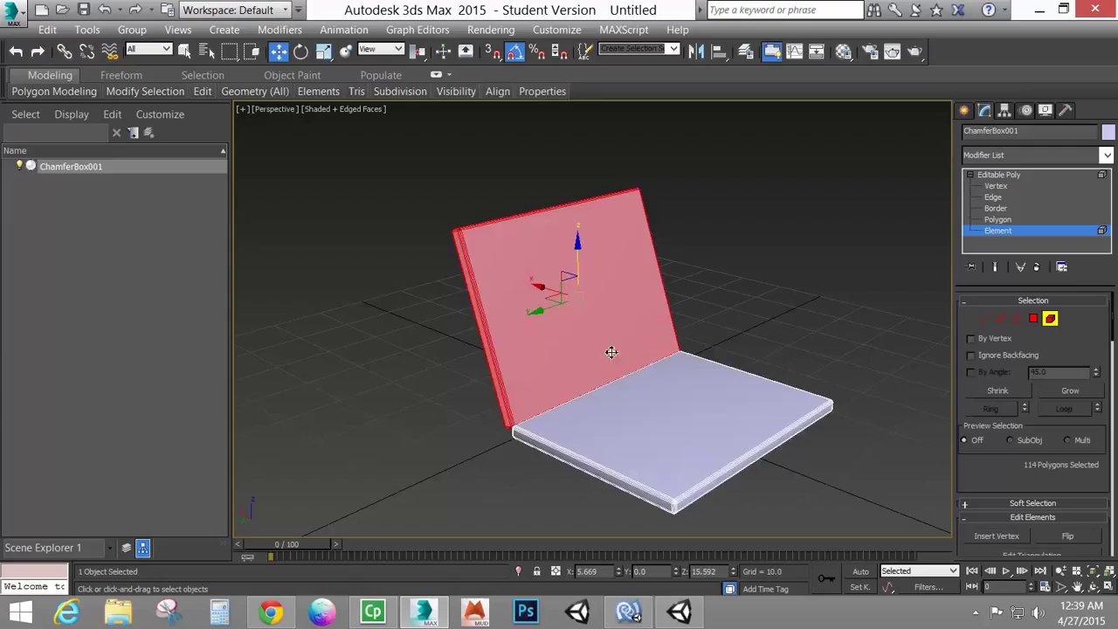
click(659, 404)
click(601, 382)
click(644, 435)
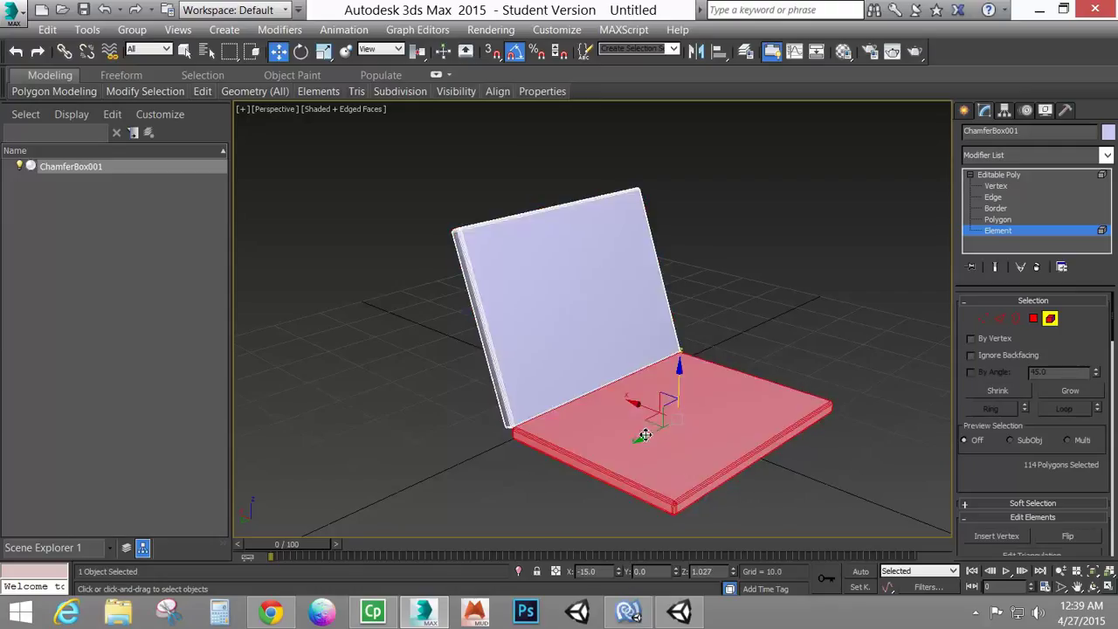
click(584, 343)
click(696, 425)
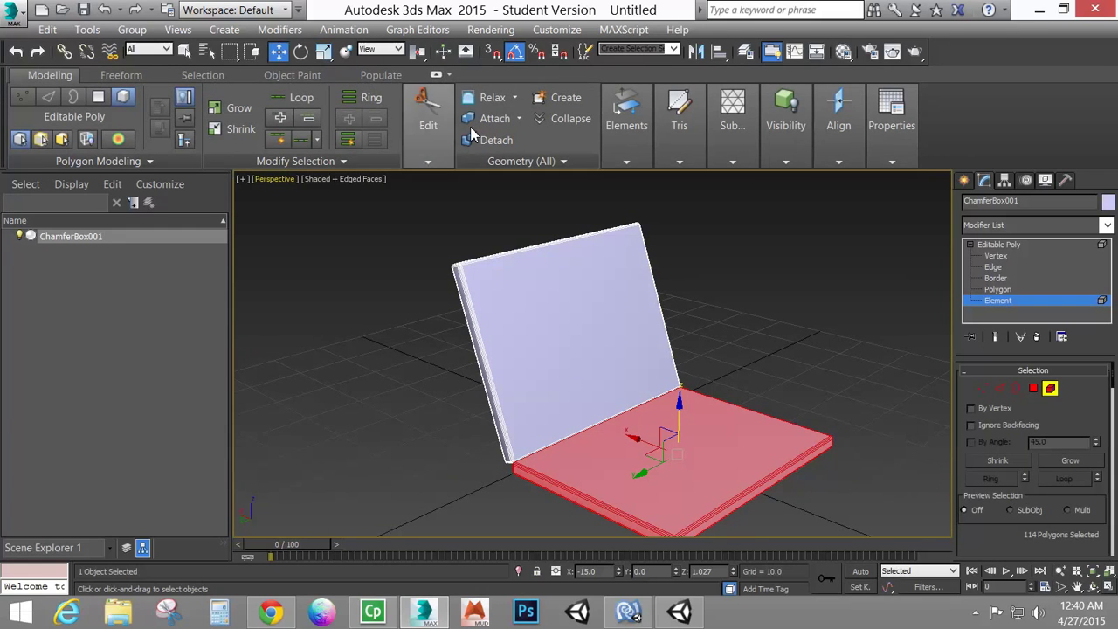
Step: Leave Element level and use Swift Loop to add two edge loops across the base, parallel to the hinge: one near the hinge, one past mid-depth
click(1050, 390)
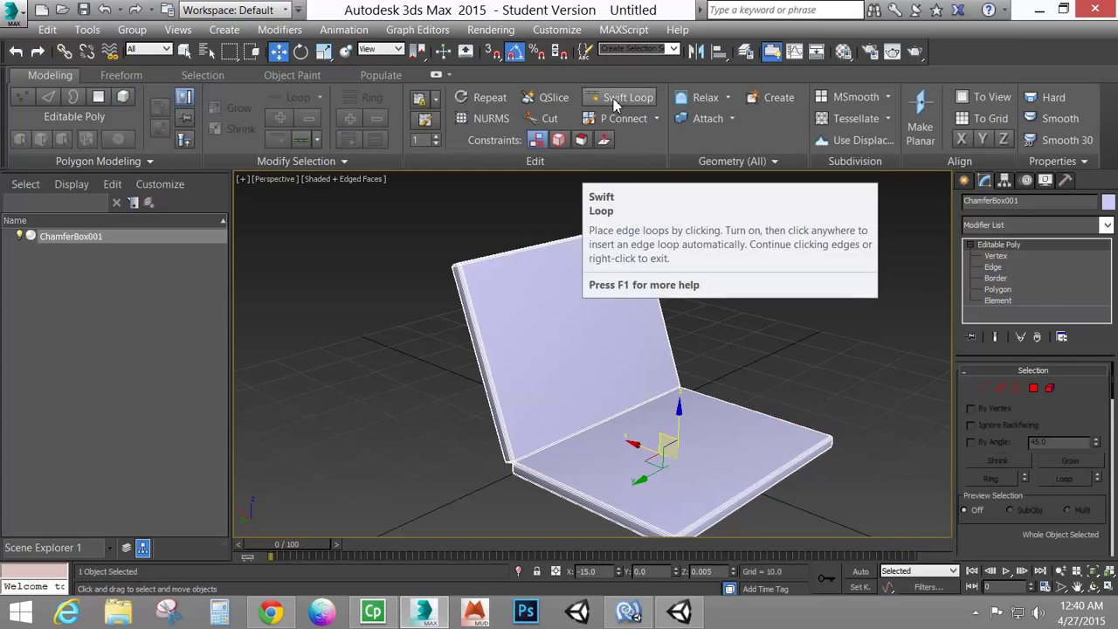
click(609, 99)
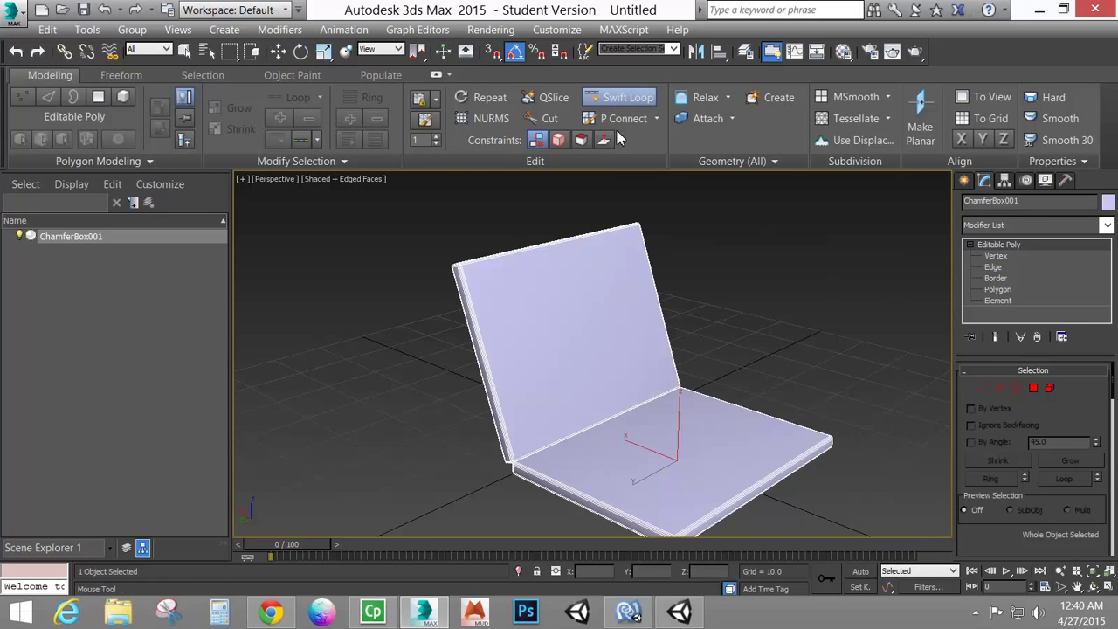
alt+middle_drag(631, 397, 651, 399)
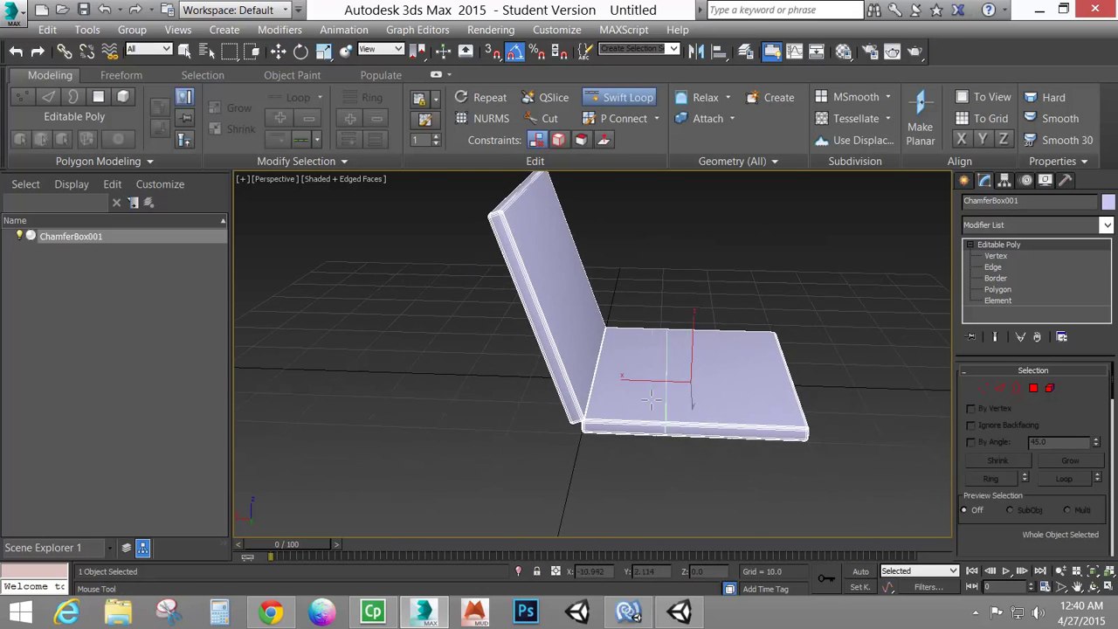
scroll(650, 400, up, 3)
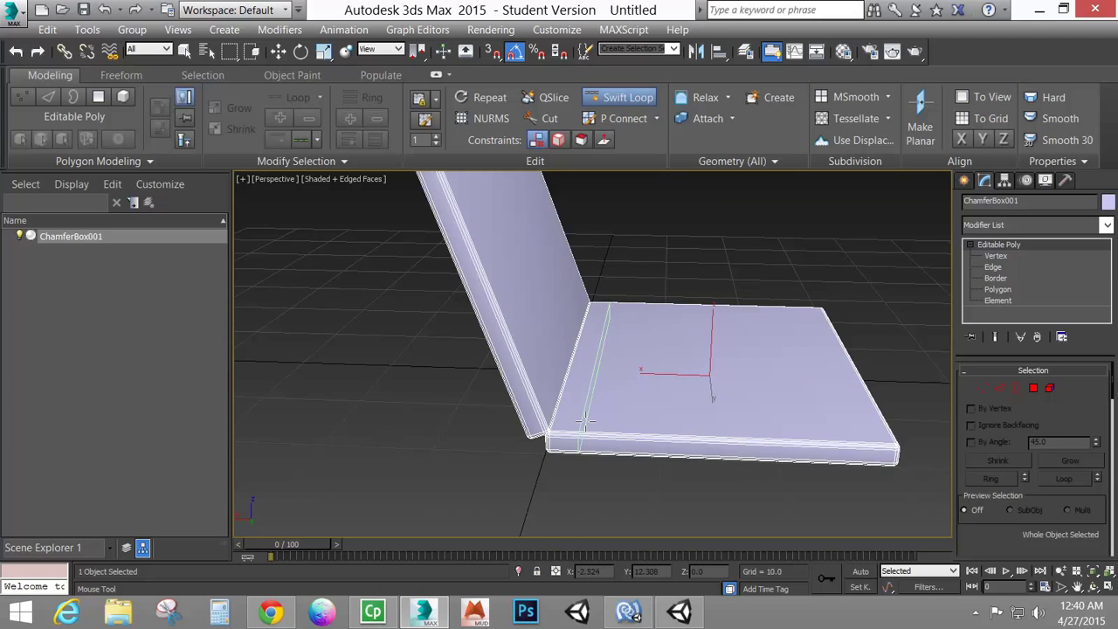
click(585, 423)
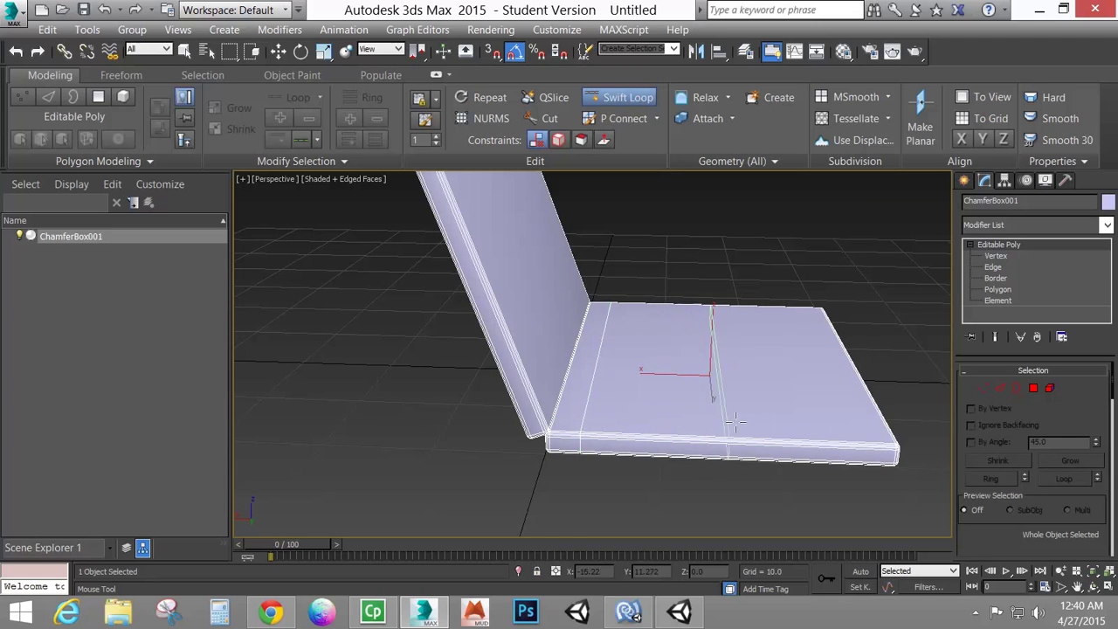
click(764, 419)
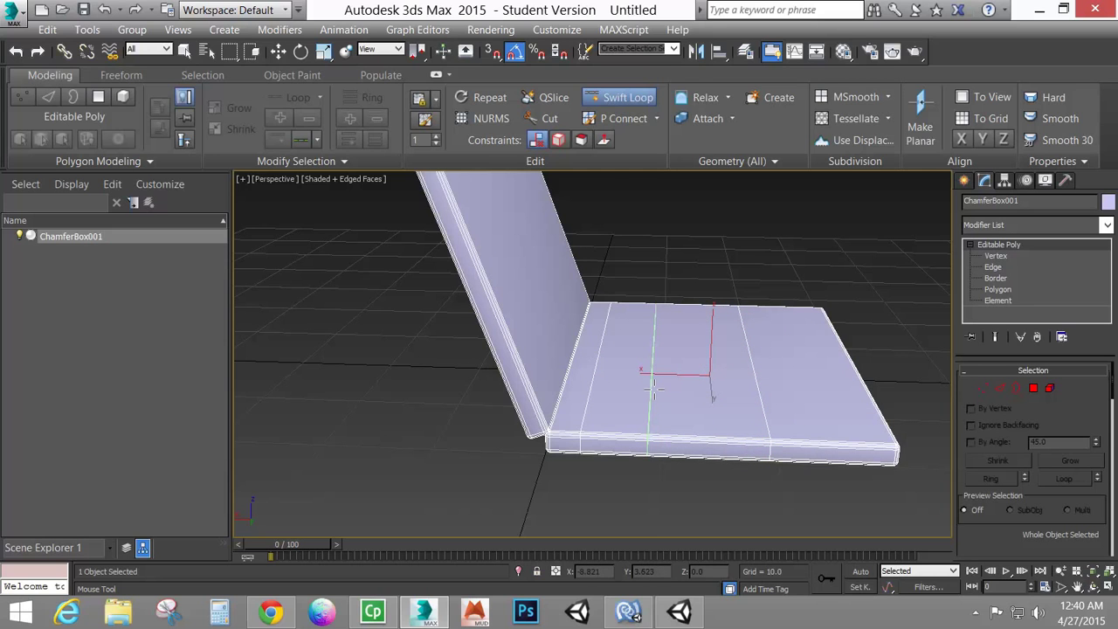
Step: Add Swift Loop edge loops along the base's borders, a second one beside the middle loop, and two front-to-back loops dividing the base into thirds
alt+middle_drag(654, 388, 531, 418)
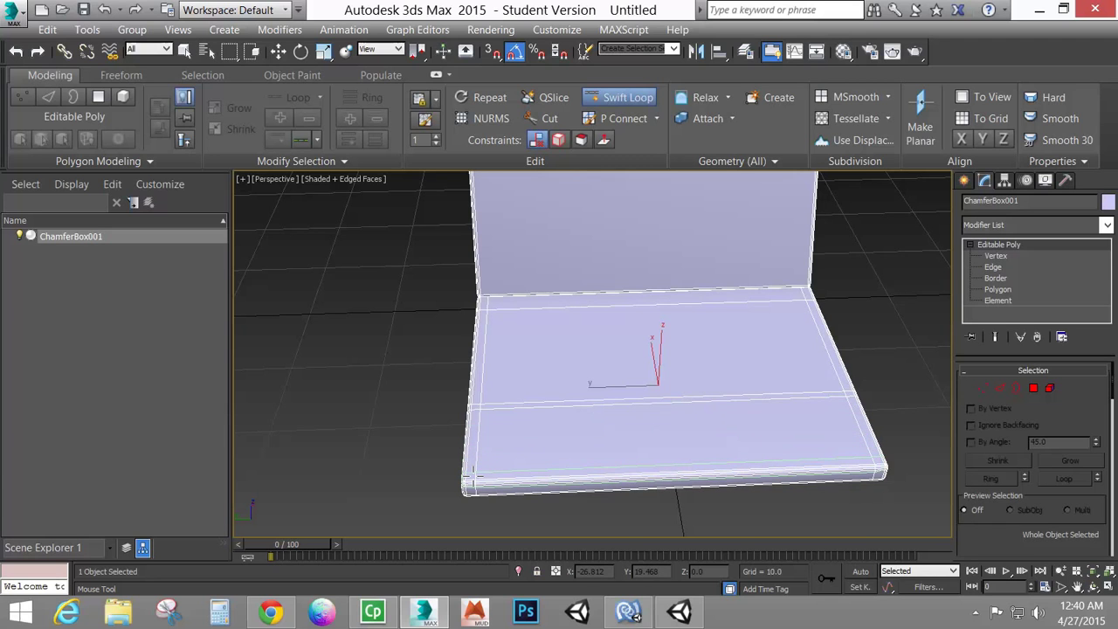
click(472, 476)
mouse_move(472, 476)
alt+middle_down()
mouse_move(498, 472)
mouse_move(471, 475)
alt+middle_up()
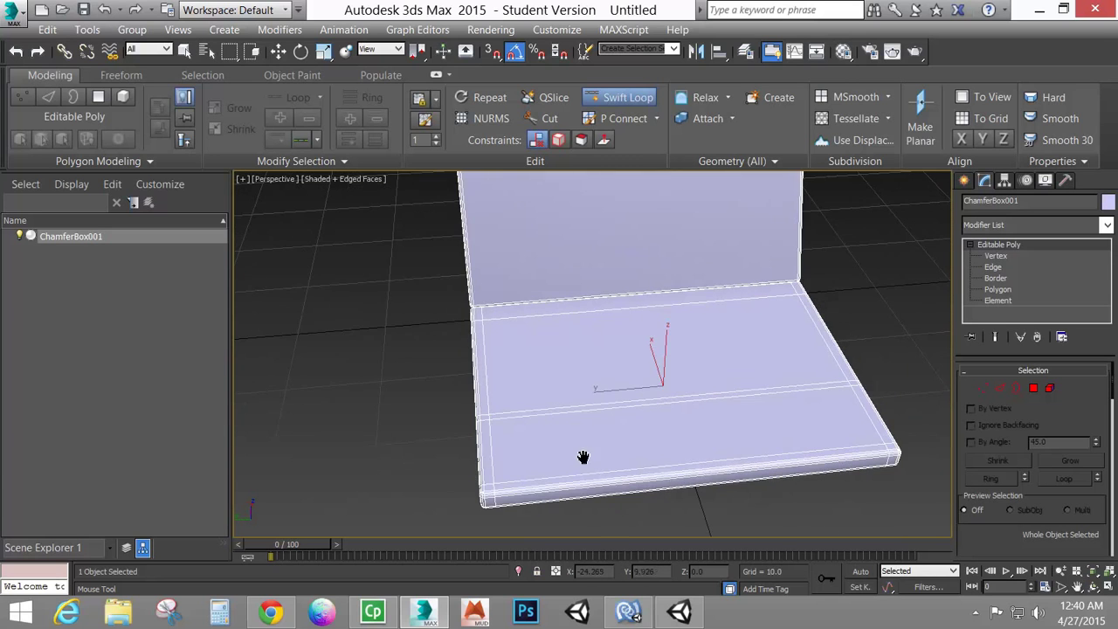
middle_drag(585, 457, 589, 391)
click(571, 394)
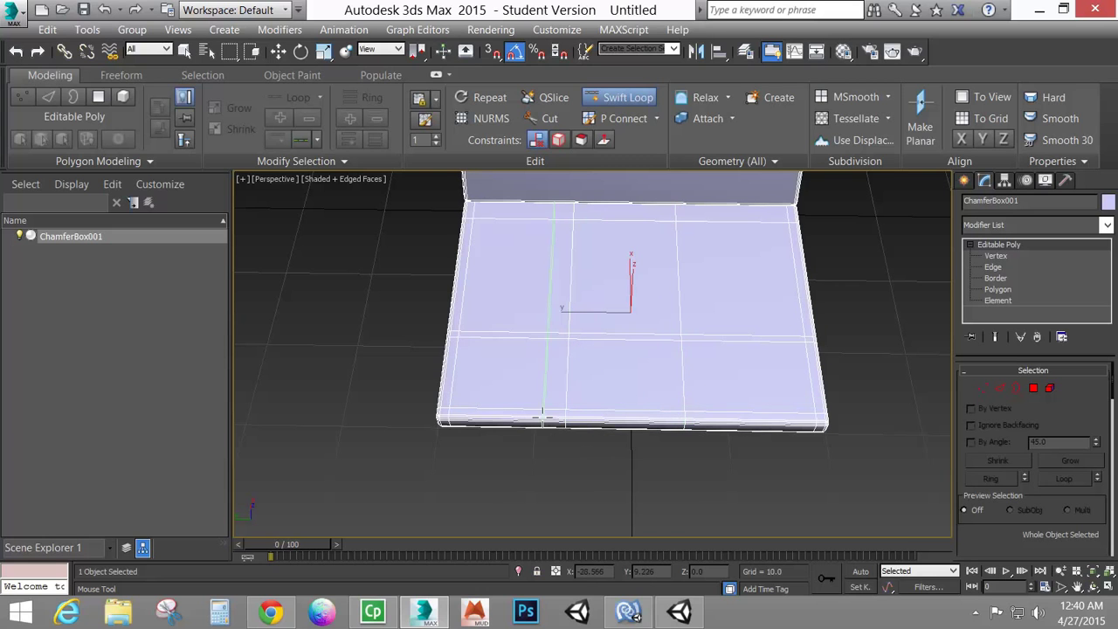
key(w)
Step: At Polygon level, select the three large polygons across the base's rear area, next to the hinge
alt+middle_drag(487, 449, 565, 408)
scroll(565, 408, up, 2)
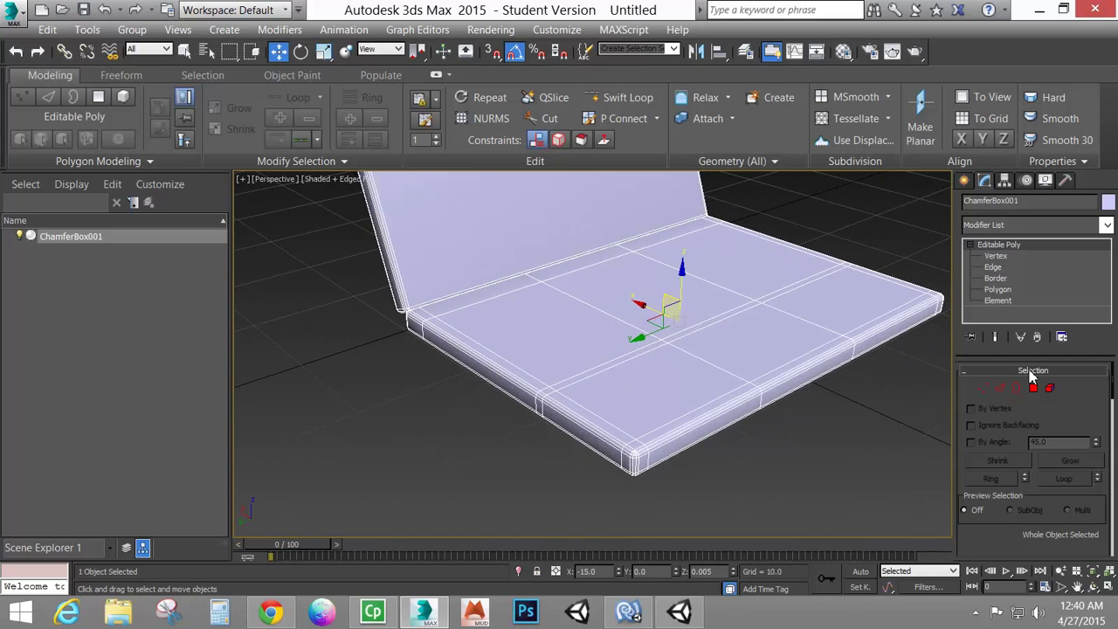
click(1035, 390)
click(545, 336)
ctrl+click(655, 288)
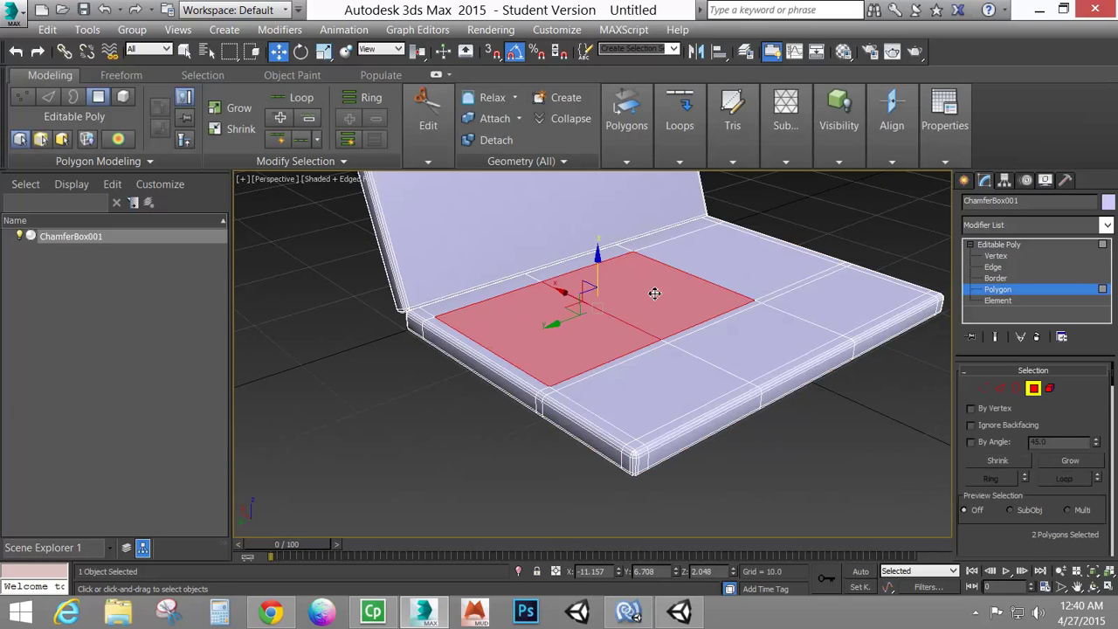
ctrl+click(744, 254)
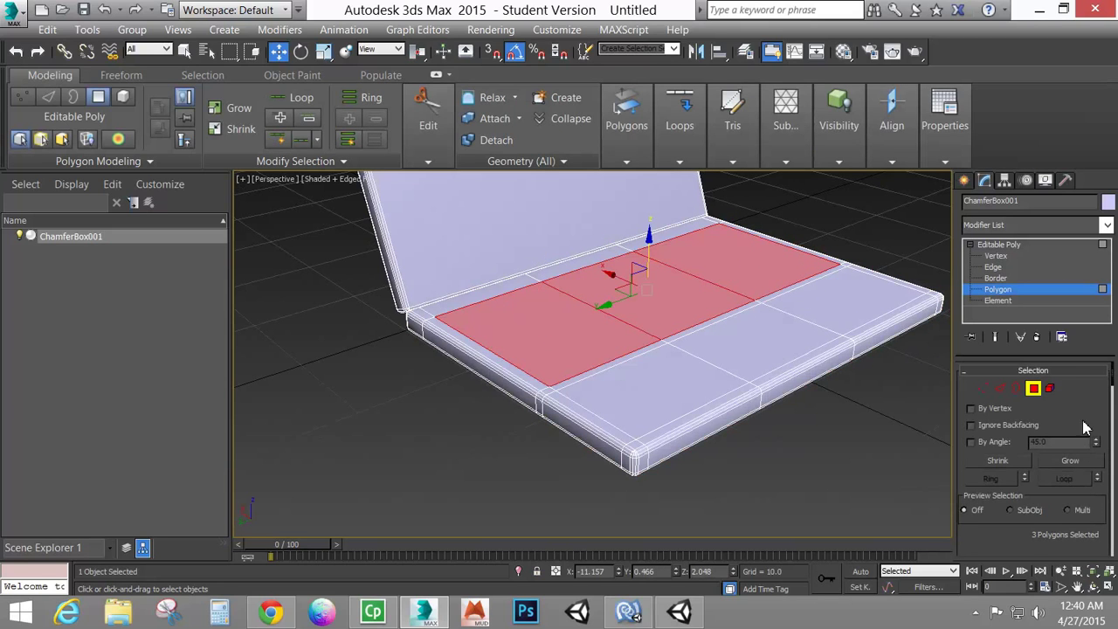
Step: Bevel the three selected polygons down into the base with a height of -0.323 and a slightly negative outline
drag(1088, 428, 1059, 186)
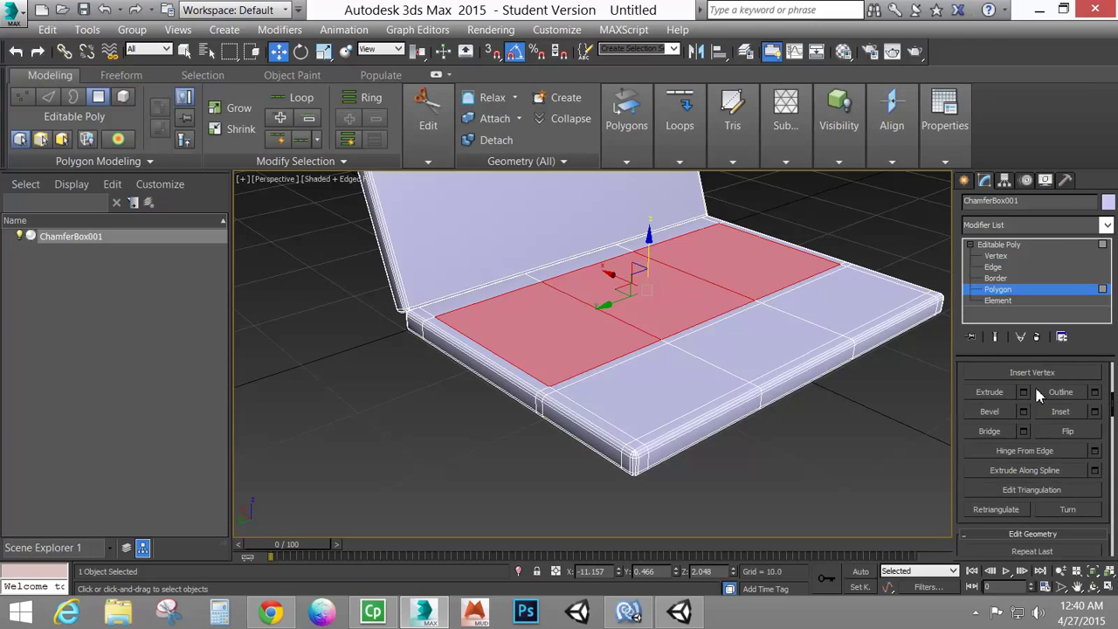
click(1023, 414)
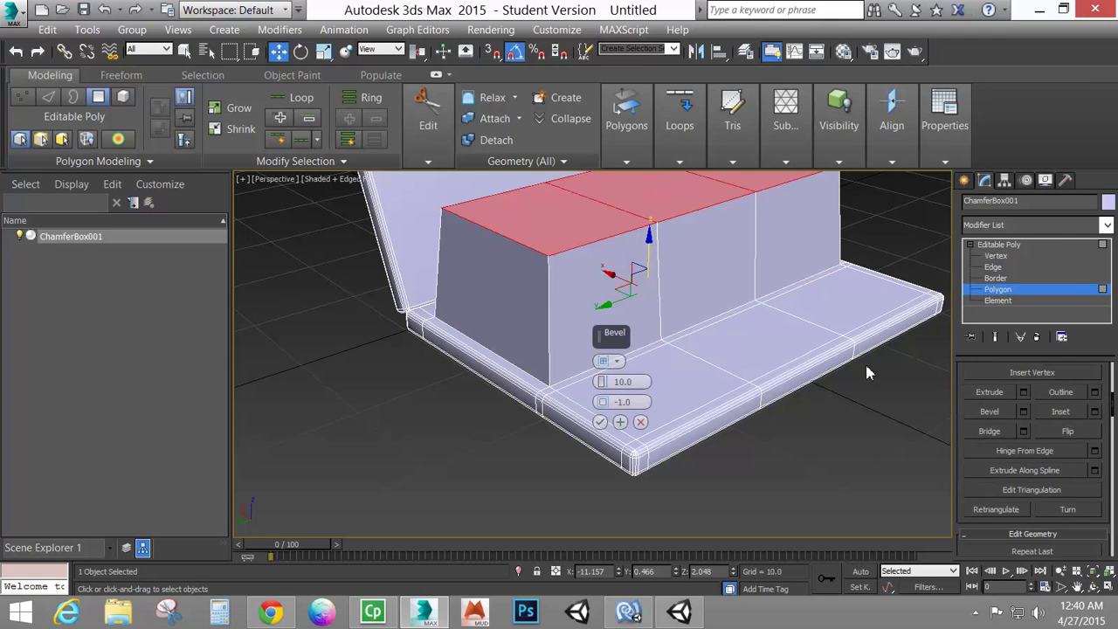
right_click(603, 385)
right_click(602, 402)
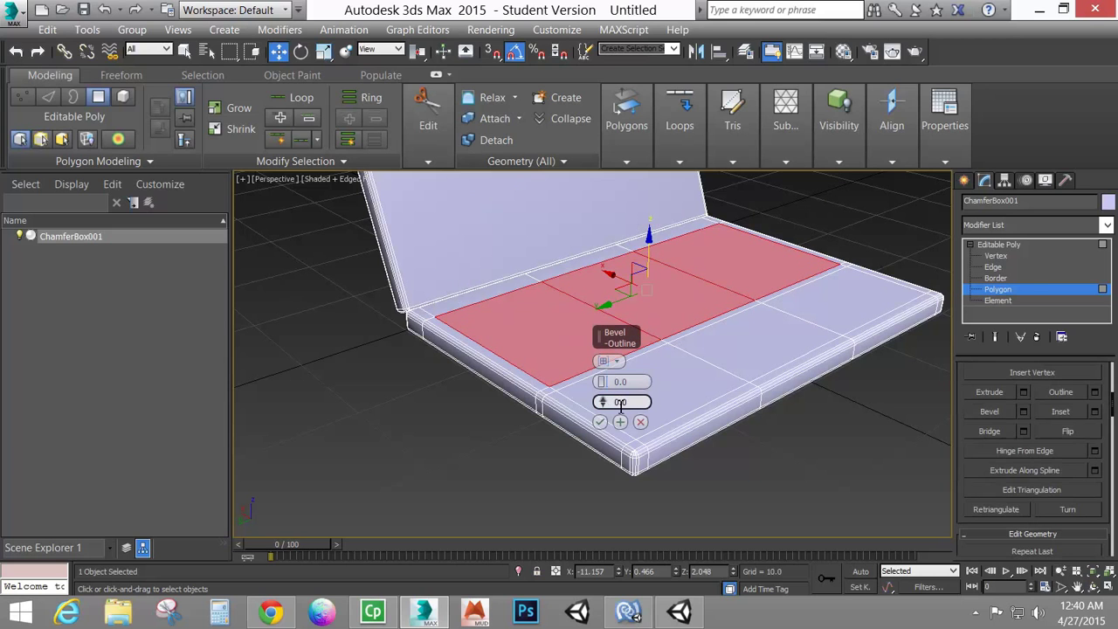
alt+middle_drag(616, 474, 650, 458)
scroll(651, 456, up, 5)
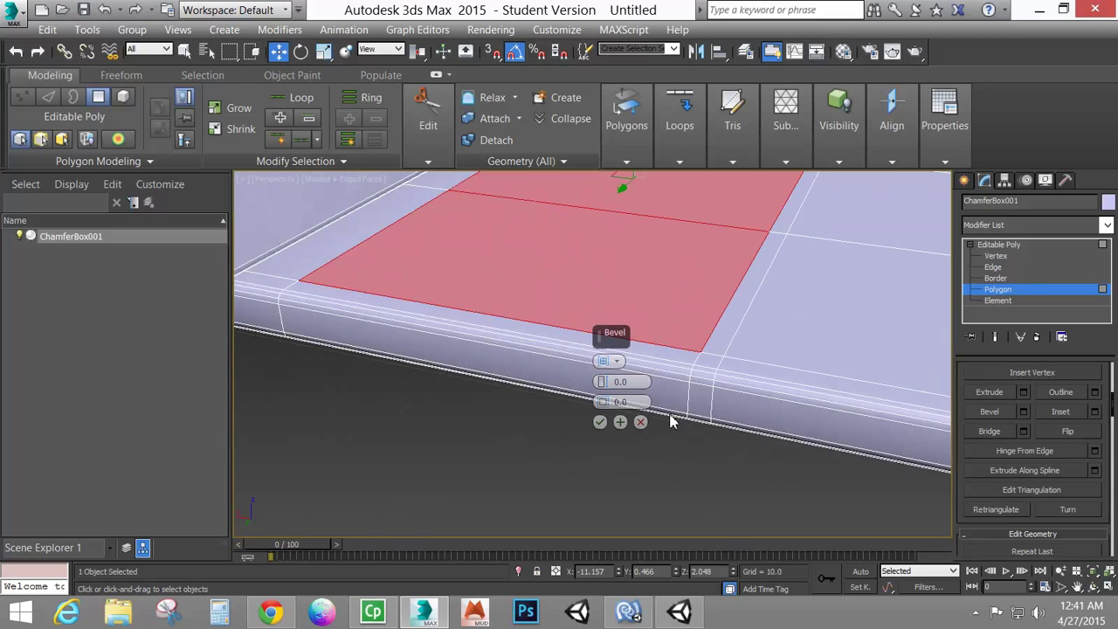
drag(602, 382, 600, 382)
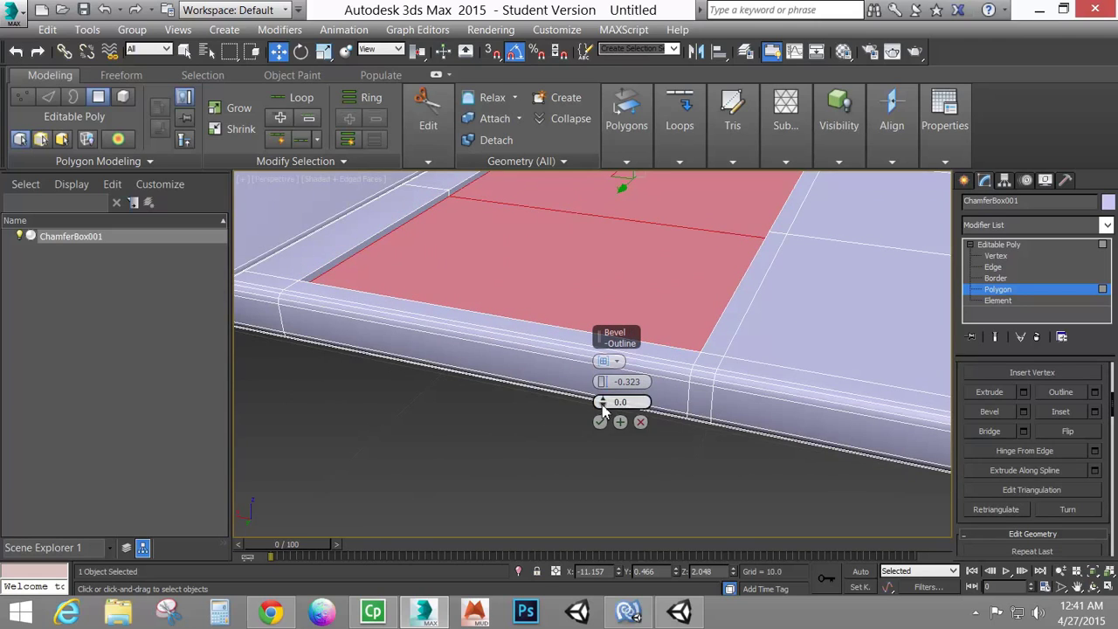
alt+middle_drag(789, 375, 752, 373)
middle_drag(752, 373, 783, 380)
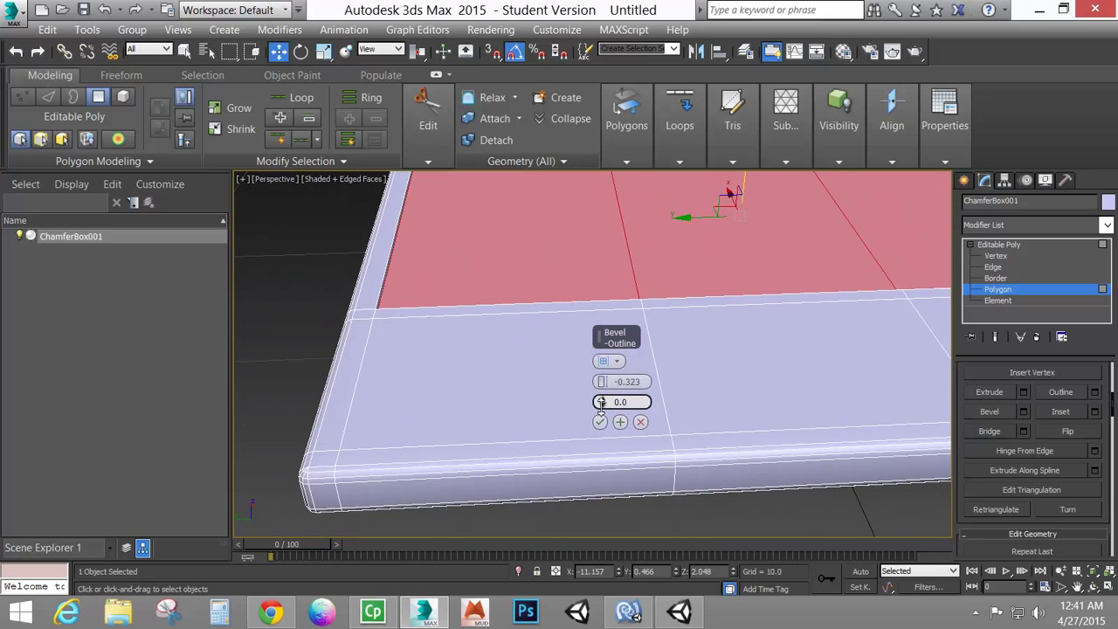
mouse_move(601, 404)
mouse_down()
mouse_move(597, 431)
mouse_move(594, 400)
mouse_up()
click(600, 422)
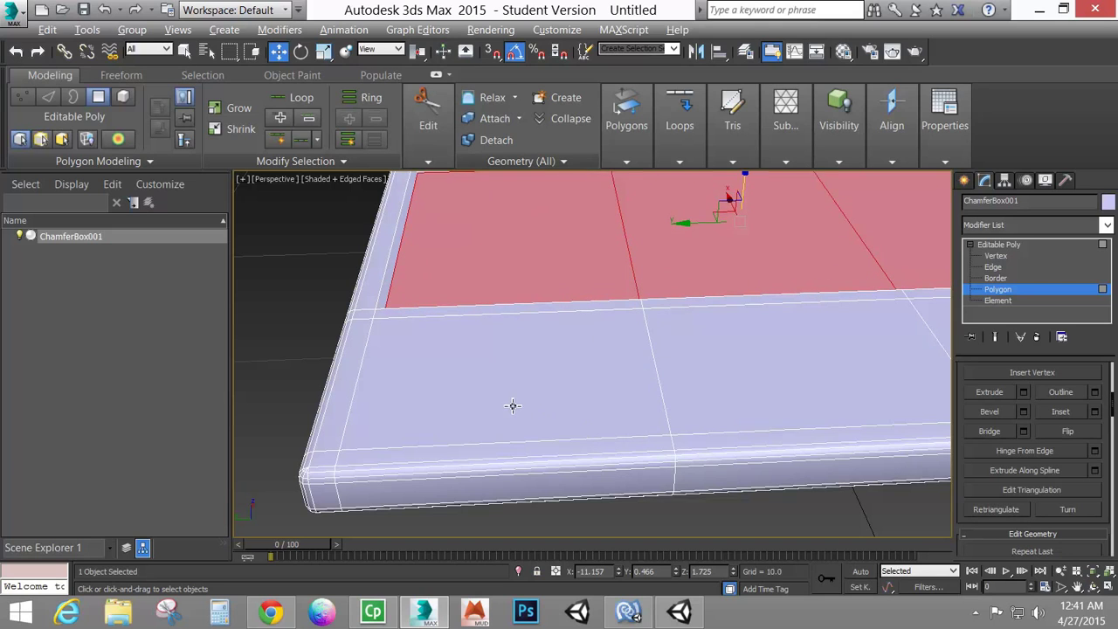
alt+middle_drag(513, 406, 599, 379)
scroll(629, 435, down, 4)
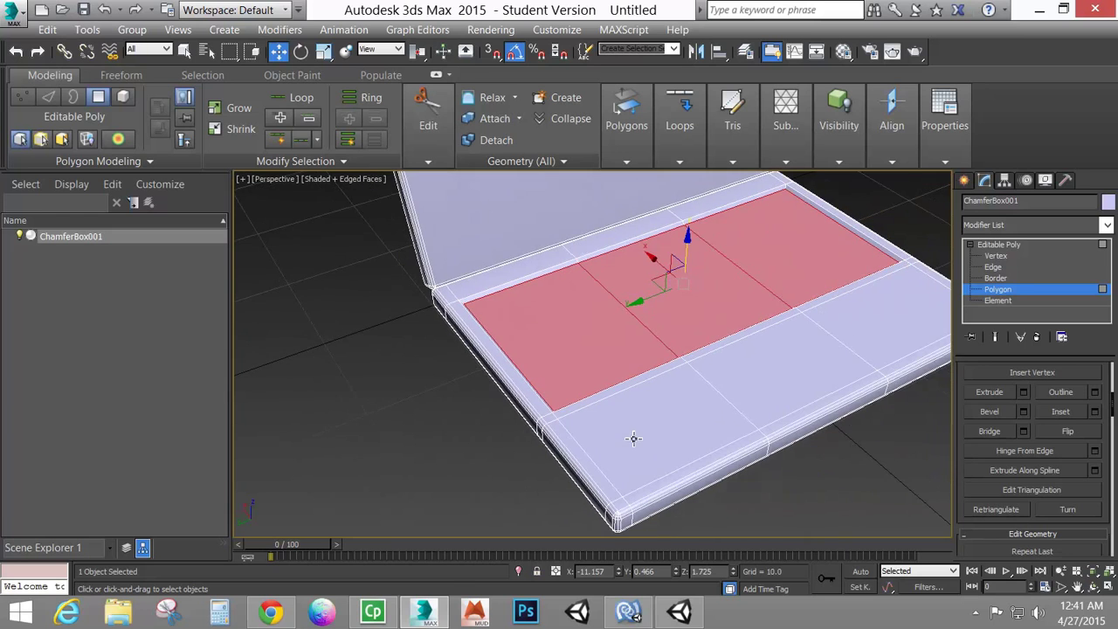
click(1000, 246)
click(999, 293)
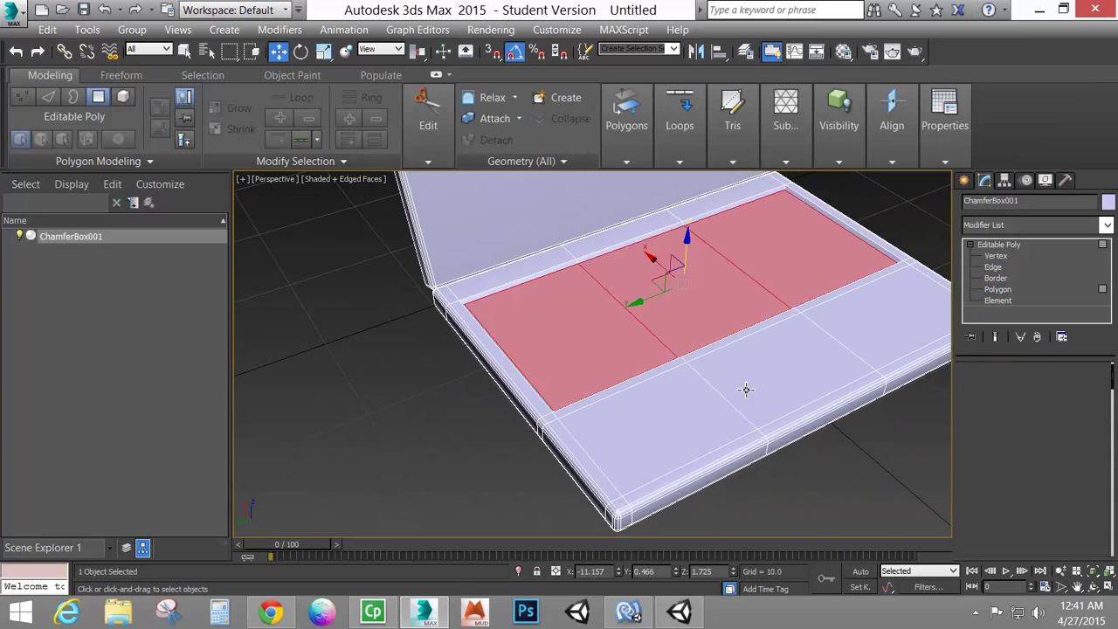
click(746, 390)
alt+middle_drag(737, 430, 776, 419)
scroll(775, 418, up, 4)
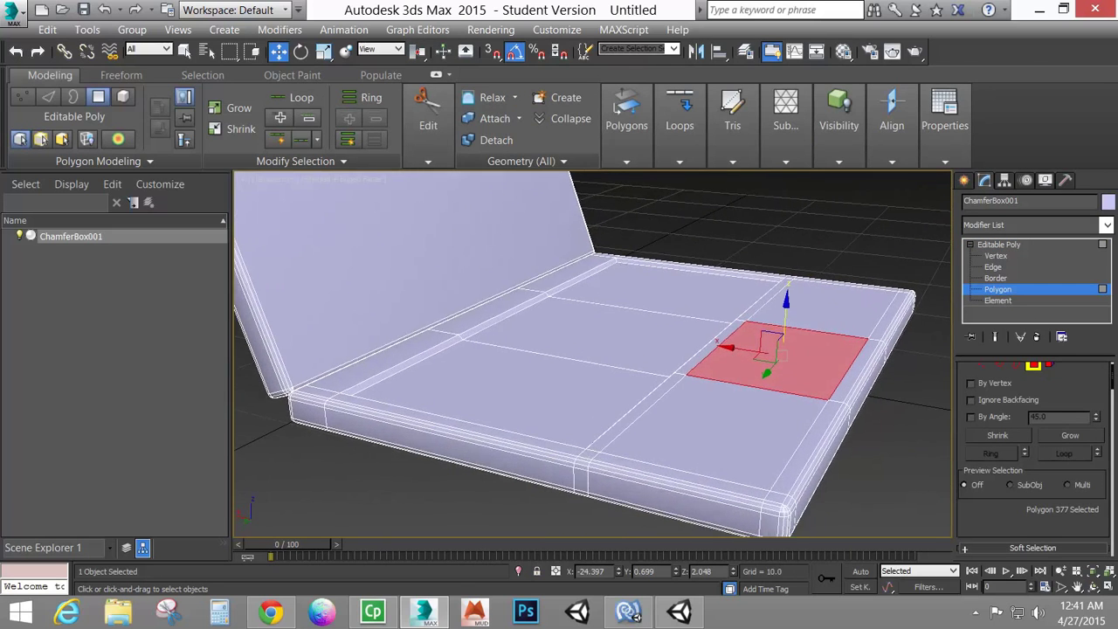
alt+middle_drag(852, 382, 787, 429)
Step: Leave Polygon level and add a front-to-back Swift Loop edge loop through the centre of the base's middle third
click(1036, 367)
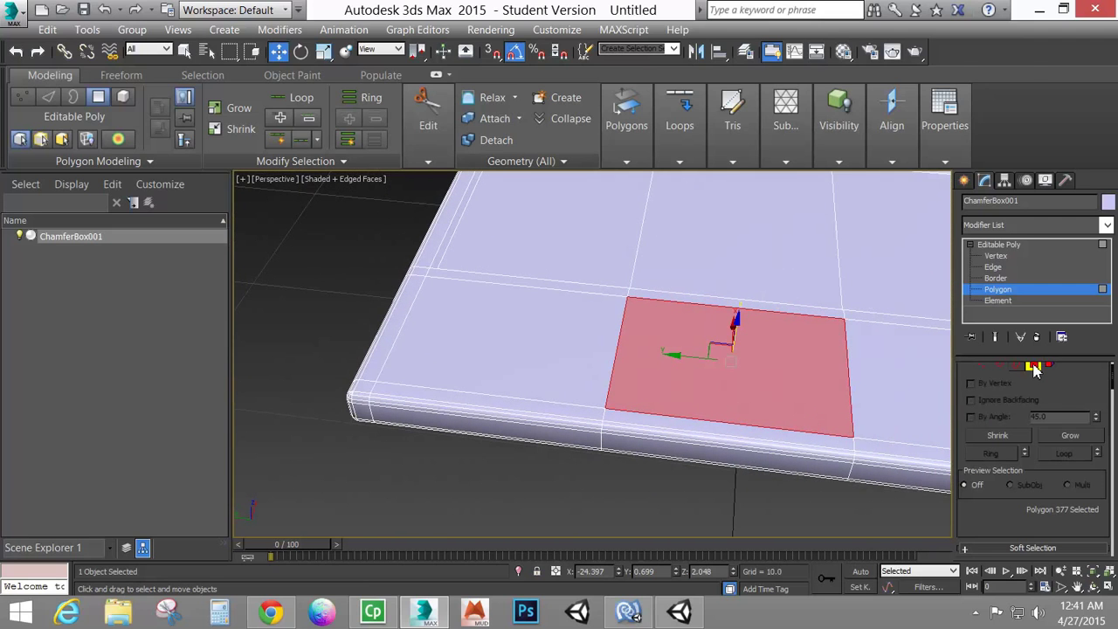
click(626, 98)
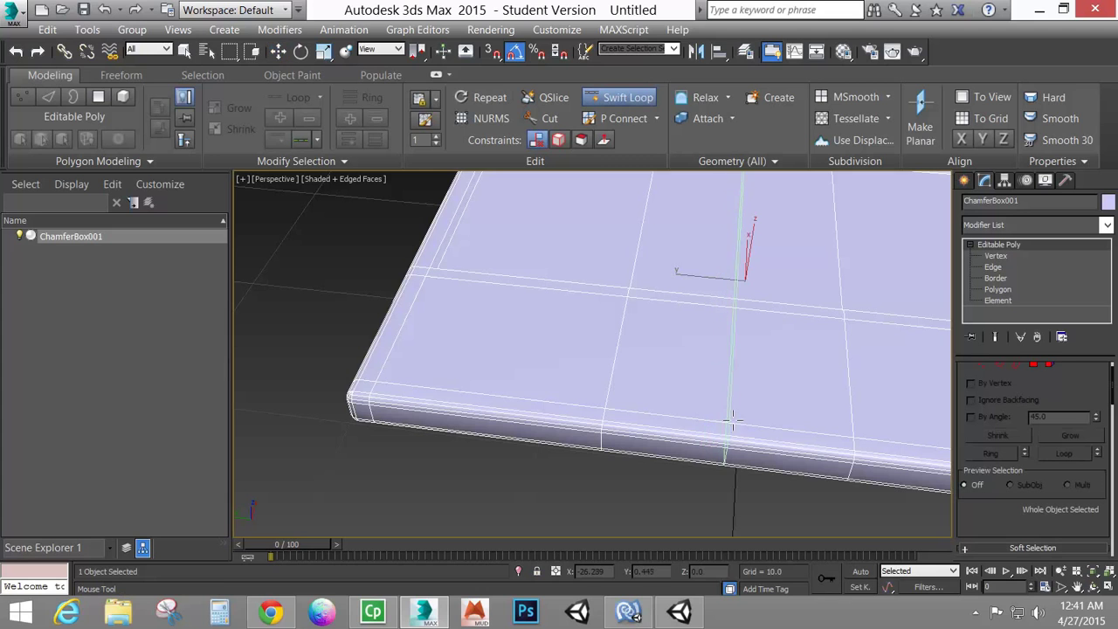
key(w)
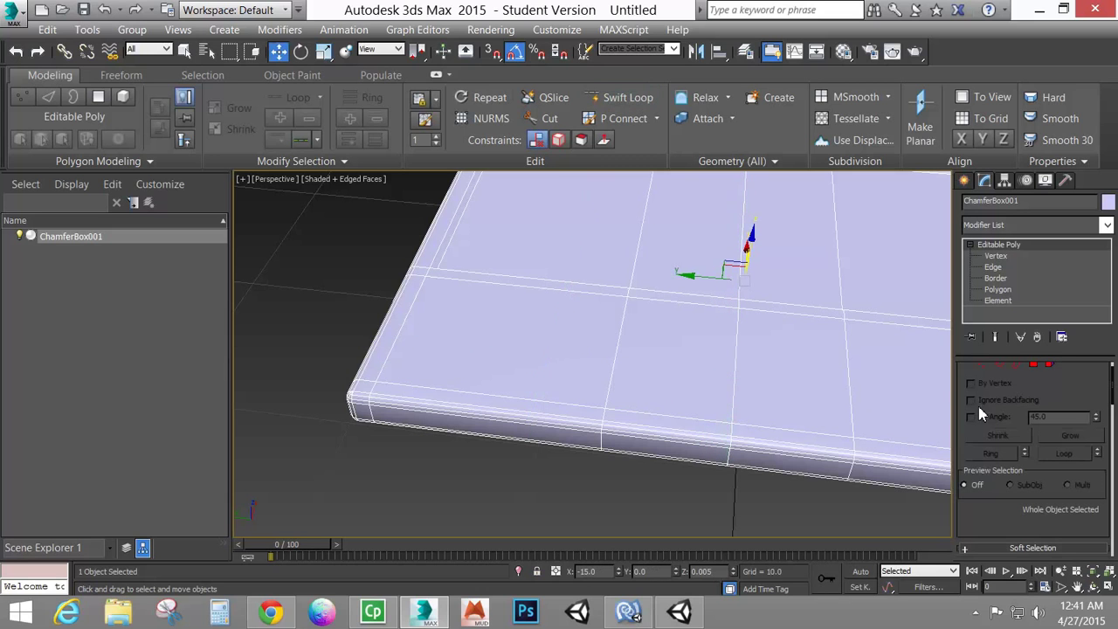
Step: At Polygon level, select the four narrow polygons wrapping the base's rounded front edge, just left of the centre loop
click(1034, 368)
alt+middle_drag(651, 444, 739, 397)
scroll(739, 396, up, 3)
click(736, 404)
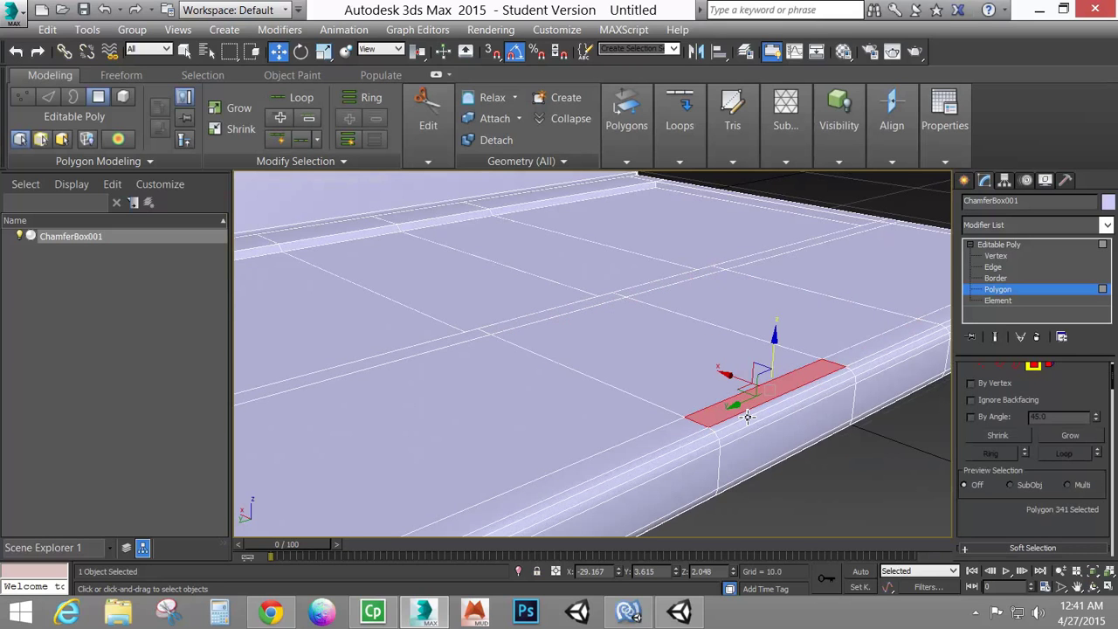
ctrl+click(747, 420)
ctrl+click(747, 427)
ctrl+click(748, 432)
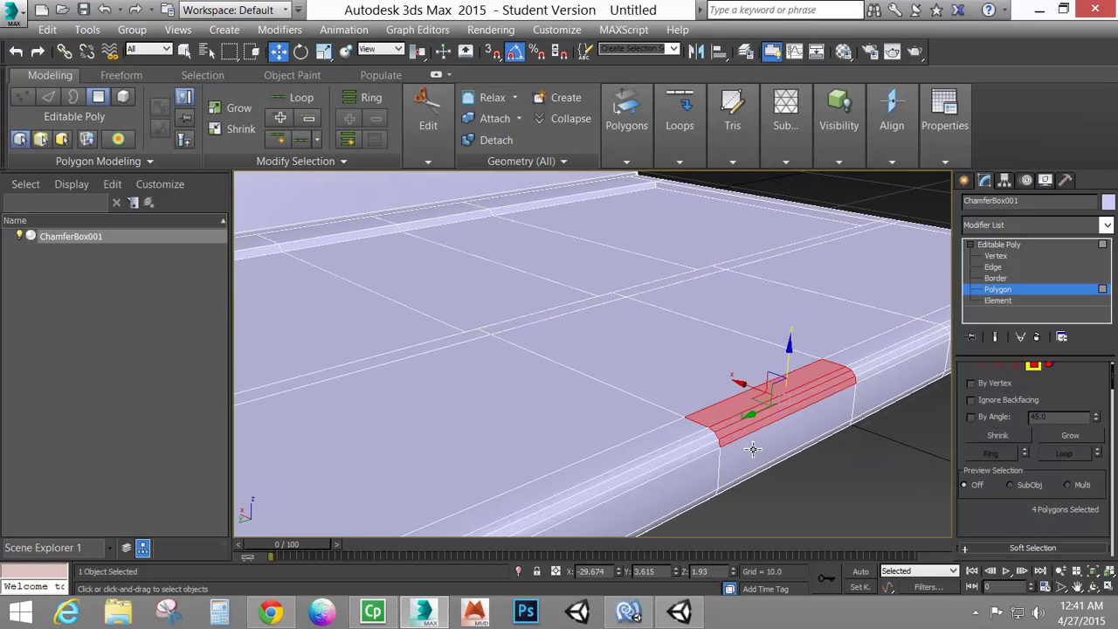
Step: Bevel the four selected front-edge polygons outward with a height of 0.1 and an outline of -0.02
alt+middle_drag(766, 418, 701, 441)
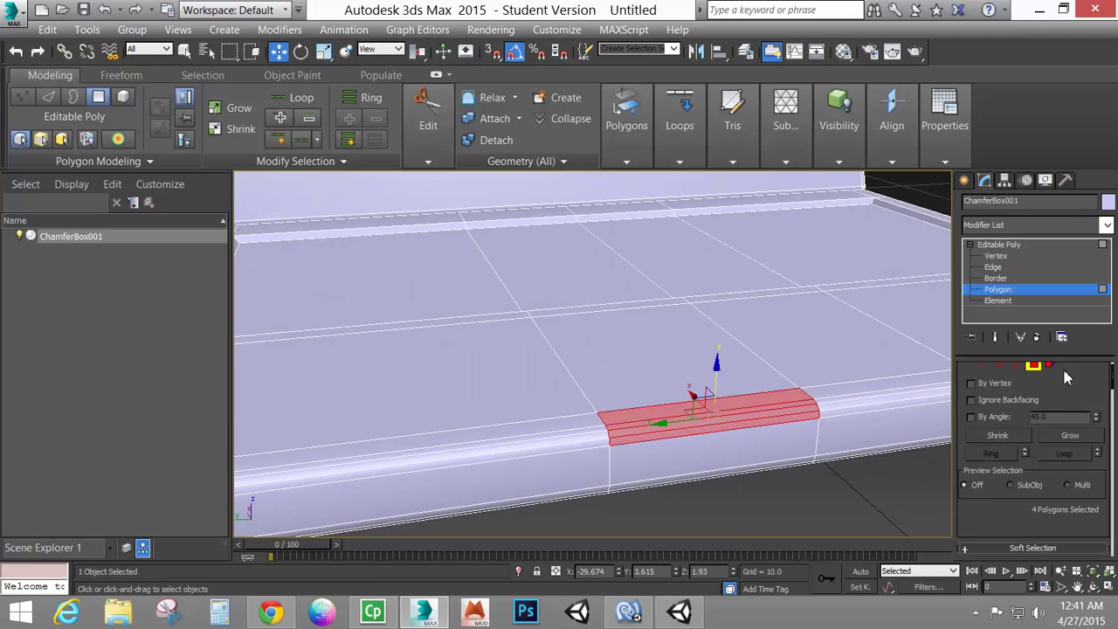
scroll(1092, 385, down, 5)
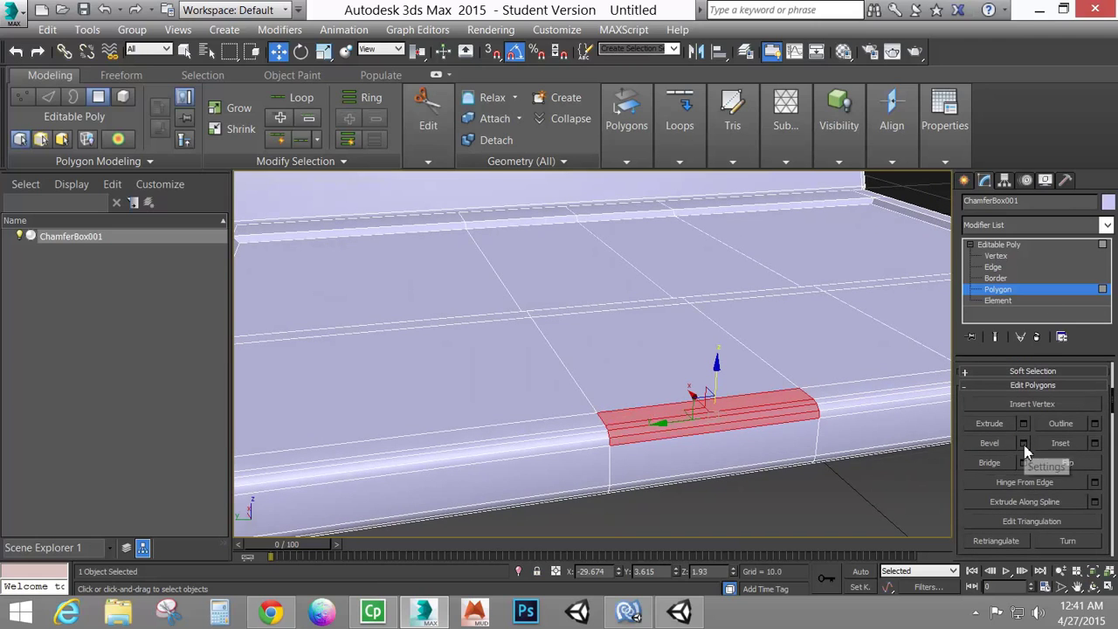
click(1023, 444)
right_click(603, 384)
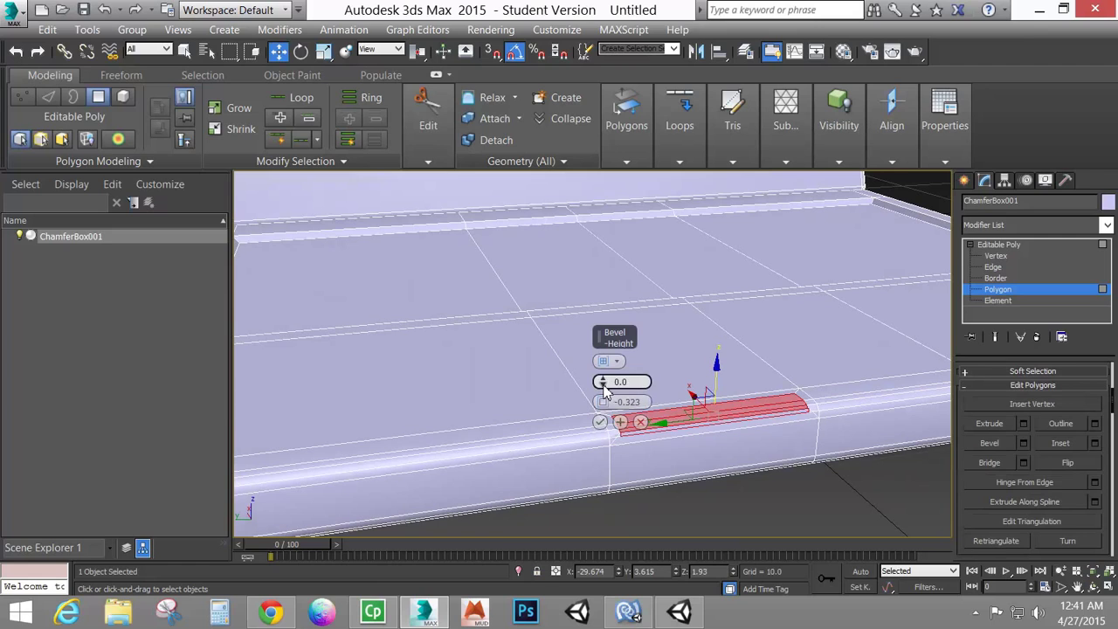
right_click(602, 403)
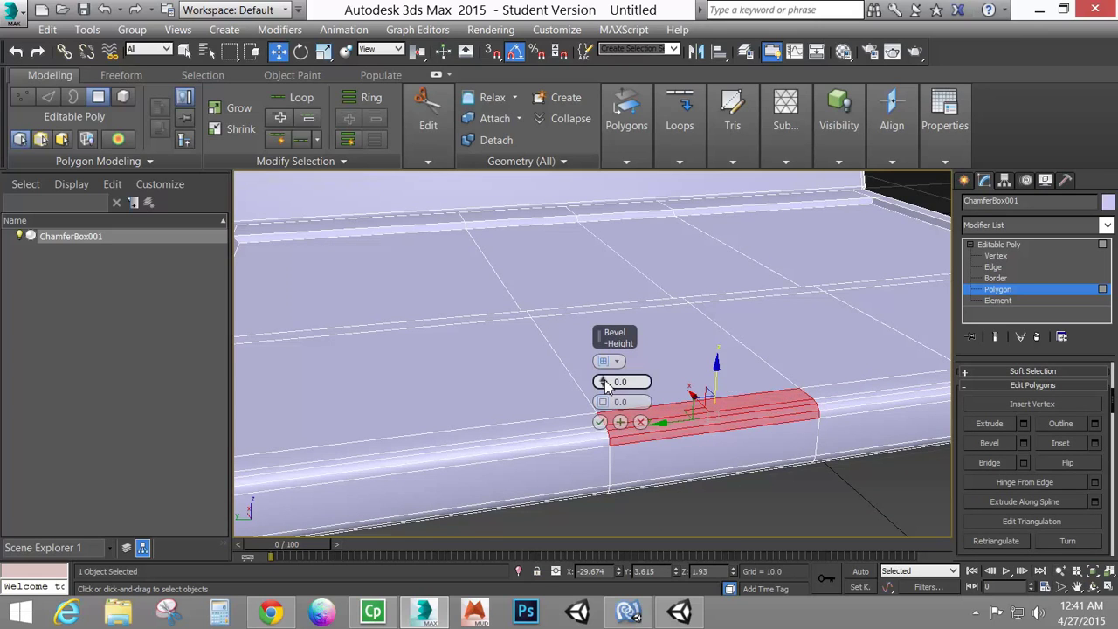
drag(604, 382, 604, 381)
alt+middle_drag(657, 403, 738, 395)
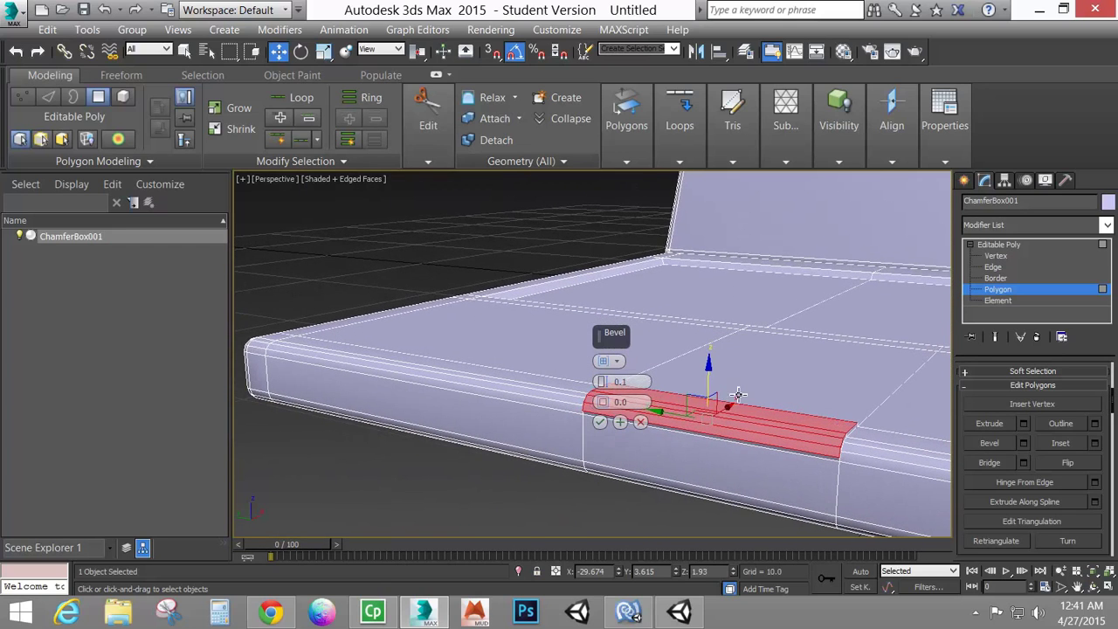
drag(601, 401, 607, 407)
click(603, 406)
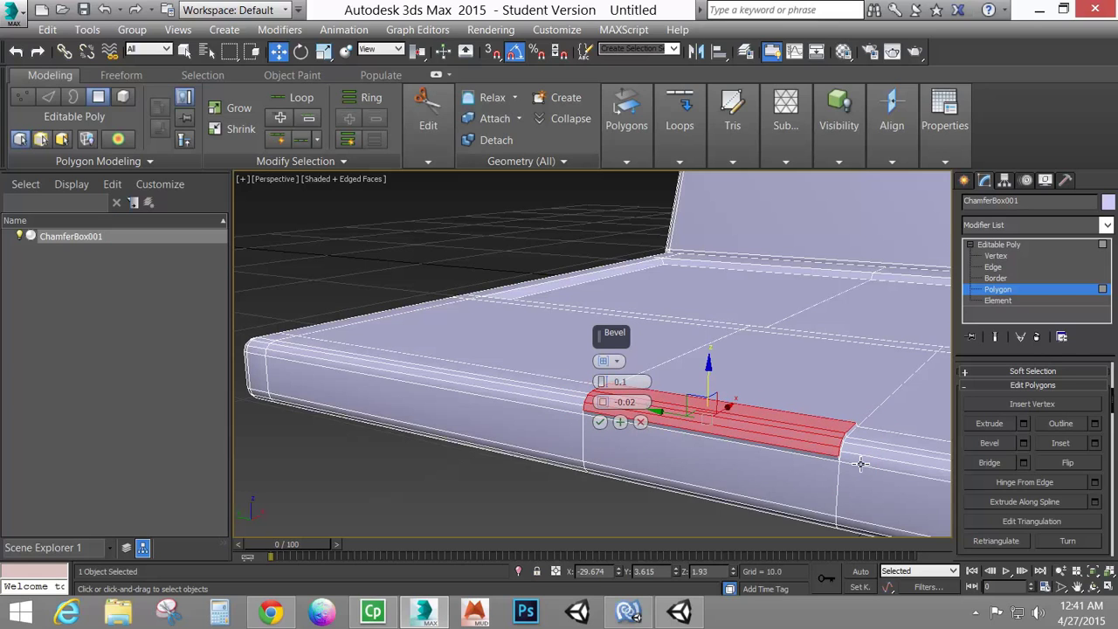
click(600, 423)
Step: Select the matching four narrow polygons on the rounded front edge, just right of the centre loop
click(886, 439)
ctrl+click(874, 446)
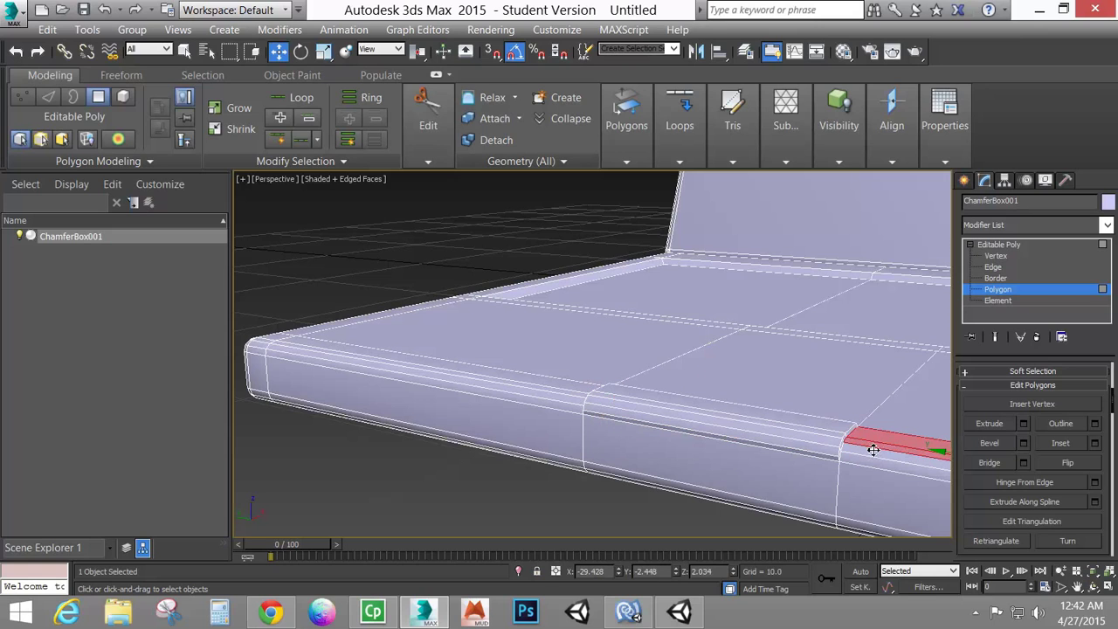
ctrl+click(870, 453)
ctrl+click(864, 461)
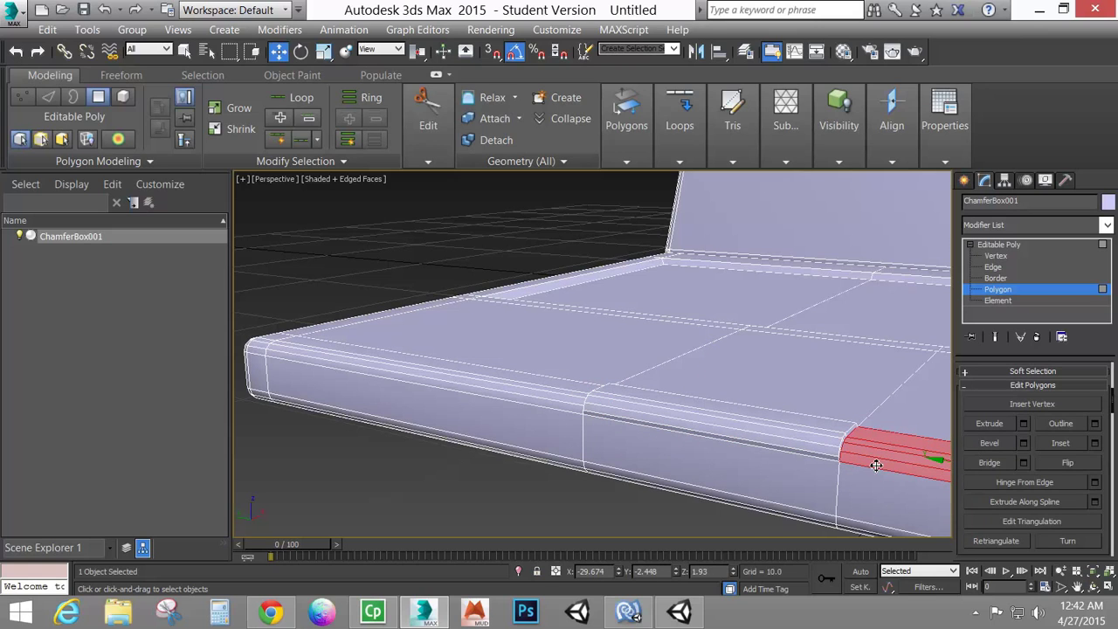
Step: Bevel the four selected front-edge polygons outward with a height of 0.1 and an outline of -0.02, then clear the polygon selection
middle_drag(915, 466, 679, 420)
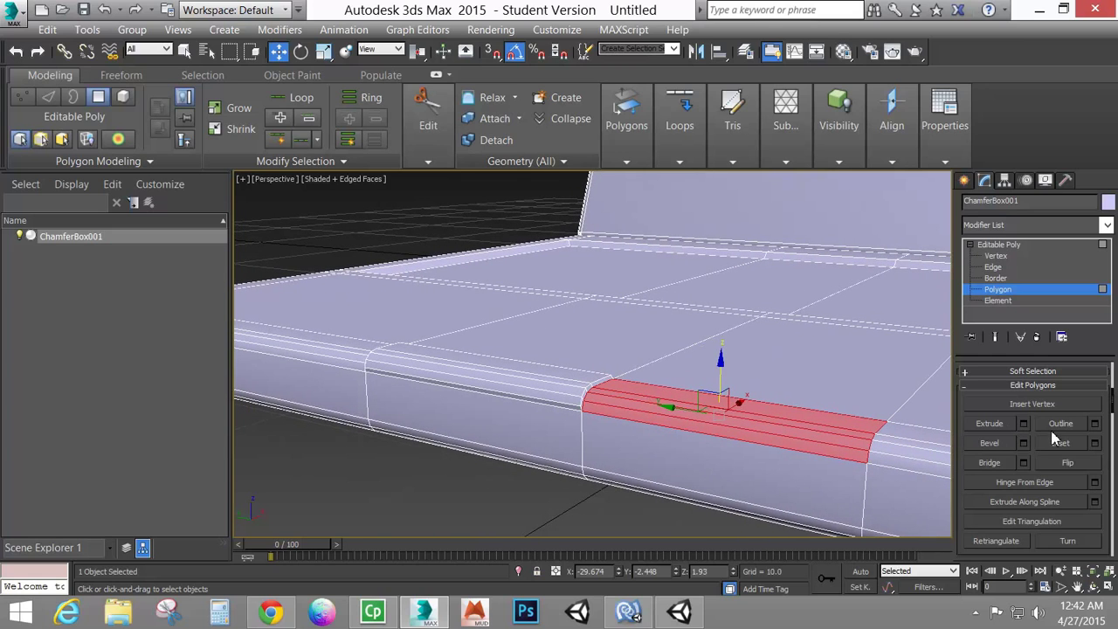
click(1023, 443)
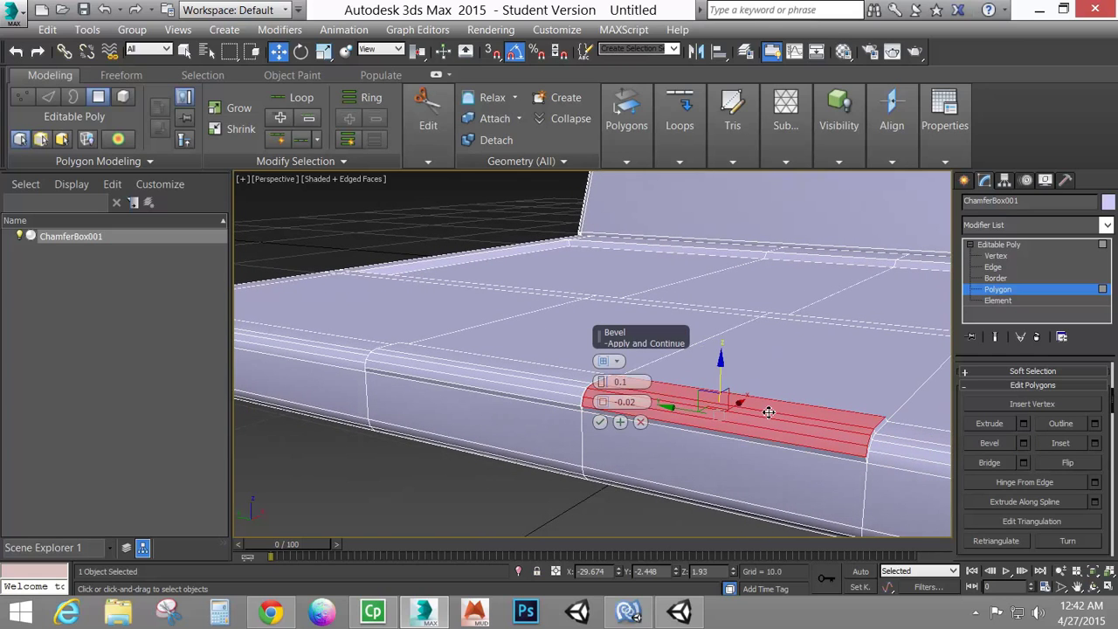
click(600, 421)
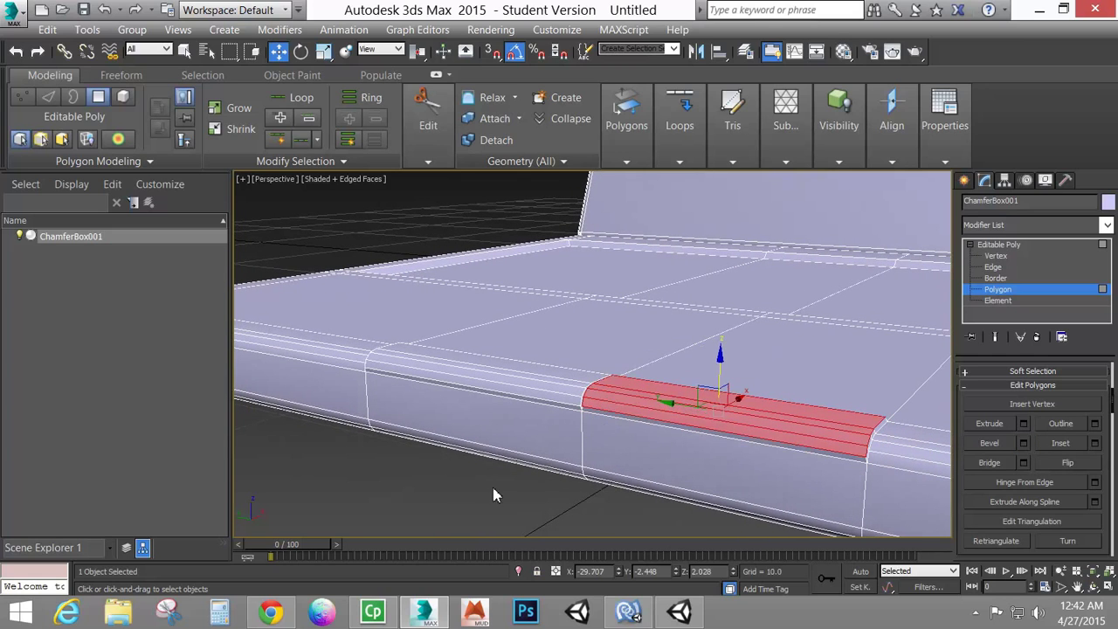
click(493, 487)
Step: Bevel the two central touchpad polygons in front of the keyboard recess by 0.1 with a -0.02 outline, and leave Polygon level
alt+middle_drag(542, 468, 392, 401)
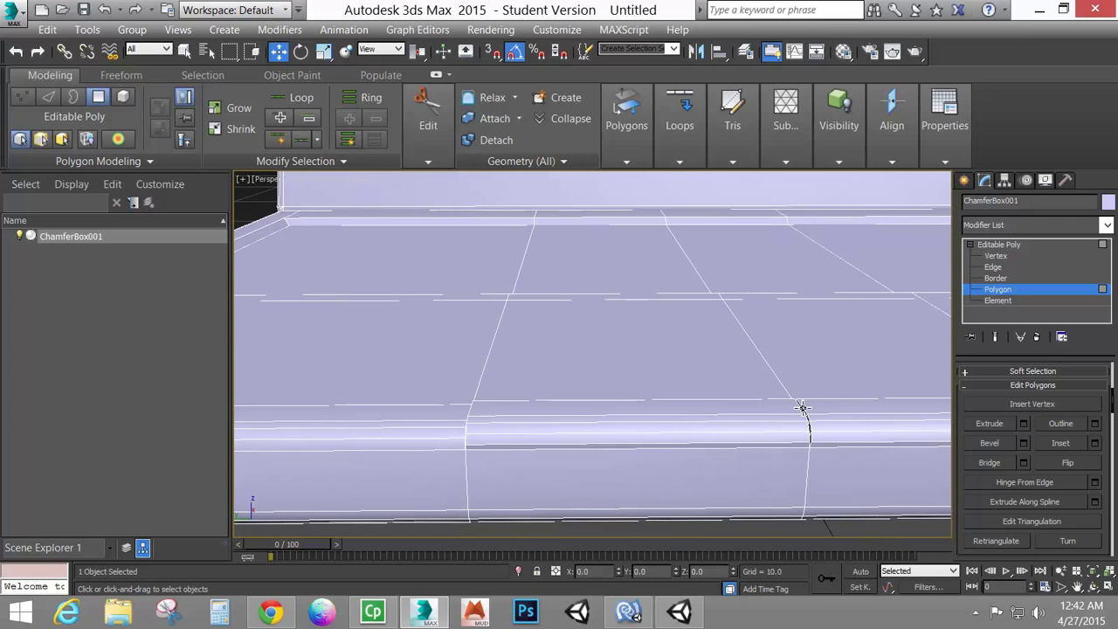
middle_drag(820, 440, 595, 443)
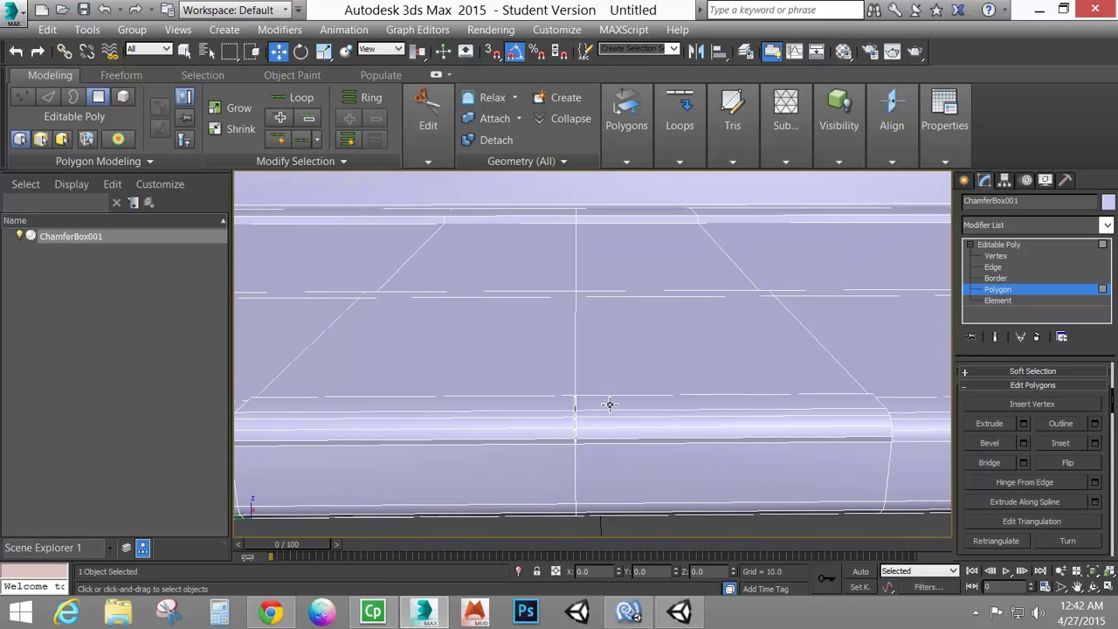
click(620, 361)
alt+middle_drag(500, 350, 694, 401)
click(1023, 443)
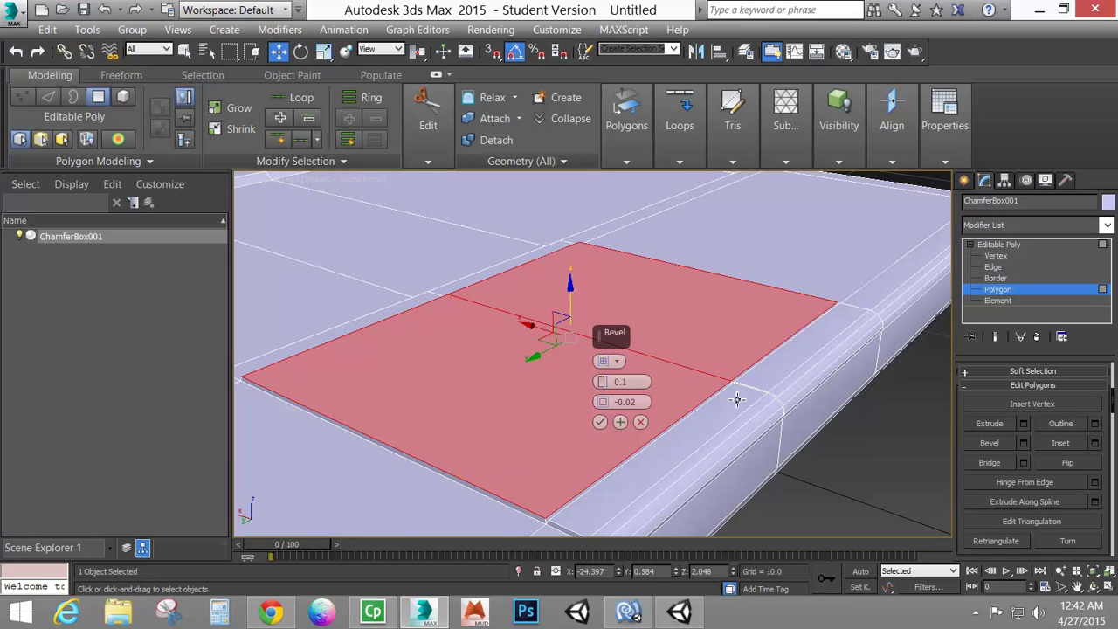
click(599, 422)
scroll(602, 457, down, 2)
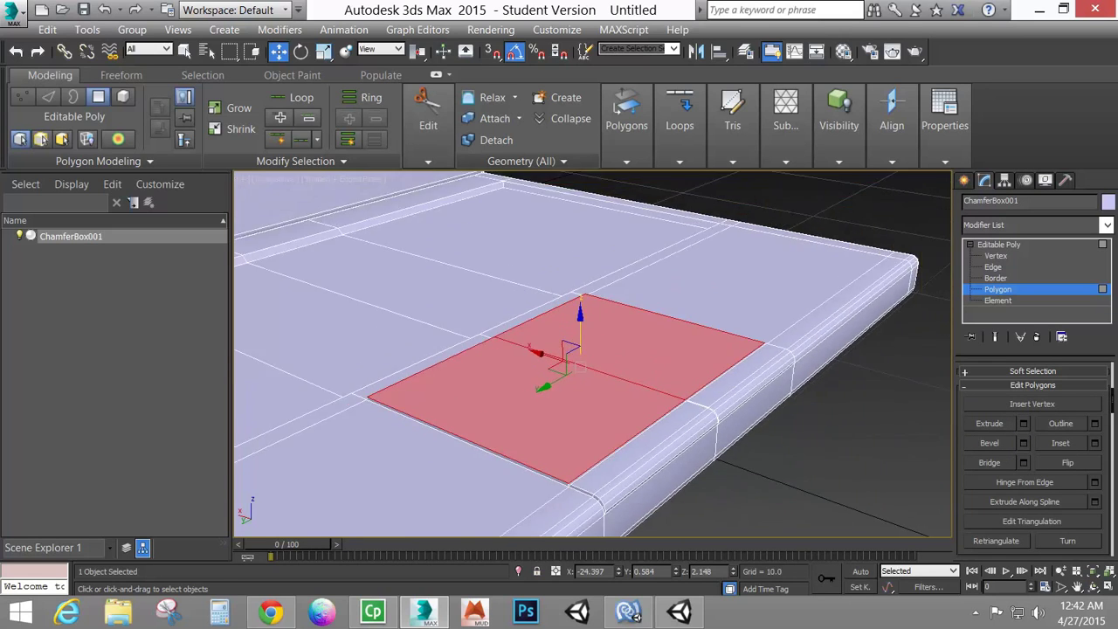
scroll(603, 507, down, 1)
click(1020, 243)
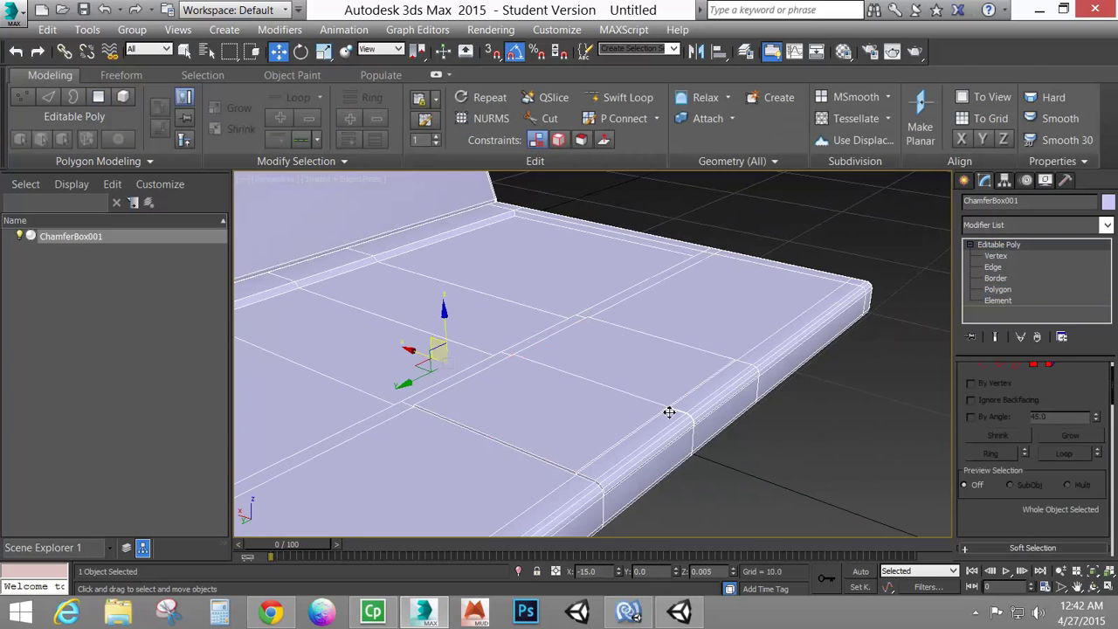
Step: Switch the geometry creation category from Extended Primitives to Standard Primitives
middle_drag(669, 412, 882, 429)
scroll(882, 428, down, 1)
scroll(648, 453, down, 3)
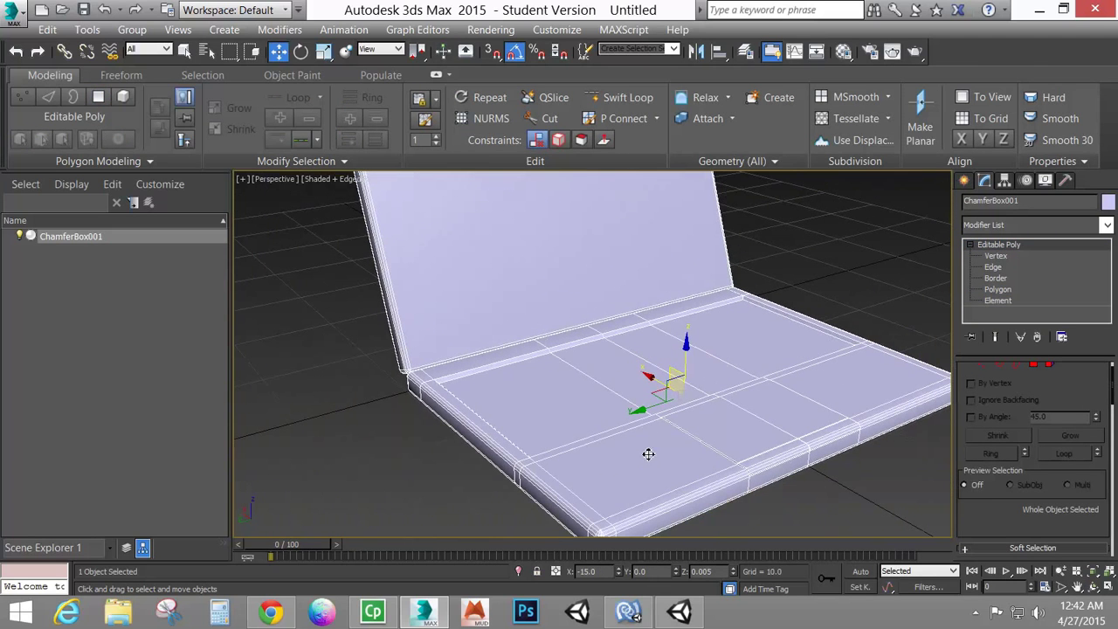
click(965, 181)
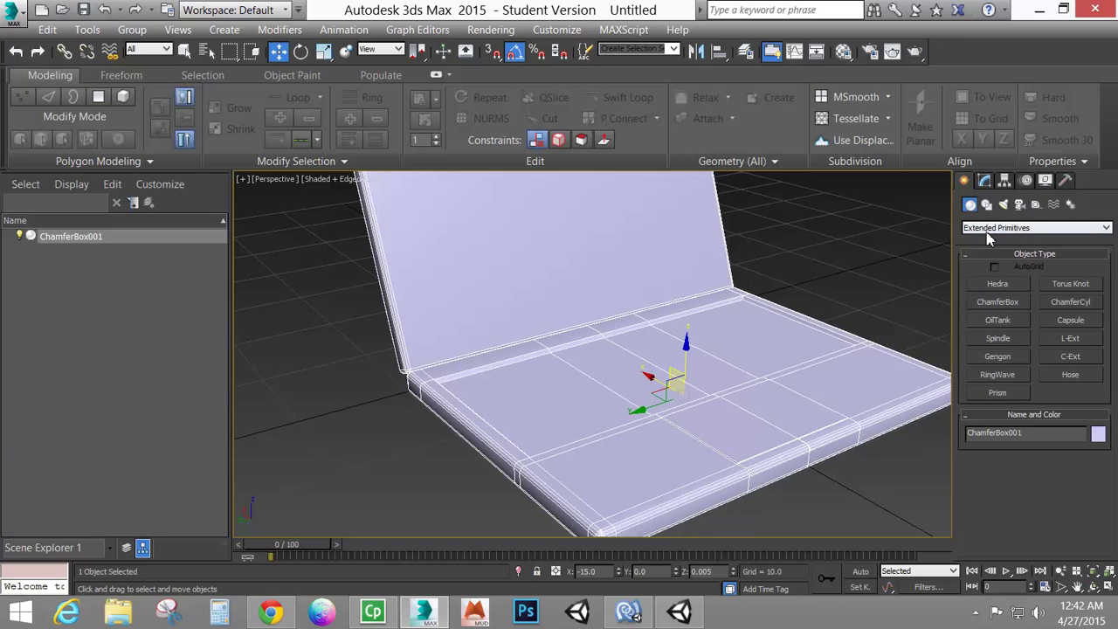
click(990, 228)
click(987, 238)
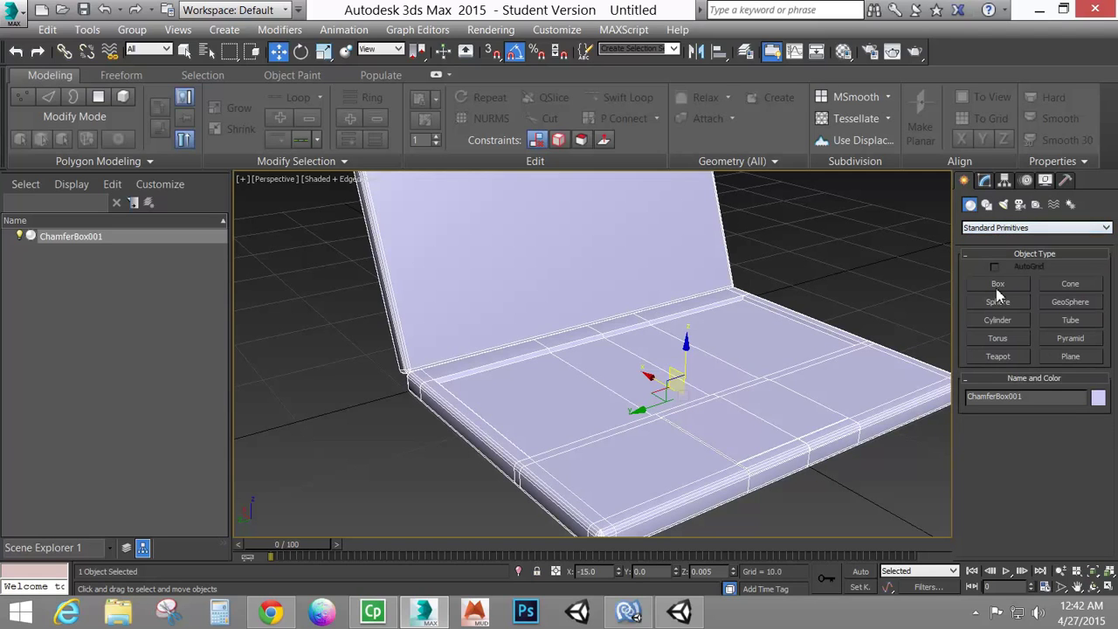
click(998, 283)
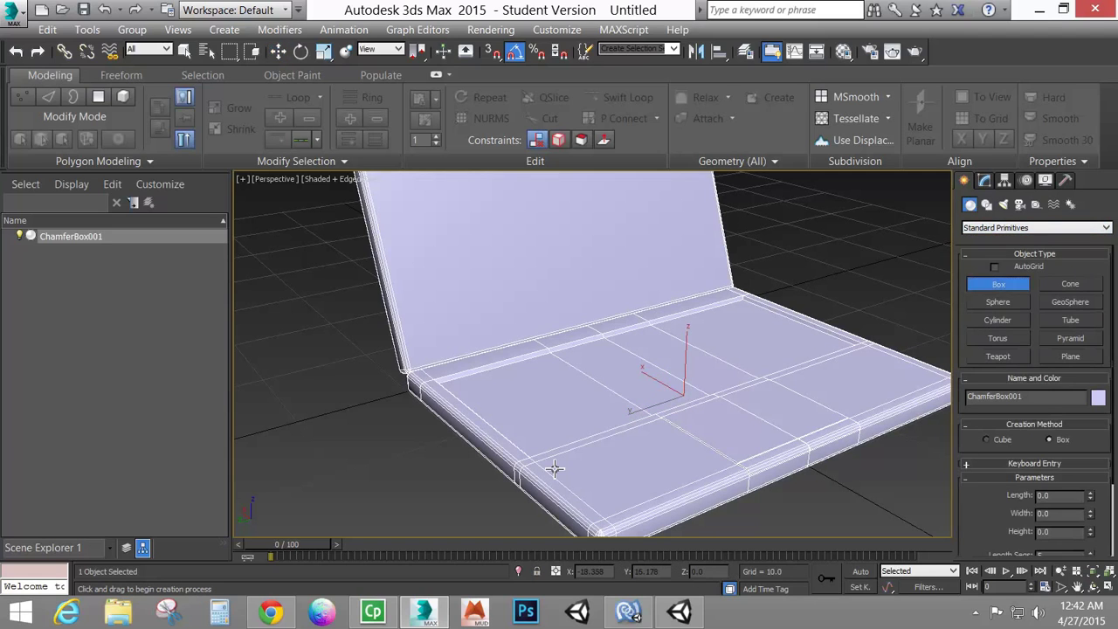
key(t)
scroll(572, 353, up, 5)
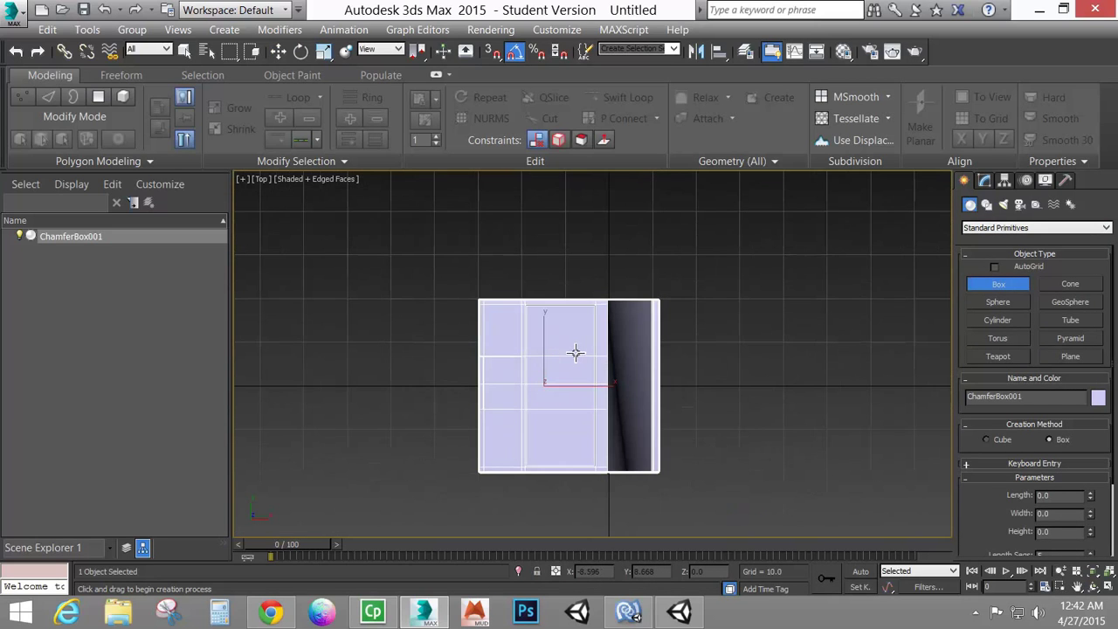
right_click(867, 262)
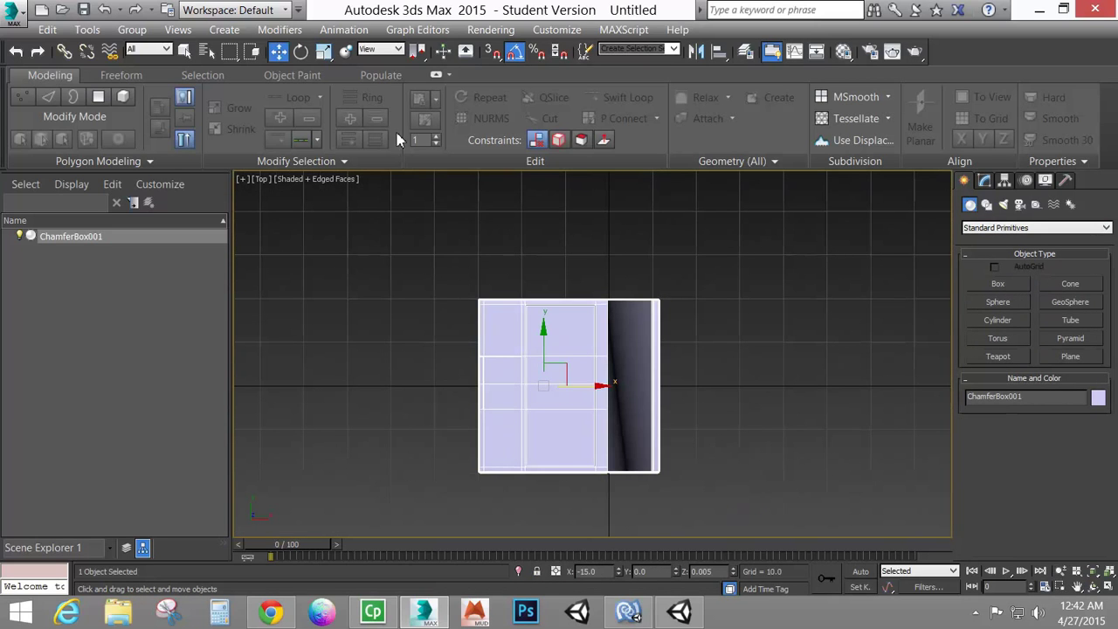
Step: In the Top view, rotate the laptop 90 degrees about Z so its lid is at the back, and set its X position to 0
click(300, 50)
drag(591, 411, 595, 360)
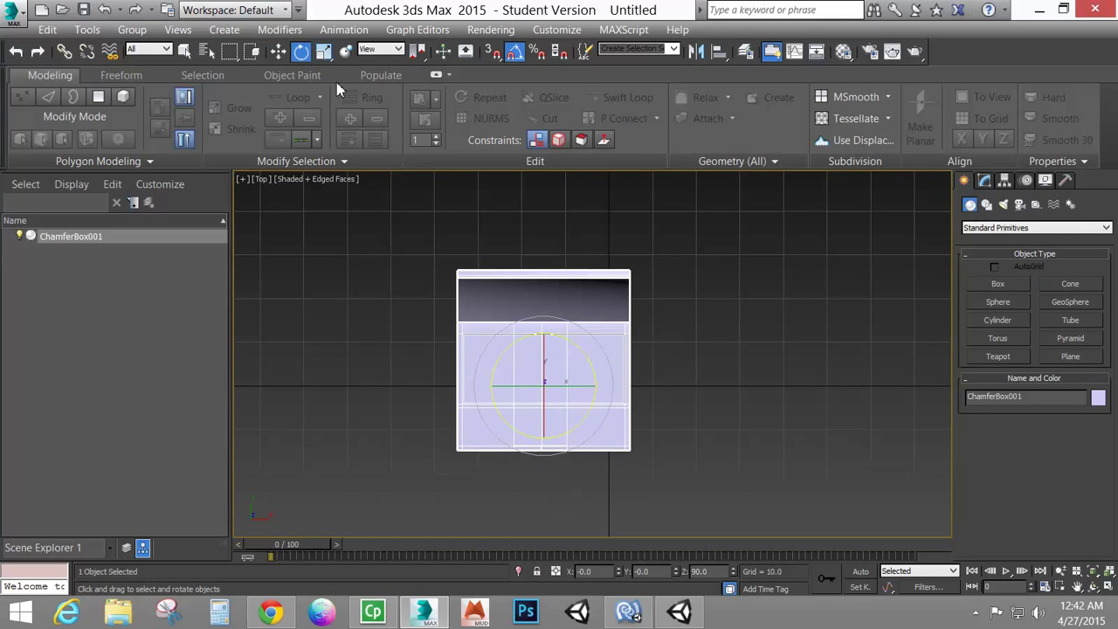
click(278, 52)
right_click(619, 572)
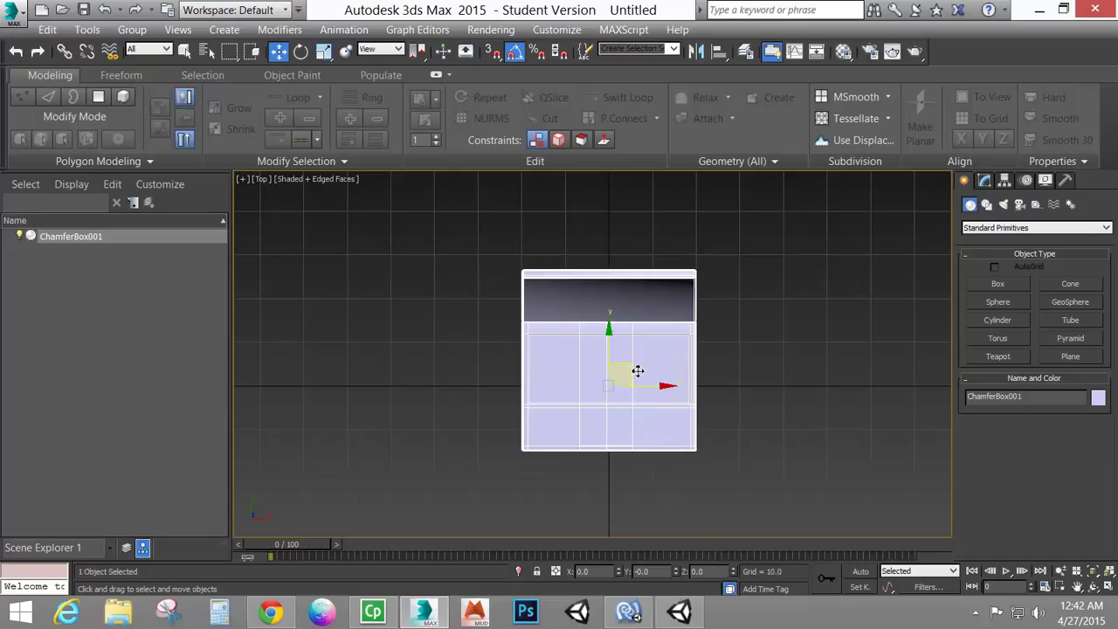
Step: Examine the laptop's orientation in the Perspective, Front and Left views
key(p)
alt+middle_drag(669, 466, 709, 414)
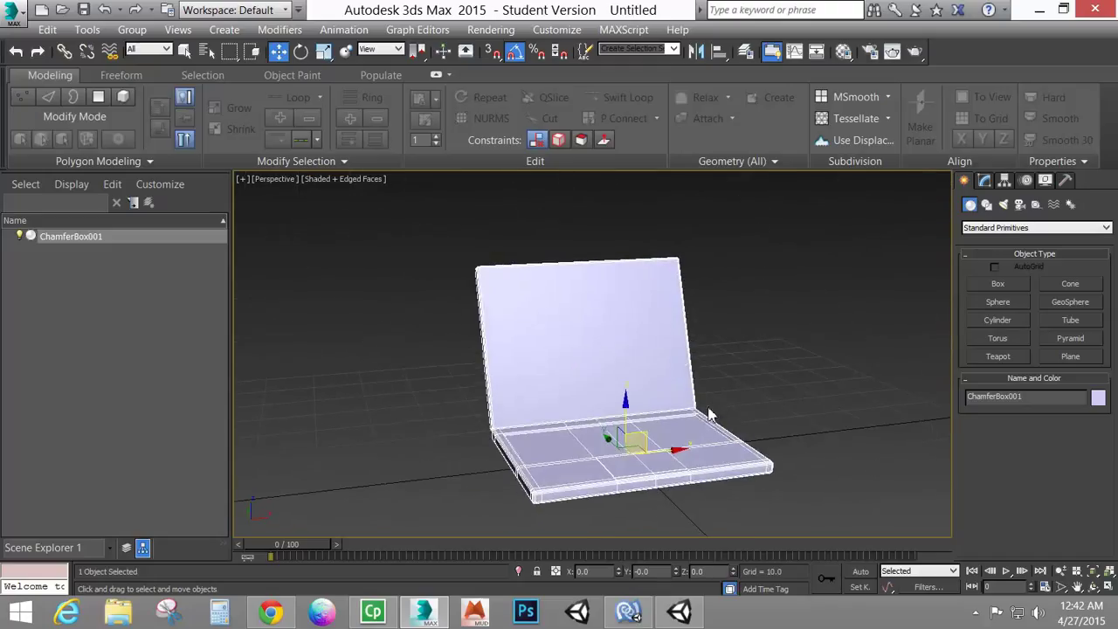
key(f)
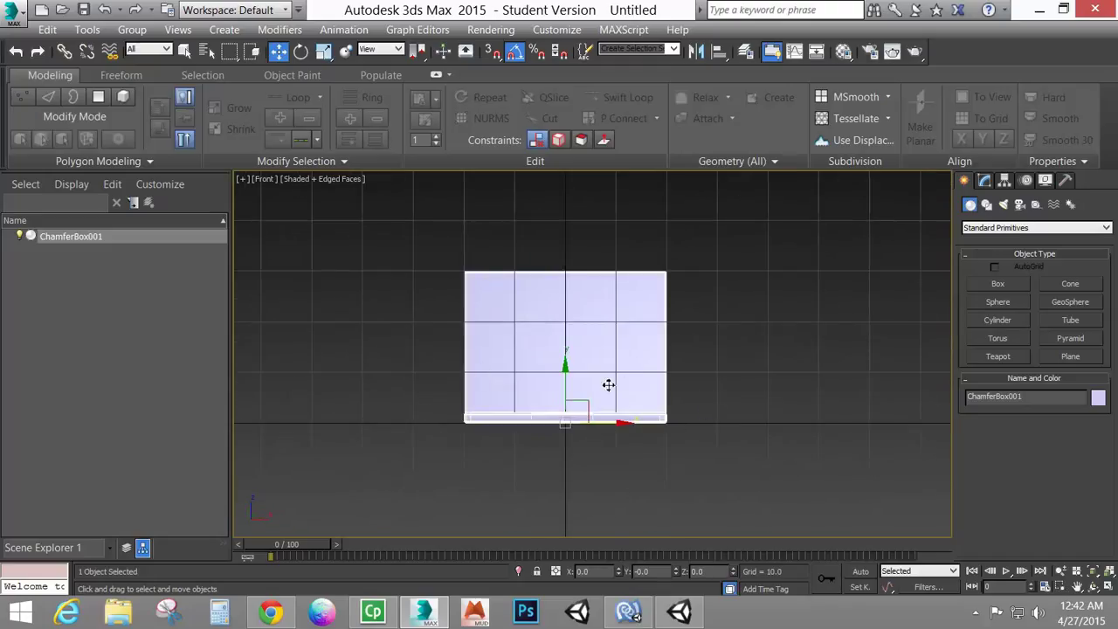
key(l)
middle_drag(581, 312, 645, 403)
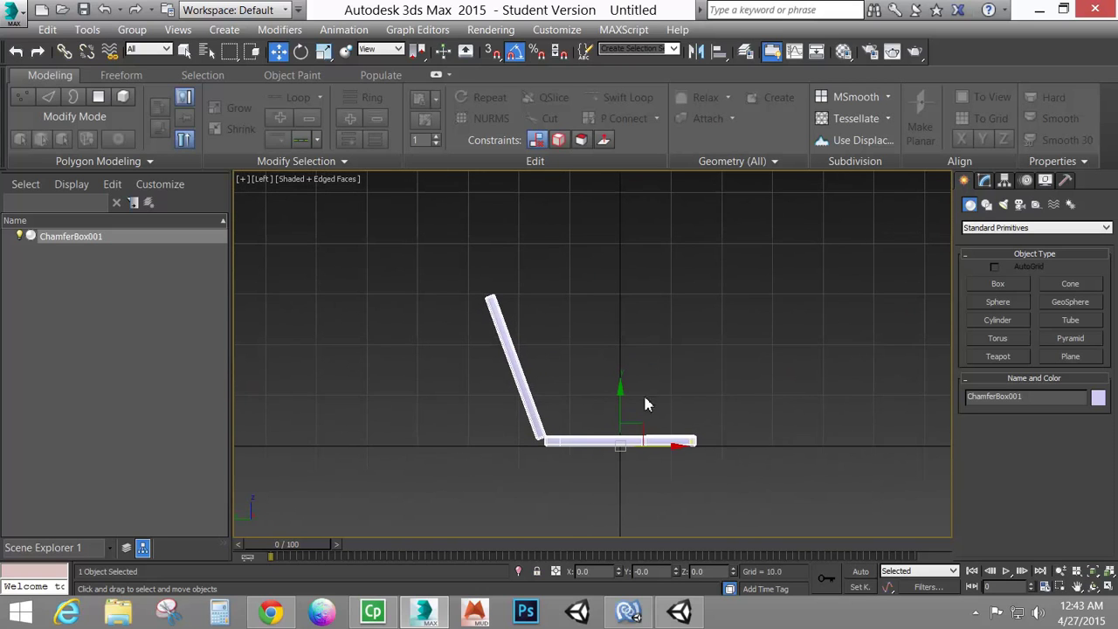
key(p)
alt+middle_drag(755, 385, 659, 416)
Step: In the Top view, create a box about 1.26 by 1.37 by 1.27 with AutoGrid in the keyboard recess's back-left corner
key(t)
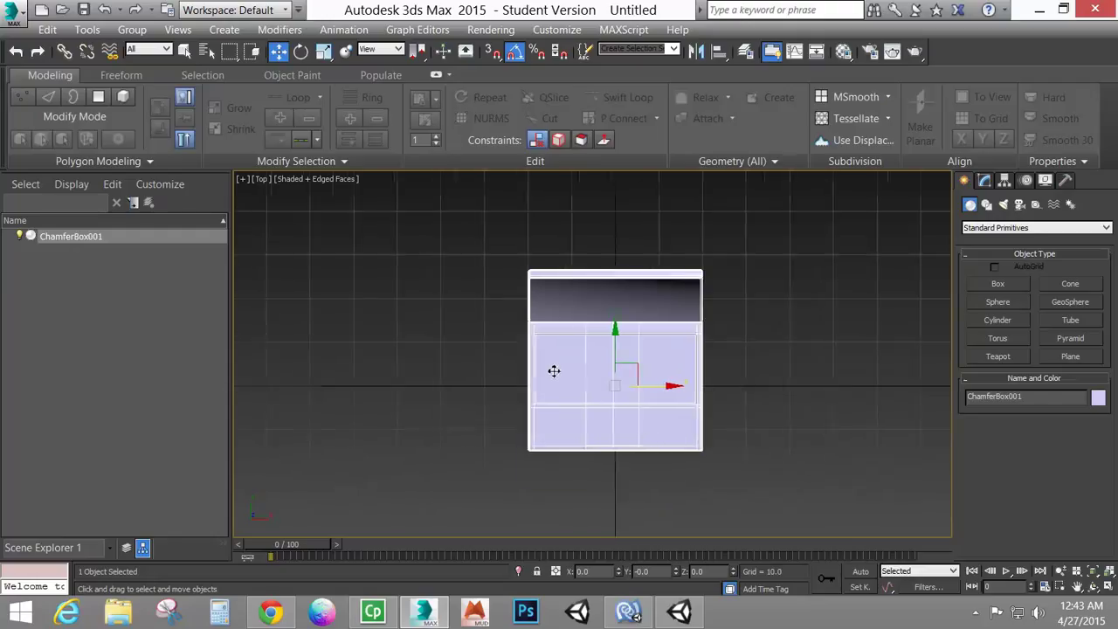
scroll(524, 297, up, 5)
scroll(825, 358, down, 2)
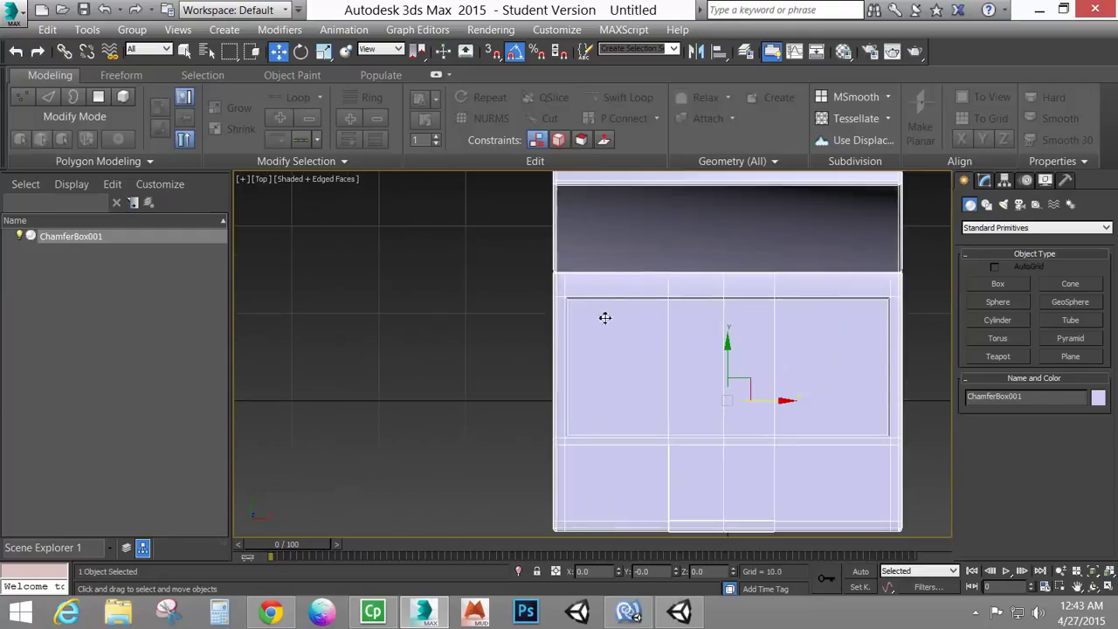
click(1004, 287)
scroll(601, 329, up, 4)
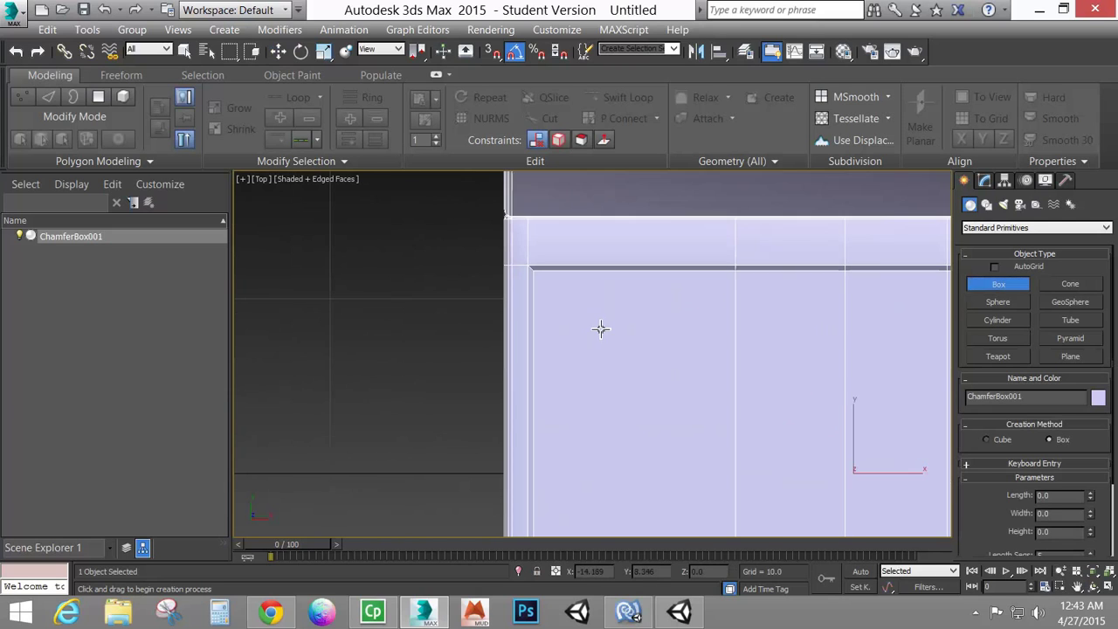
scroll(598, 350, down, 5)
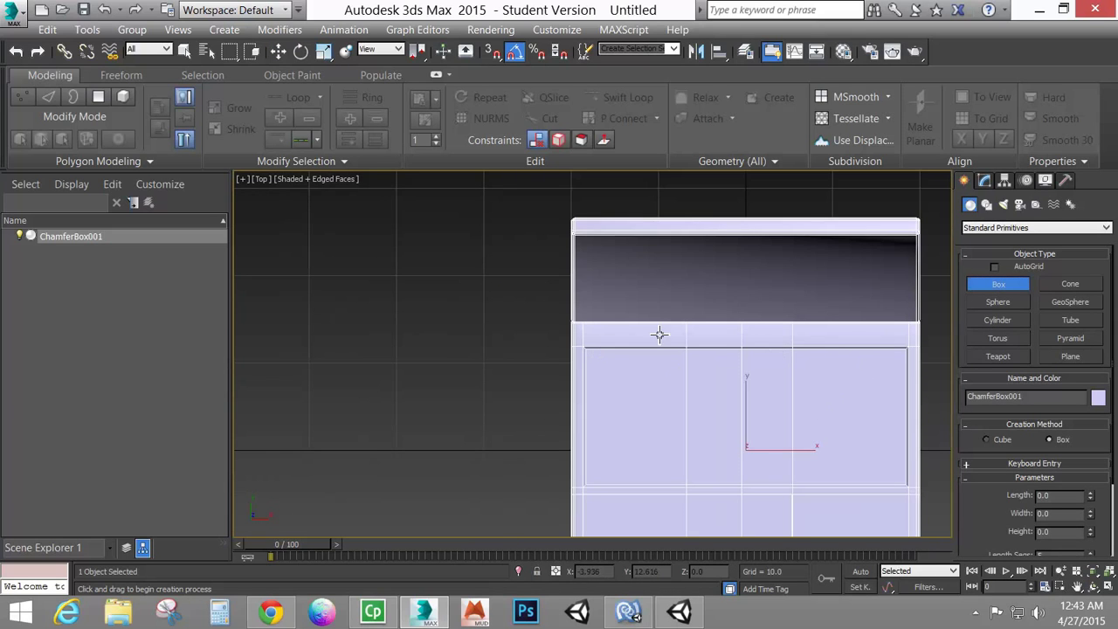
scroll(647, 371, up, 6)
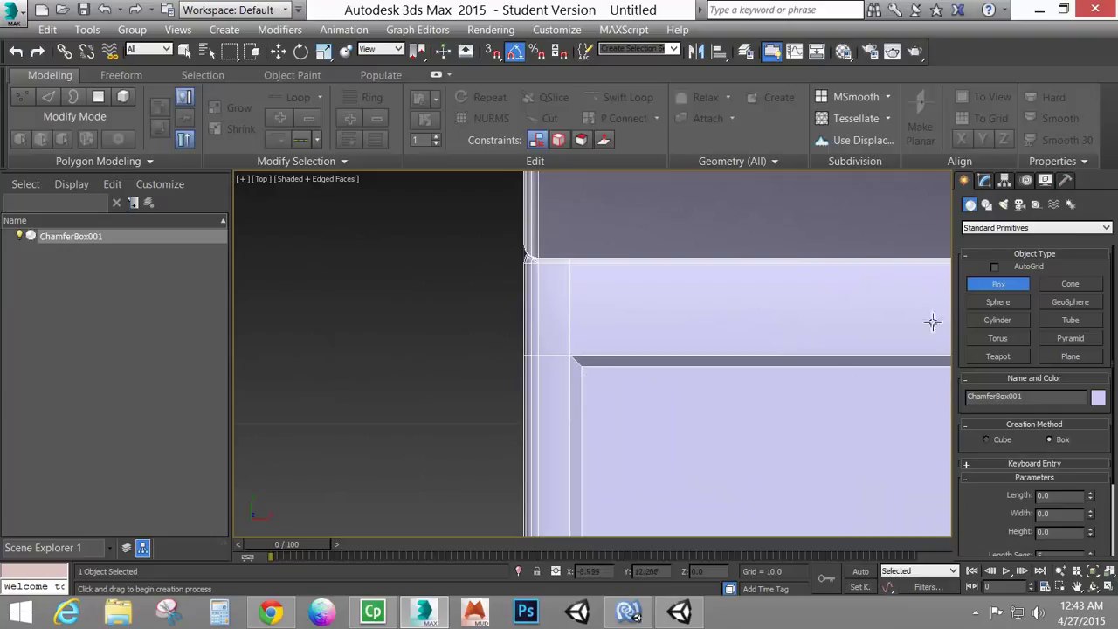
click(1021, 267)
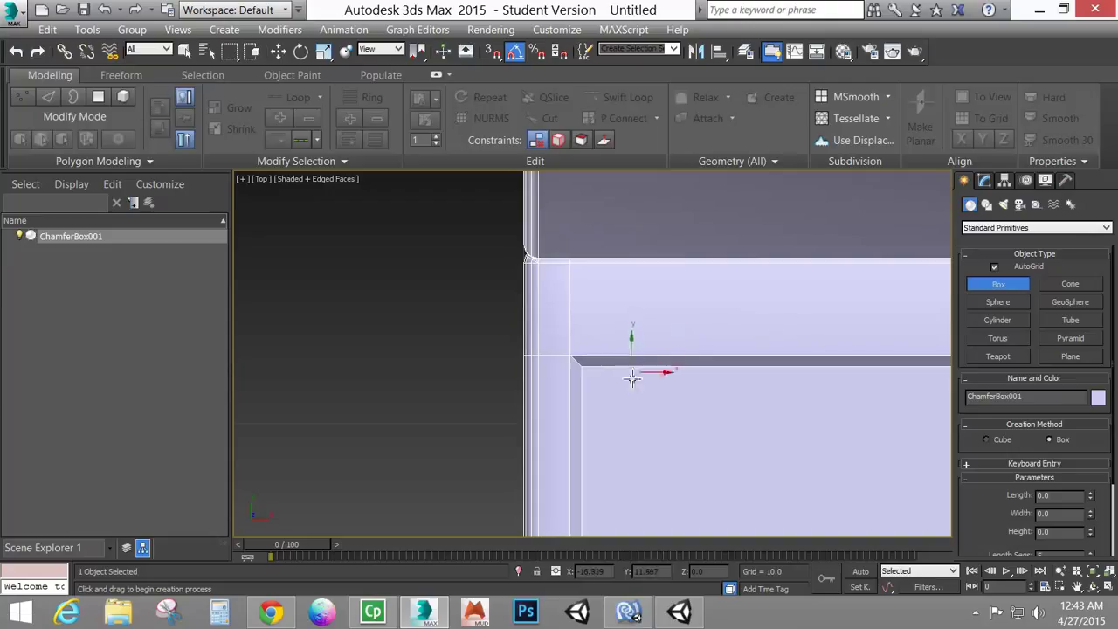
middle_drag(422, 446, 535, 385)
scroll(455, 437, down, 6)
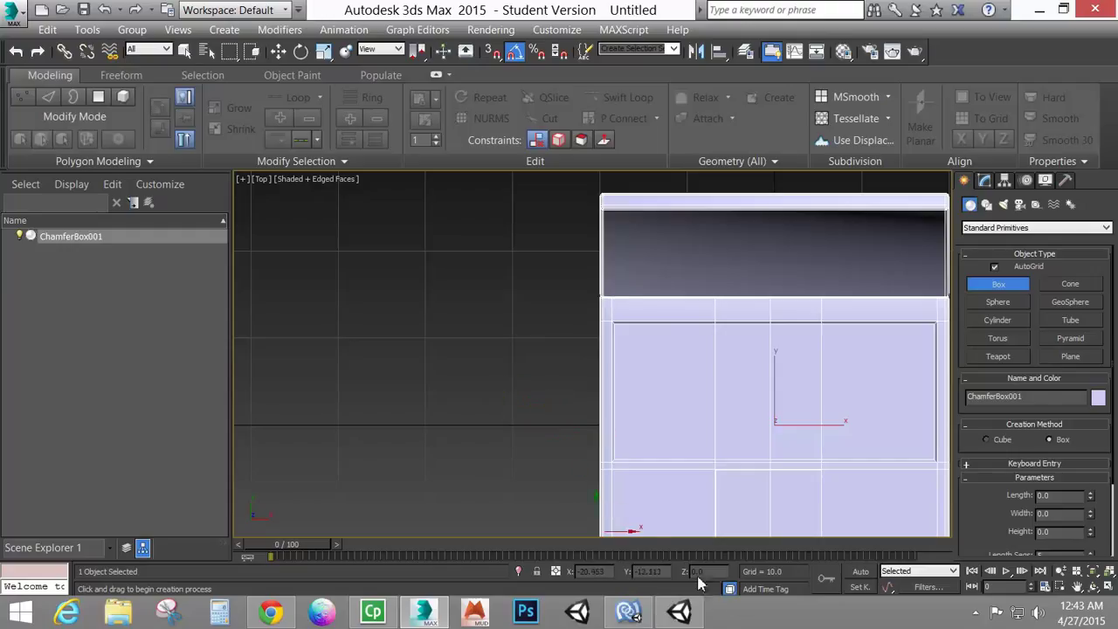
middle_drag(619, 324, 630, 376)
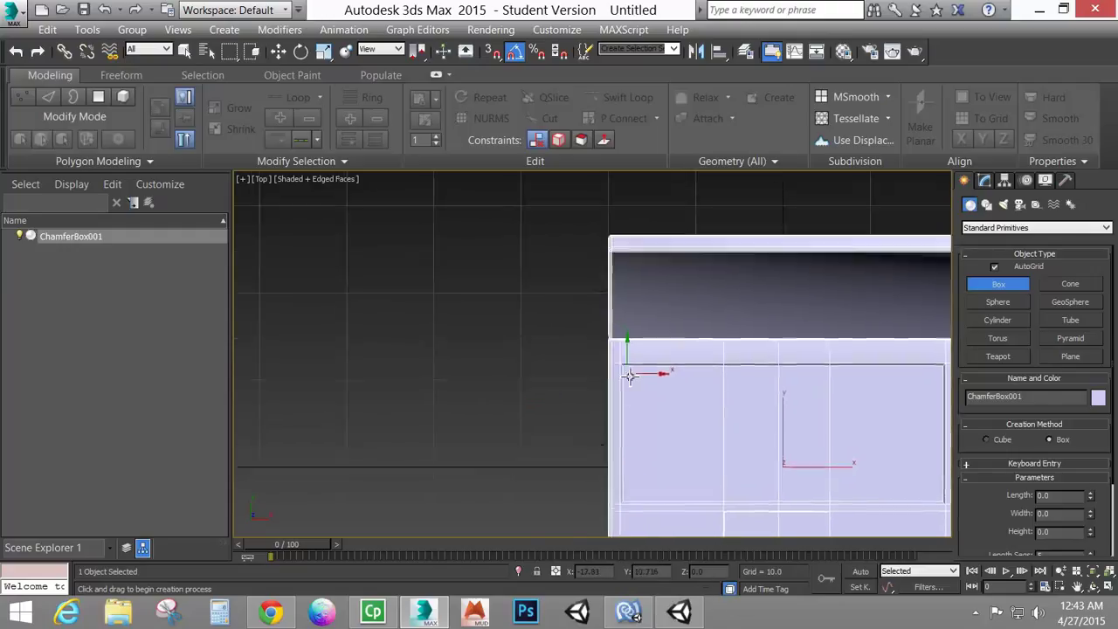
scroll(630, 376, up, 5)
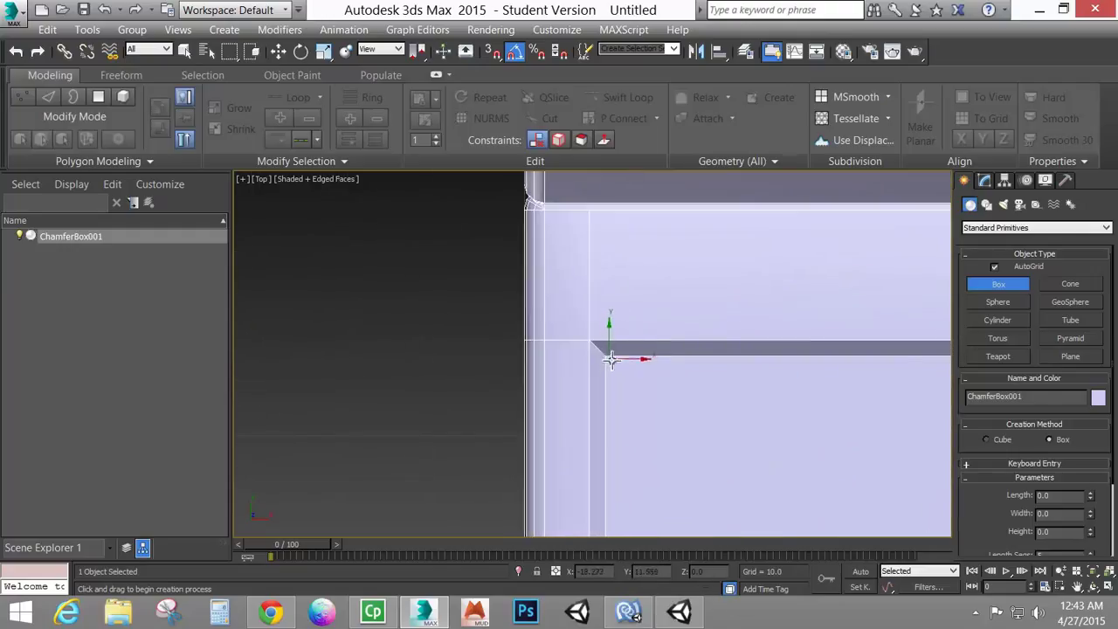
drag(609, 359, 678, 424)
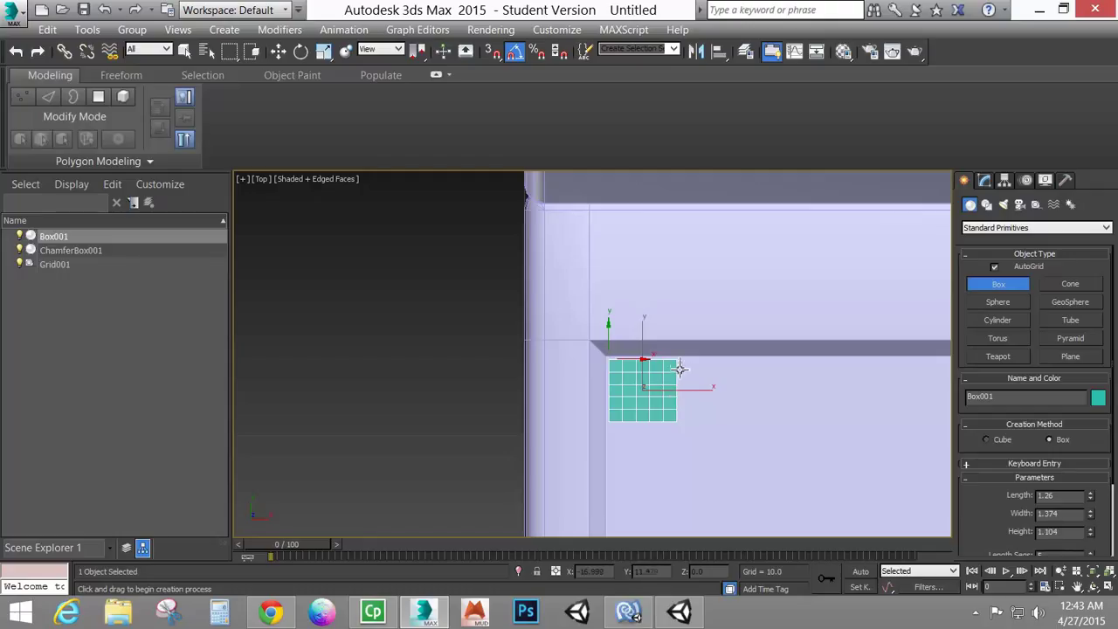
Step: Turn off AutoGrid and examine in the Perspective view how the new box sits in the keyboard recess corner
scroll(699, 411, down, 5)
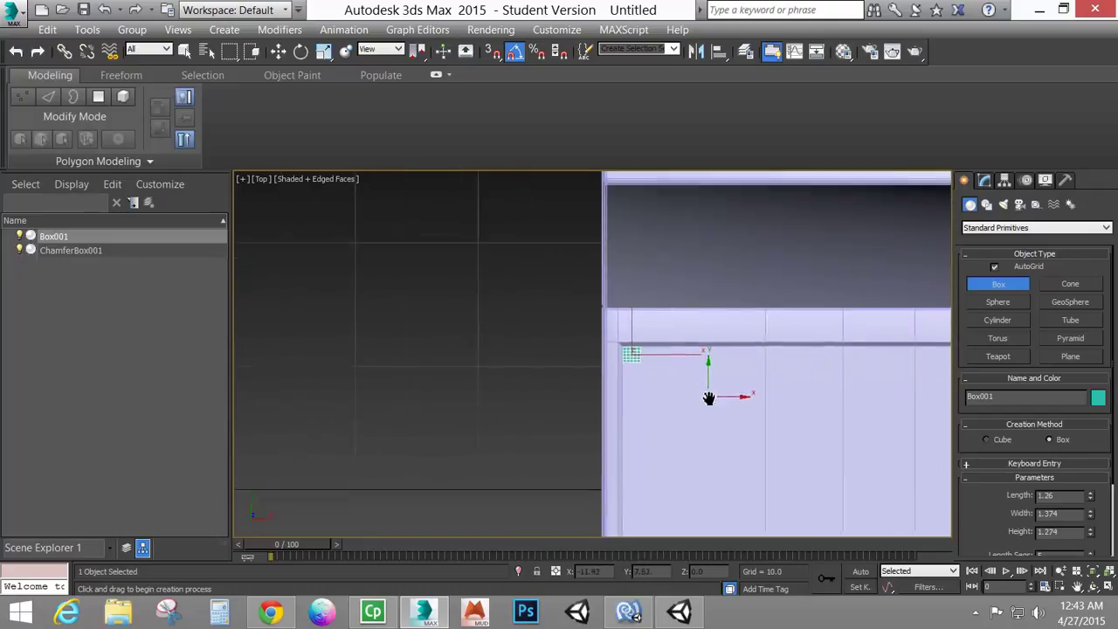
key(p)
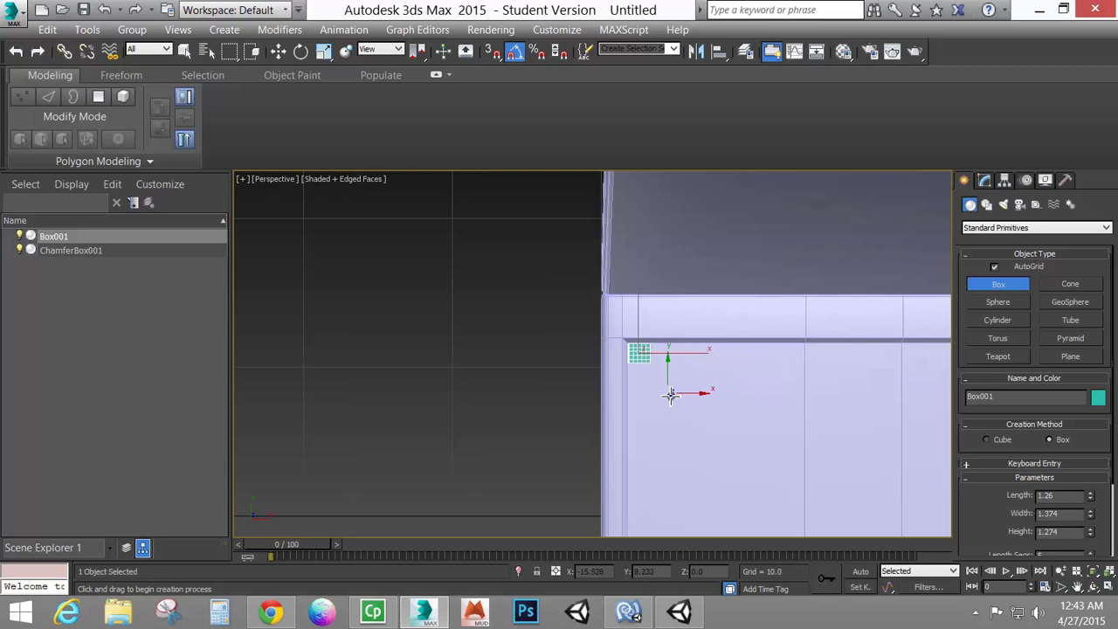
key(z)
alt+middle_drag(592, 418, 661, 346)
scroll(646, 332, down, 6)
middle_drag(661, 430, 659, 390)
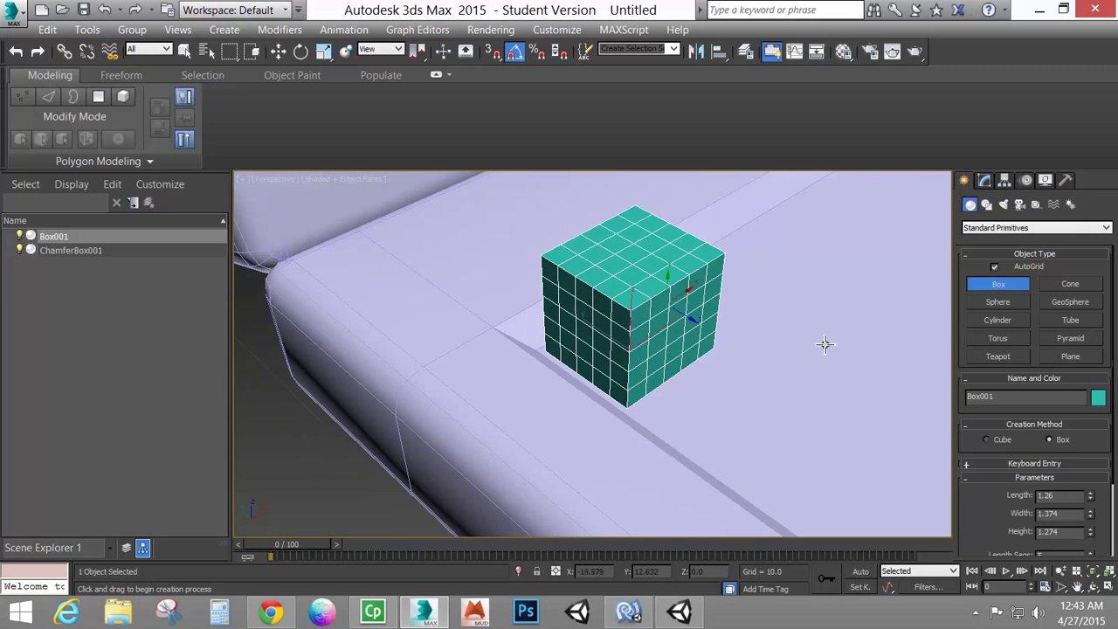
click(995, 267)
scroll(744, 413, down, 5)
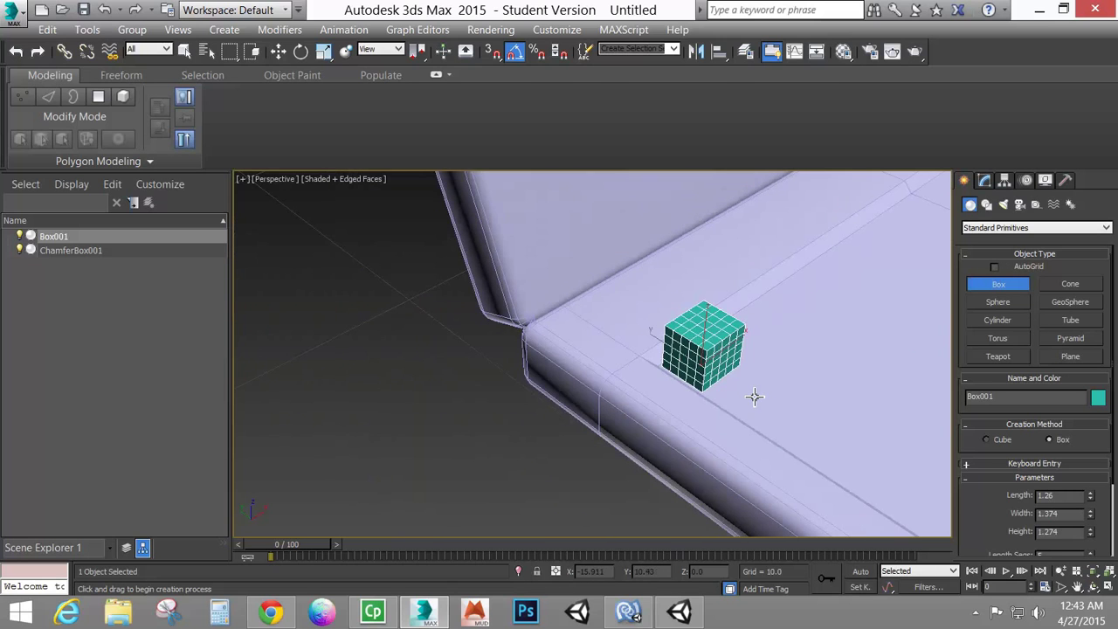
alt+middle_drag(779, 453, 745, 428)
middle_drag(745, 428, 776, 365)
alt+middle_drag(776, 365, 704, 355)
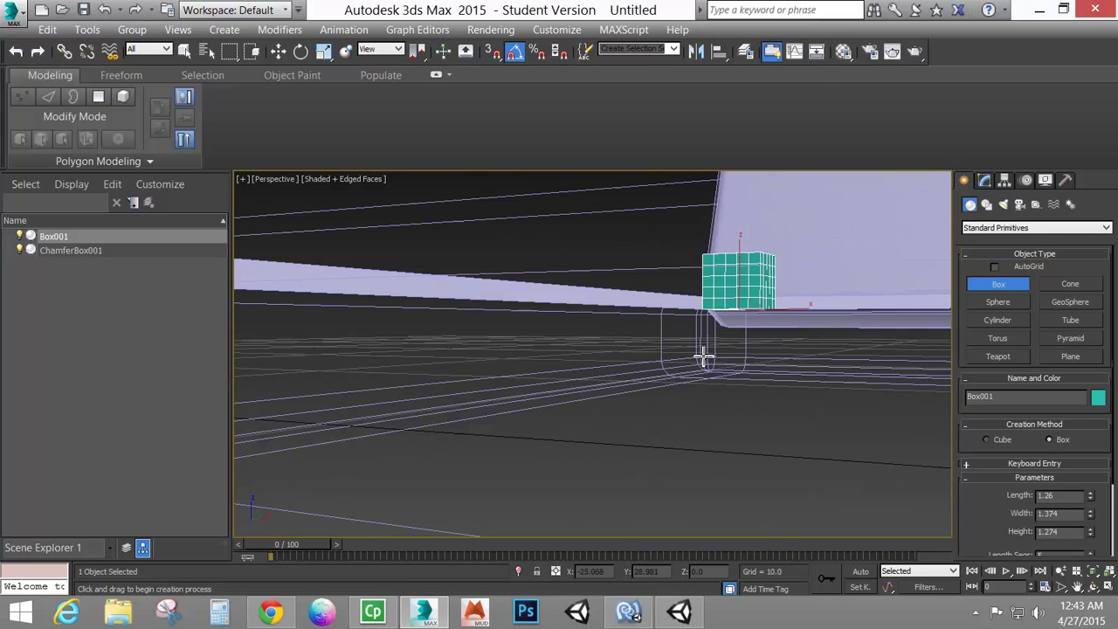
alt+middle_drag(777, 342, 806, 409)
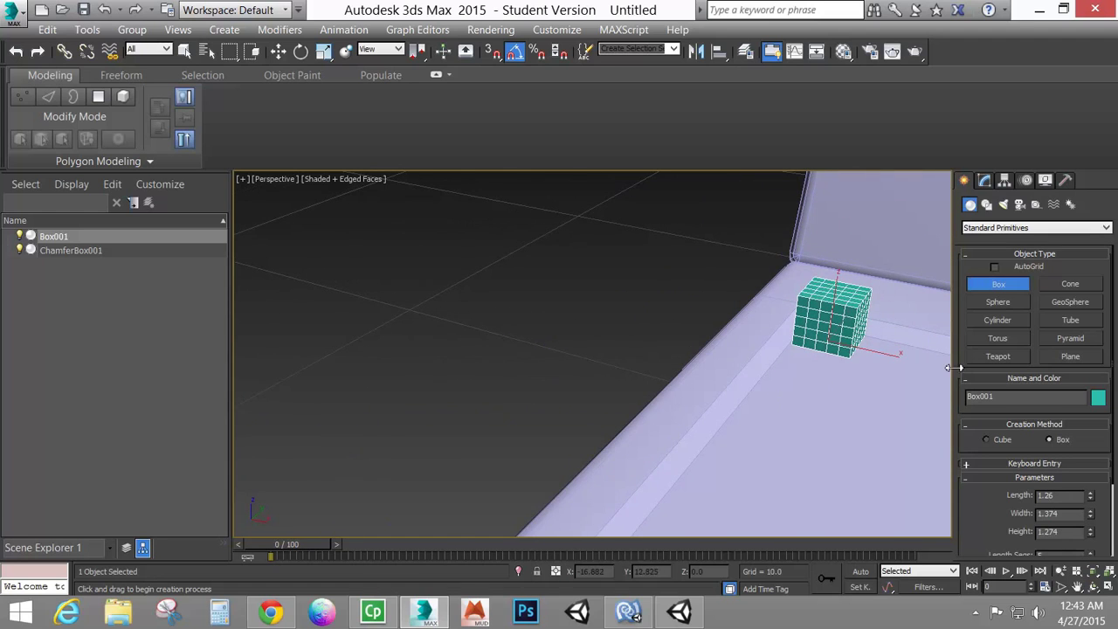
drag(325, 359, 380, 419)
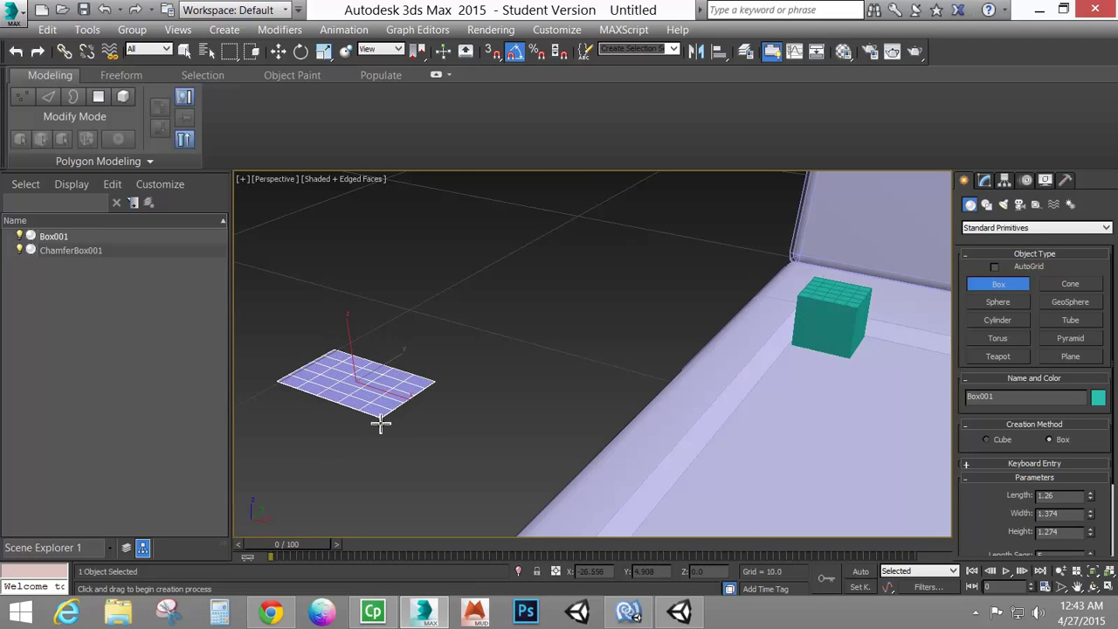
click(370, 364)
alt+middle_drag(370, 364, 504, 444)
key(Delete)
Step: Set the corner box's segments to 2 in length, 2 in width and 1 in height
middle_drag(552, 352, 486, 513)
key(w)
click(537, 325)
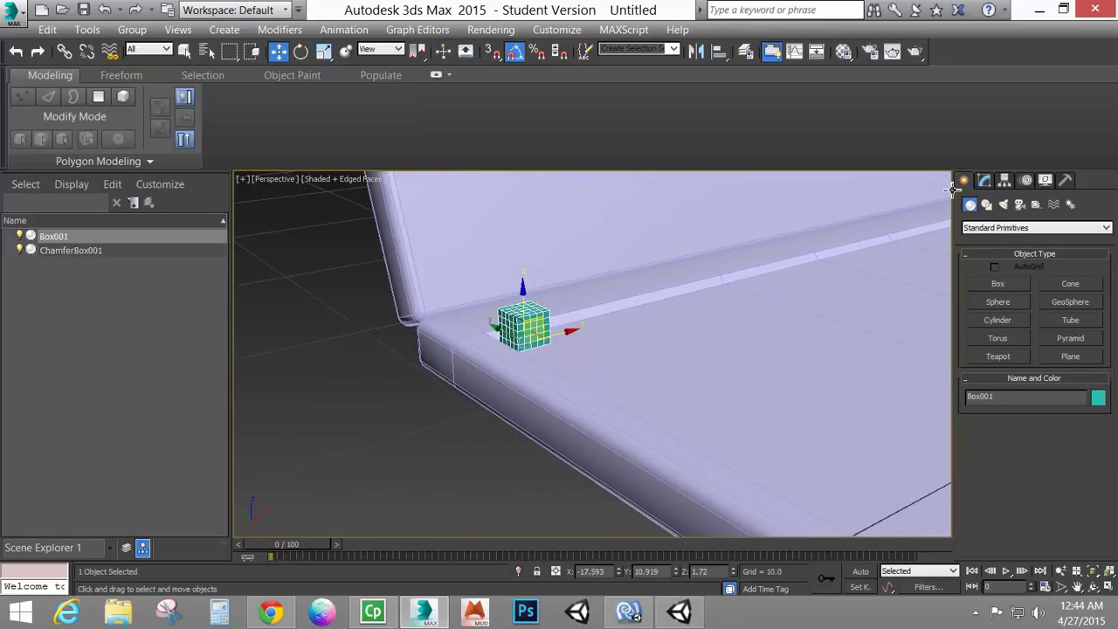
click(984, 182)
scroll(612, 356, up, 6)
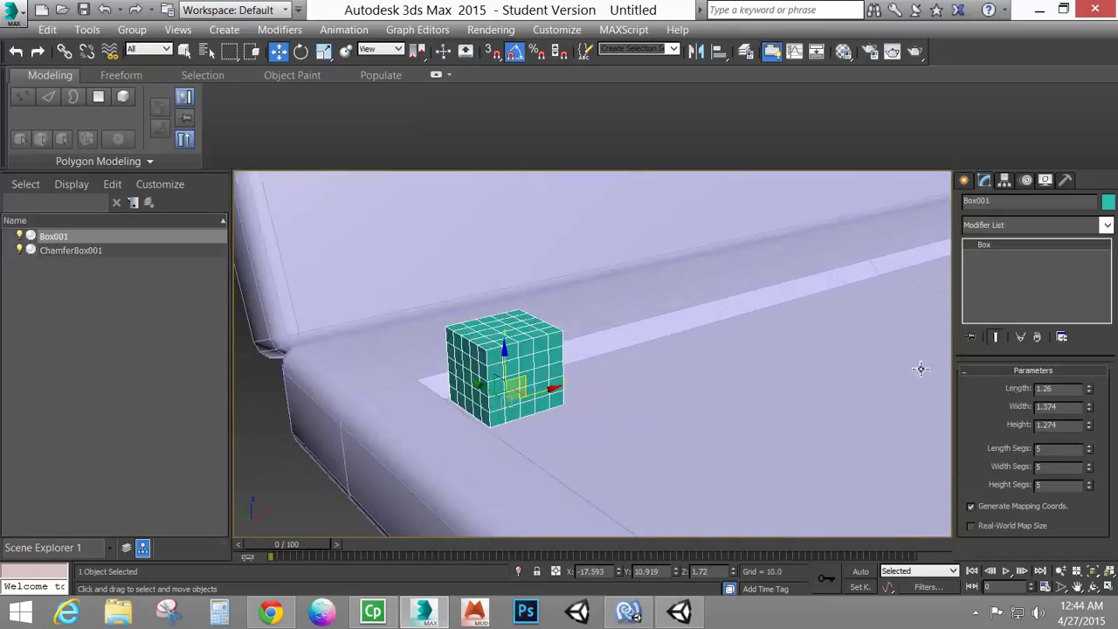
right_click(1089, 449)
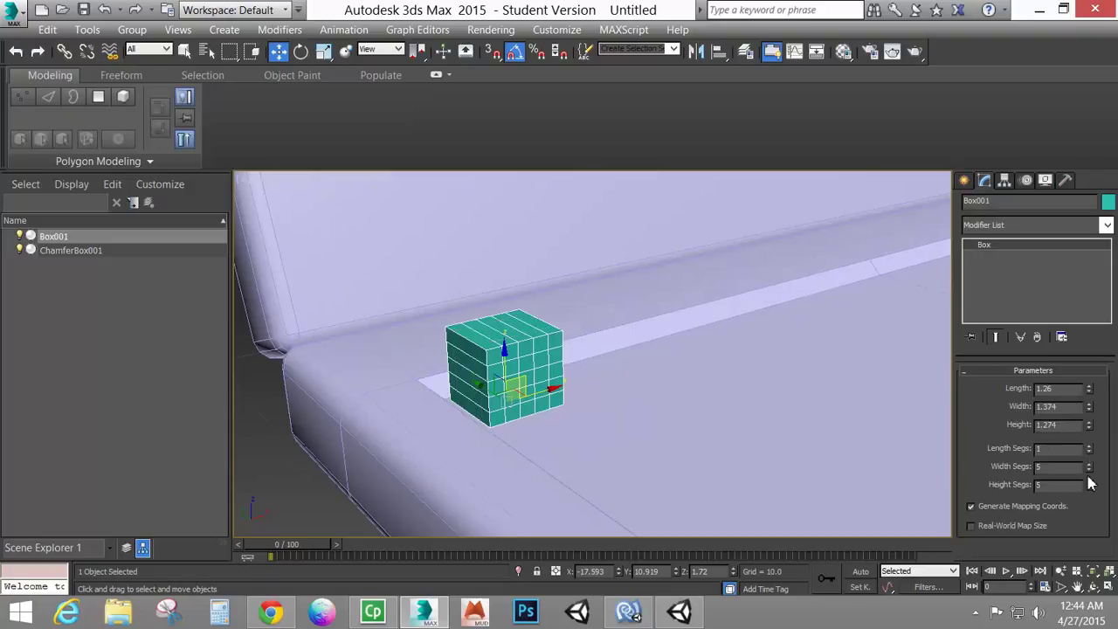
right_click(1089, 467)
right_click(1089, 485)
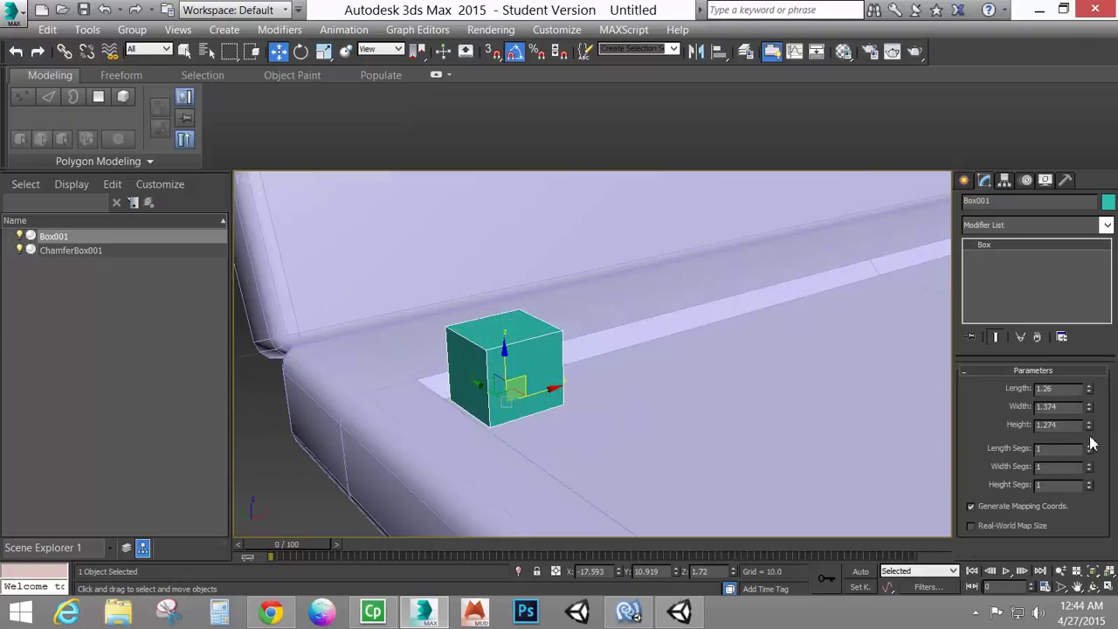
click(1089, 445)
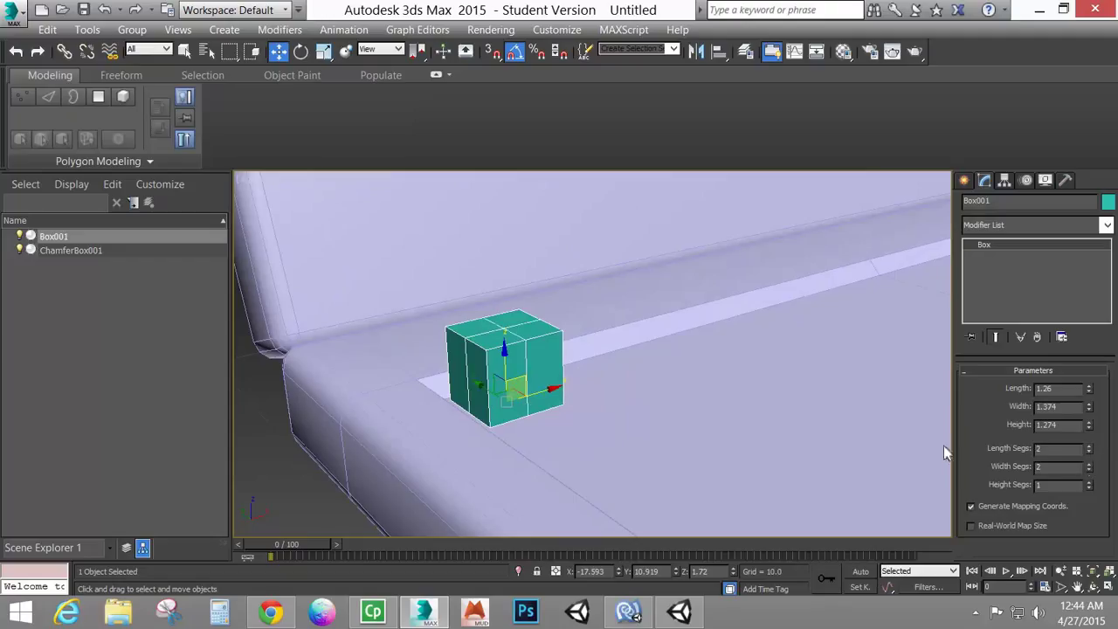
Step: Reduce the box's height to 0.306 and nudge it into the recess corner at about X -17.66, Y 10.99
drag(1089, 429, 1088, 482)
alt+middle_drag(692, 440, 767, 452)
scroll(631, 428, up, 3)
drag(604, 378, 595, 374)
alt+middle_drag(509, 452, 616, 455)
drag(504, 388, 489, 387)
alt+middle_drag(581, 443, 617, 394)
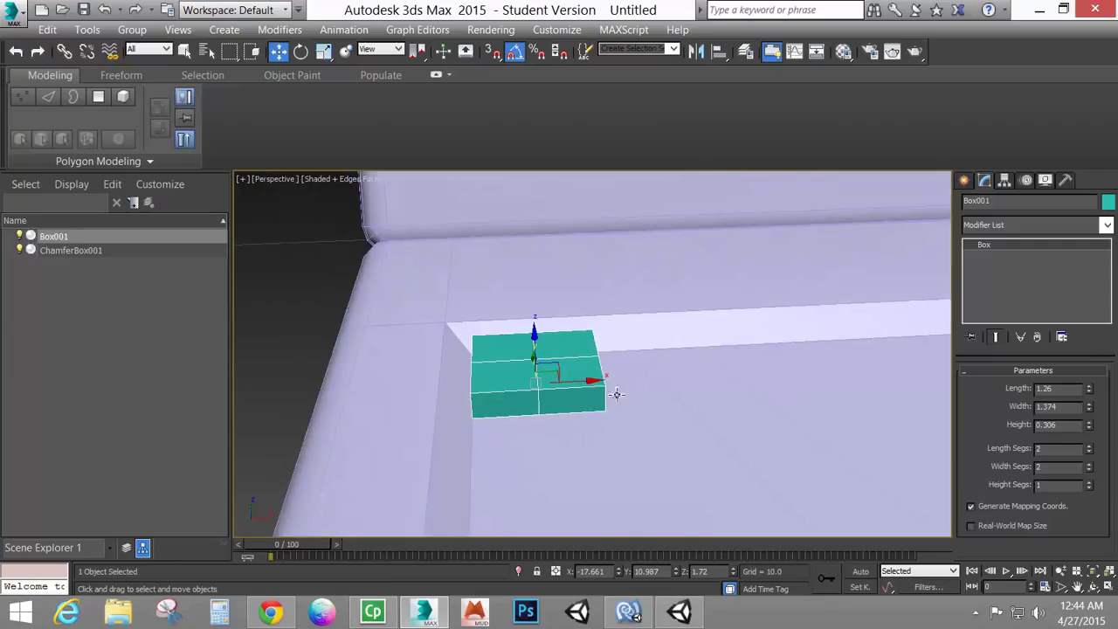
Step: Convert the box to an editable poly and select its four top polygons
right_click(581, 348)
click(660, 535)
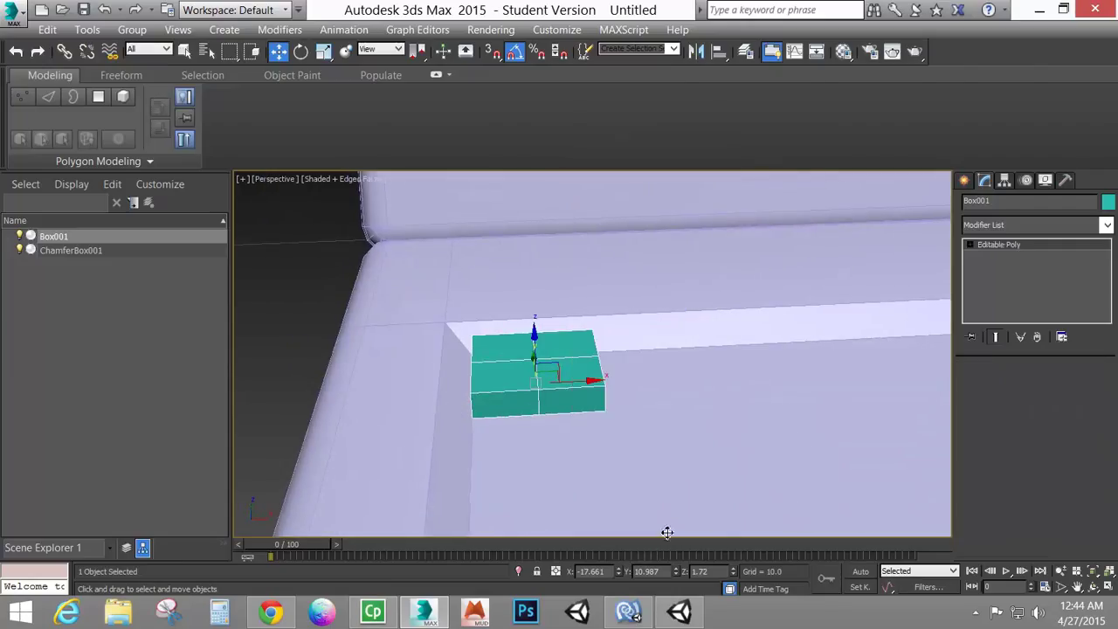
click(1033, 365)
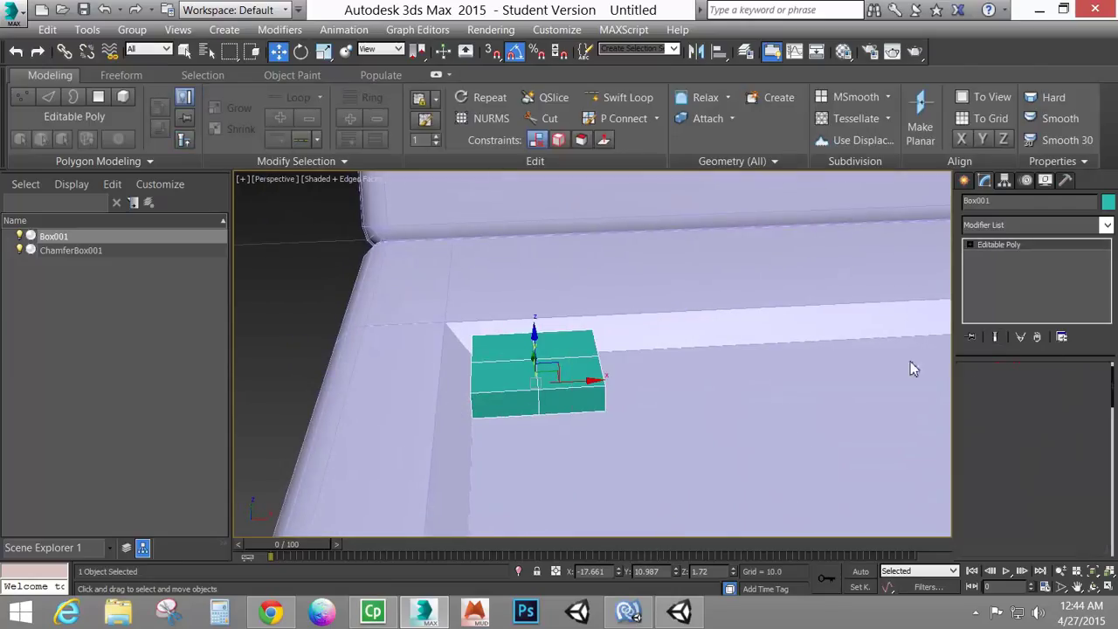
click(508, 348)
ctrl+click(570, 347)
ctrl+click(568, 371)
ctrl+click(513, 375)
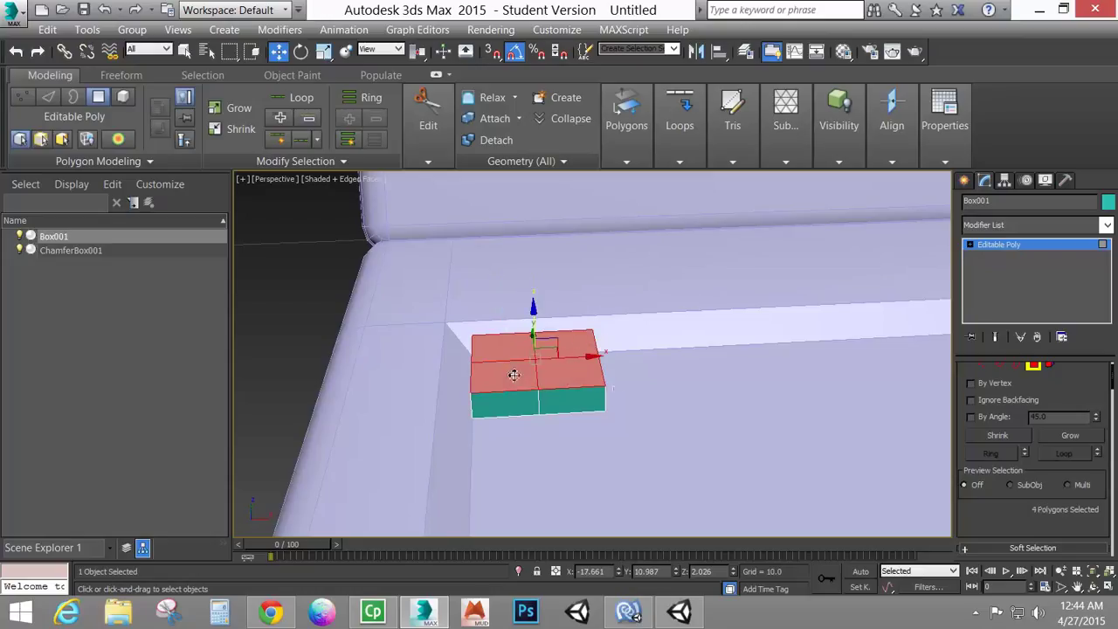
Step: Apply an Outline of -0.1 to the four top polygons to taper the key's sides
scroll(1040, 437, down, 5)
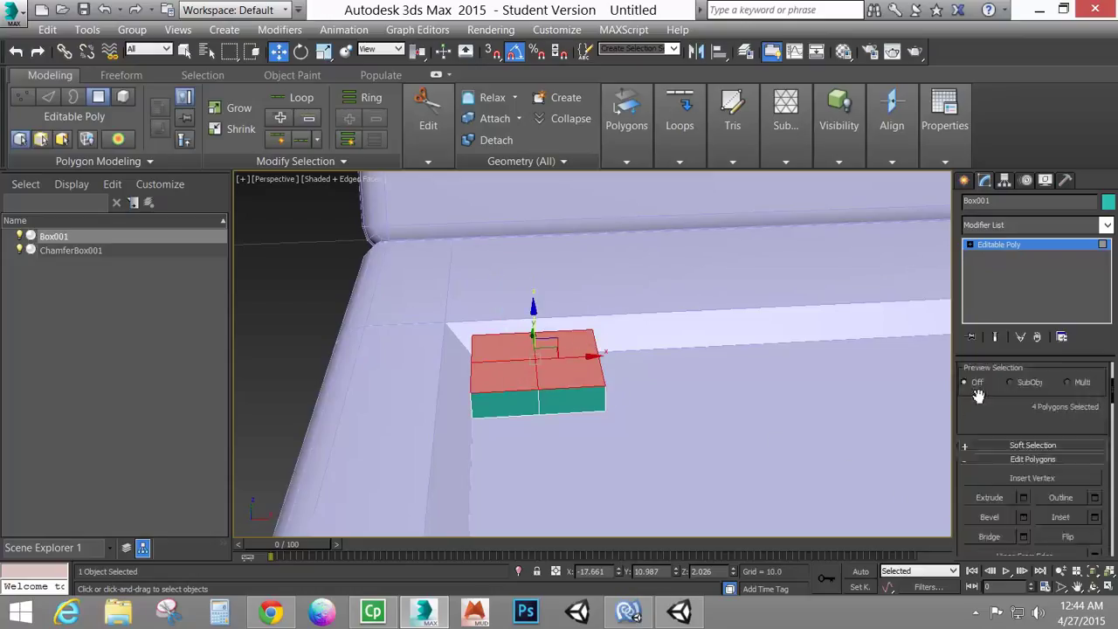
click(1094, 420)
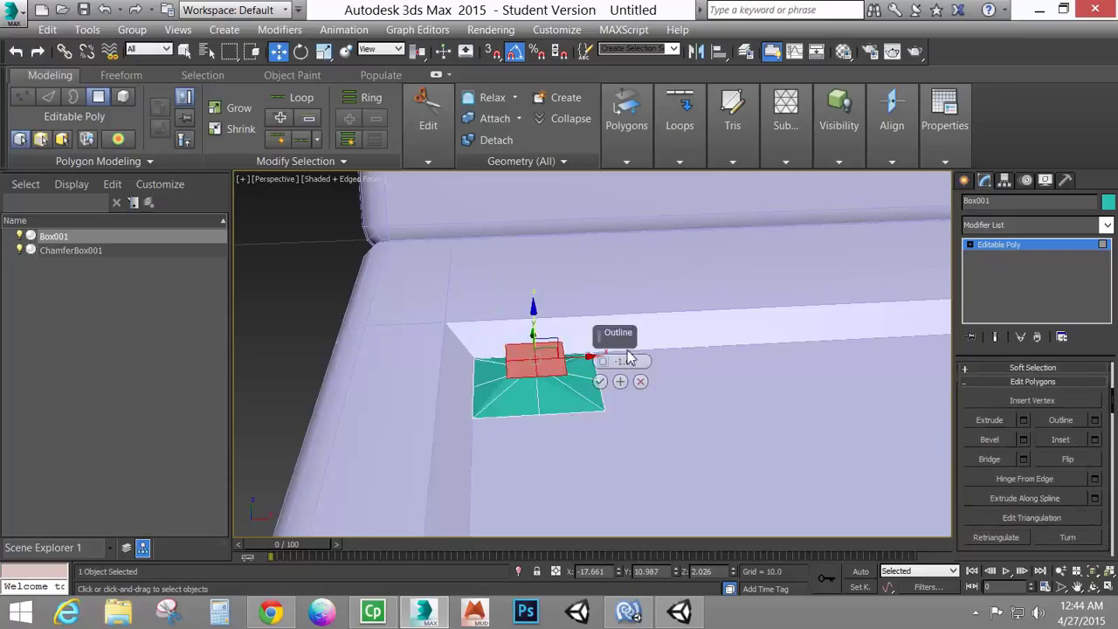
right_click(610, 367)
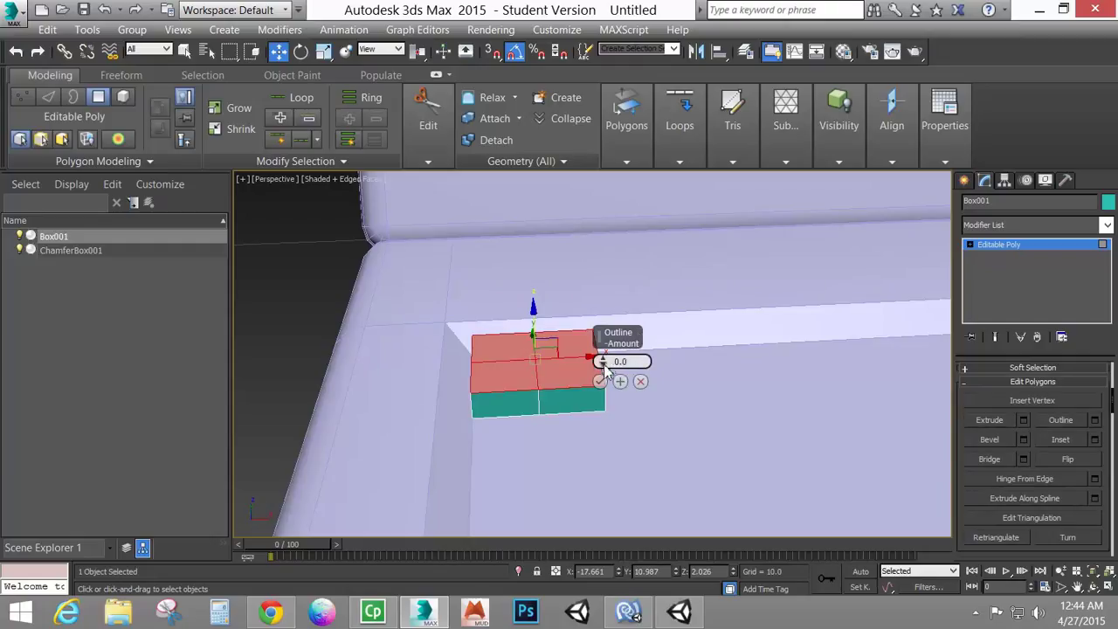
drag(606, 370, 605, 371)
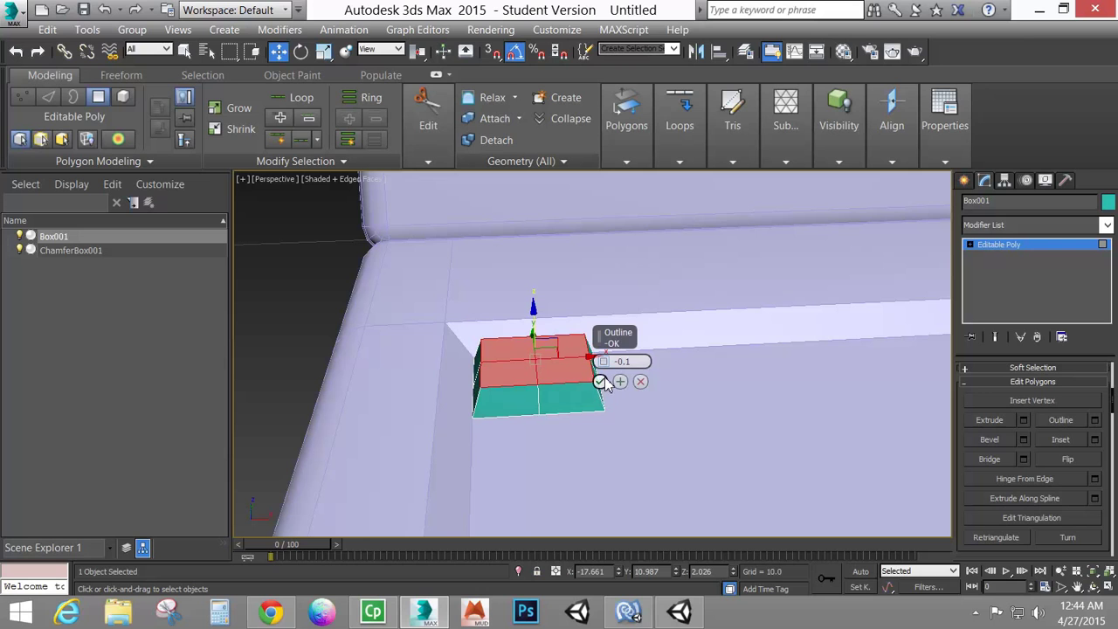
click(600, 380)
mouse_move(534, 407)
alt+middle_down()
mouse_move(594, 399)
mouse_move(541, 419)
alt+middle_up()
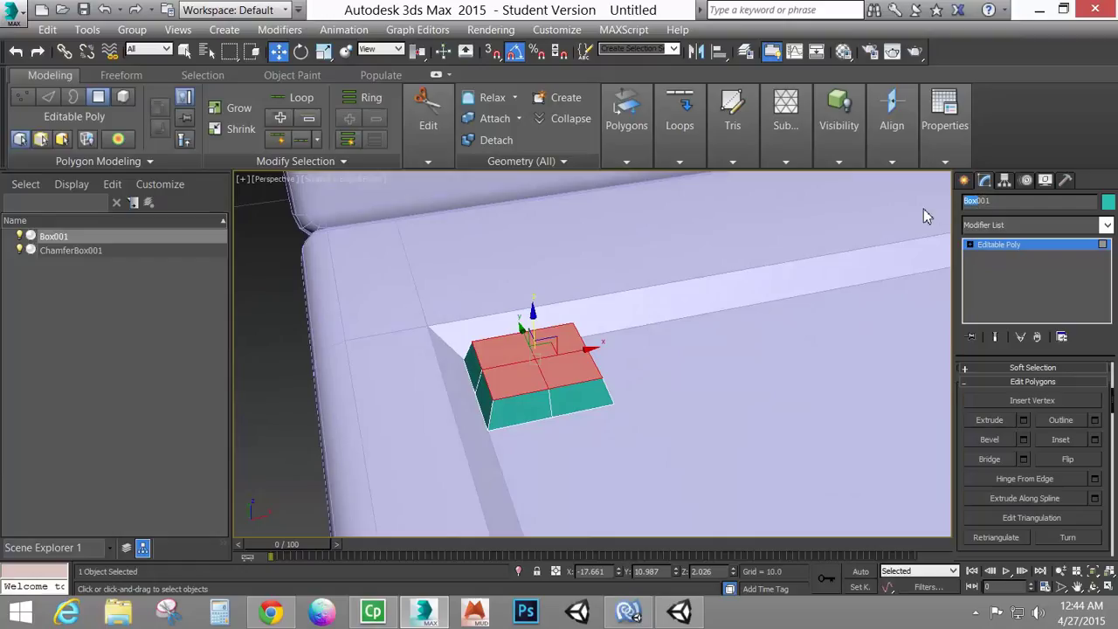
Step: Rename the box as Key001, leave polygon editing and show the key close up in the Top view
key(BackSpace)
click(1000, 245)
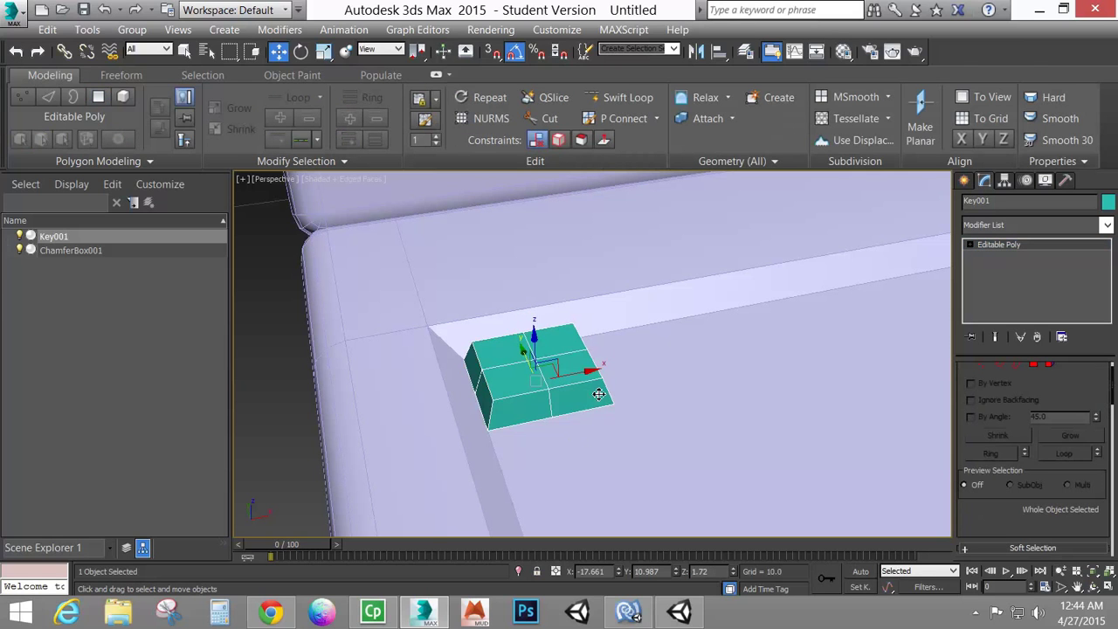
key(t)
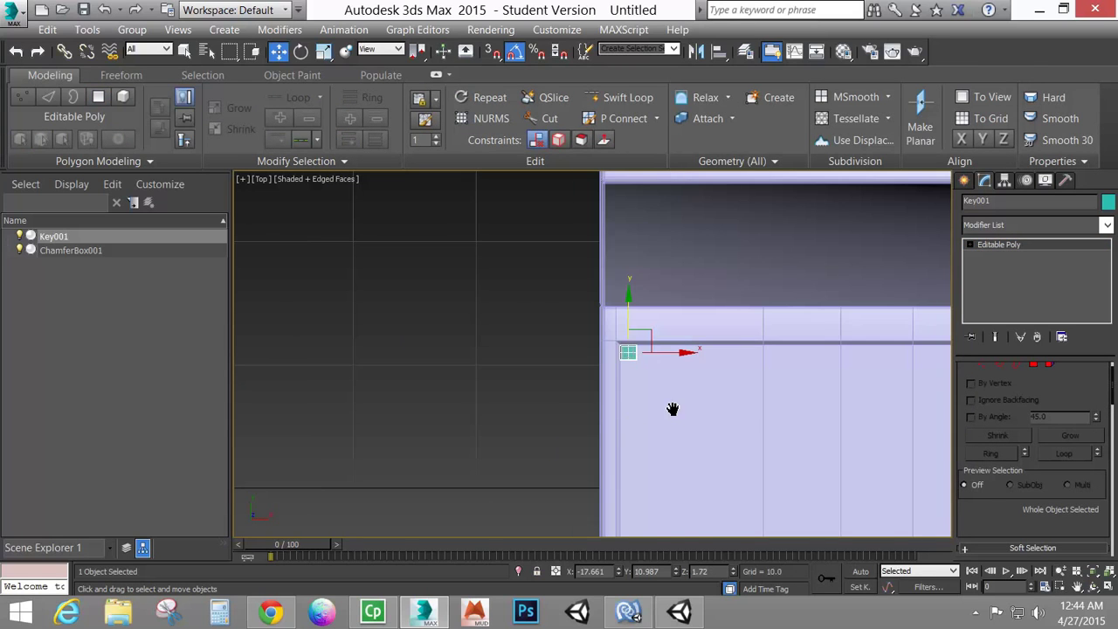
middle_drag(671, 409, 546, 368)
scroll(541, 334, up, 4)
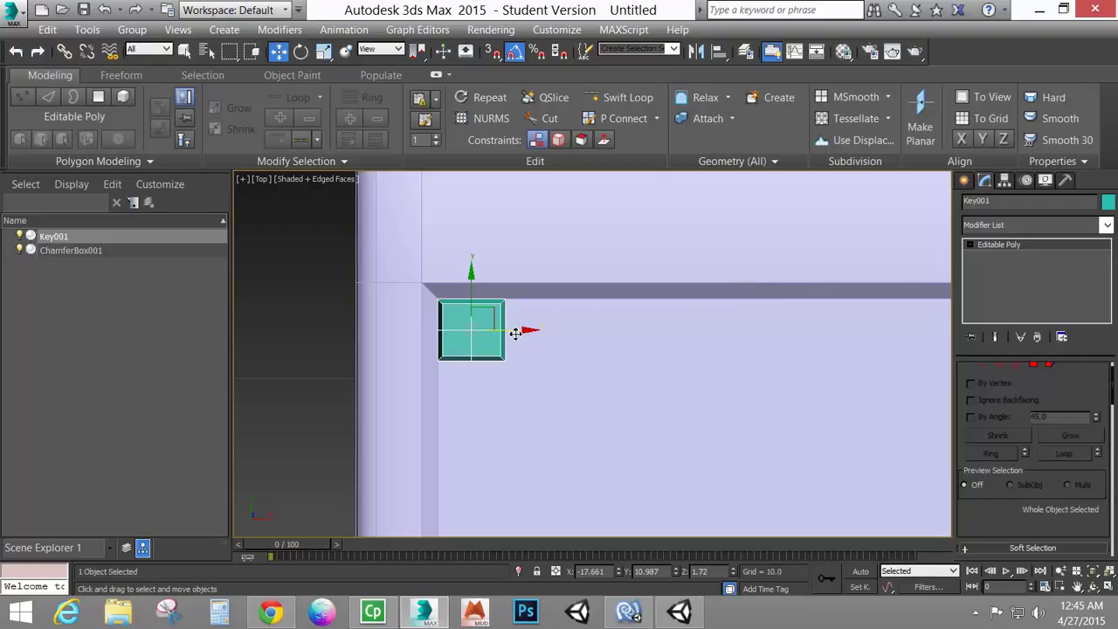
Step: Clone the key once as a copy directly beside it along X, at about X -16.285
mouse_move(524, 330)
shift+mouse_down()
mouse_move(591, 338)
mouse_move(580, 342)
shift+mouse_up()
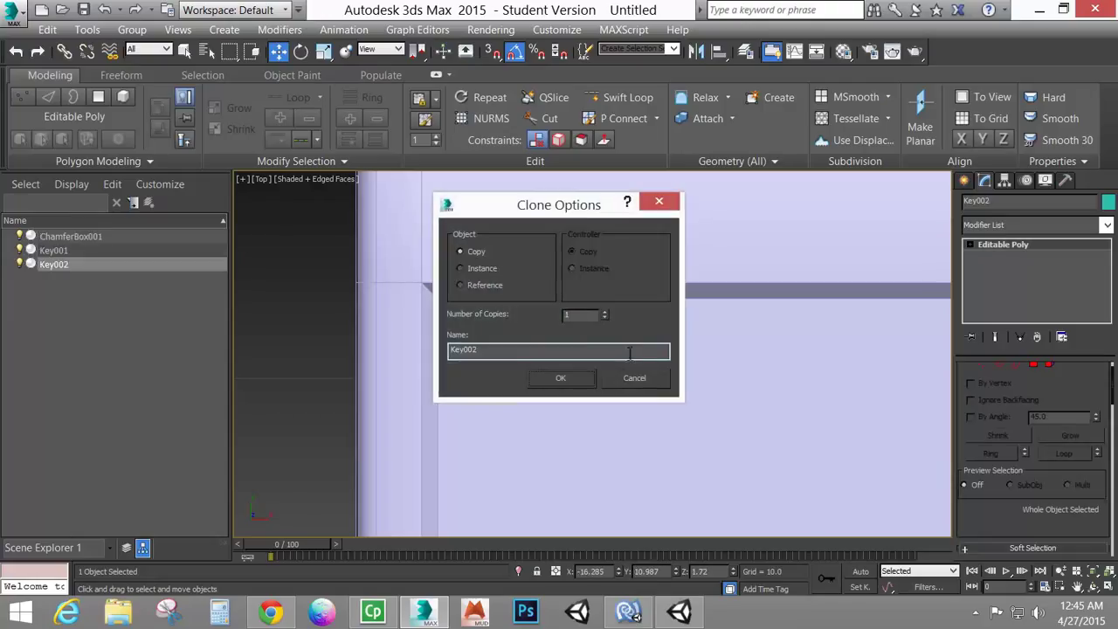
drag(581, 209, 305, 221)
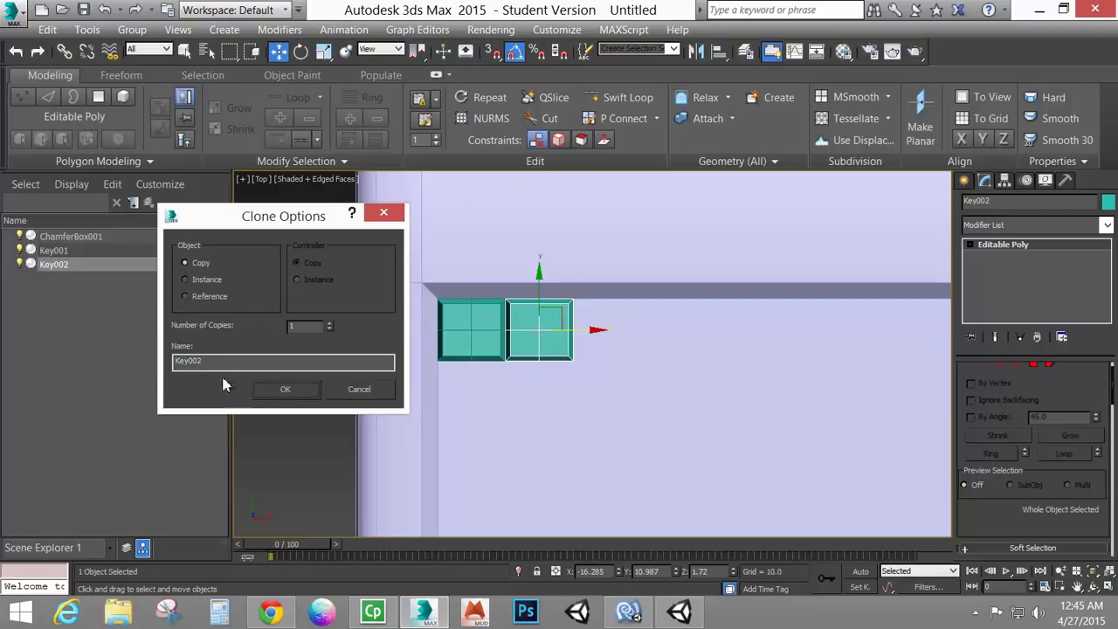
click(285, 389)
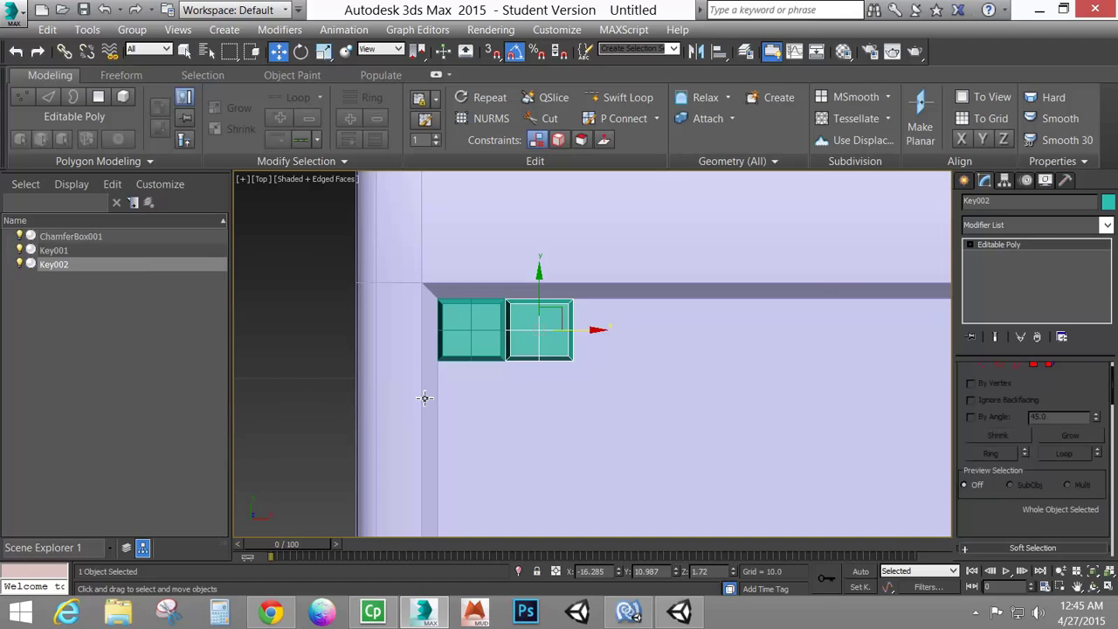
Step: Select the copied key Key002 and delete it
middle_drag(636, 372, 477, 378)
scroll(477, 377, down, 2)
scroll(476, 377, down, 3)
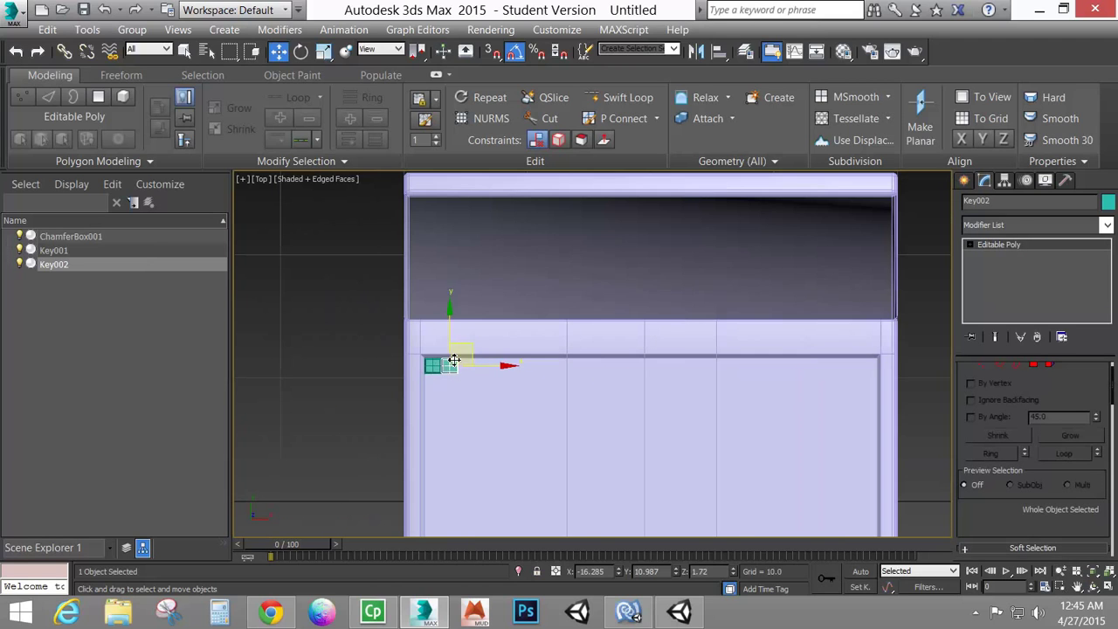
click(448, 367)
click(449, 368)
click(432, 367)
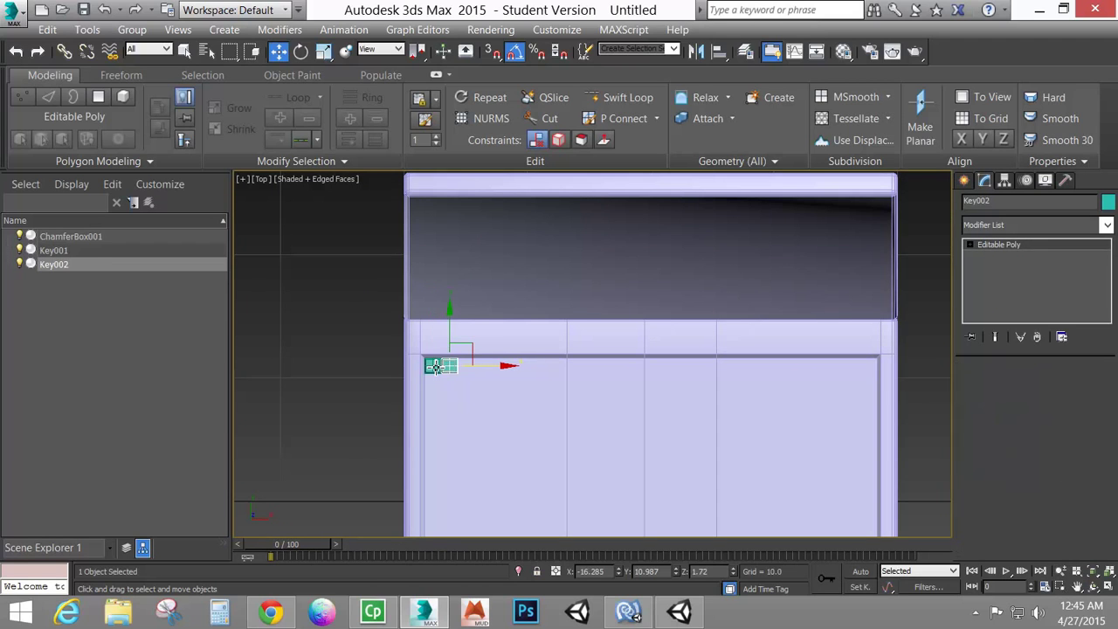
click(450, 367)
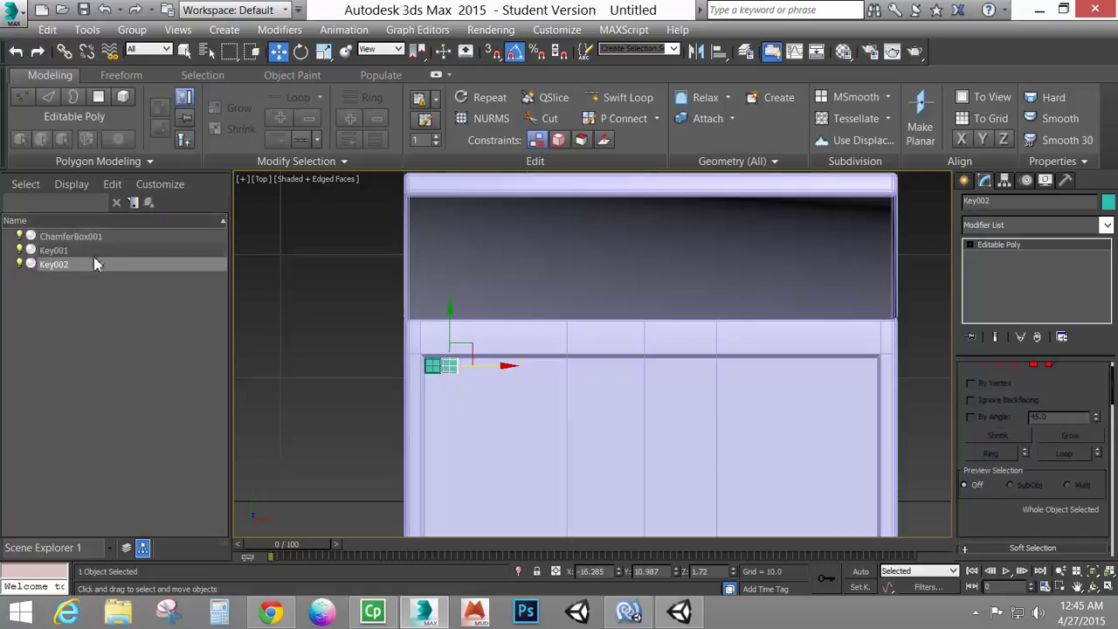
click(54, 252)
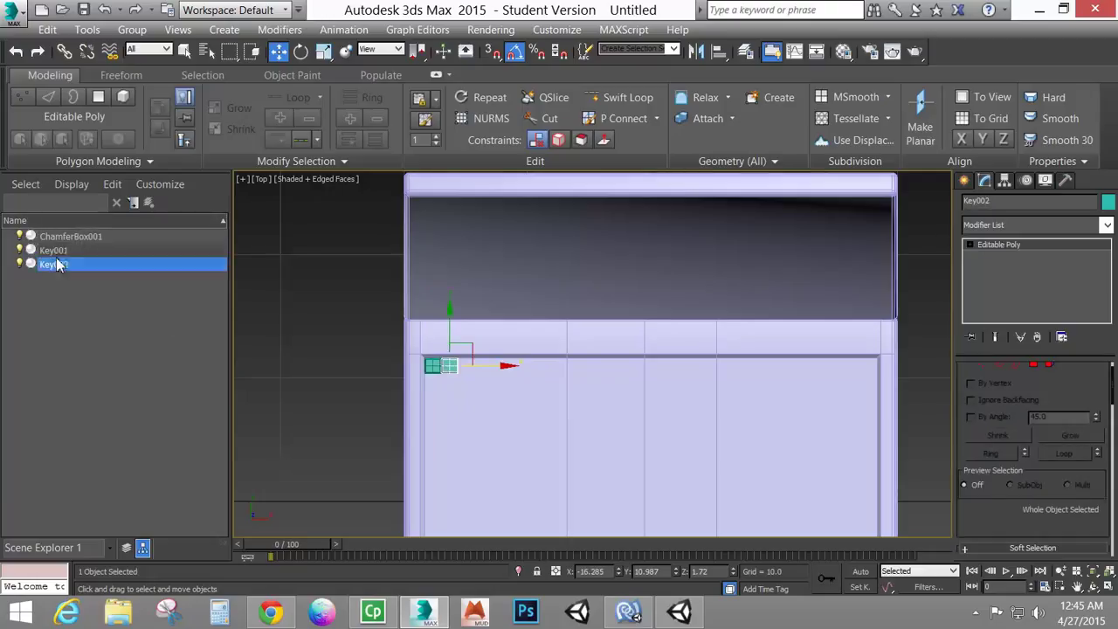
click(57, 263)
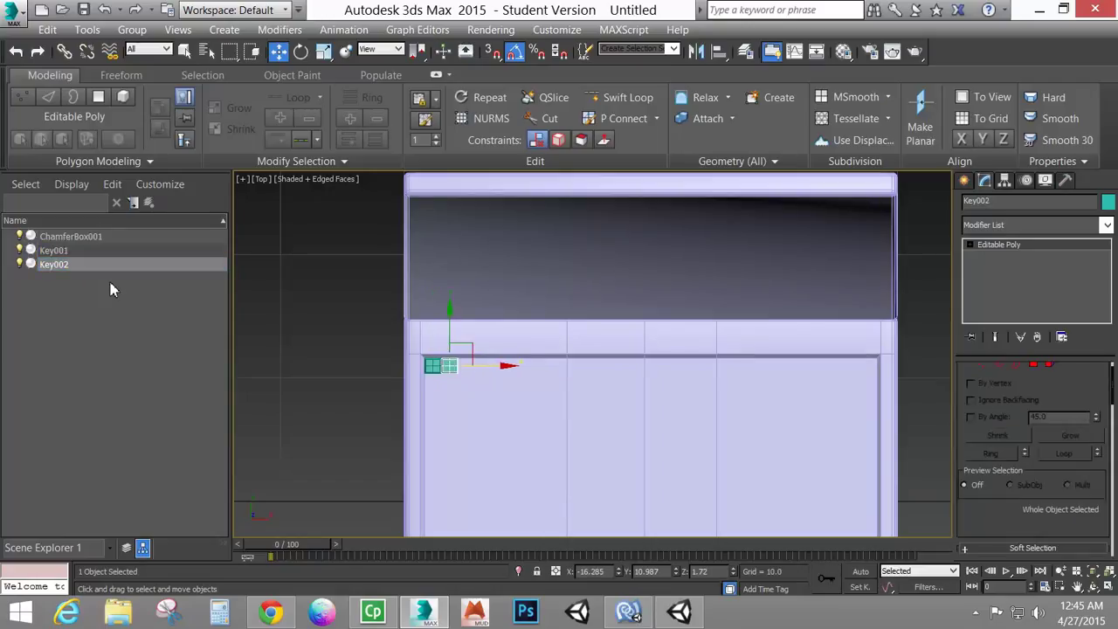
key(Delete)
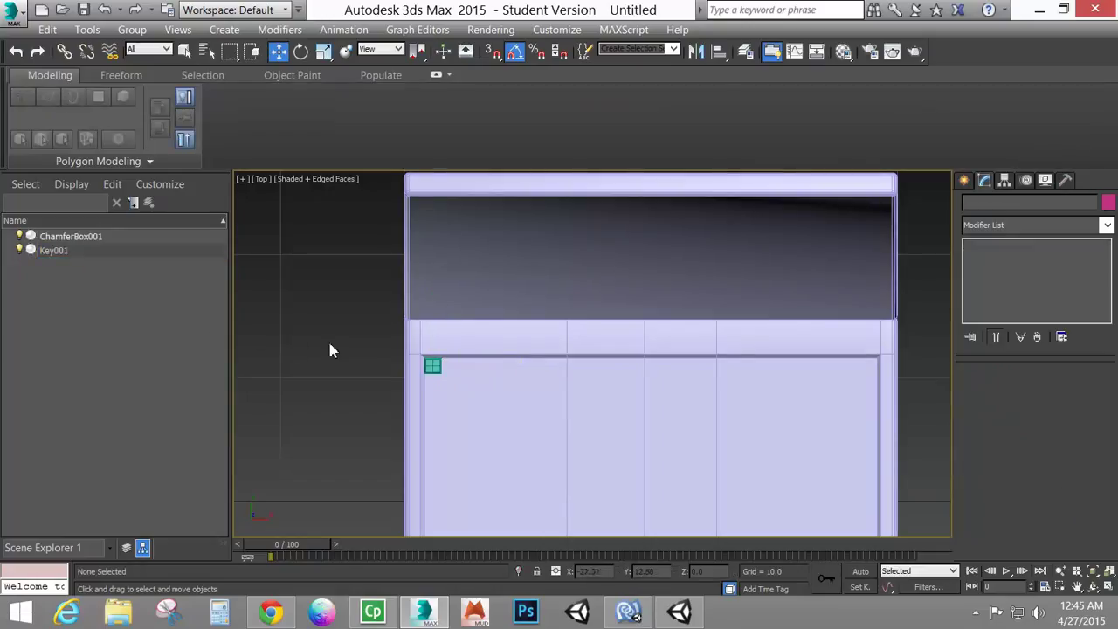
Step: Clone Key001 along X with a spacing of about 1.378, making 19 copies across the keyboard recess
scroll(400, 392, up, 4)
click(454, 324)
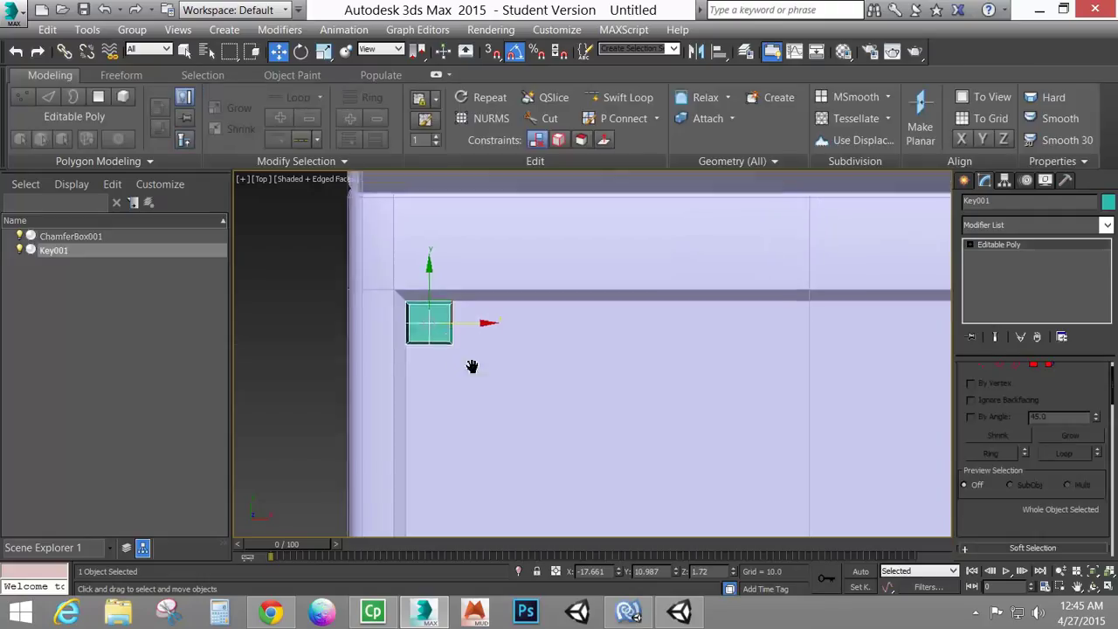
scroll(446, 354, up, 5)
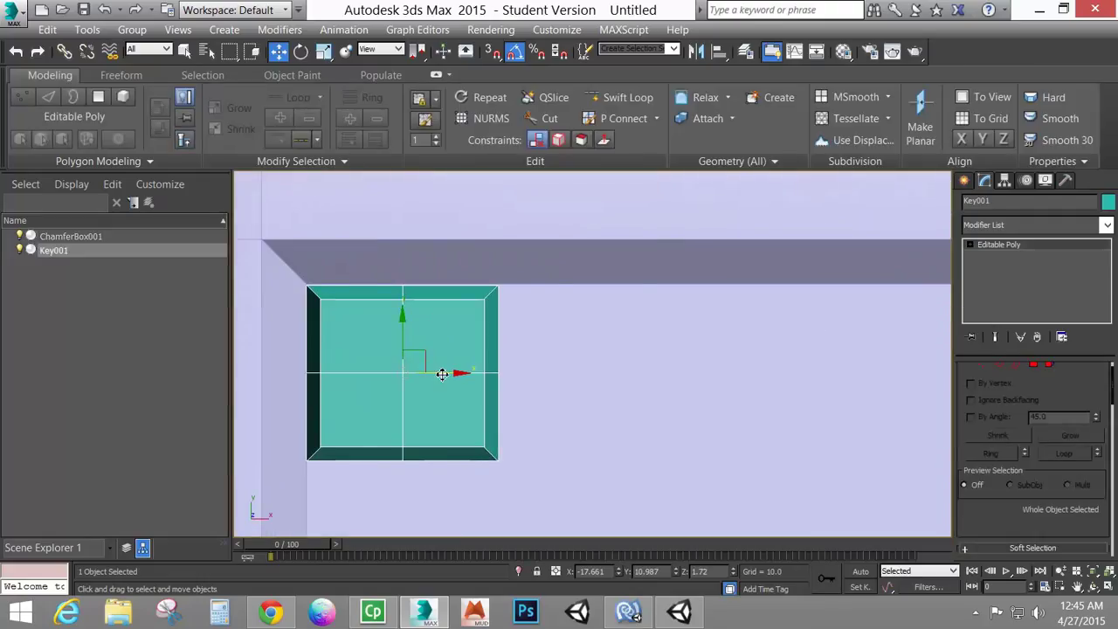
mouse_move(442, 374)
shift+mouse_down()
mouse_move(644, 375)
mouse_move(635, 387)
shift+mouse_up()
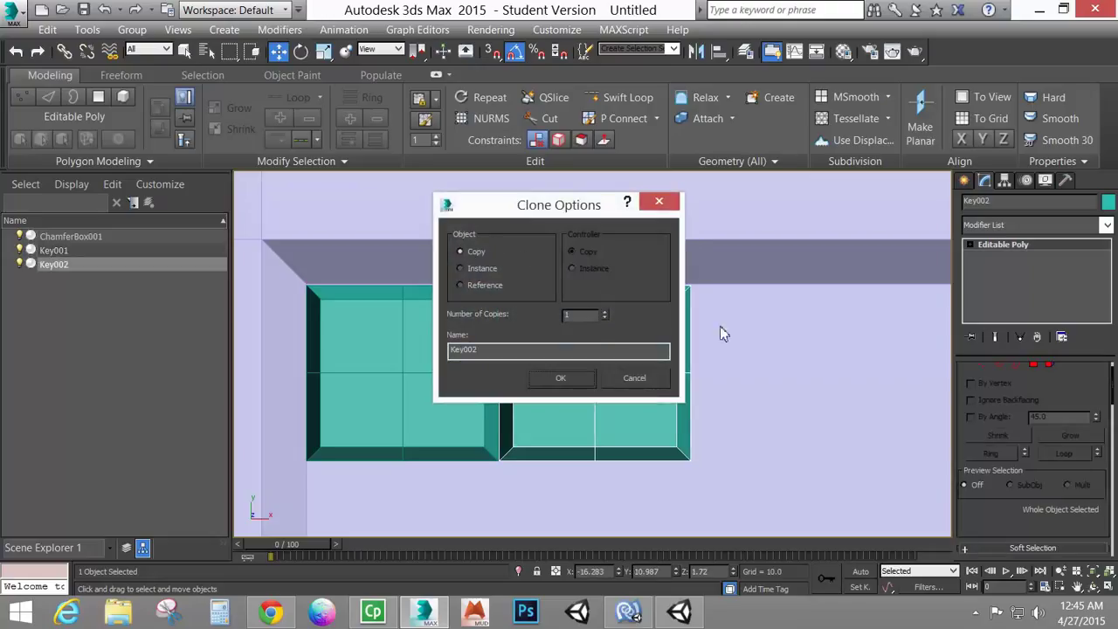
double_click(594, 314)
click(561, 378)
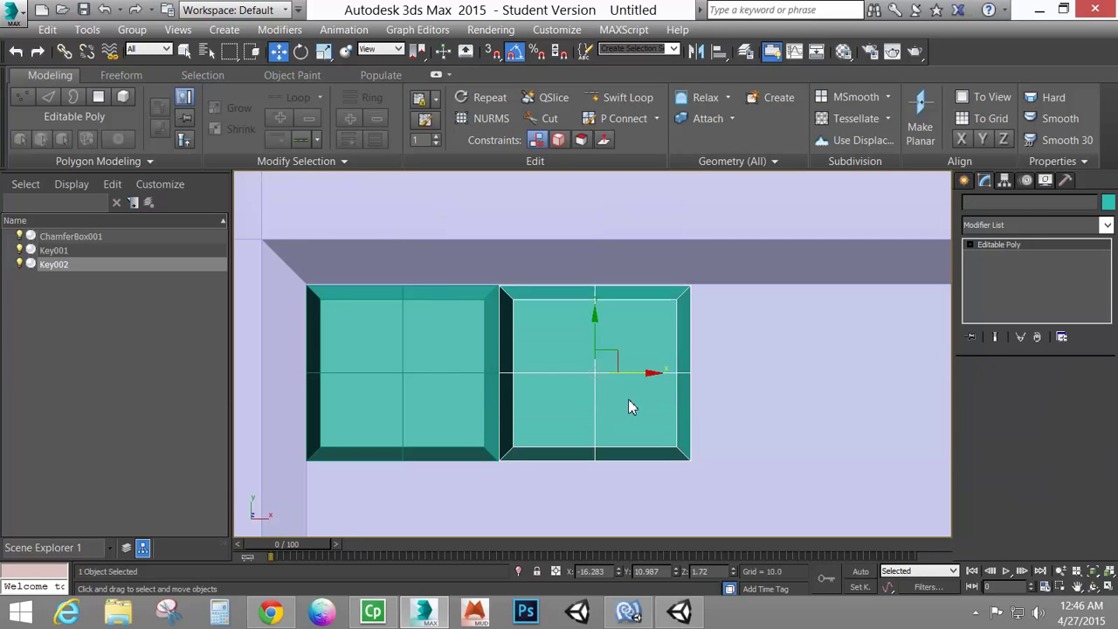
scroll(646, 399, down, 5)
middle_drag(673, 399, 294, 383)
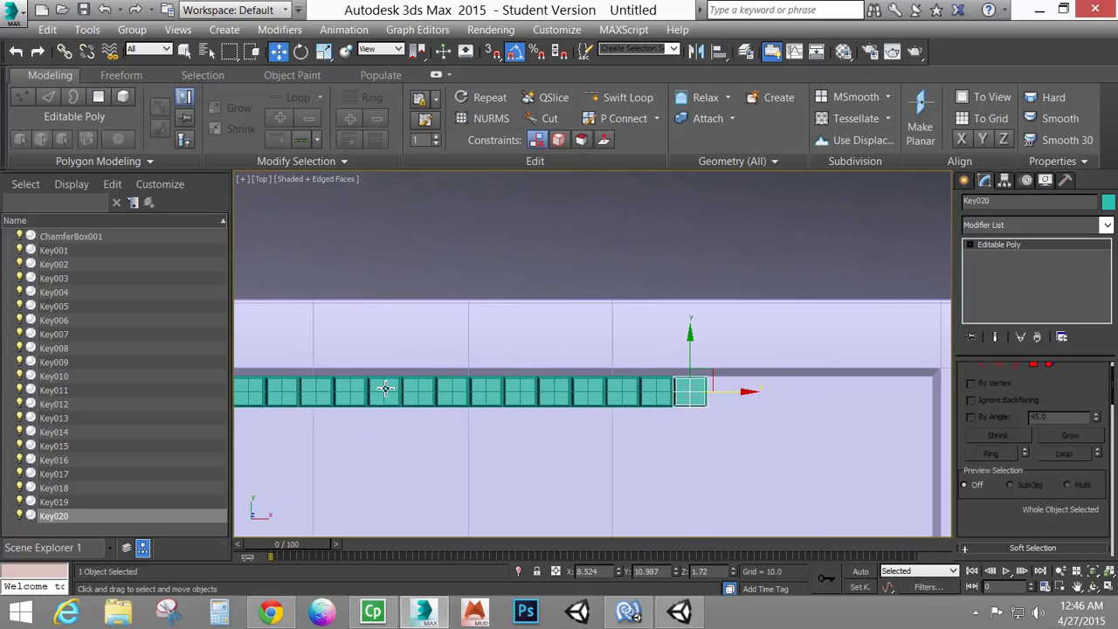
Step: Check how far the row of keys reaches across the recess, and undo the cloning
scroll(402, 389, down, 3)
middle_drag(557, 407, 775, 380)
key(ctrl+z)
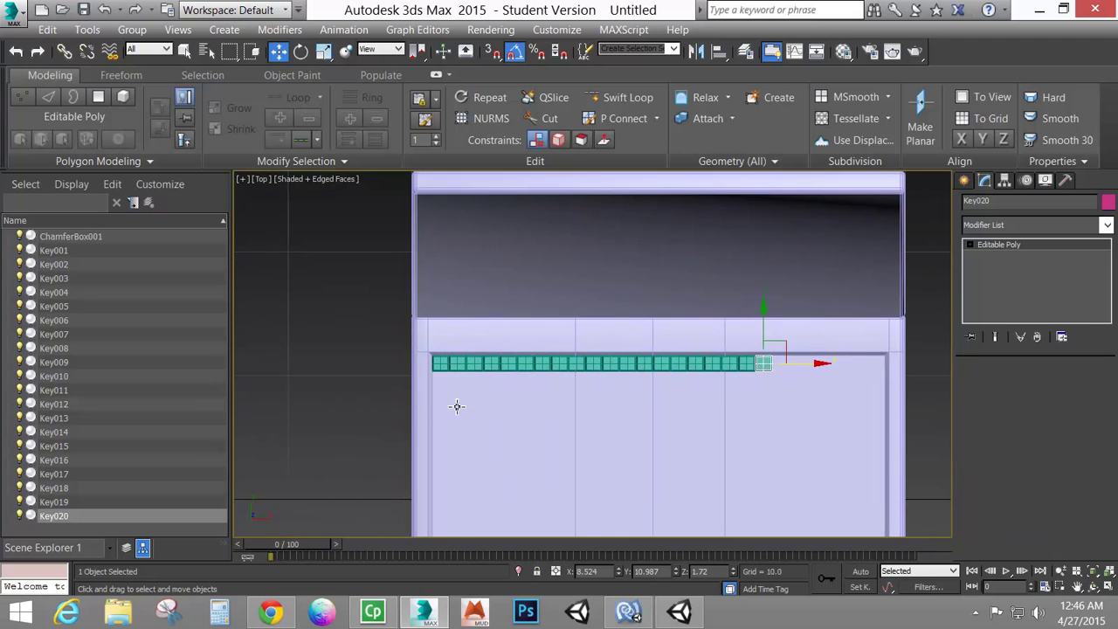
Step: Clone Key001 along X with a spacing of about 1.377, making 30 copies across the keyboard recess
middle_drag(500, 412, 557, 414)
scroll(501, 368, up, 10)
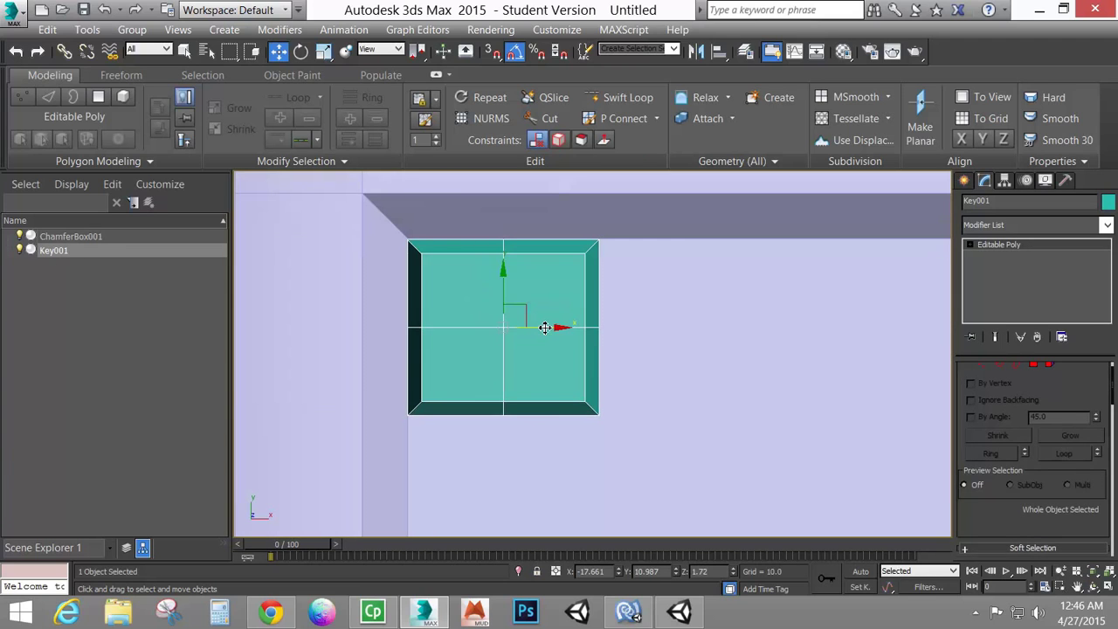
shift+drag(544, 327, 742, 323)
double_click(570, 317)
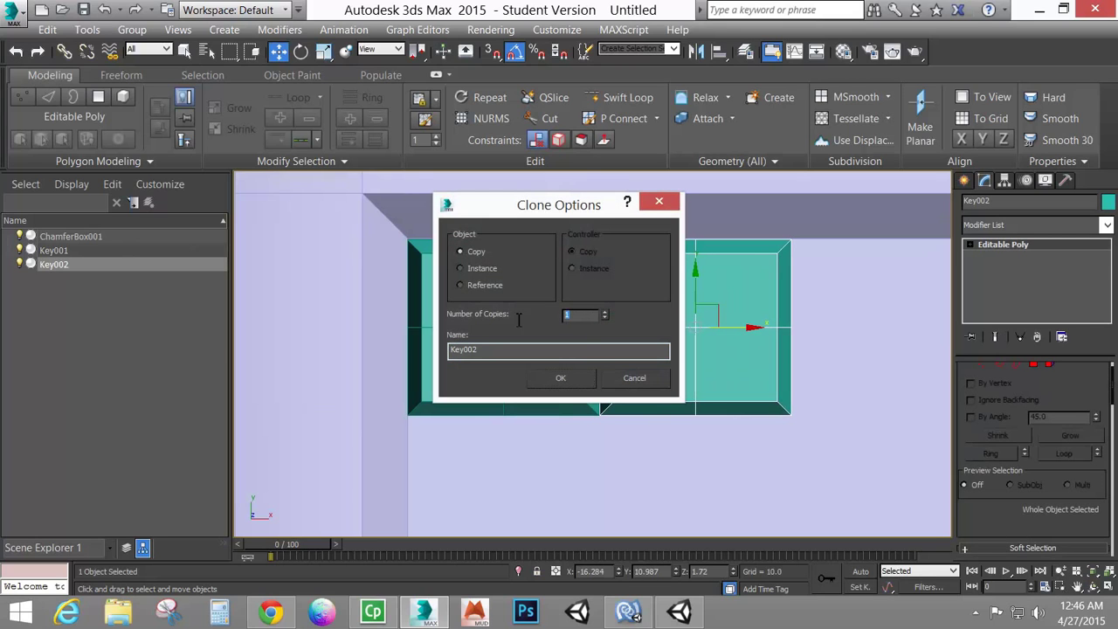
click(587, 384)
scroll(823, 345, down, 5)
scroll(664, 356, down, 7)
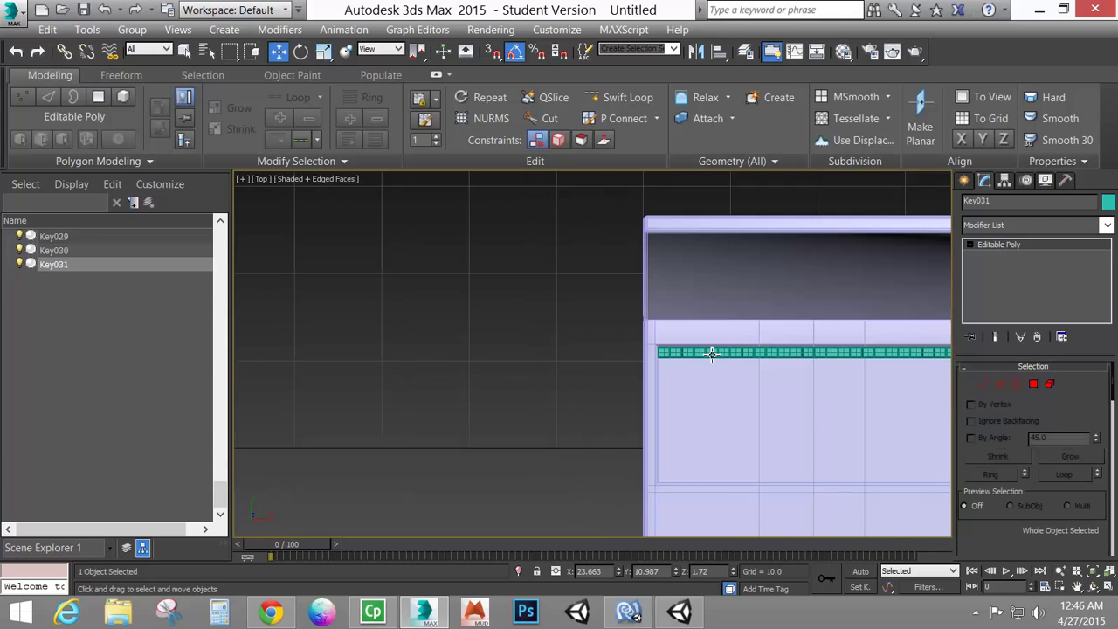
Step: Delete the four surplus keys, Key031 to Key028, that extend past the end of the keyboard recess
middle_drag(806, 373, 385, 379)
scroll(575, 346, up, 4)
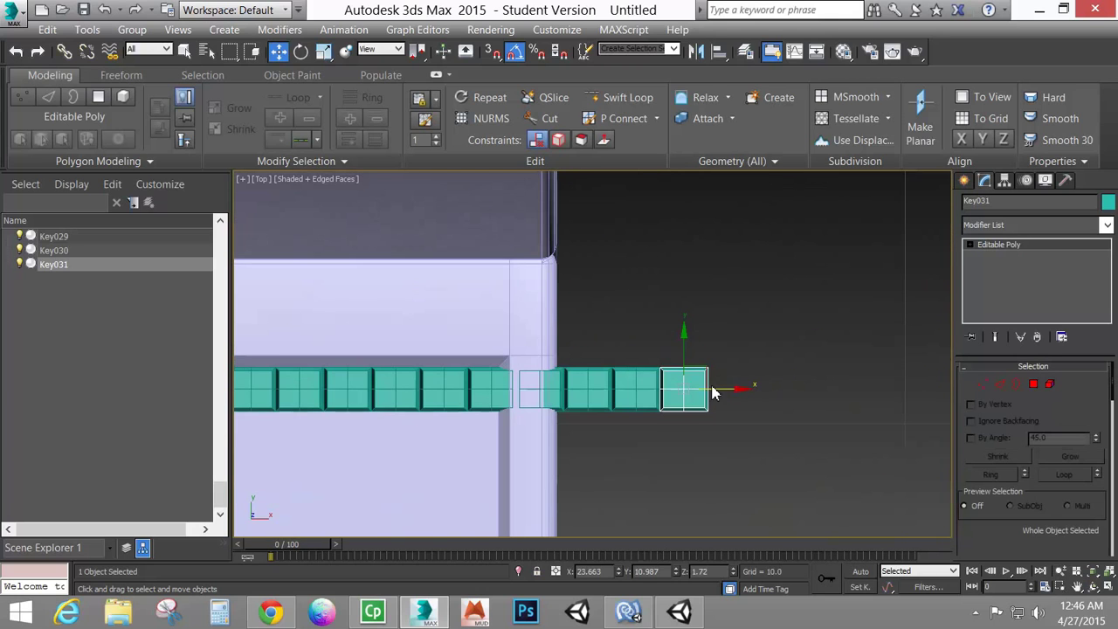
key(Delete)
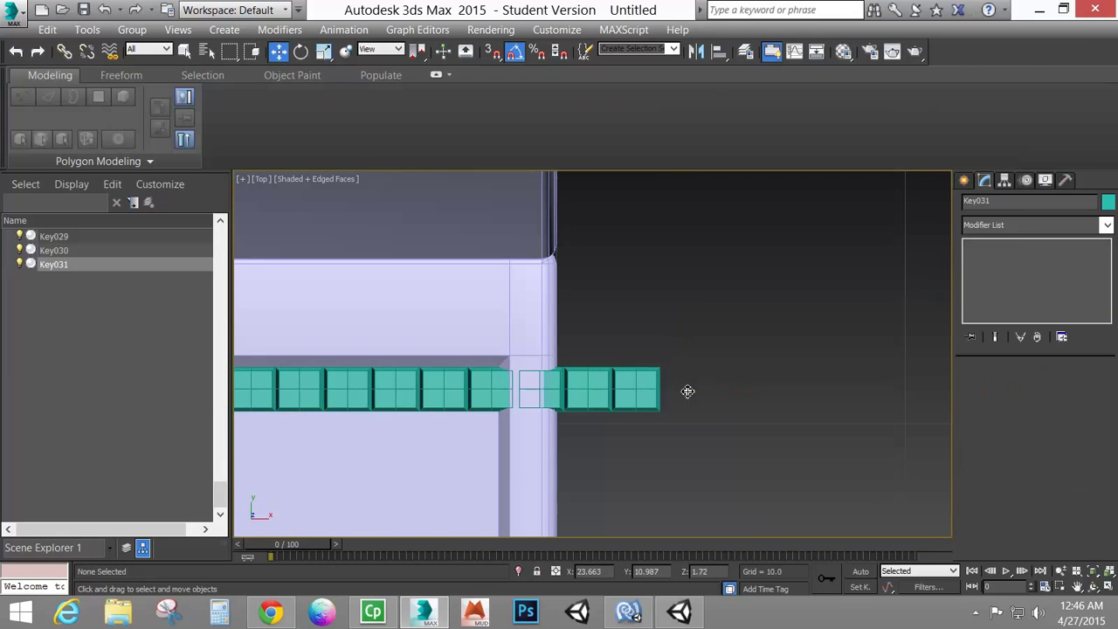
click(629, 389)
key(Delete)
click(587, 389)
key(Delete)
click(546, 390)
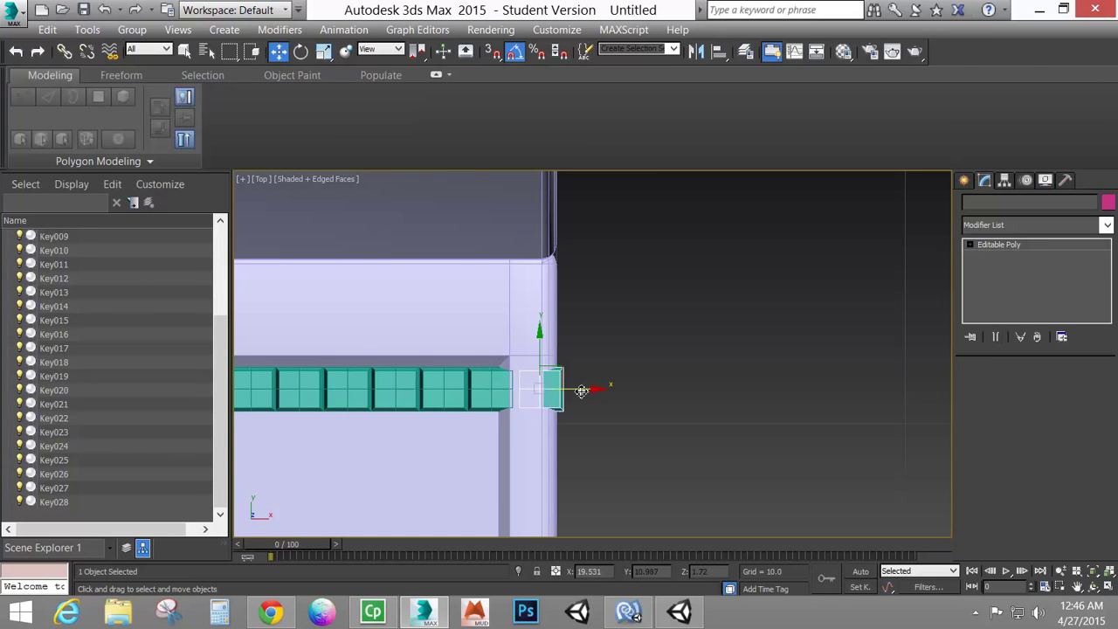
key(Delete)
Step: Select Key027, which overlaps the recess's edge at the end of the row, and delete it
click(499, 389)
middle_drag(525, 425, 805, 422)
scroll(773, 409, down, 2)
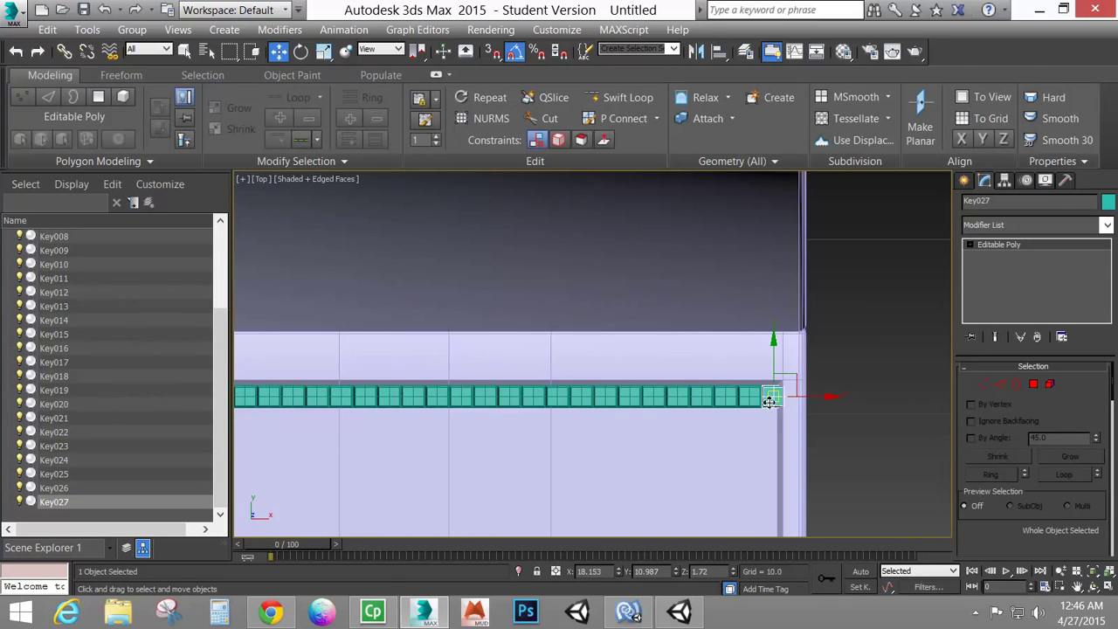
middle_drag(519, 440, 687, 437)
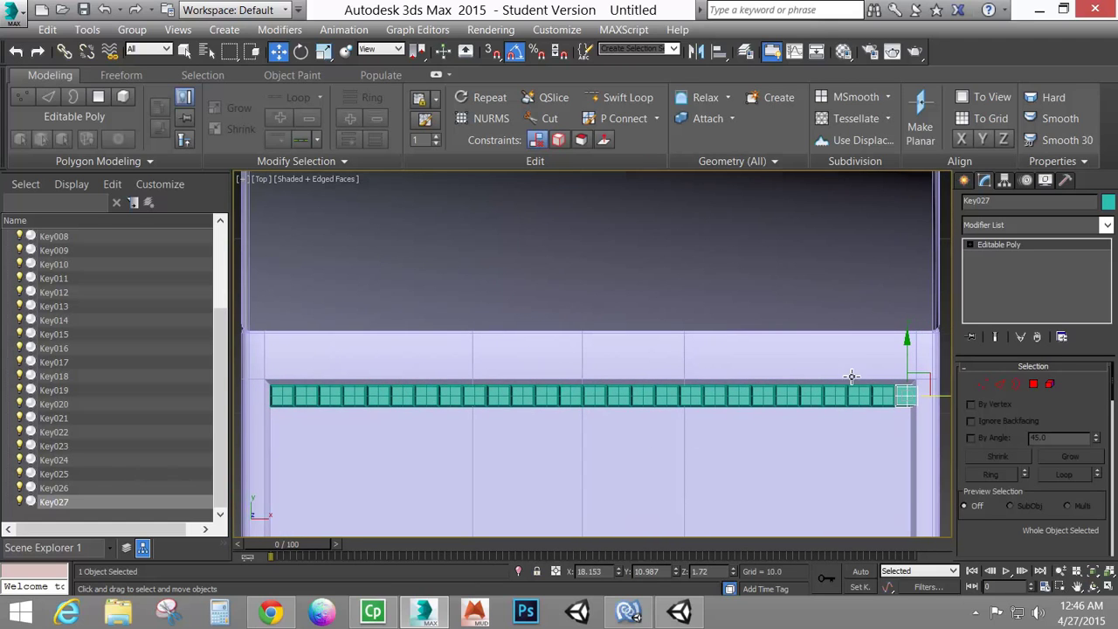
key(Delete)
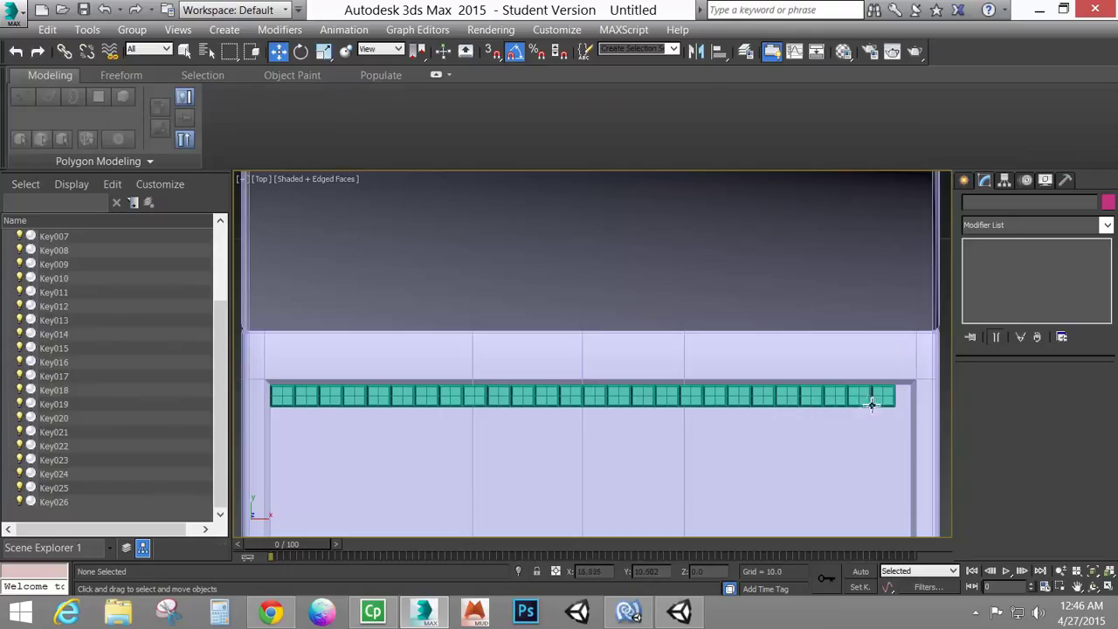
Step: Select Key001 through Key026 and shift the row about 0.402 along X to centre it in the recess
scroll(93, 420, up, 4)
scroll(76, 404, down, 4)
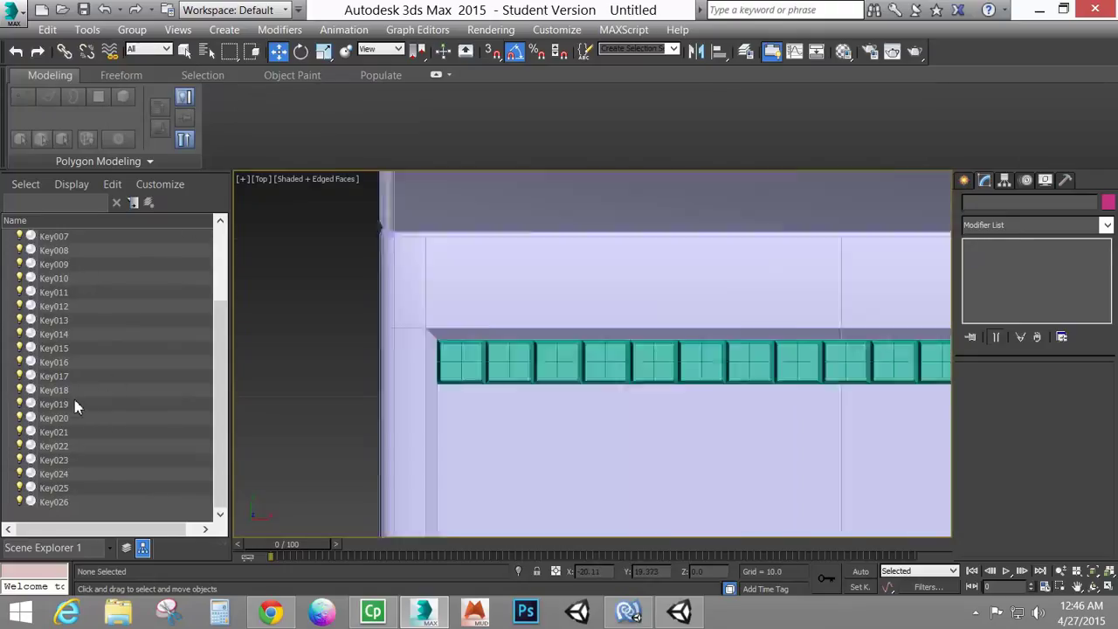
click(61, 278)
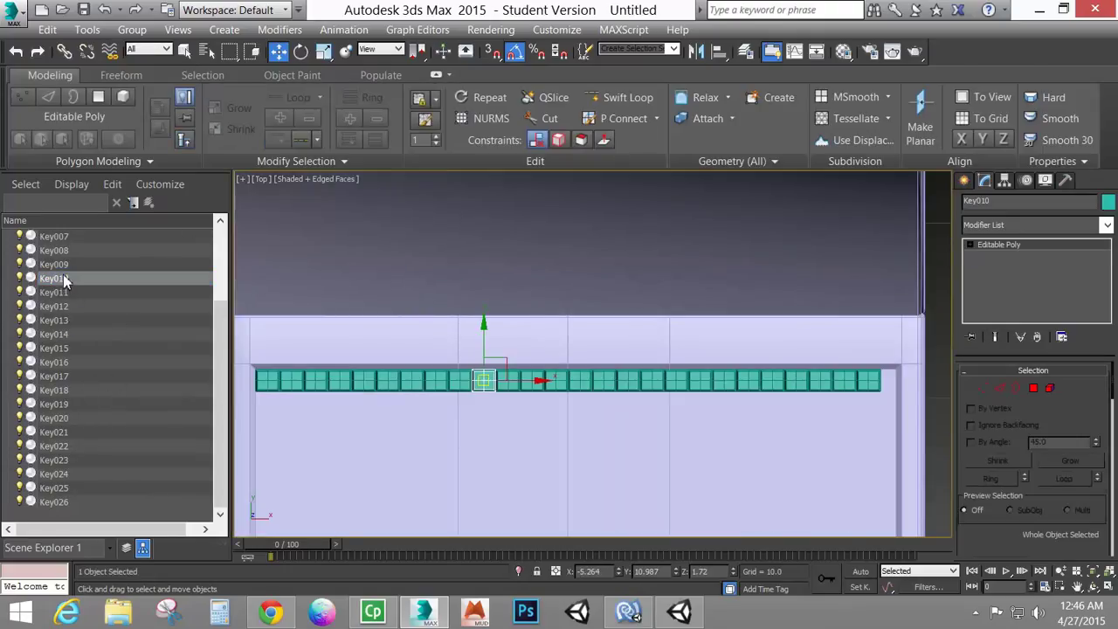
scroll(217, 282, up, 3)
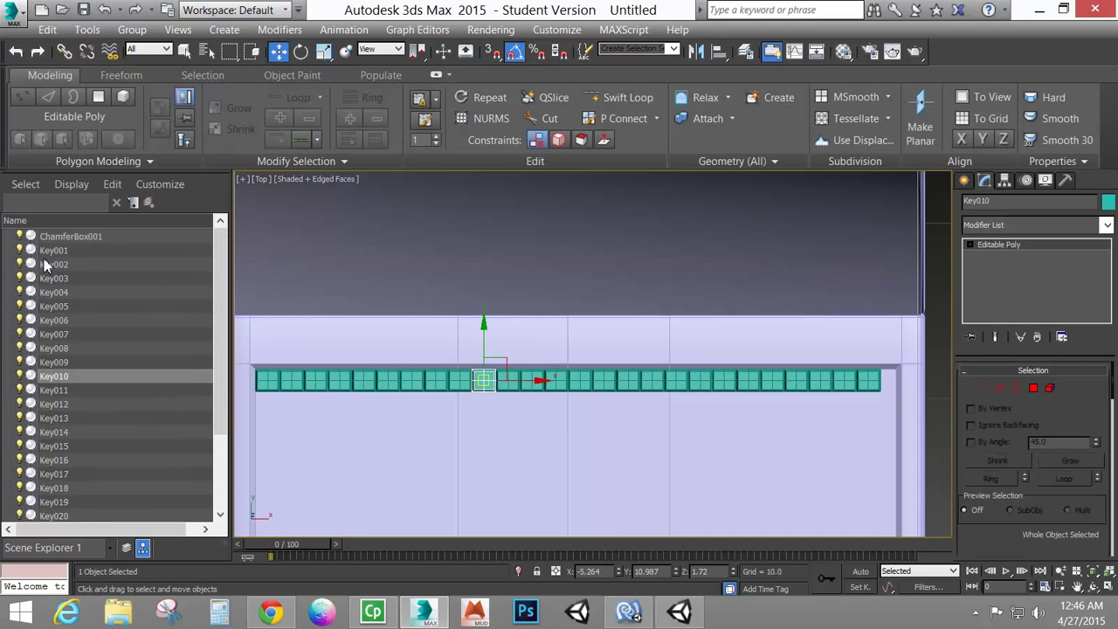
click(54, 250)
scroll(209, 349, down, 3)
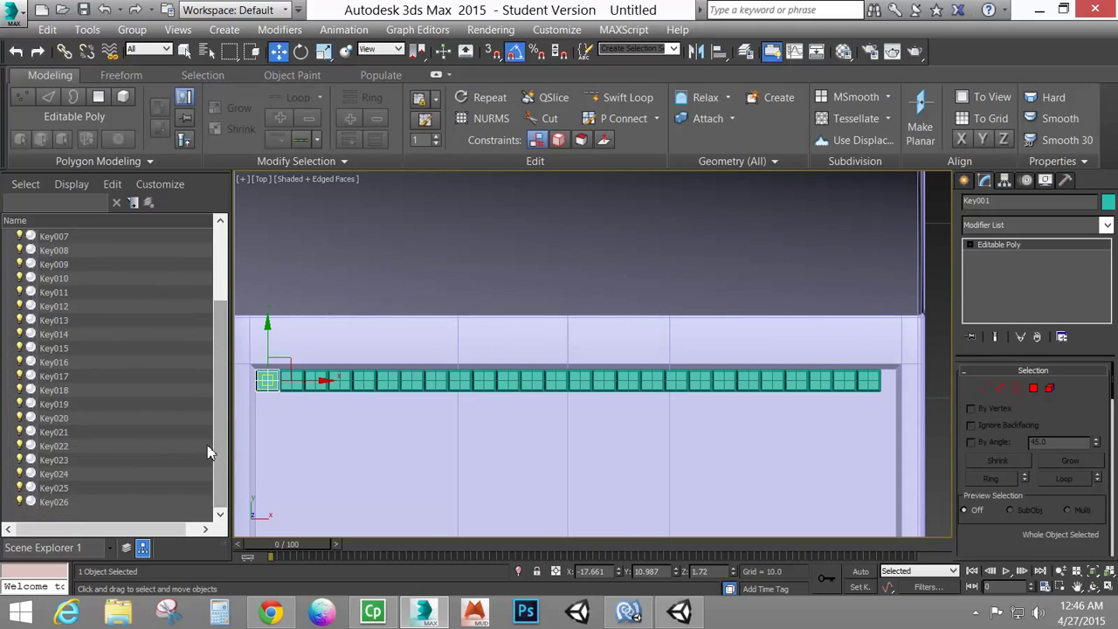
shift+click(59, 502)
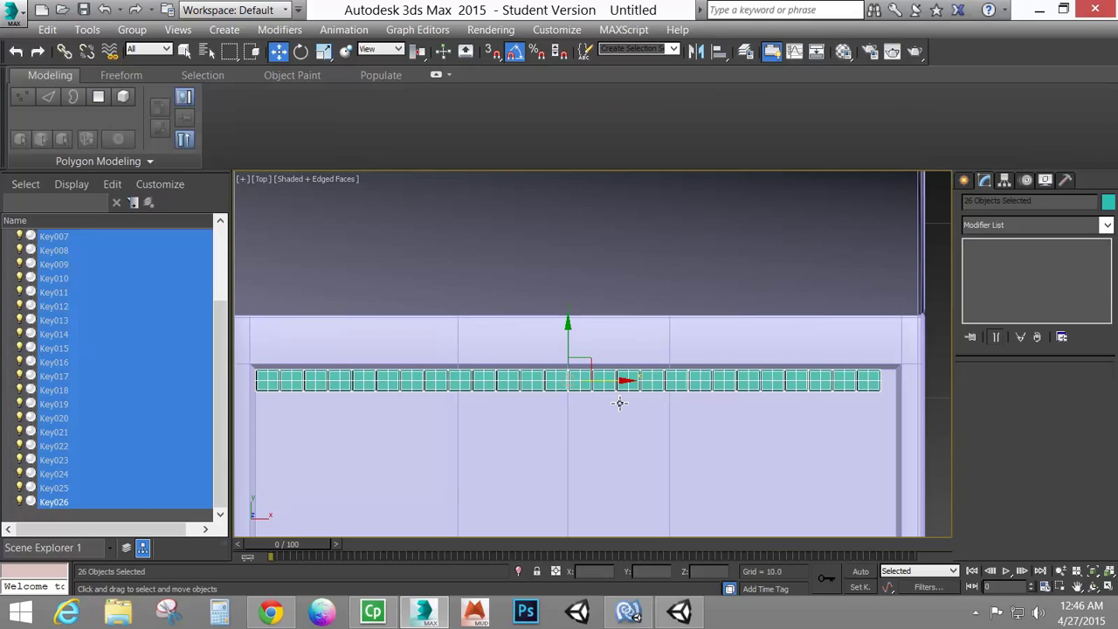
middle_drag(624, 399, 644, 395)
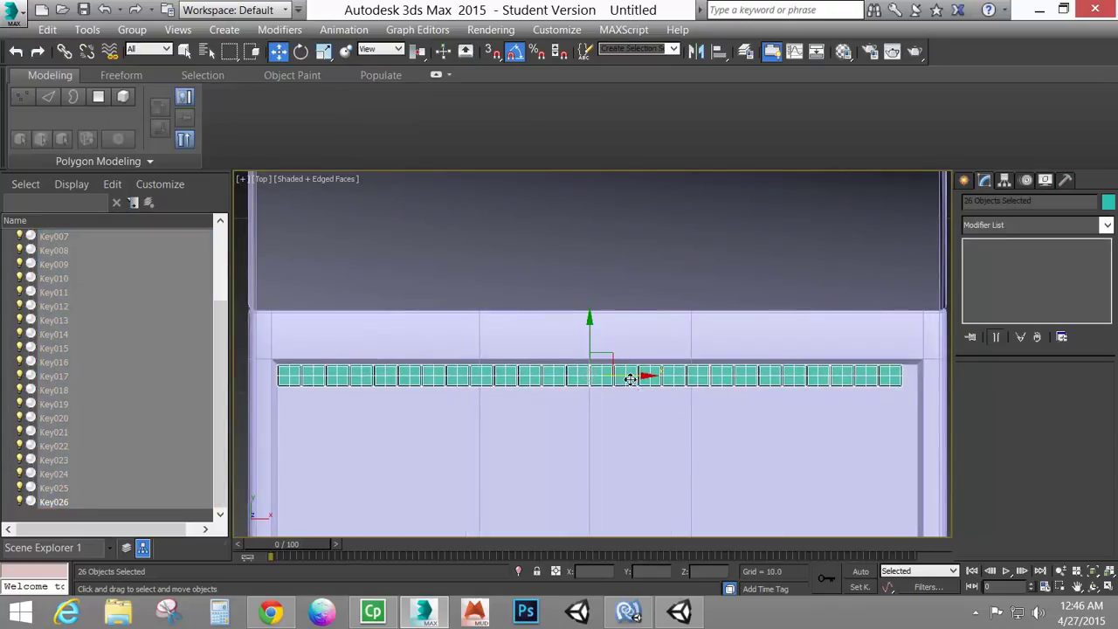
drag(634, 378, 638, 381)
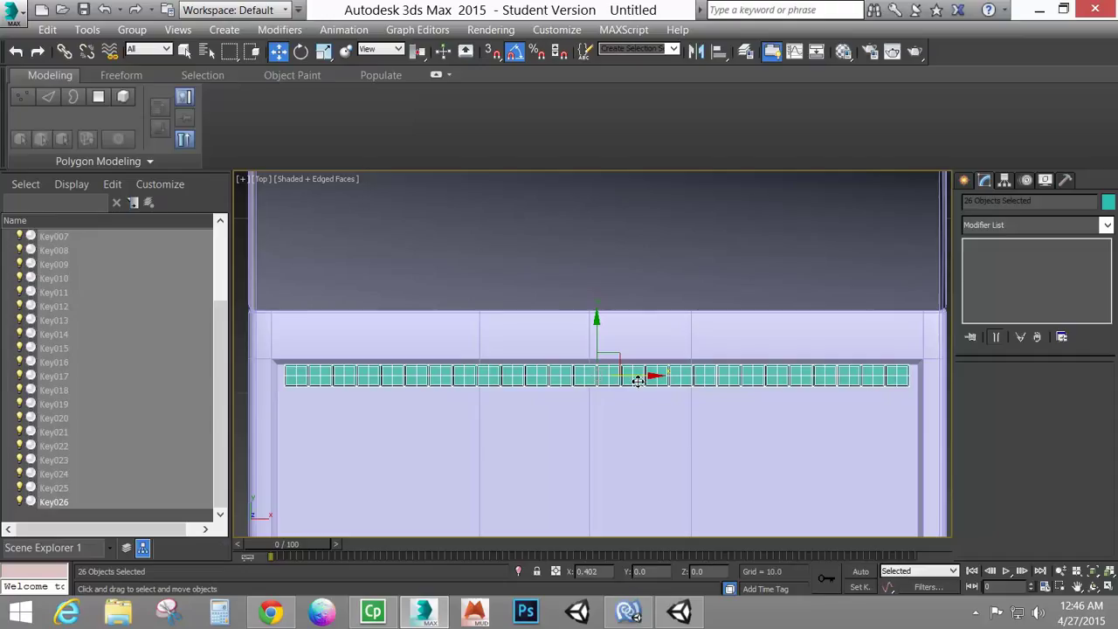
Step: Scale the selected key row slightly wider along X about the selection center, so it spans the recess
click(323, 51)
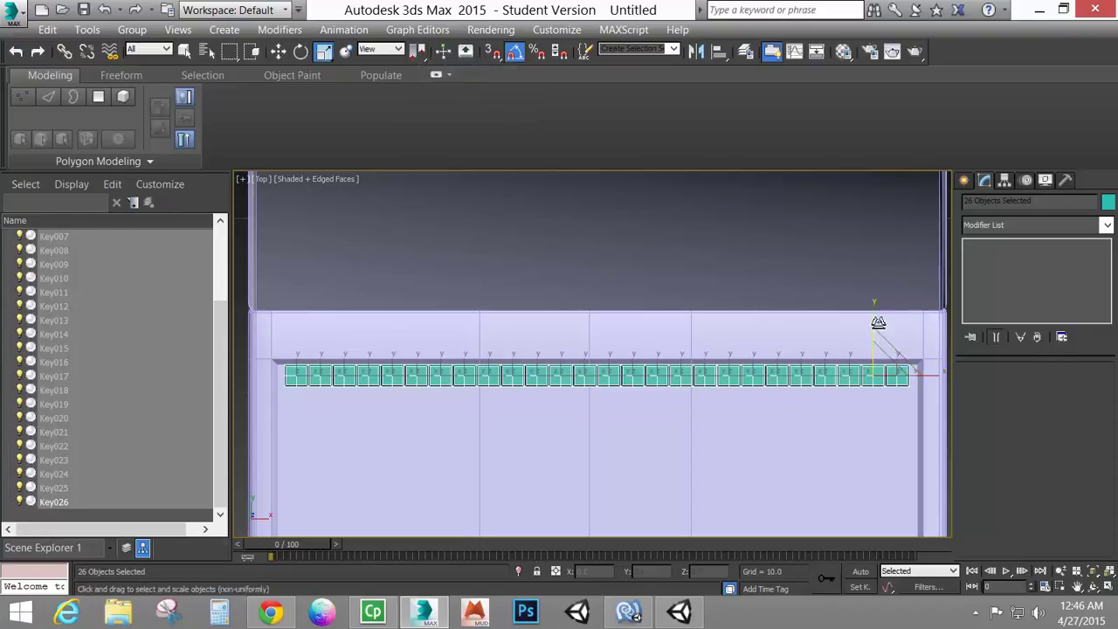
drag(933, 381, 761, 280)
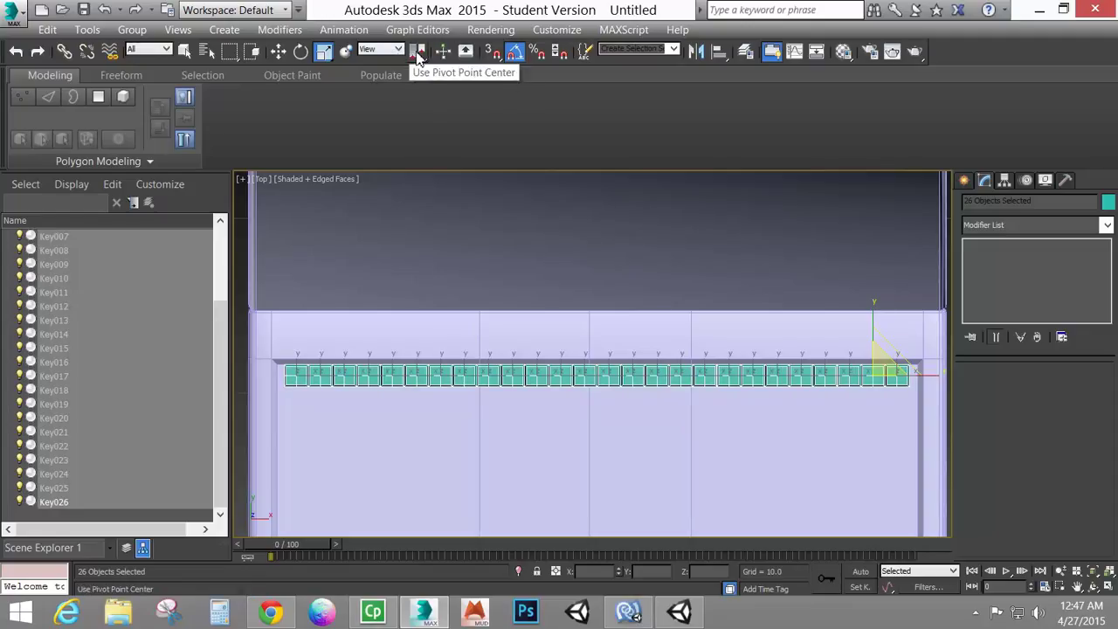
drag(417, 56, 418, 86)
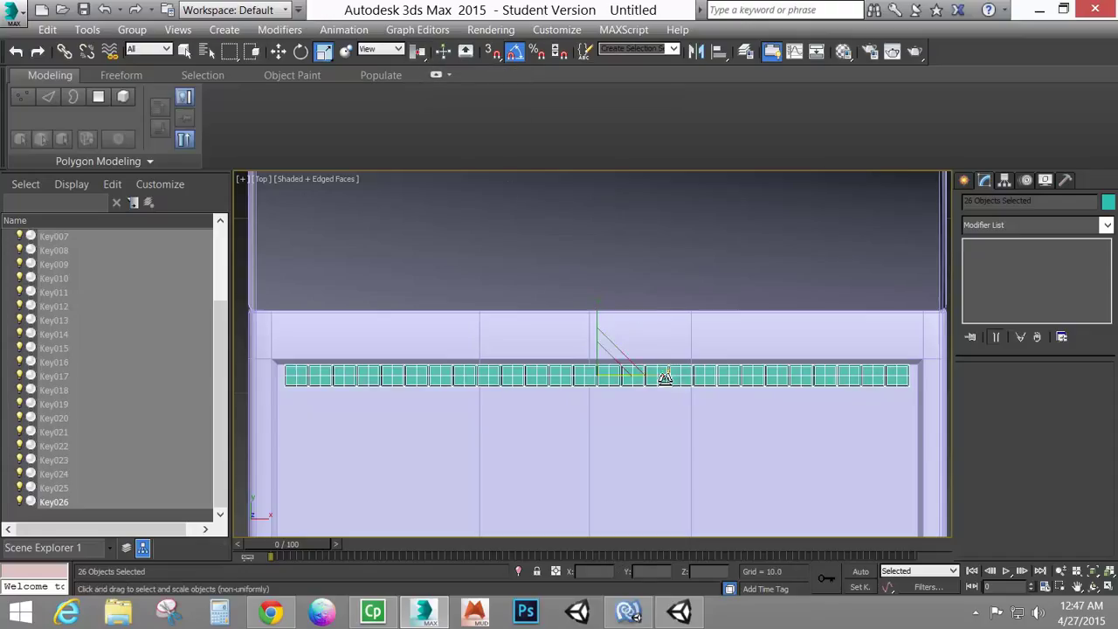
drag(656, 375, 664, 377)
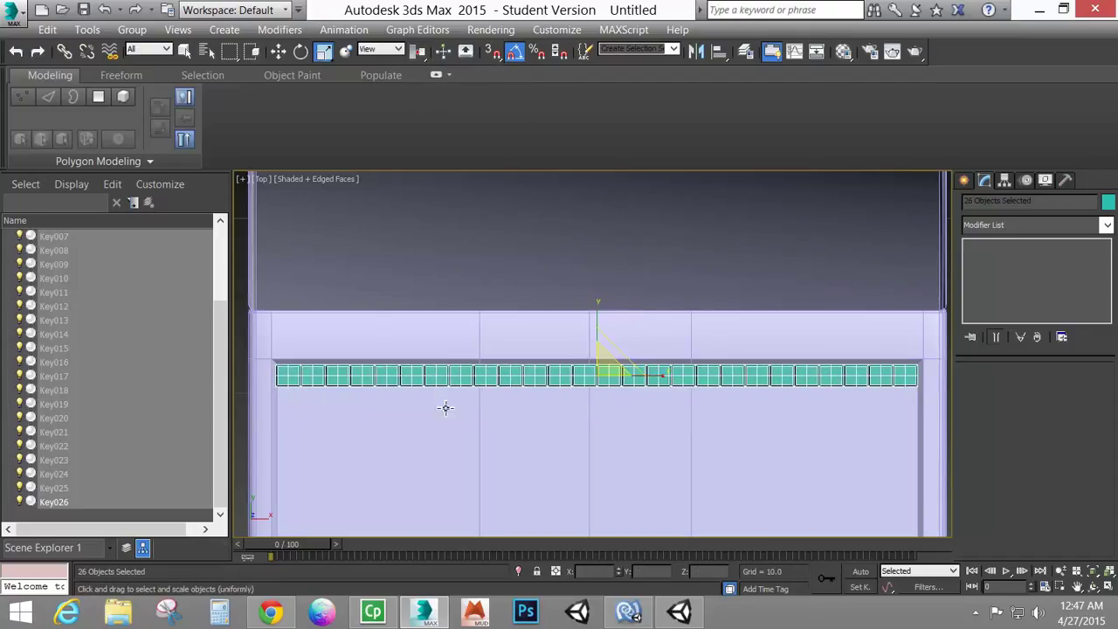
Step: Clone the whole 26-key row downward along Y, one row apart, making 9 copies to fill the recess
middle_drag(445, 407, 511, 386)
scroll(511, 387, down, 2)
middle_drag(599, 424, 629, 391)
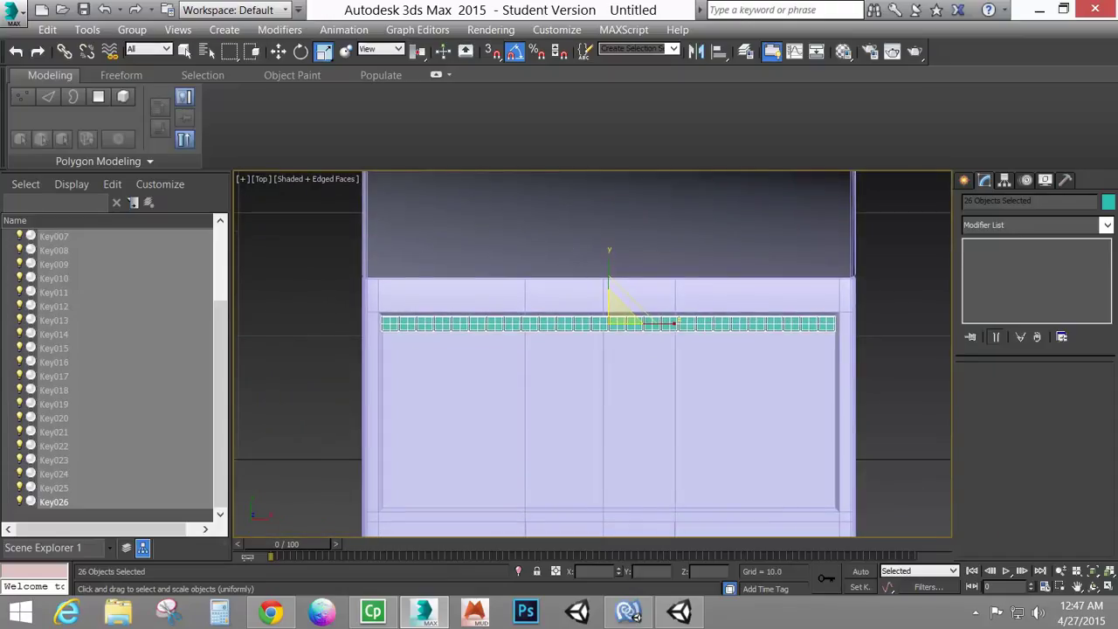
click(277, 50)
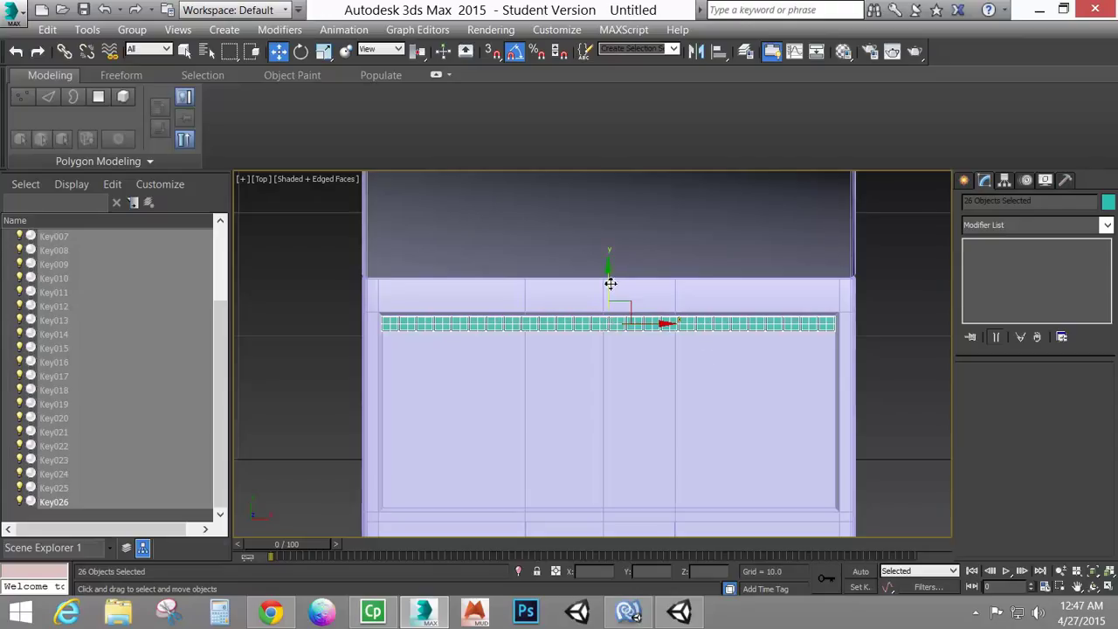
click(412, 324)
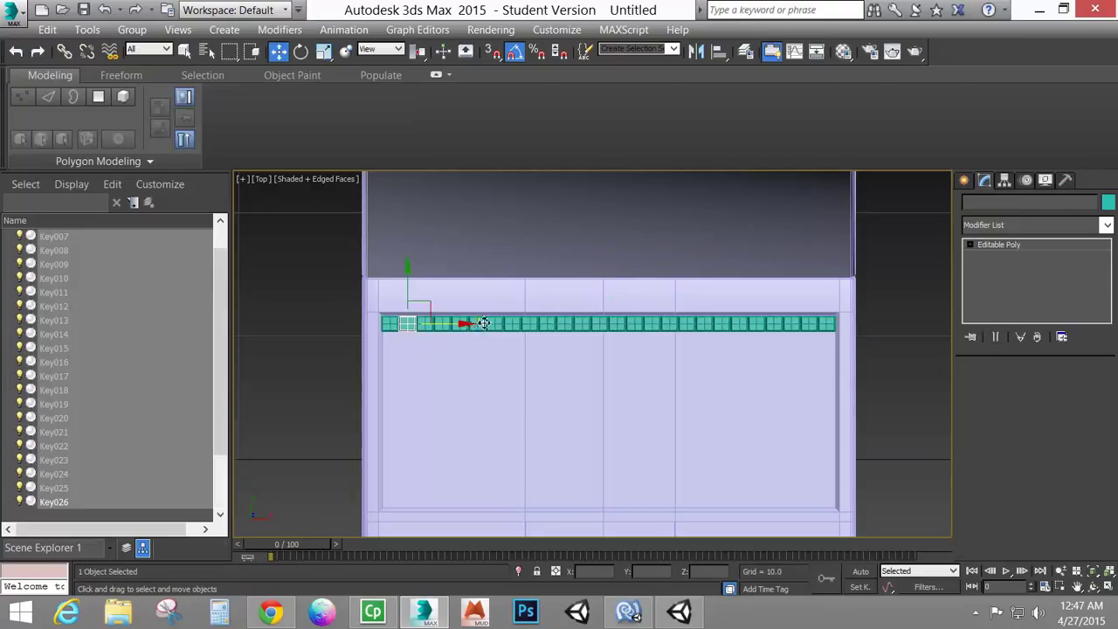
key(ctrl+a)
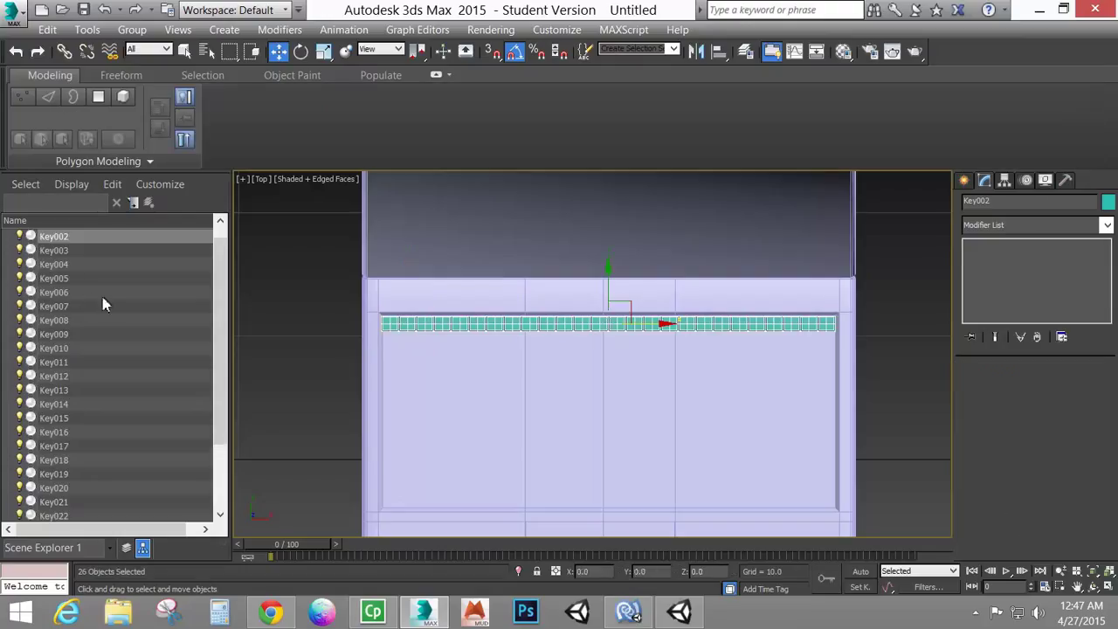
drag(609, 297, 606, 306)
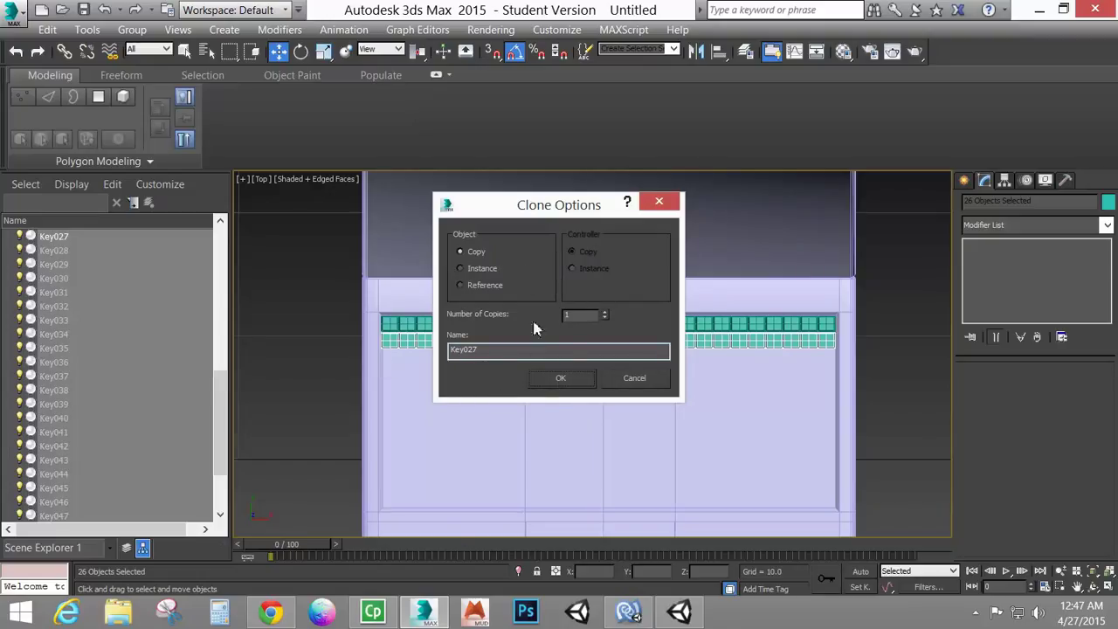
click(561, 379)
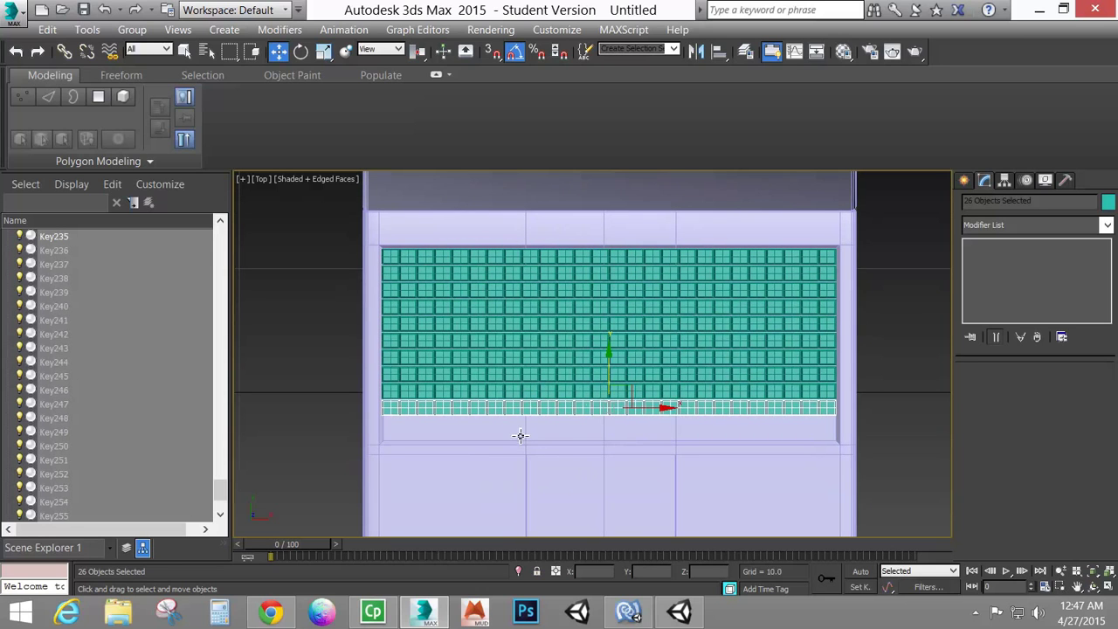
Step: Select Key001 through Key260 and move all keys about -0.96 along Y to centre them in the recess
middle_drag(597, 437, 597, 375)
scroll(597, 375, down, 2)
click(577, 424)
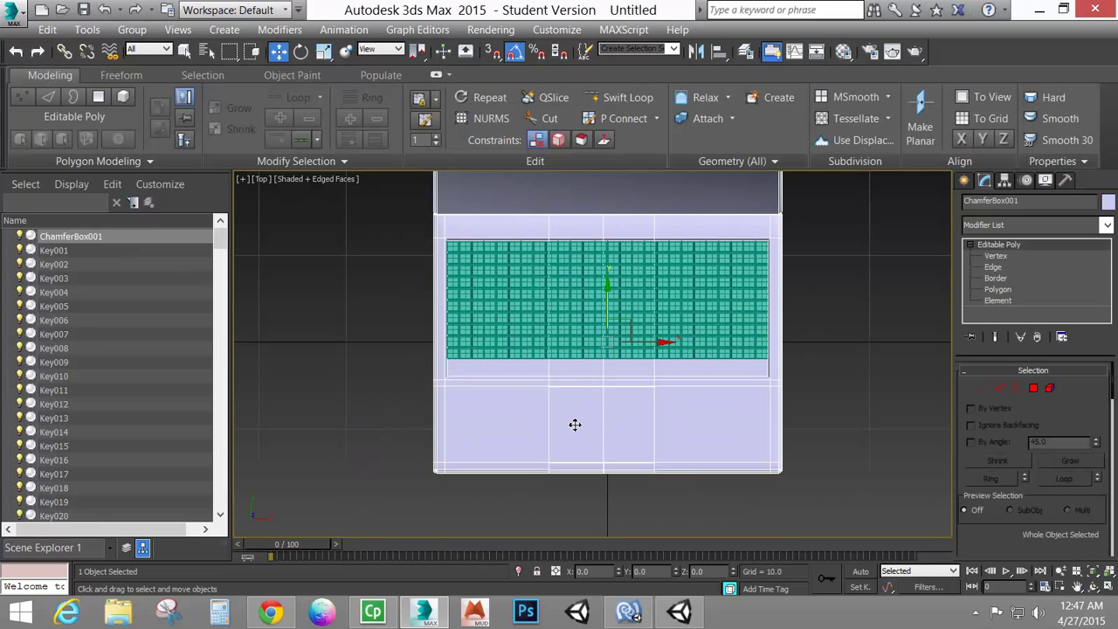
click(66, 253)
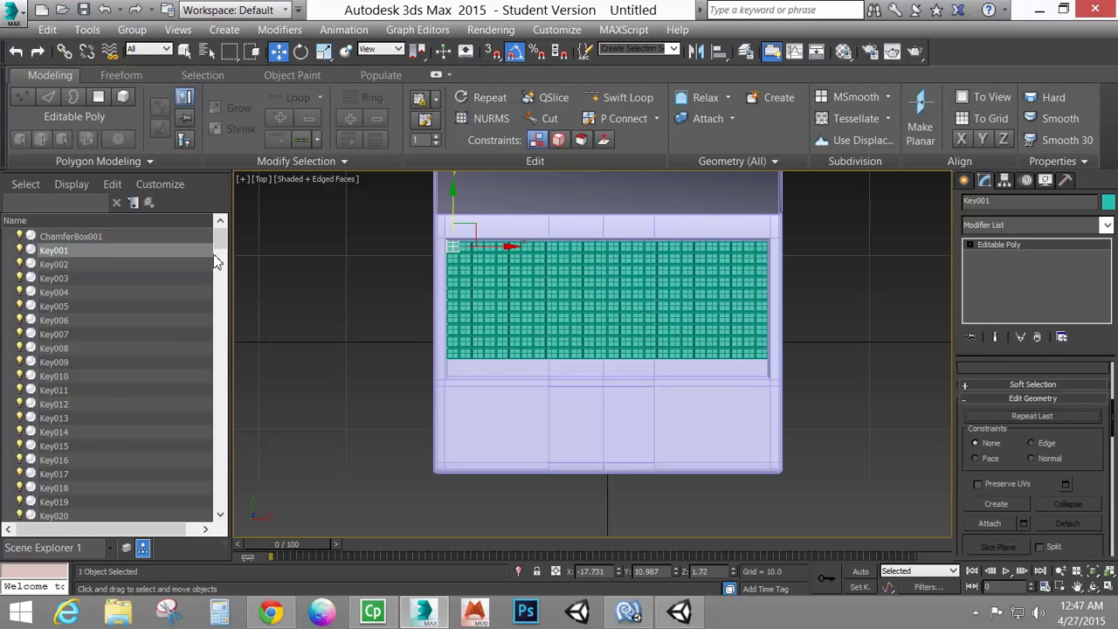
drag(217, 253, 219, 502)
shift+click(61, 503)
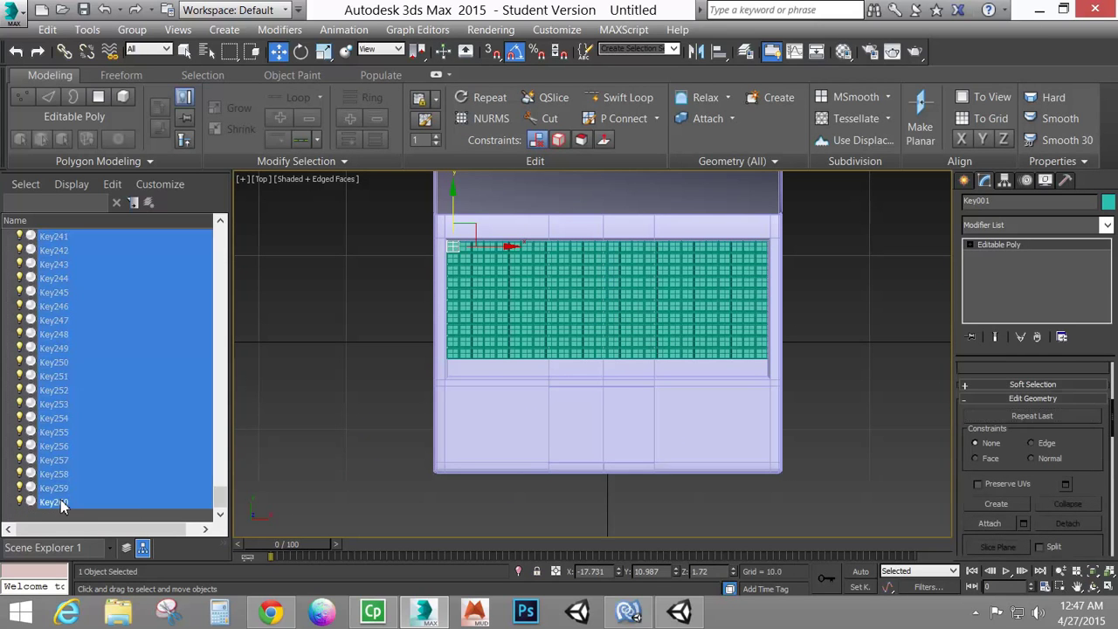
scroll(603, 363, up, 4)
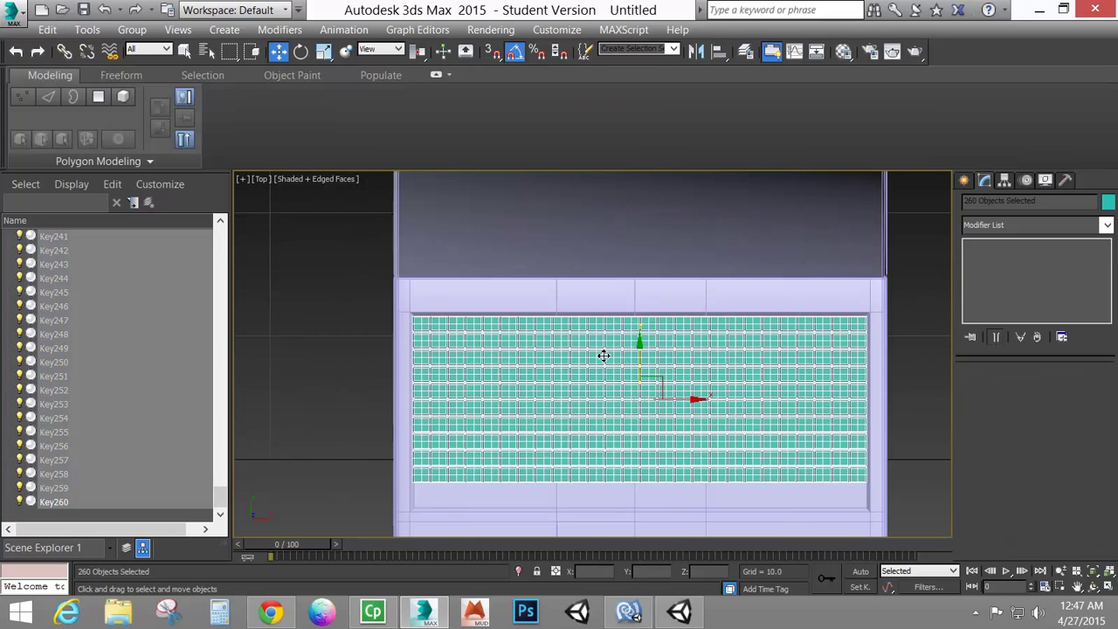
middle_drag(603, 355, 599, 321)
drag(637, 323, 630, 335)
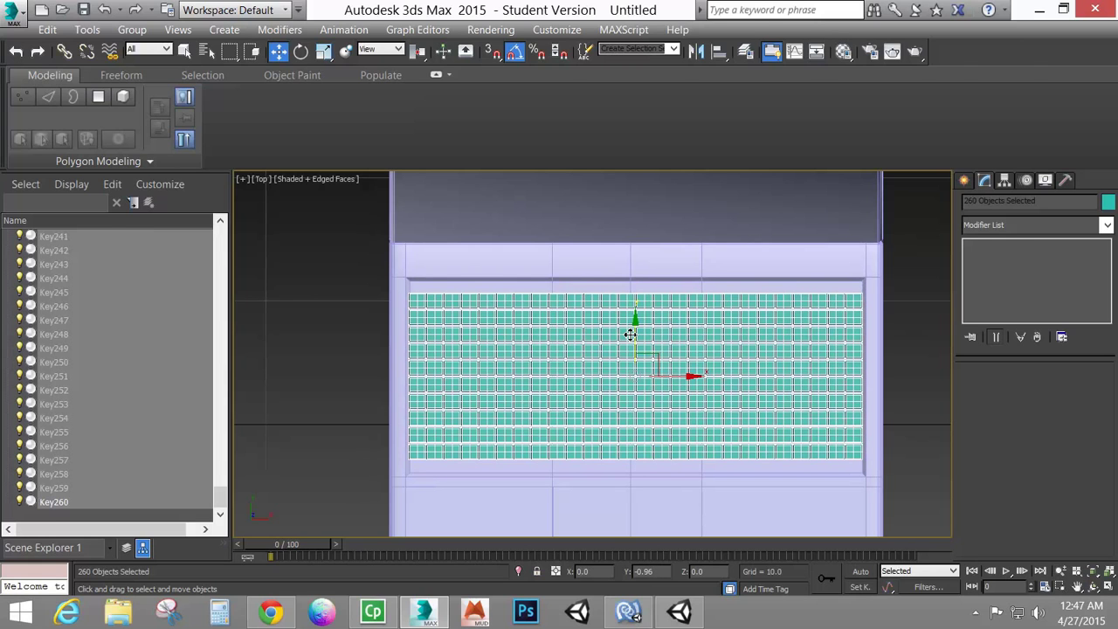
Step: Move ChamferBox001's vertices along the recess's upper edge about -0.917 along Y, up against the first key row
click(709, 270)
click(996, 255)
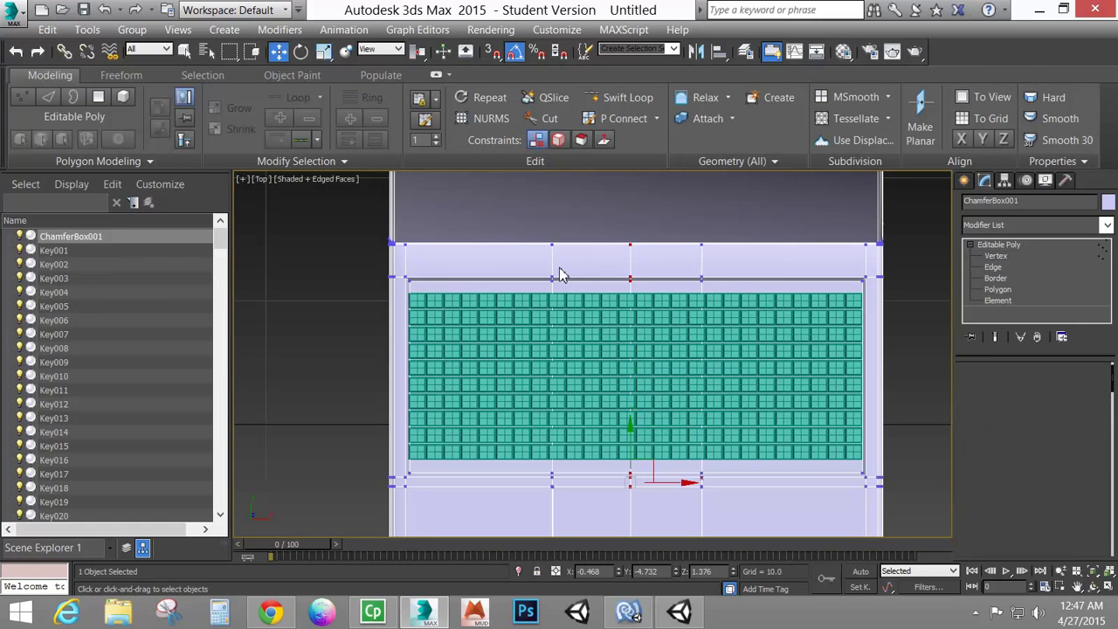
drag(884, 283, 926, 295)
drag(638, 238, 633, 248)
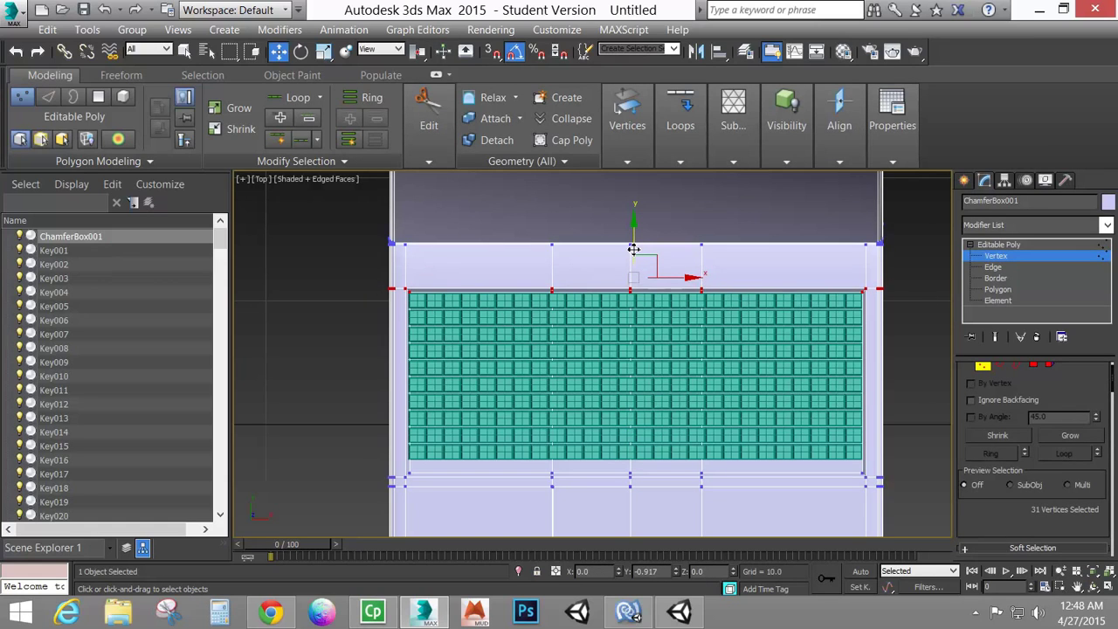
Step: Move ChamferBox001's vertices along the recess's lower edge up to about Y -3.168, close beneath the last key row
drag(901, 455, 661, 504)
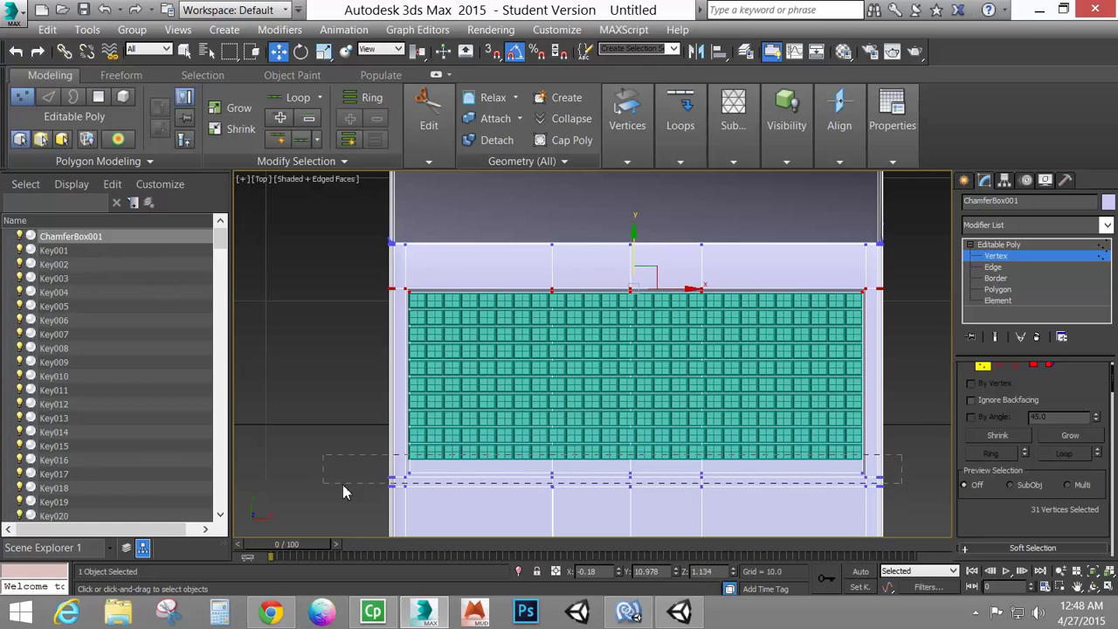
drag(343, 484, 342, 485)
drag(634, 433, 631, 419)
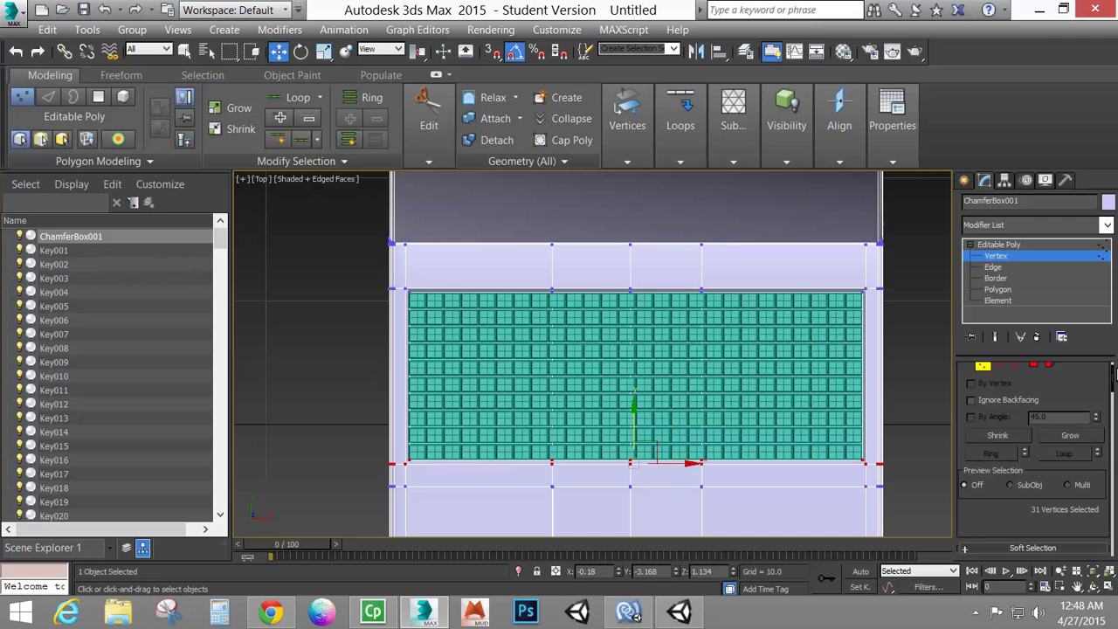
Step: Delete the nine keys Key244 through Key252 in the middle of the lowest keyboard row
click(983, 368)
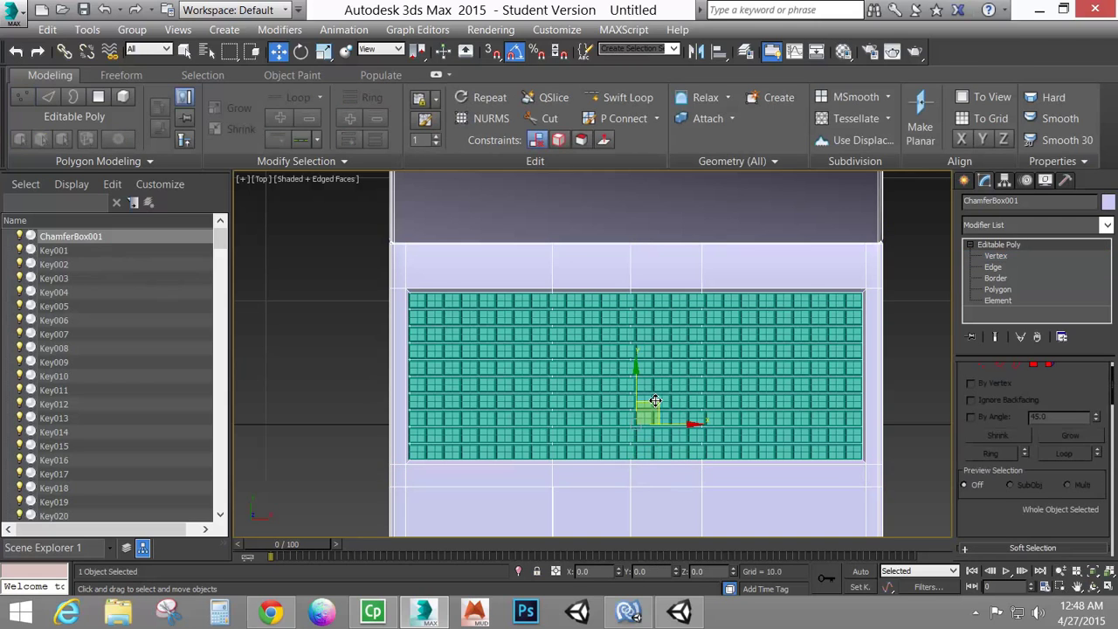
key(p)
alt+middle_drag(462, 384, 614, 383)
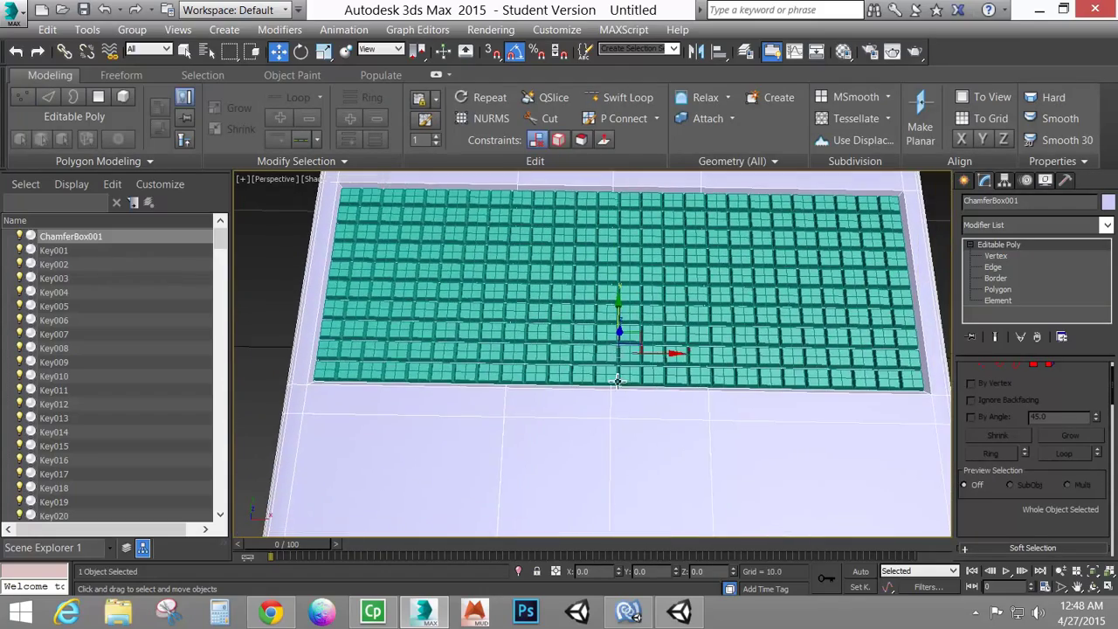
click(610, 378)
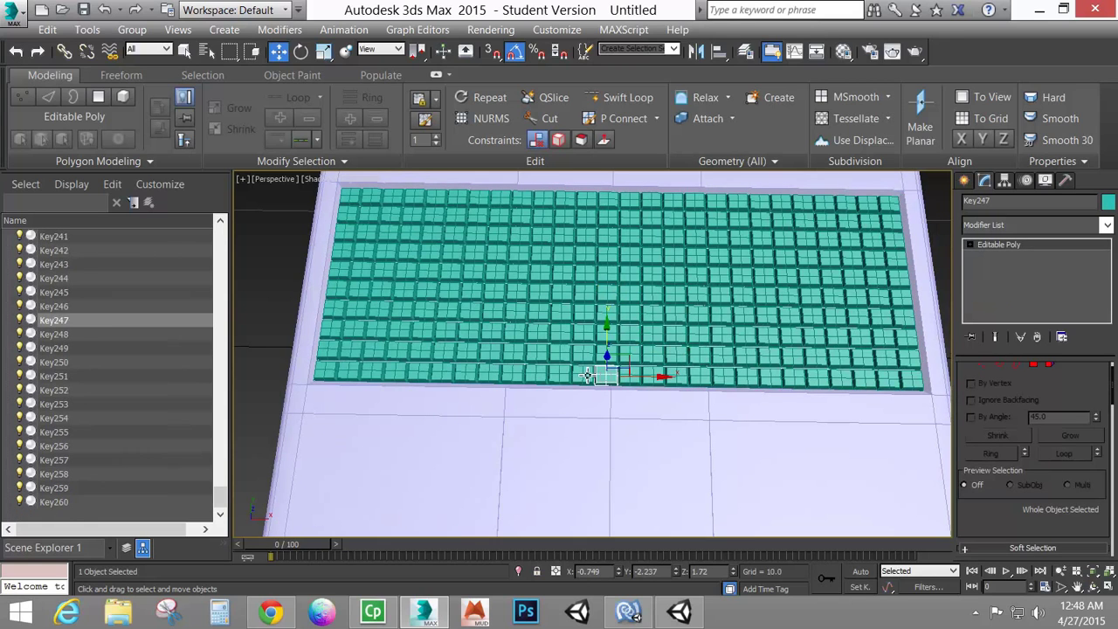
ctrl+click(587, 376)
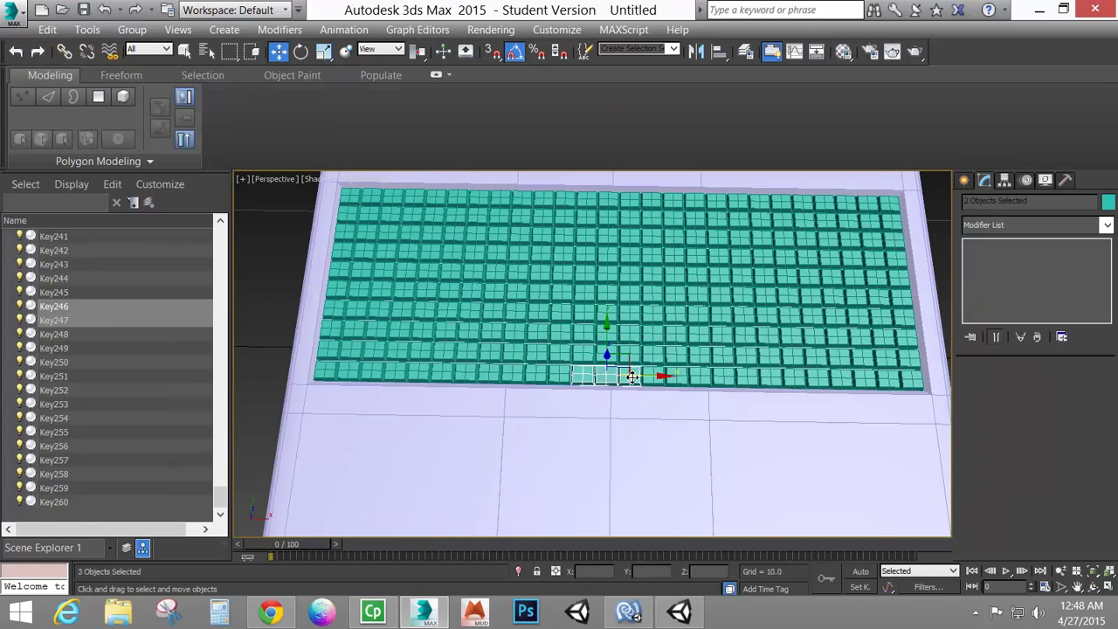
ctrl+click(636, 377)
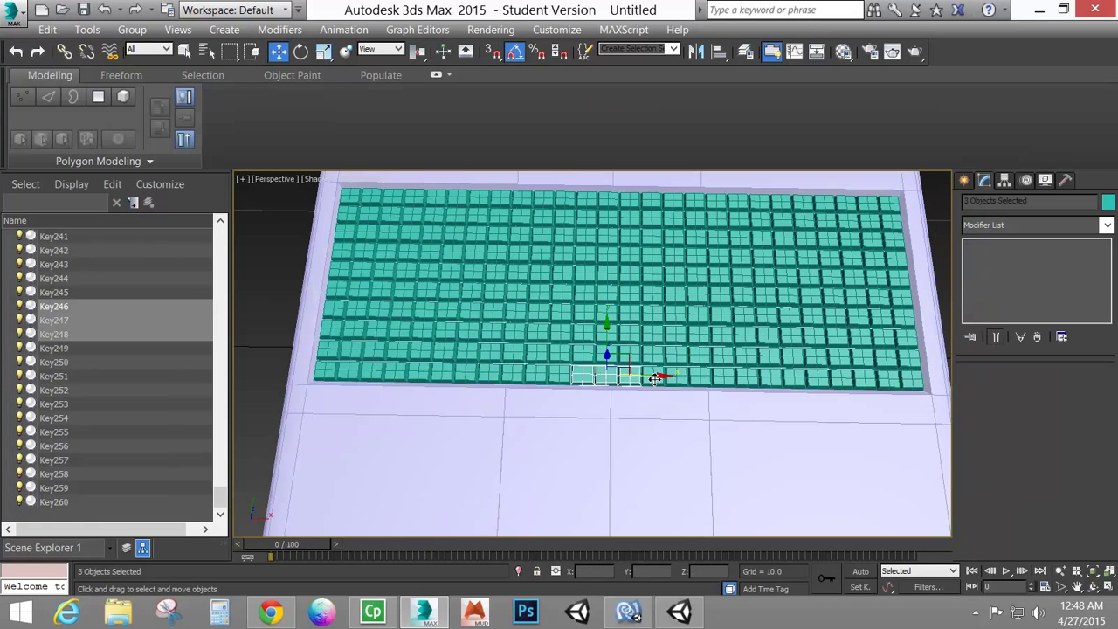
ctrl+click(655, 378)
ctrl+click(674, 377)
ctrl+click(695, 376)
ctrl+click(716, 377)
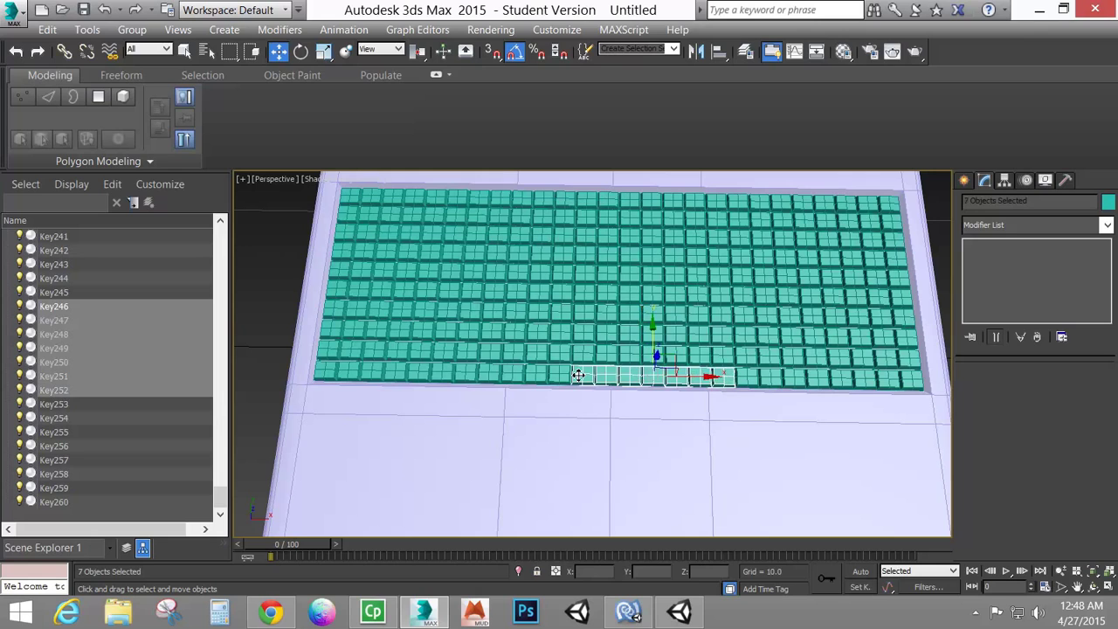
ctrl+click(564, 375)
ctrl+click(547, 378)
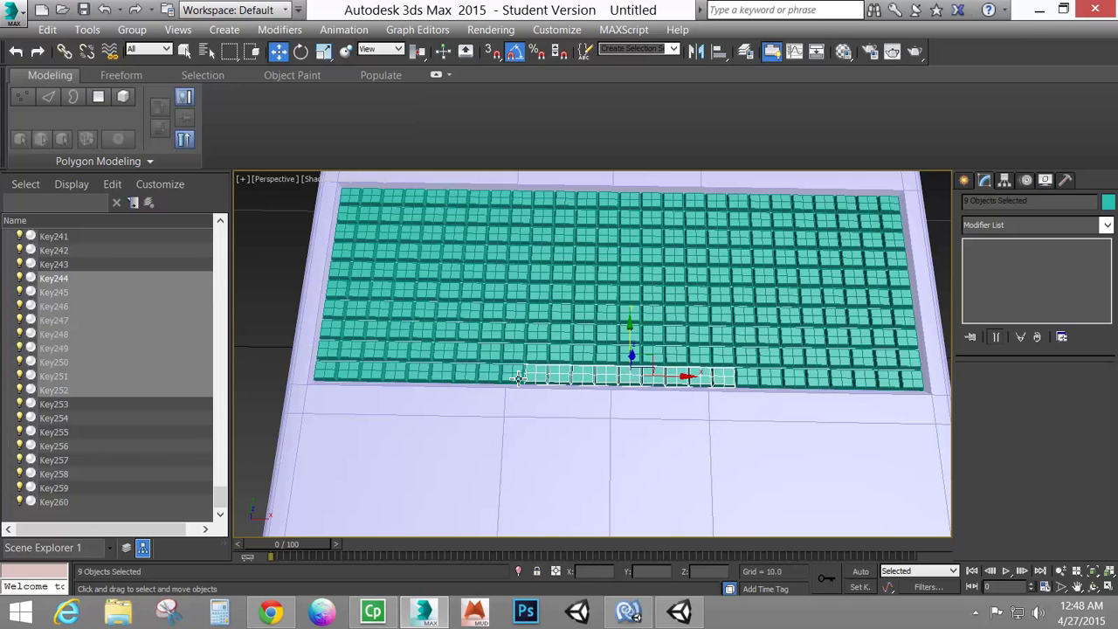
key(Delete)
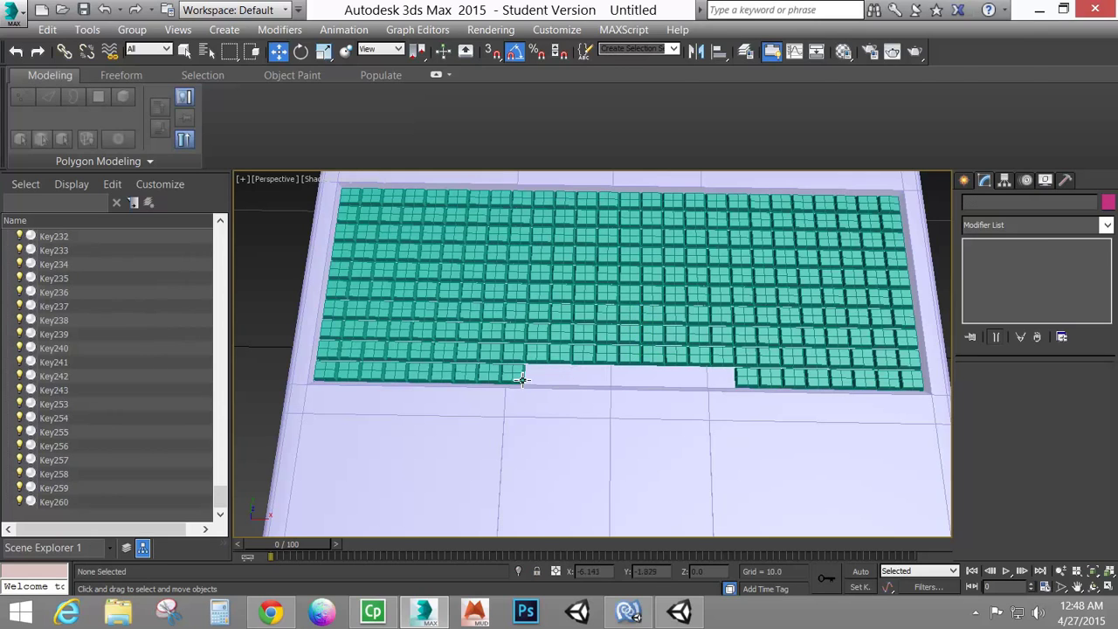
Step: Stretch Key243 into a space bar by moving its right-side vertices to about X 6.946, across the gap in the lowest row
click(518, 376)
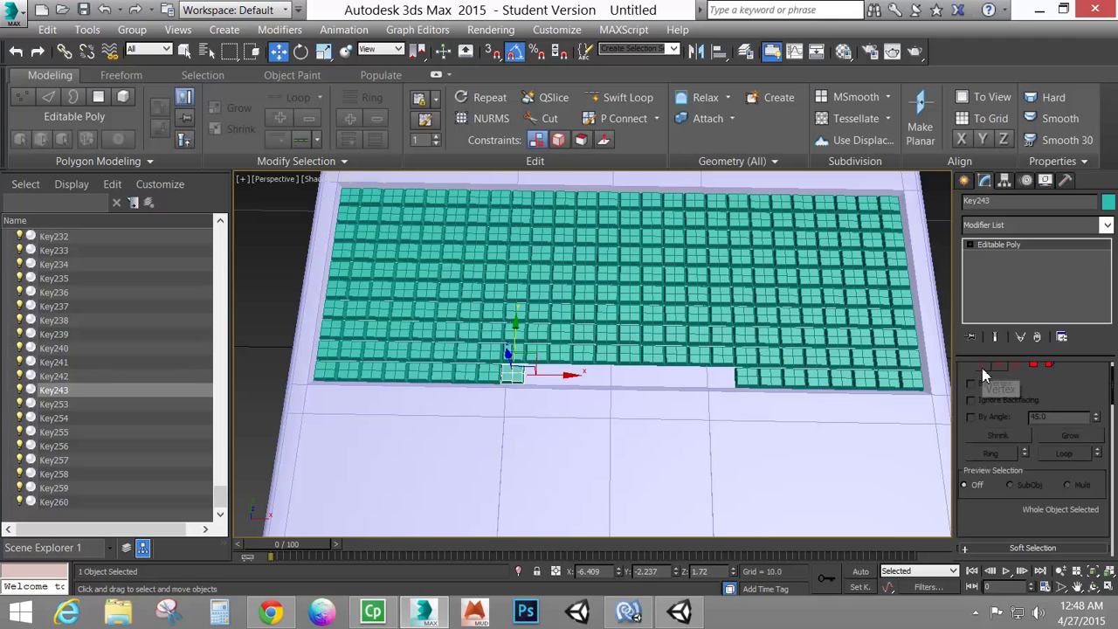
click(982, 365)
key(t)
scroll(634, 442, up, 4)
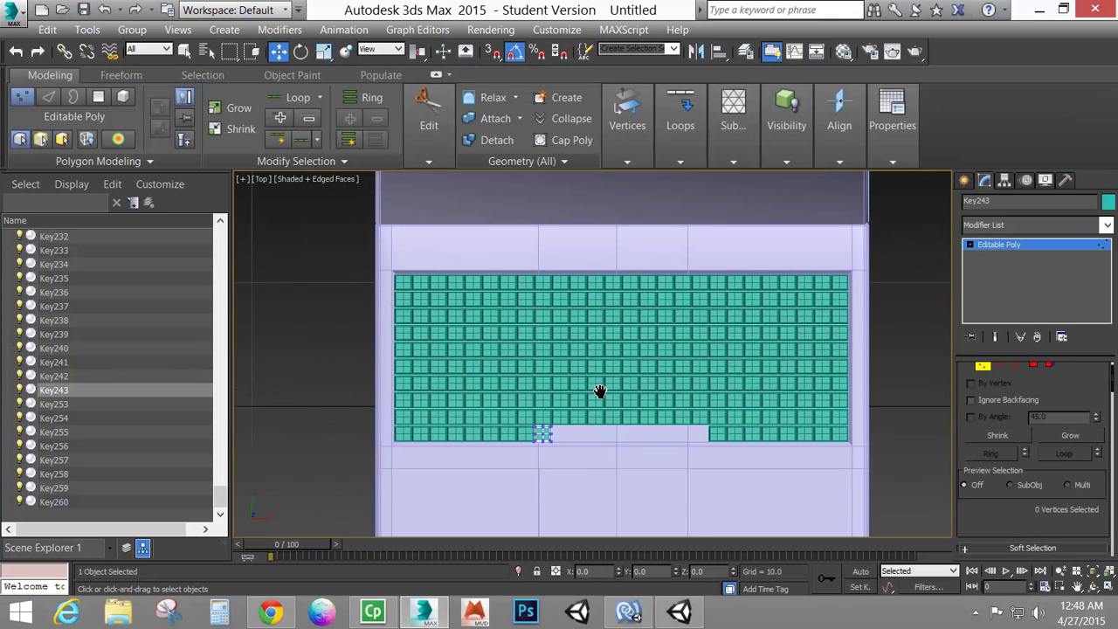
drag(522, 446, 789, 429)
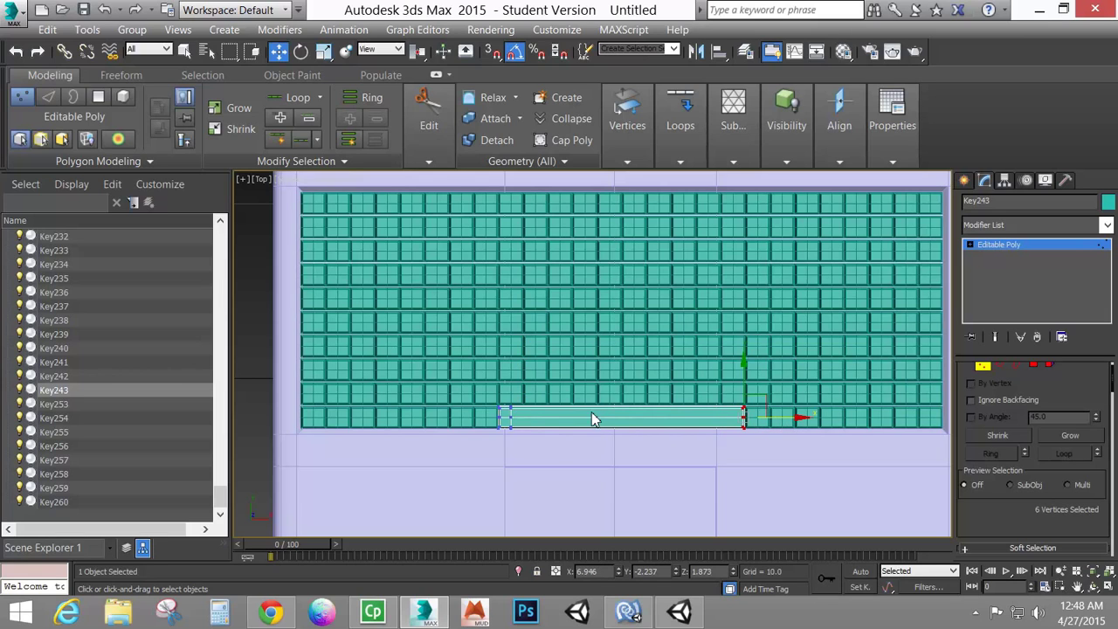
Step: Centre the space bar's middle column of vertices at about X 0.044 and leave vertex editing
drag(545, 447, 663, 425)
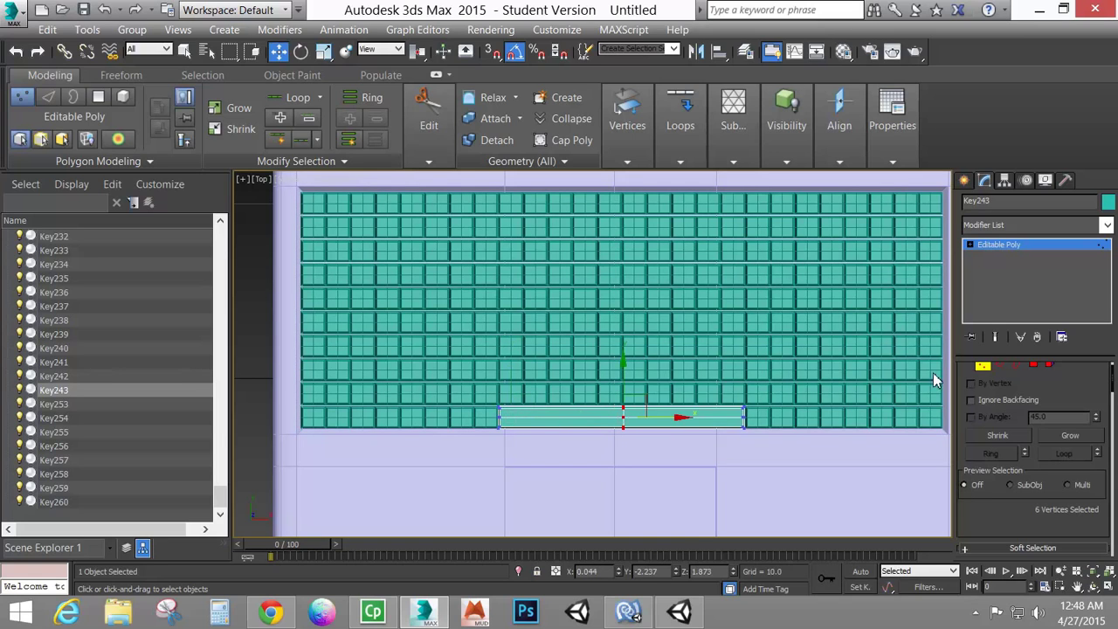
click(981, 367)
key(p)
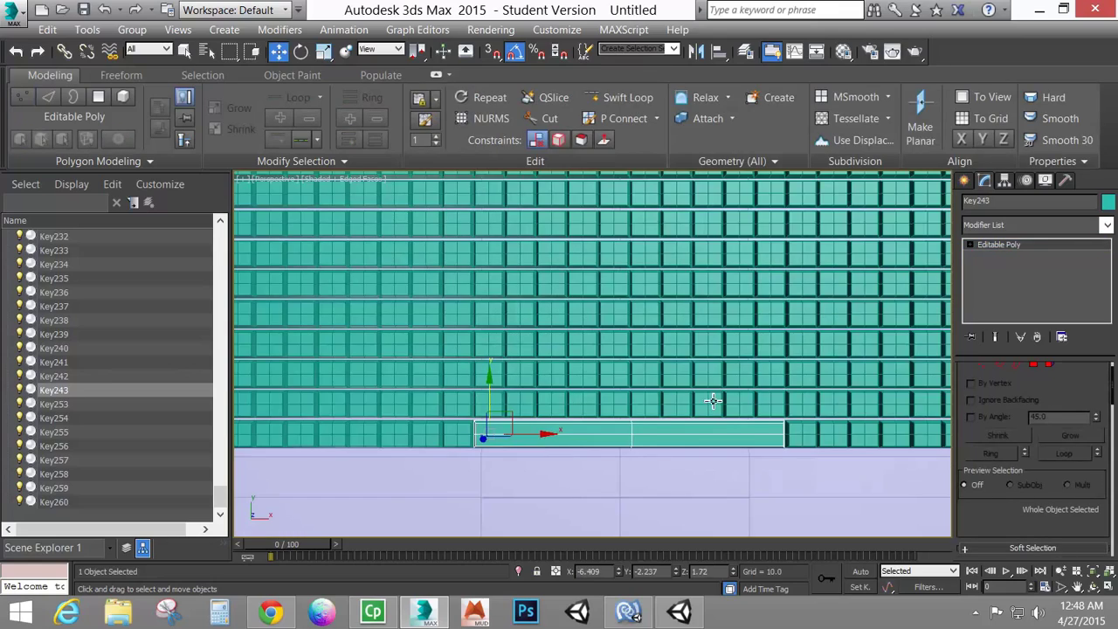
Step: Delete Key054, the second key from the left in the third row
alt+middle_drag(548, 441, 604, 357)
scroll(600, 364, down, 3)
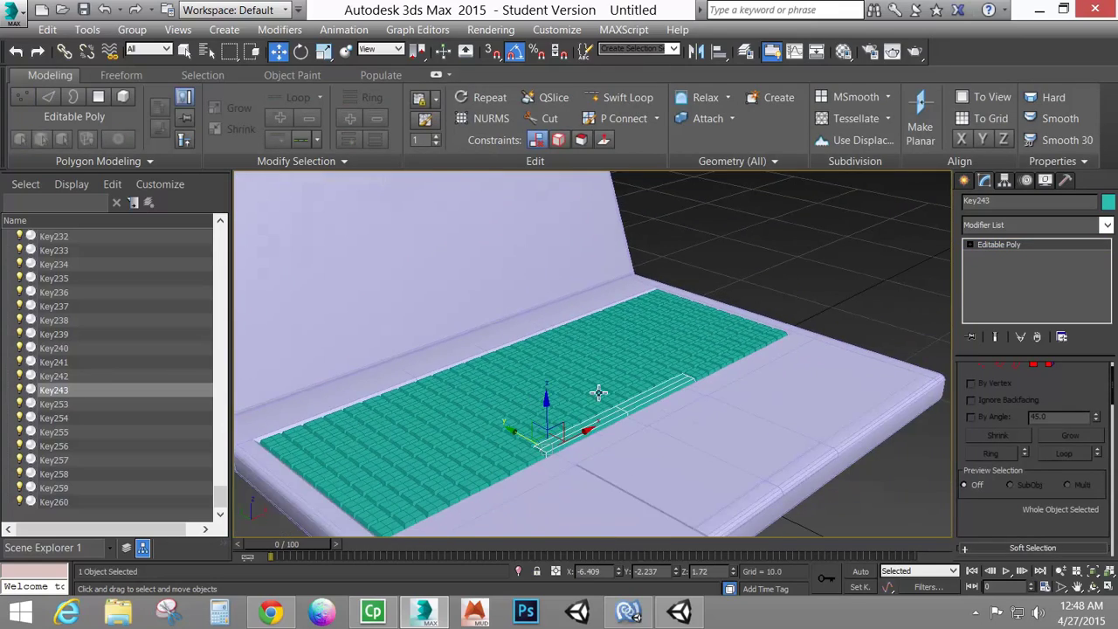
middle_drag(531, 462, 660, 389)
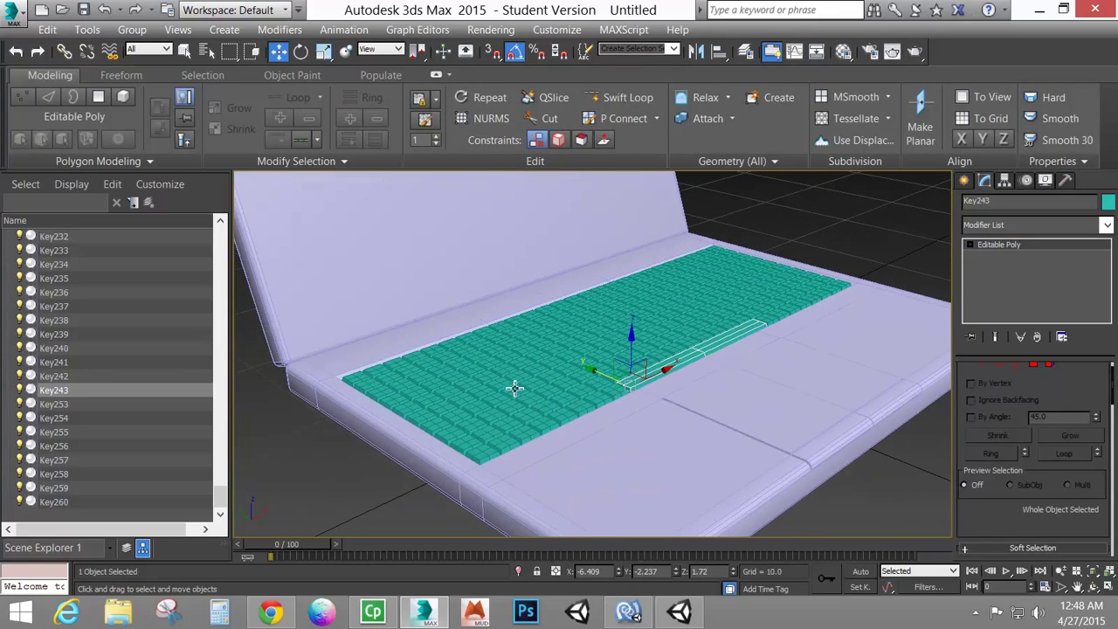
alt+middle_drag(514, 385, 465, 476)
click(407, 342)
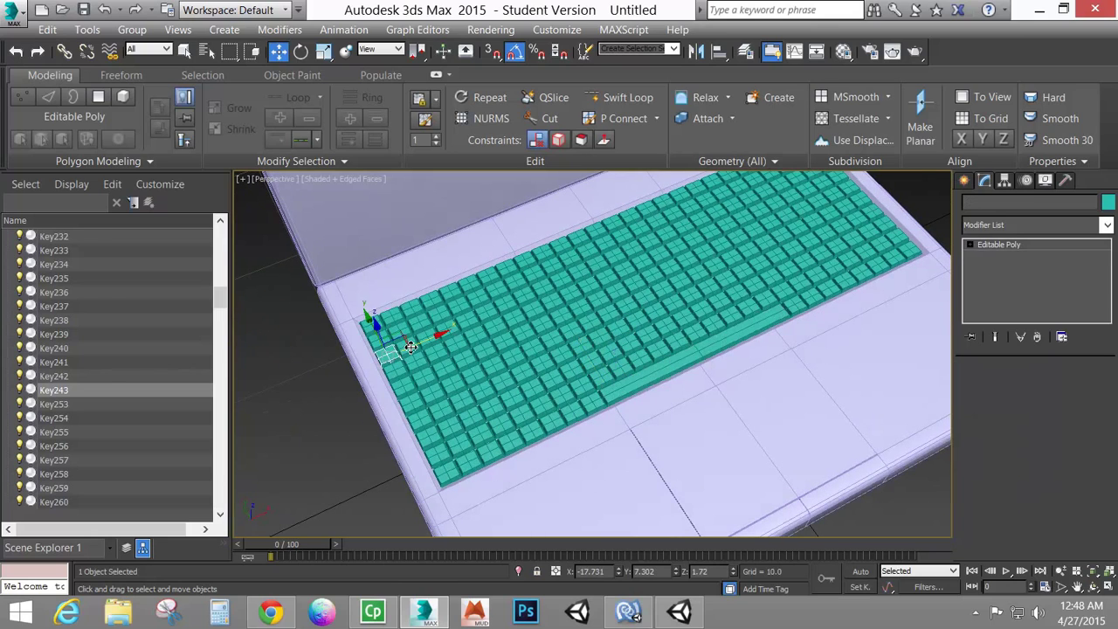
ctrl+click(395, 351)
click(424, 372)
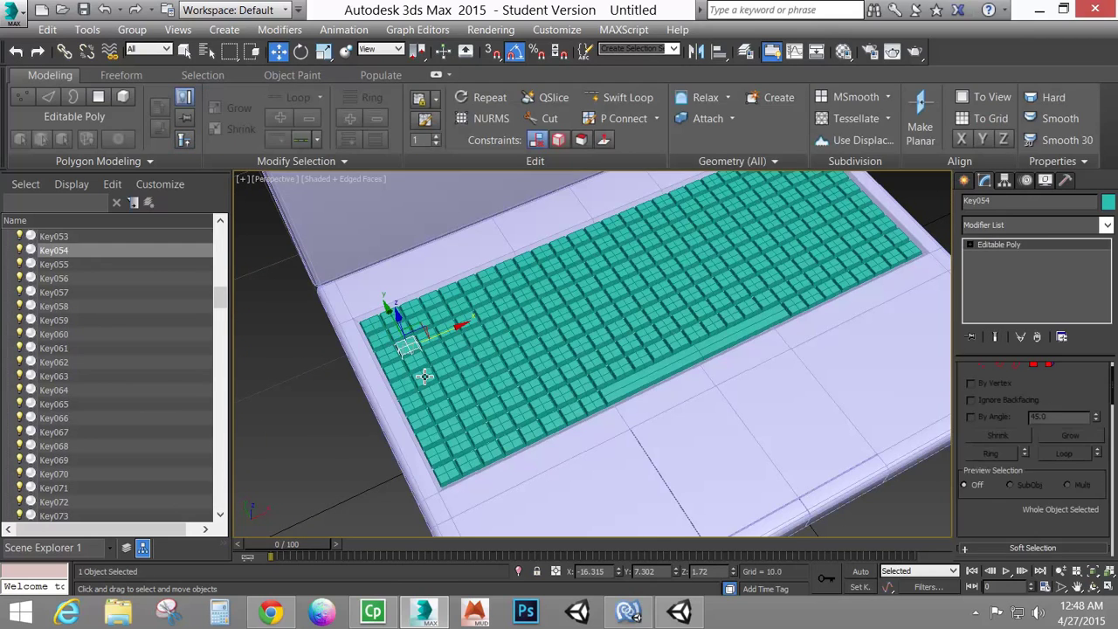
key(Delete)
Step: Widen Key053 by moving its right-side vertices along X to fill the gap beside it in the third row
middle_drag(424, 376, 480, 398)
scroll(480, 398, up, 3)
click(441, 348)
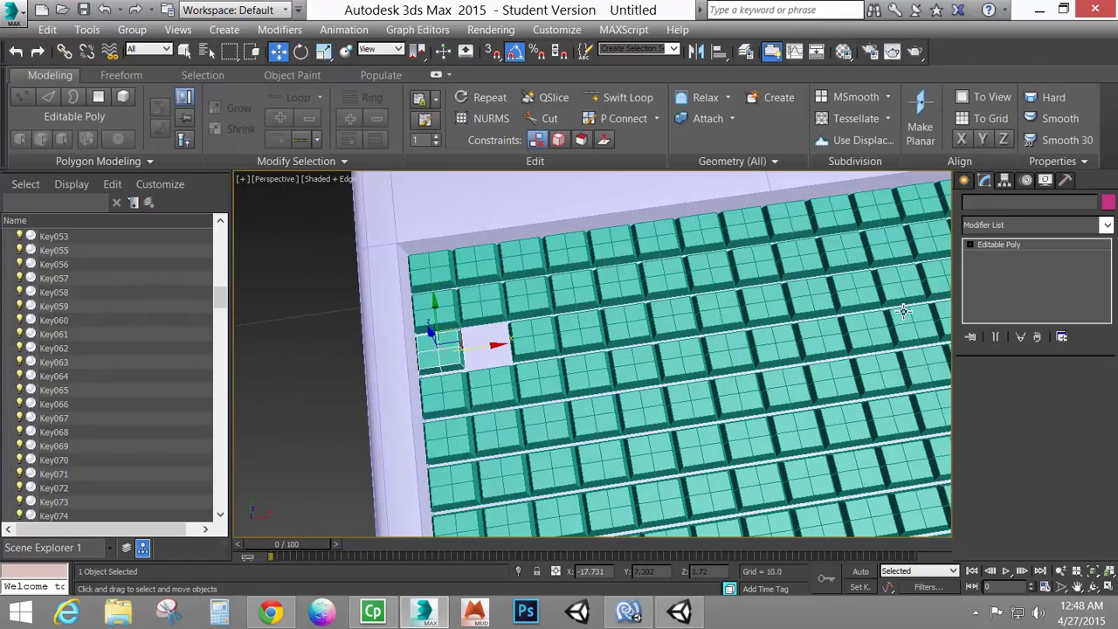
click(983, 366)
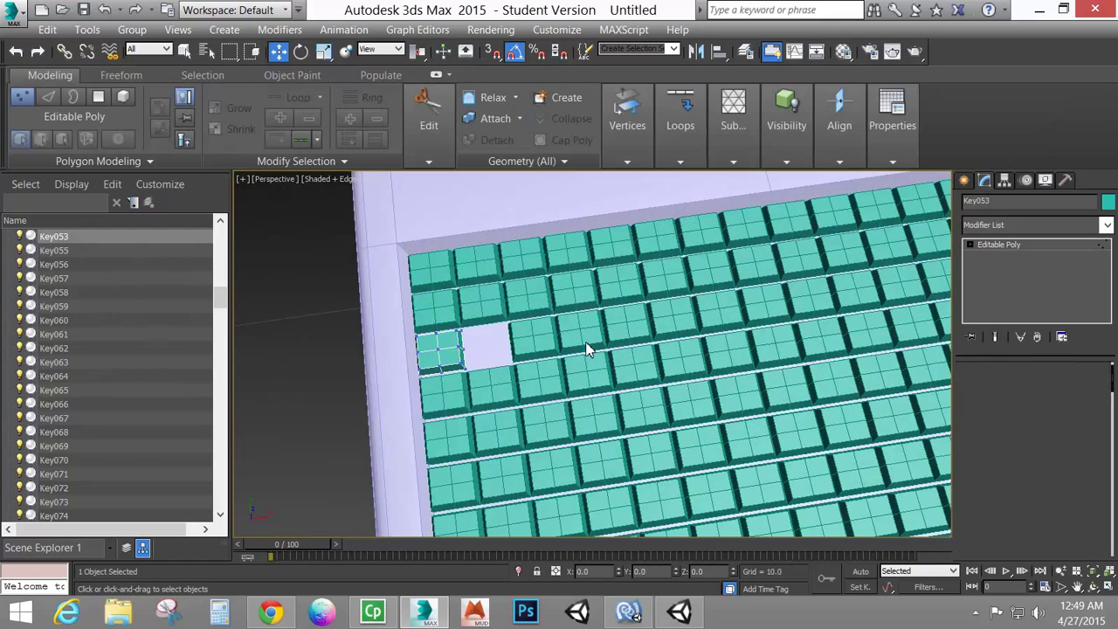
key(t)
scroll(452, 342, up, 5)
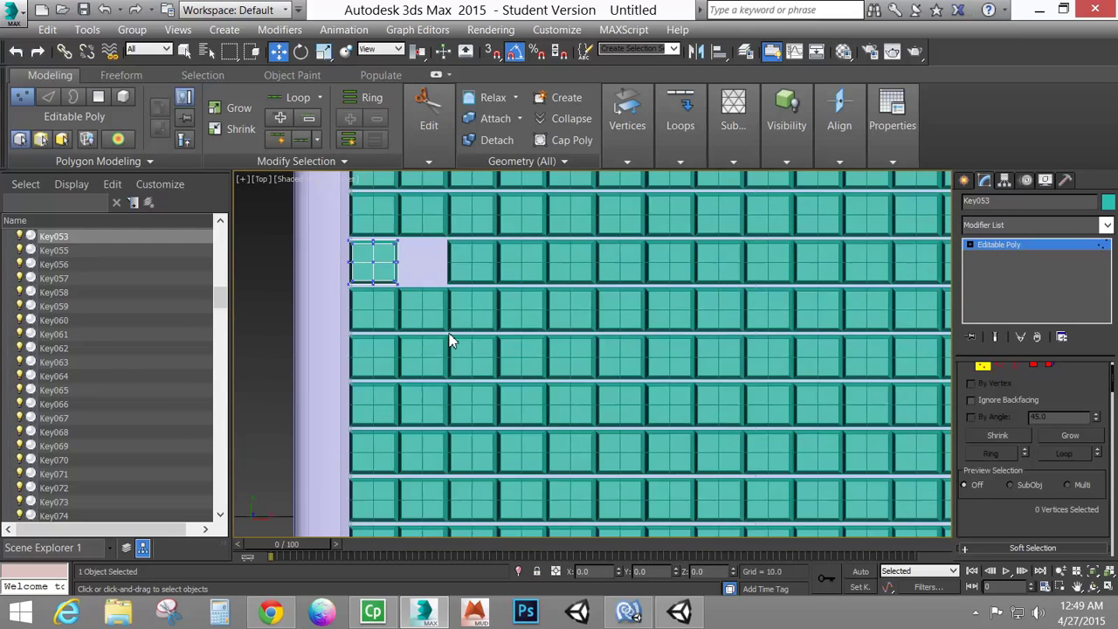
middle_drag(444, 282, 582, 450)
drag(554, 344, 508, 465)
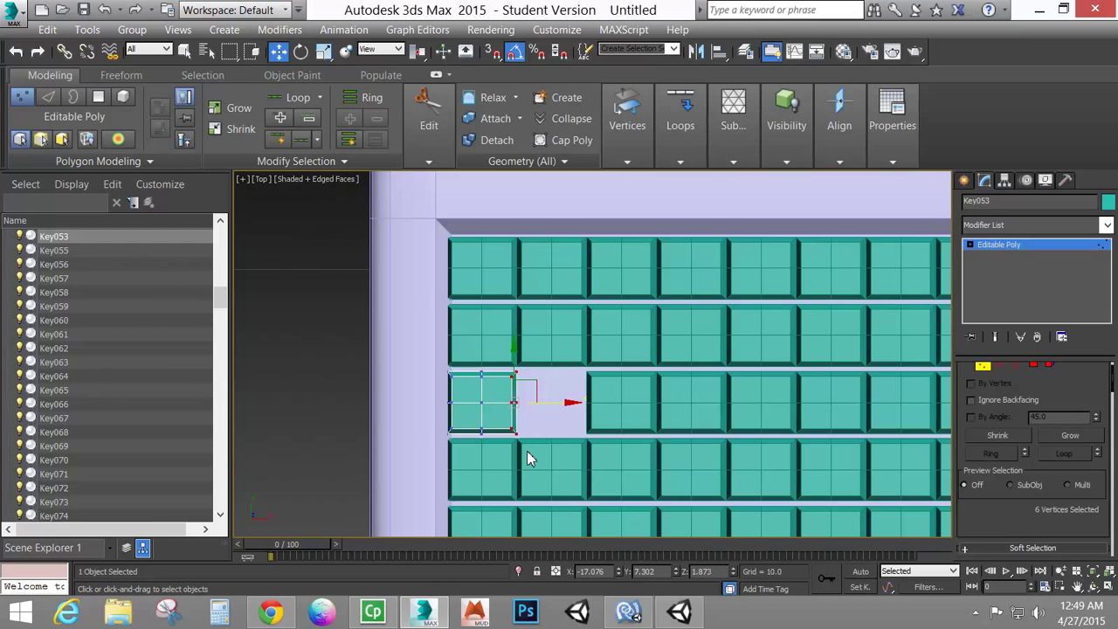
drag(555, 403, 627, 418)
Step: Centre the widened Key053's middle column of vertices at about X -17.006 and leave vertex editing
drag(523, 355, 467, 459)
drag(531, 404, 568, 407)
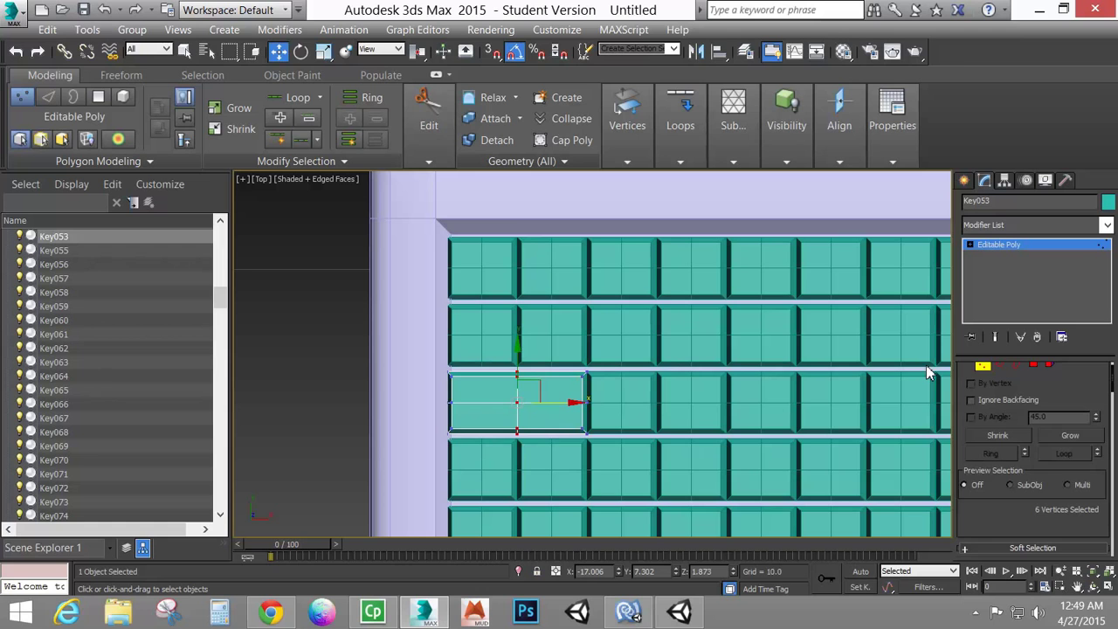
click(980, 368)
Step: Inset the large inner polygon of ChamferBox001's lid by 1.0 to form a screen border
middle_drag(699, 424, 666, 459)
scroll(621, 371, down, 4)
scroll(586, 349, down, 3)
scroll(588, 367, down, 3)
key(p)
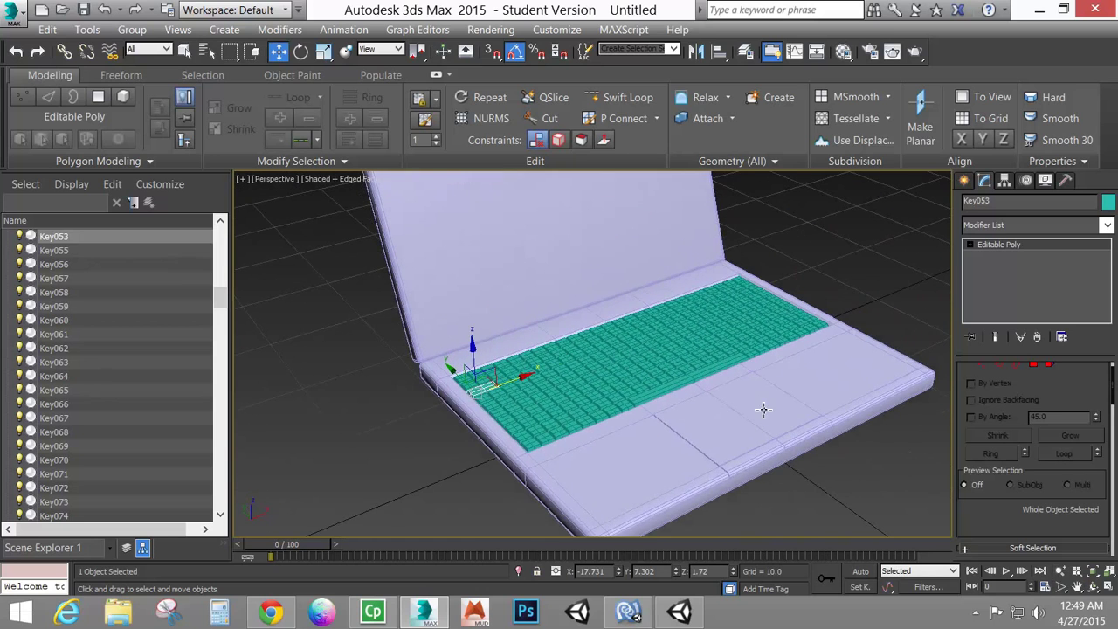
alt+middle_drag(764, 410, 606, 305)
click(607, 305)
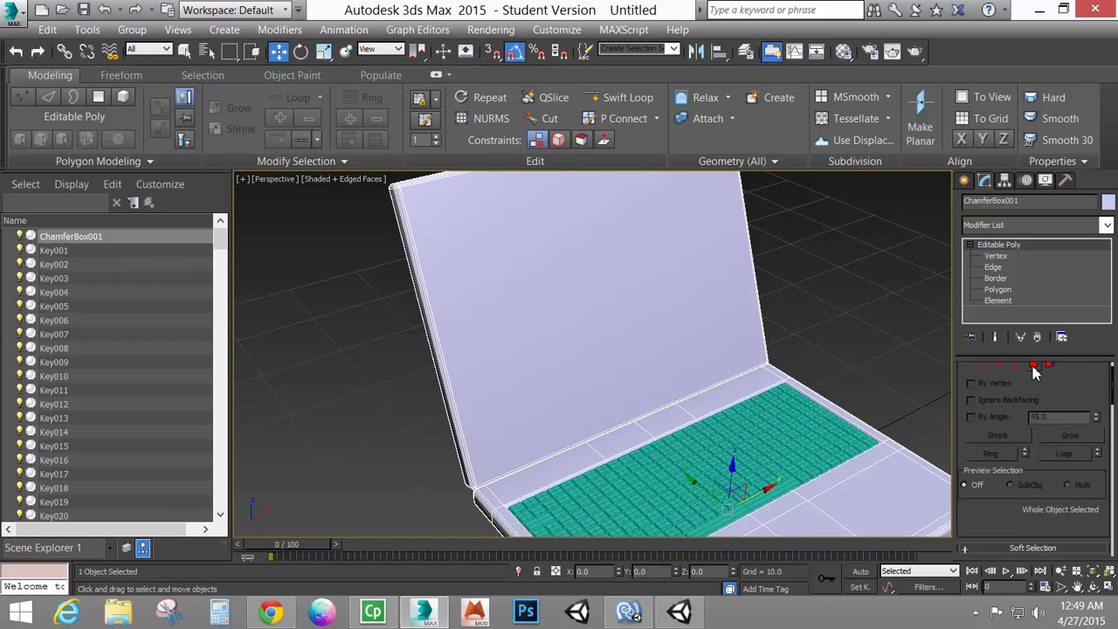
click(1033, 366)
click(677, 356)
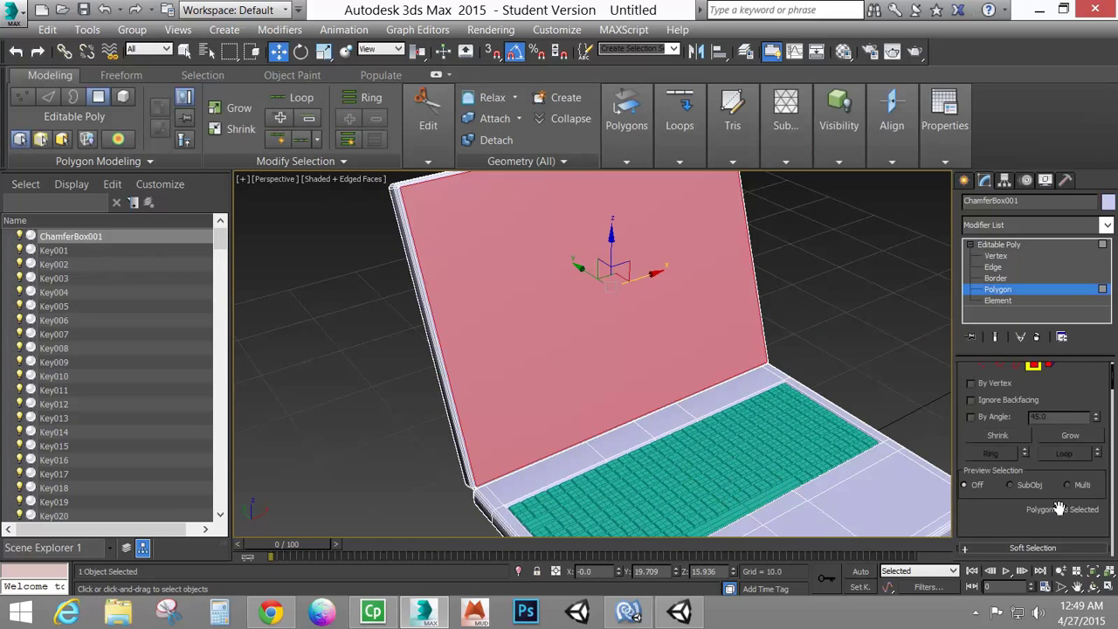
scroll(1057, 503, down, 5)
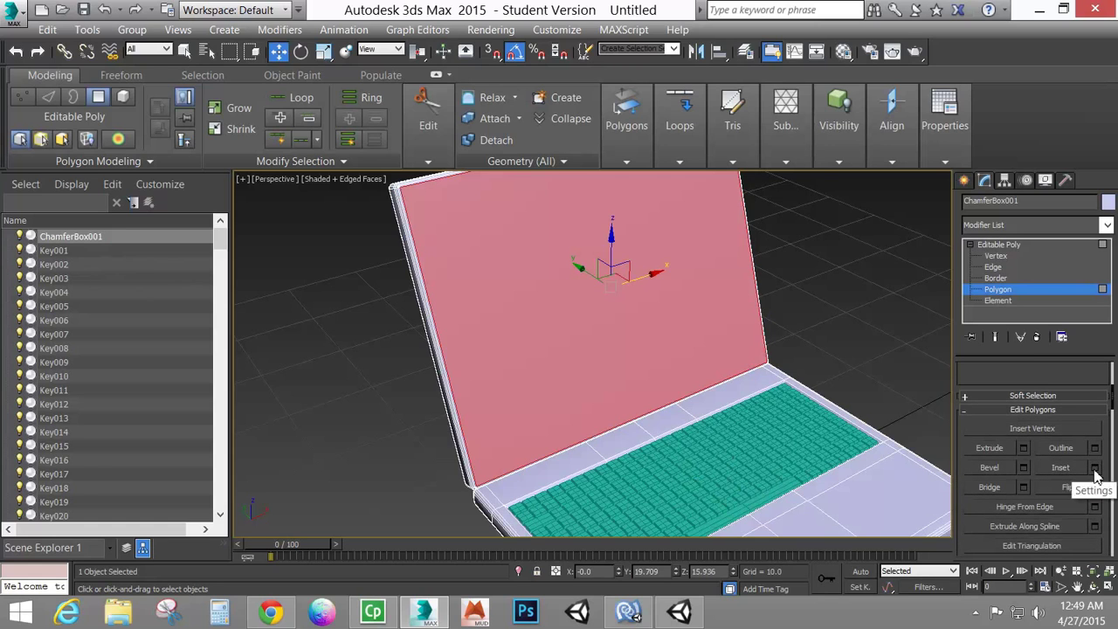
click(1096, 469)
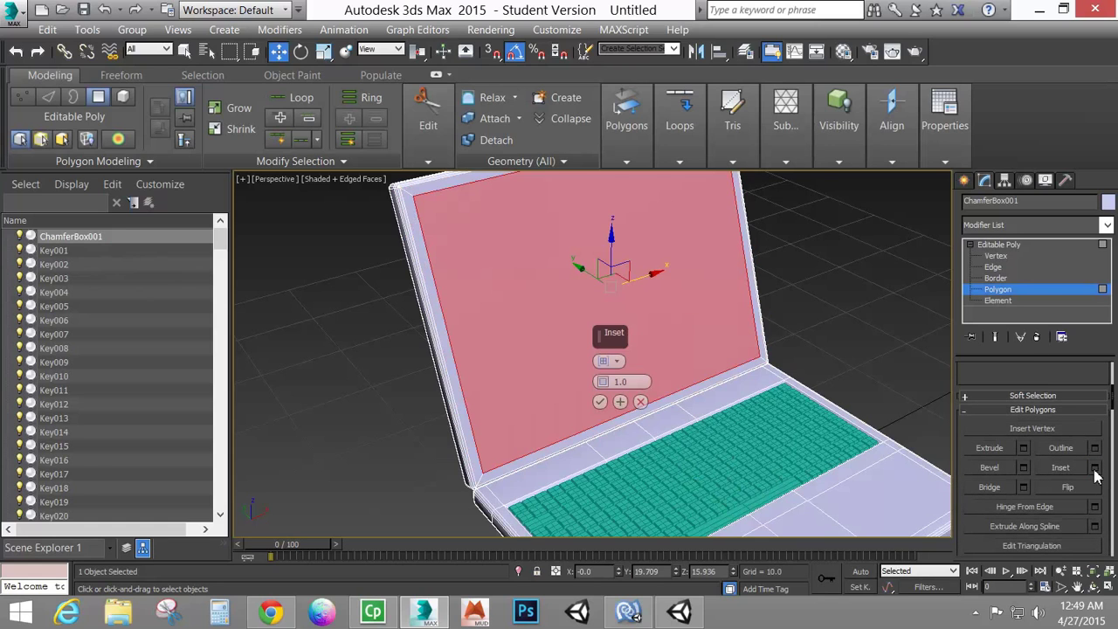
click(599, 402)
Step: Extrude the inset screen polygon inward with a height of -0.383 and leave polygon editing
click(1024, 448)
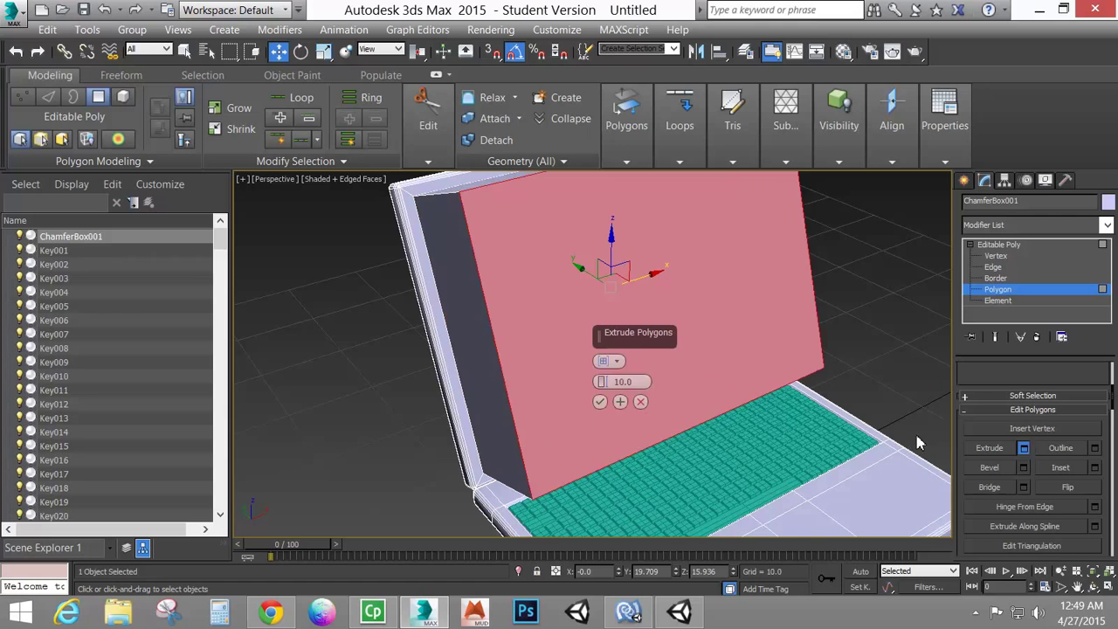
right_click(603, 384)
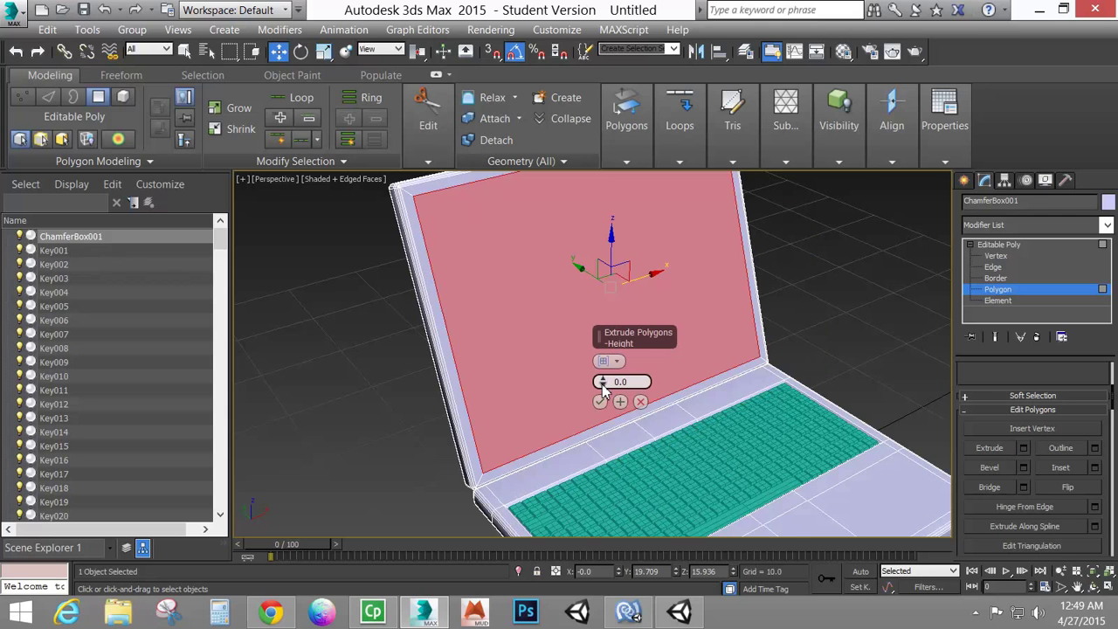
alt+middle_drag(535, 402, 561, 401)
scroll(561, 401, up, 3)
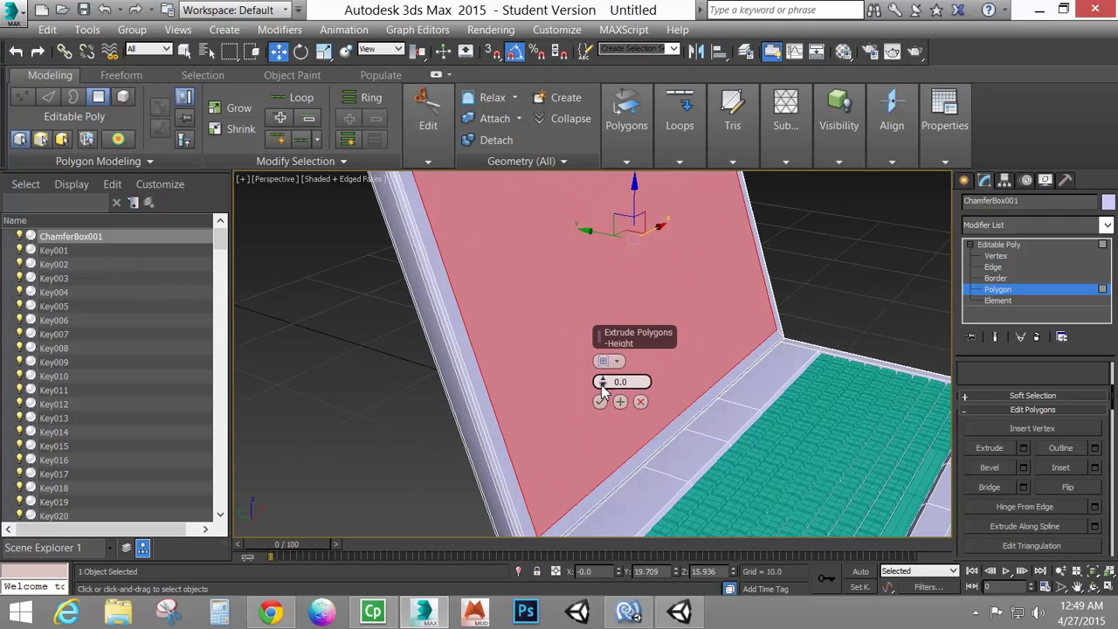
drag(601, 384, 603, 393)
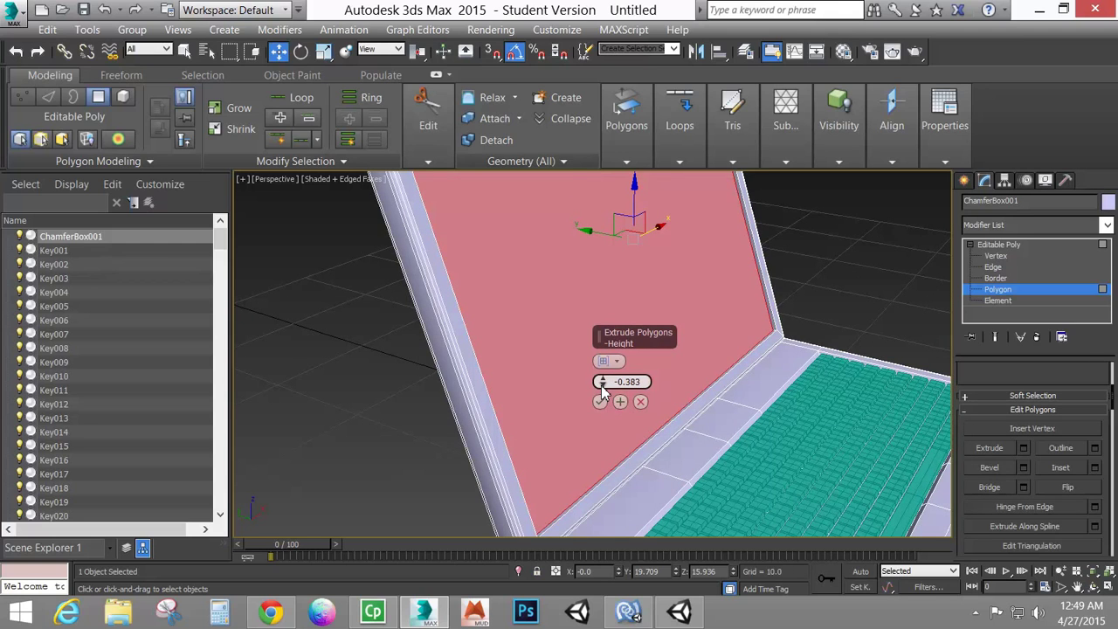
click(600, 402)
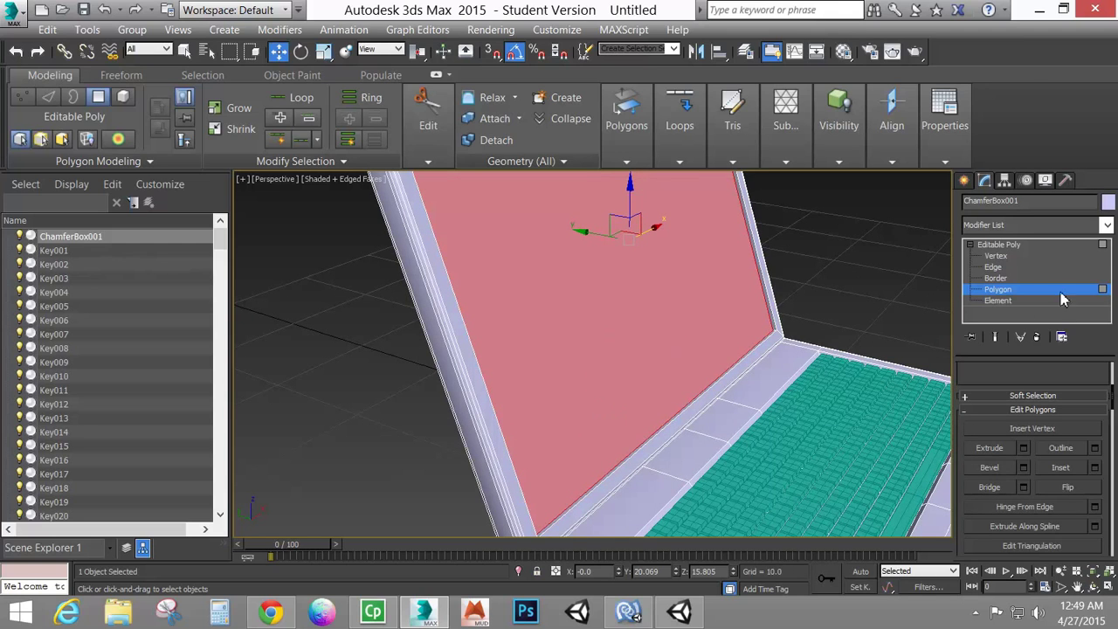
click(1013, 246)
Step: Extrude the two long polygons on the side edge of ChamferBox001's base inward with a height of -0.383
scroll(709, 448, down, 8)
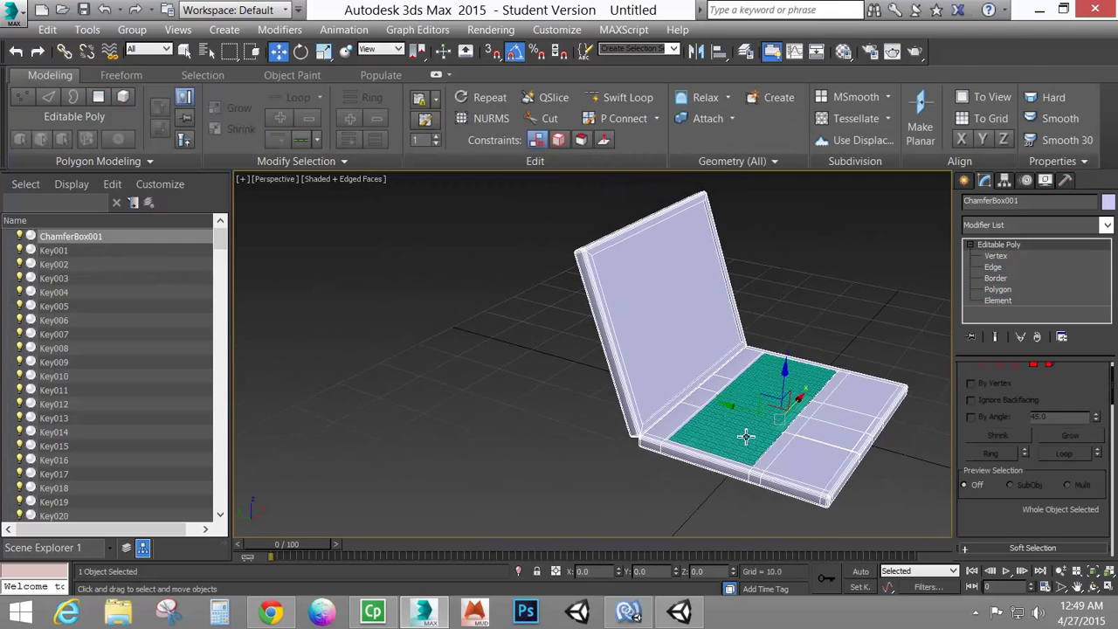
scroll(709, 447, up, 6)
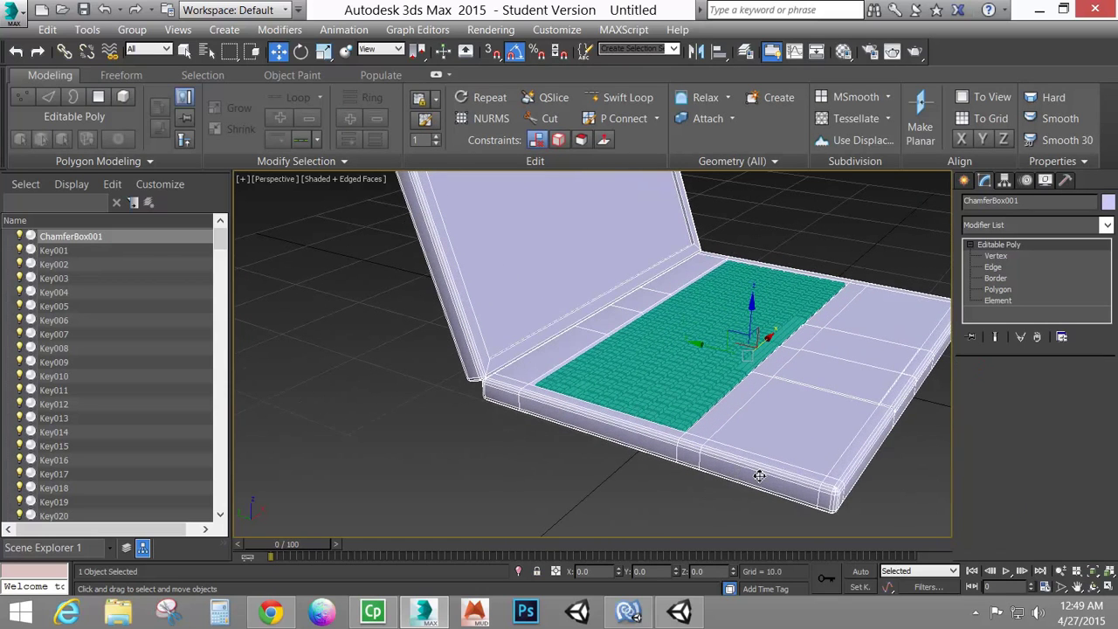
key(4)
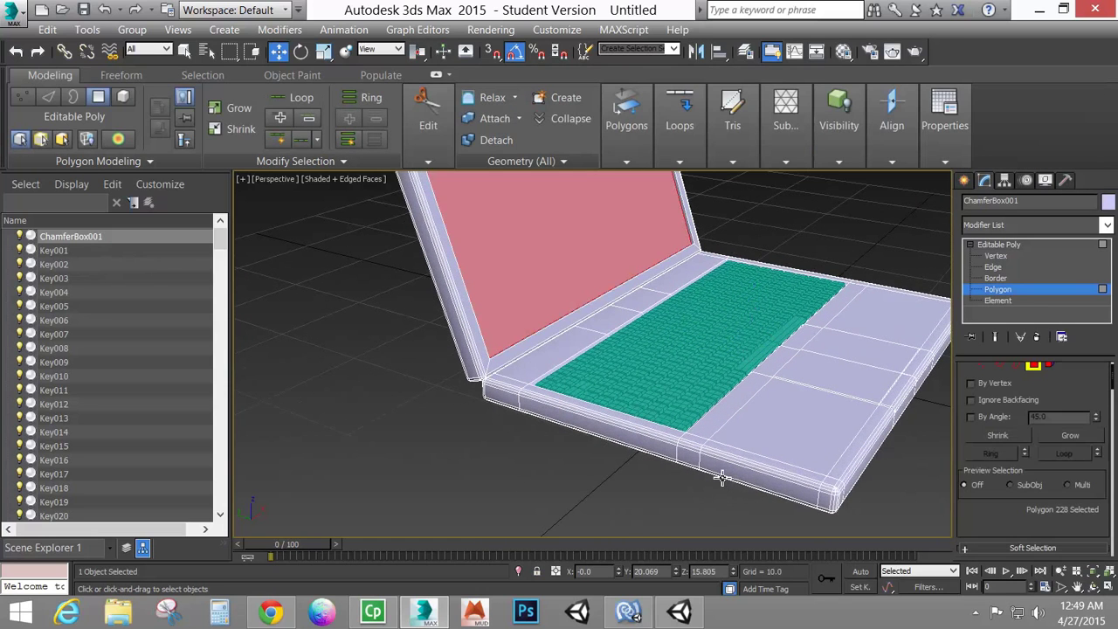
click(723, 477)
ctrl+click(628, 439)
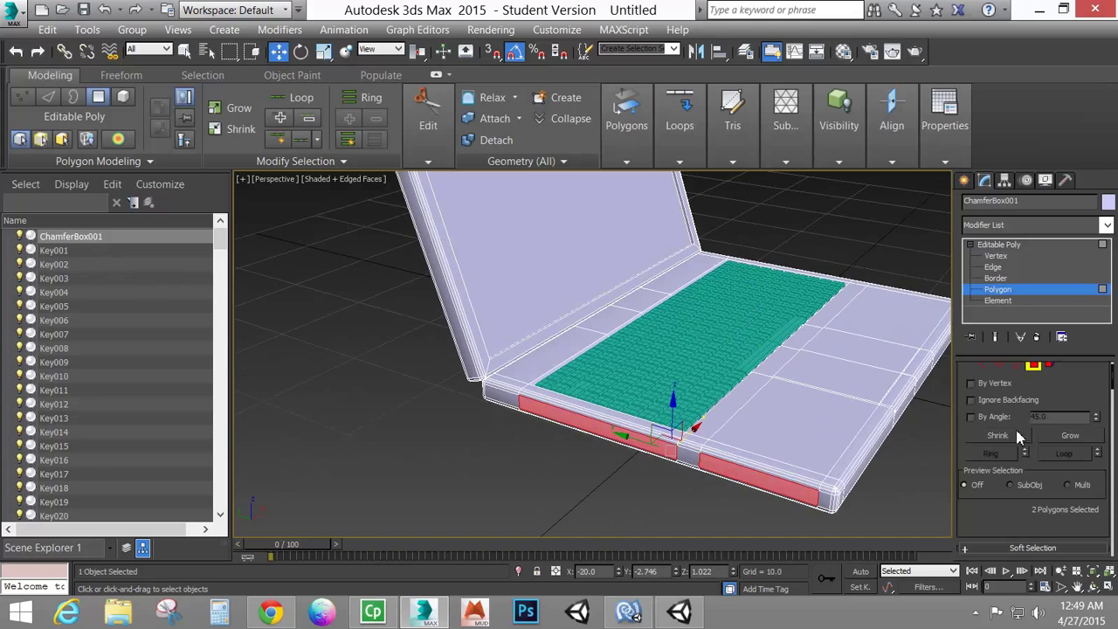
scroll(1018, 437, down, 5)
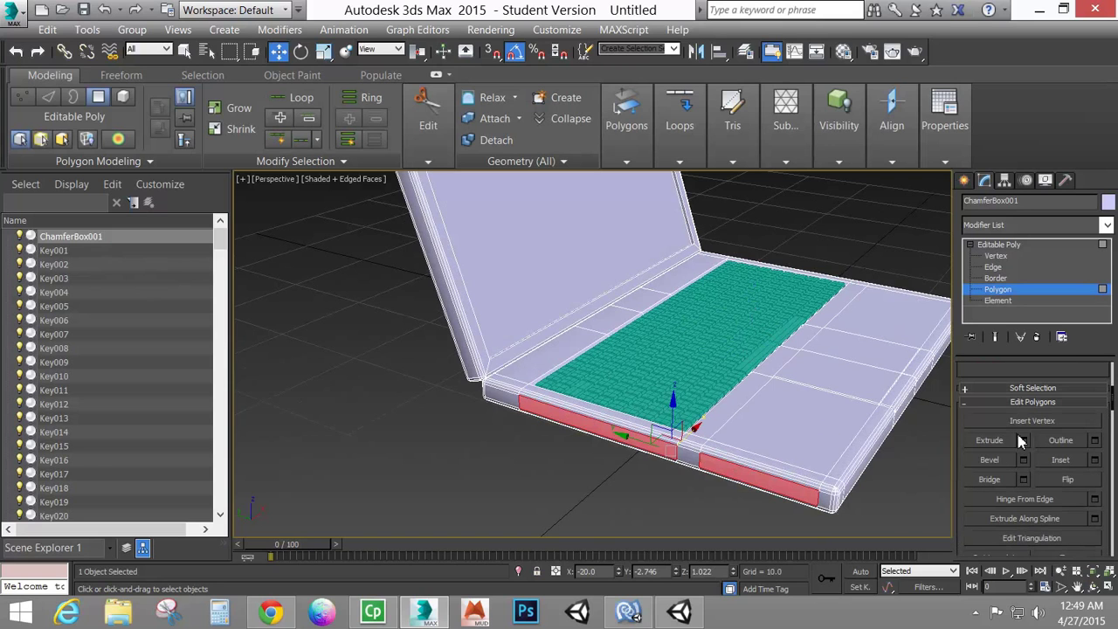
click(1022, 442)
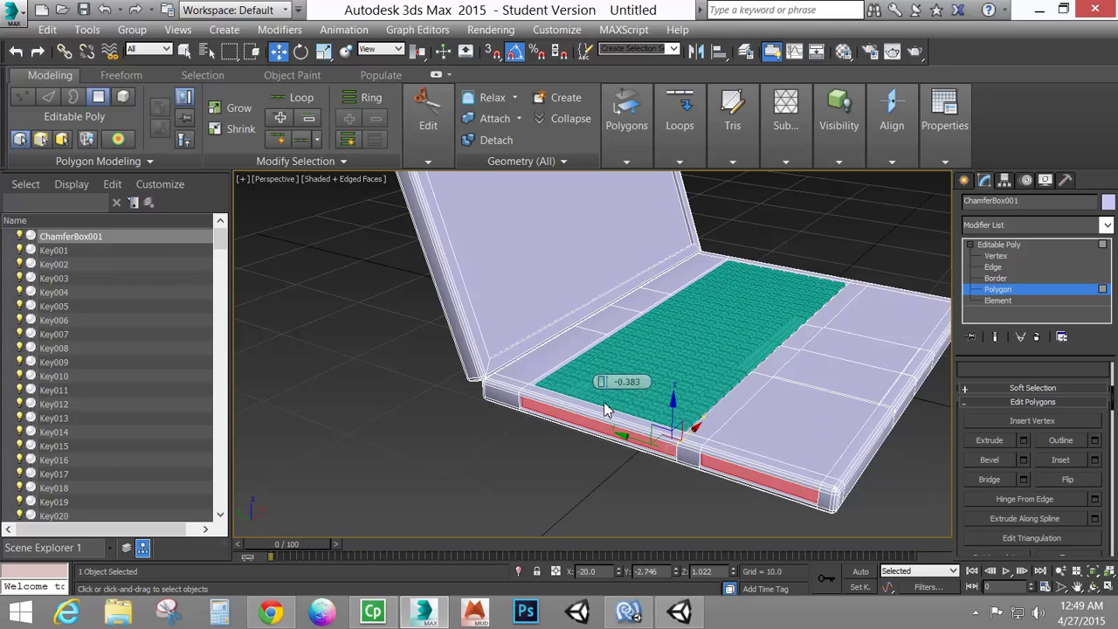
click(604, 405)
Step: Inset the long polygon beside the keyboard on the base's opposite side edge by 0.09
alt+middle_drag(772, 383, 728, 364)
click(768, 363)
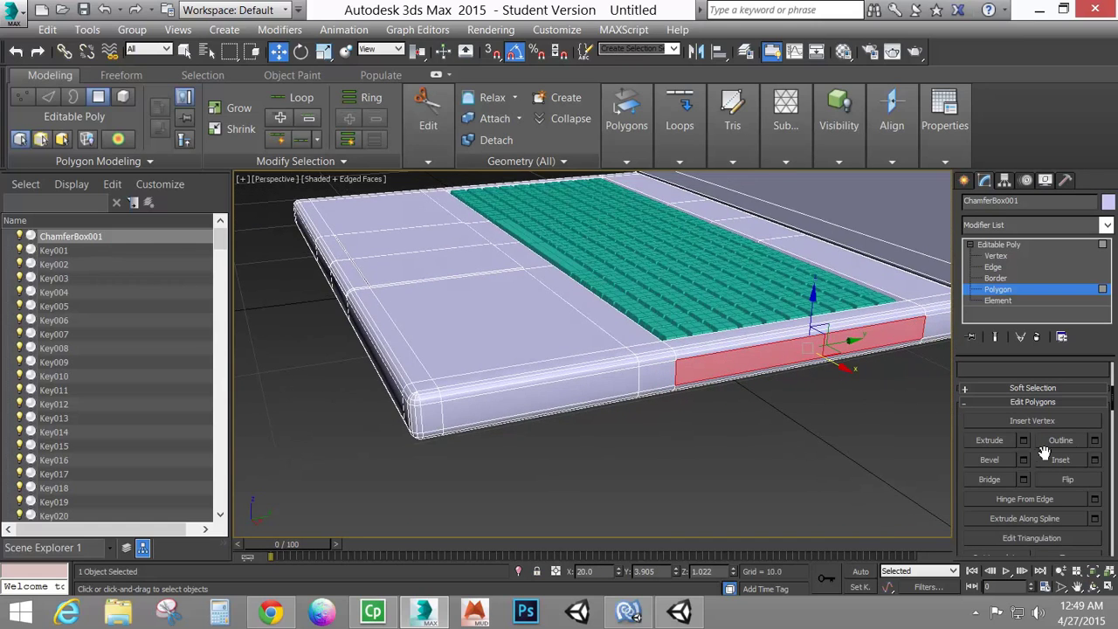
click(1097, 463)
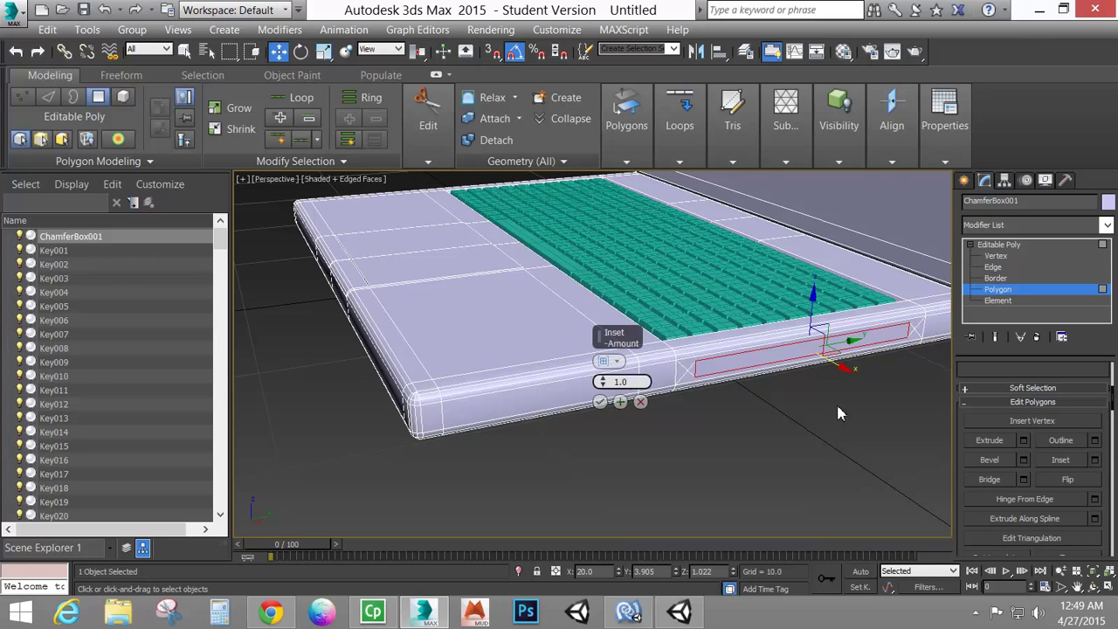
right_click(602, 384)
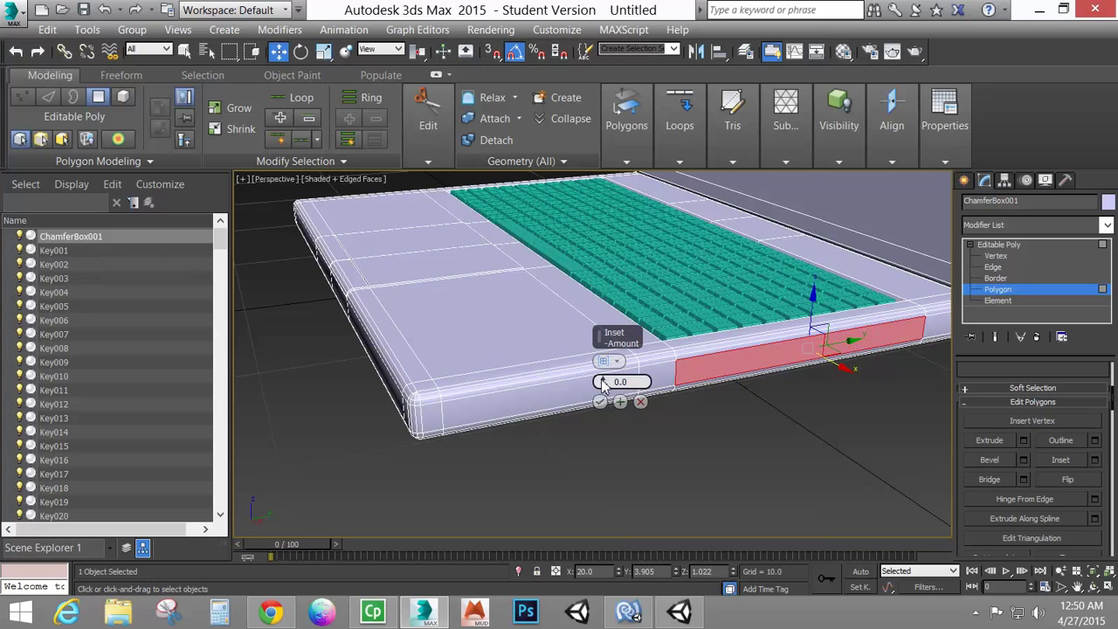
drag(602, 385, 603, 384)
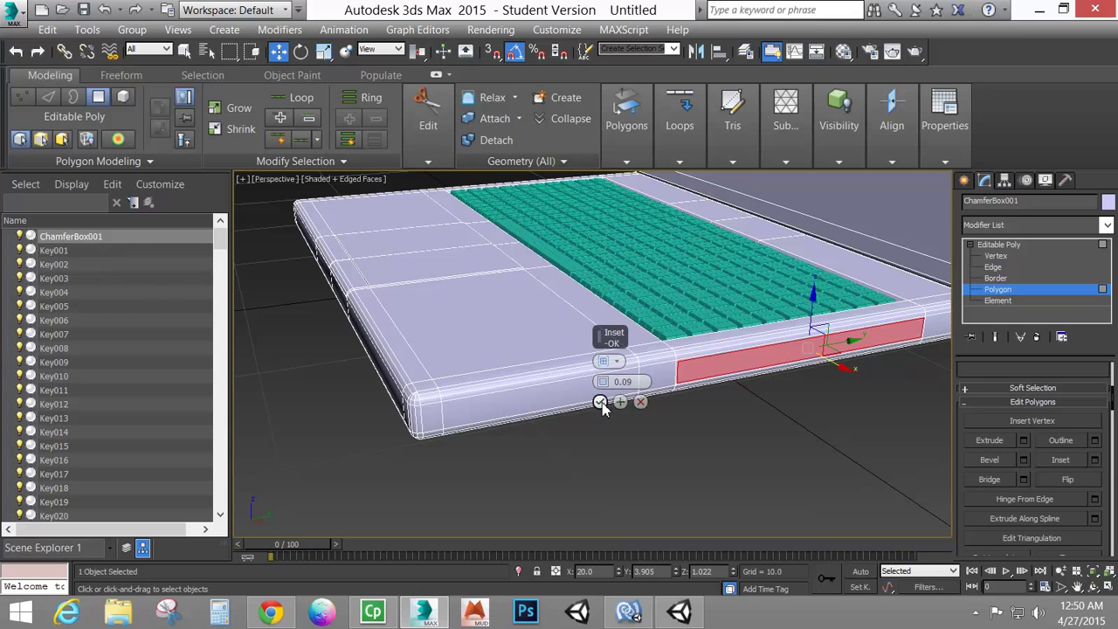
click(599, 401)
Step: Extrude the thin border loop around the inset side panel by -0.383 to cut a groove, and leave polygon editing
alt+middle_drag(766, 393, 701, 365)
scroll(702, 365, up, 5)
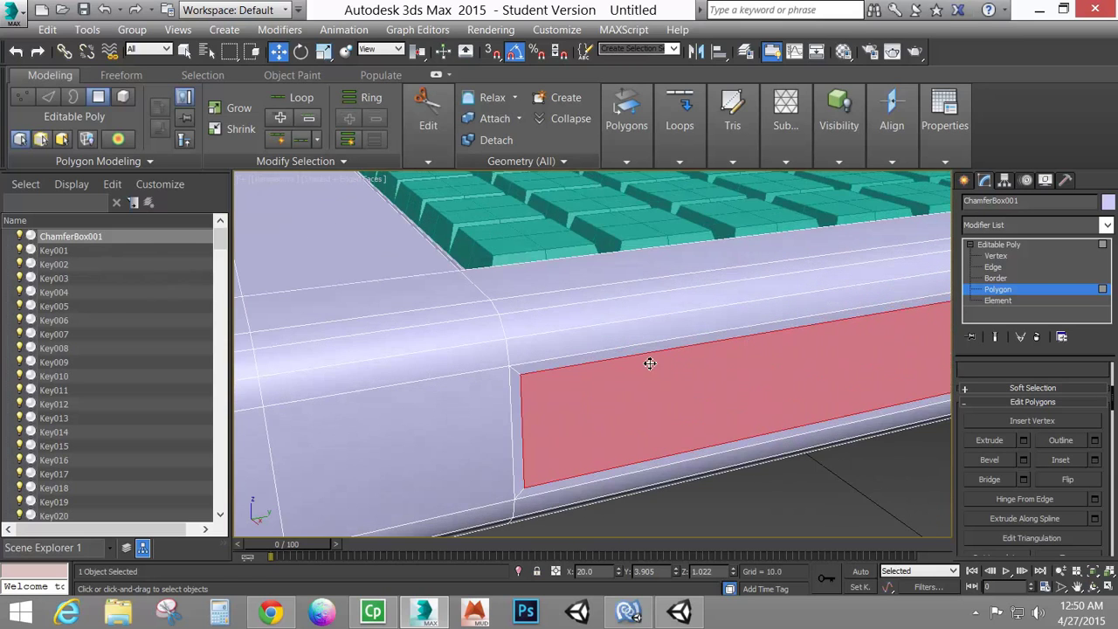
click(513, 387)
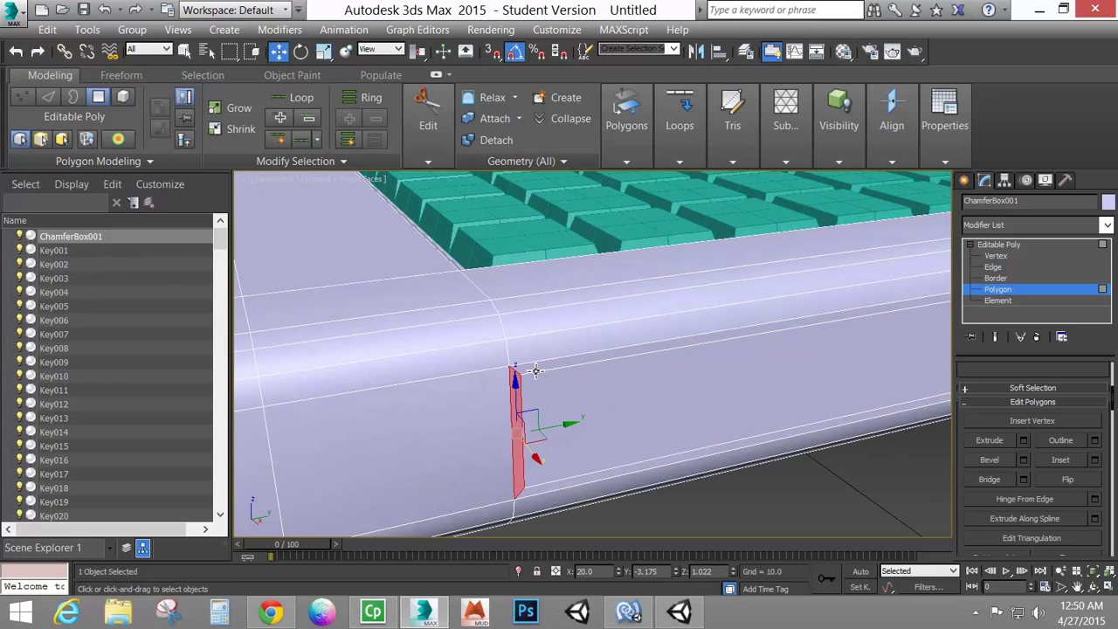
shift+click(535, 372)
scroll(696, 387, down, 4)
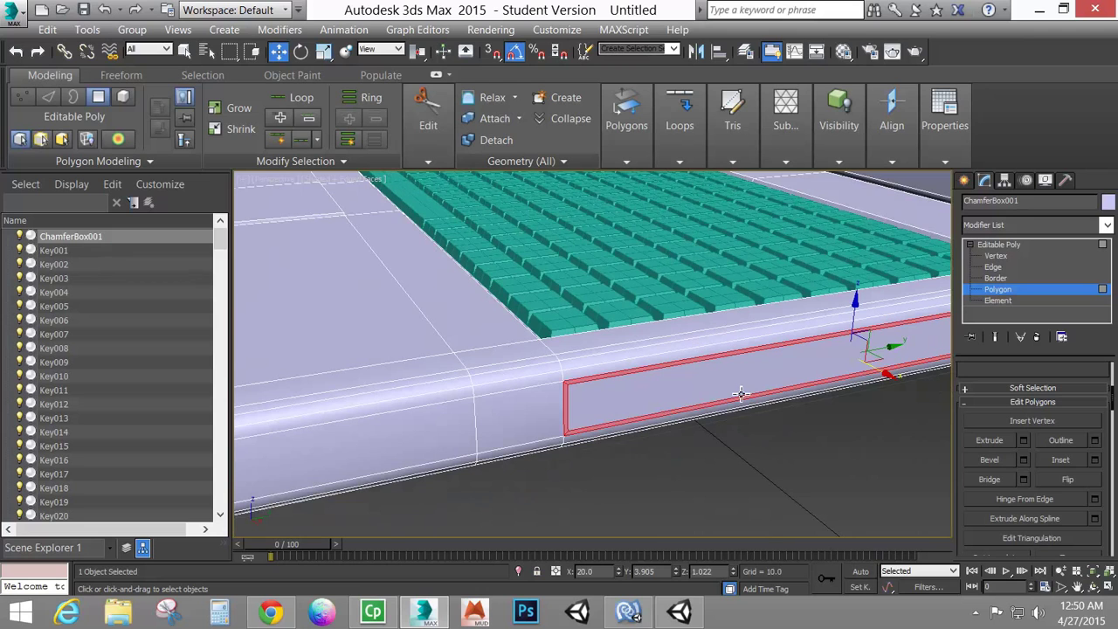
middle_drag(740, 395, 614, 394)
click(1024, 442)
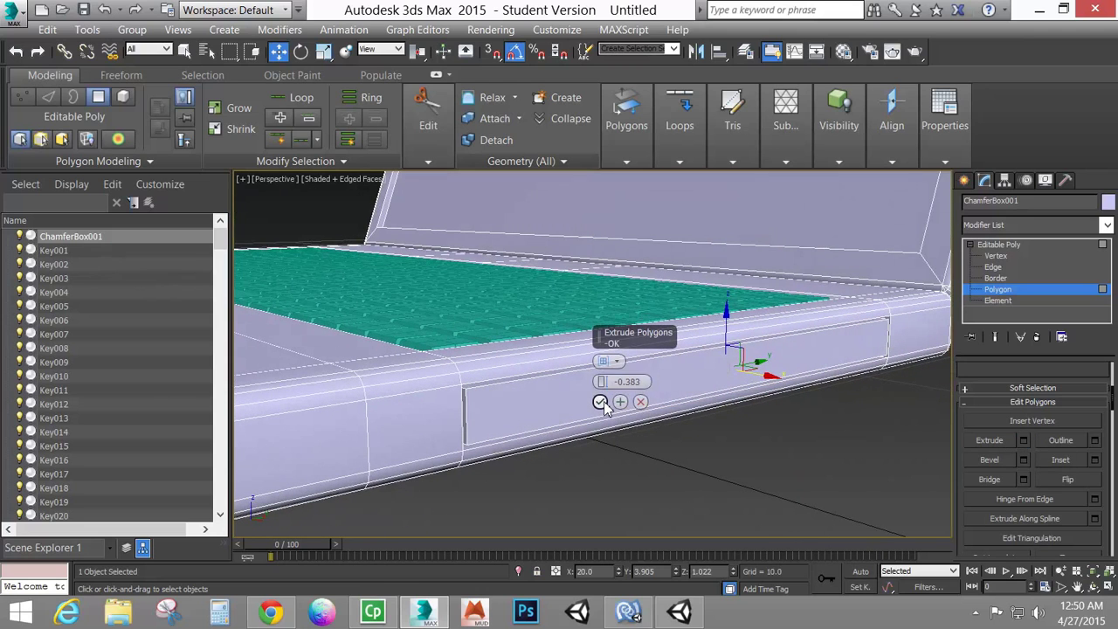
click(600, 401)
click(1018, 247)
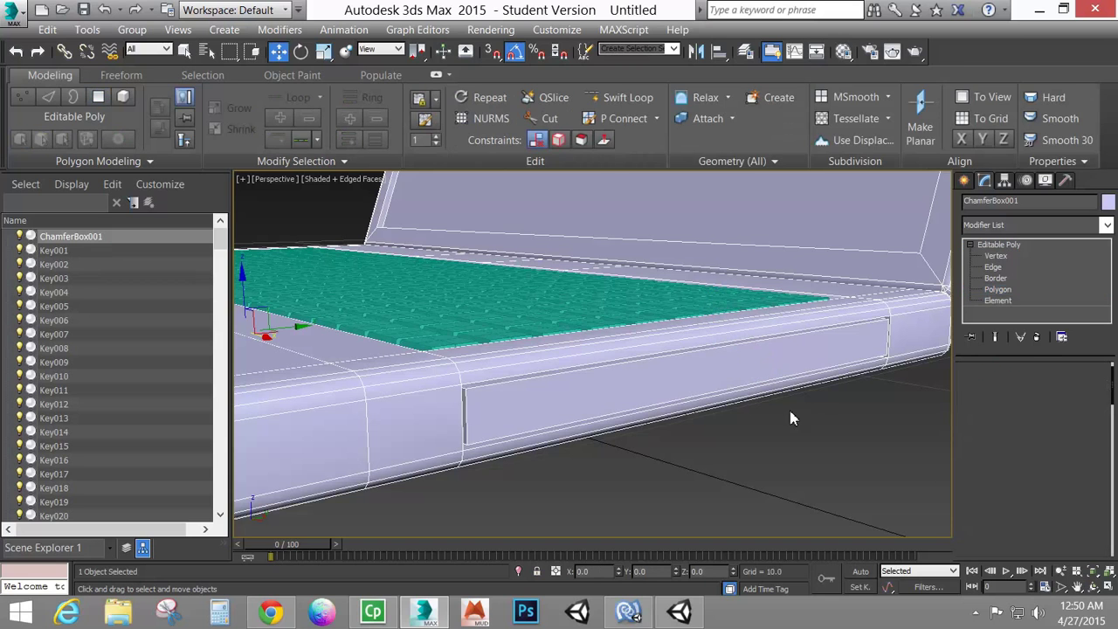
Step: Deselect the laptop and display the perspective view in Realistic shading without edged faces
click(767, 480)
scroll(729, 442, down, 4)
scroll(726, 444, down, 5)
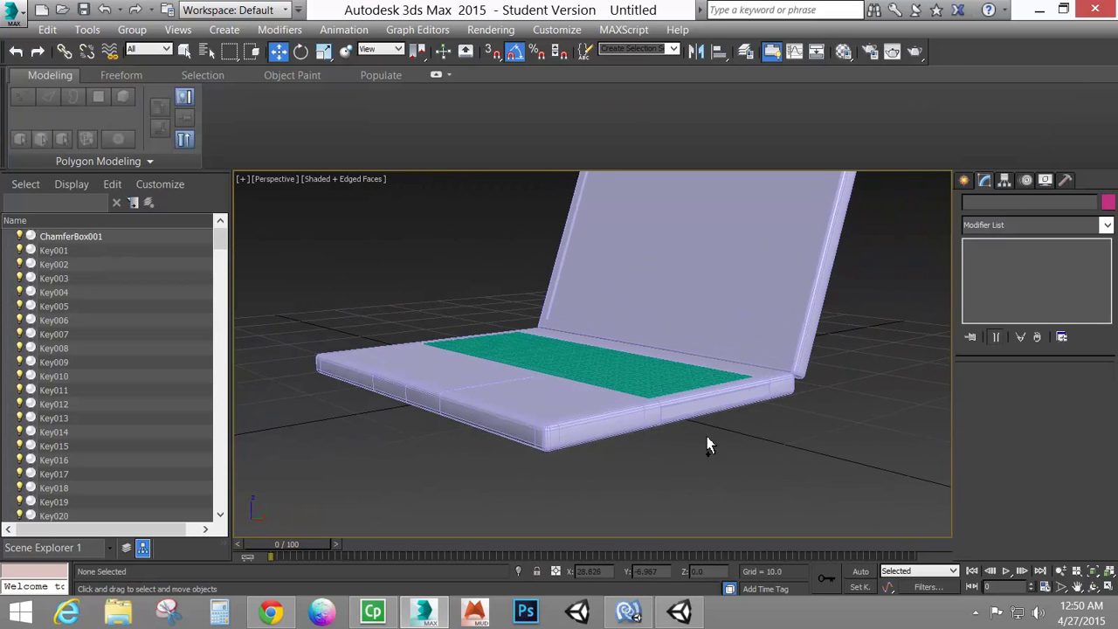
alt+middle_drag(651, 381, 707, 325)
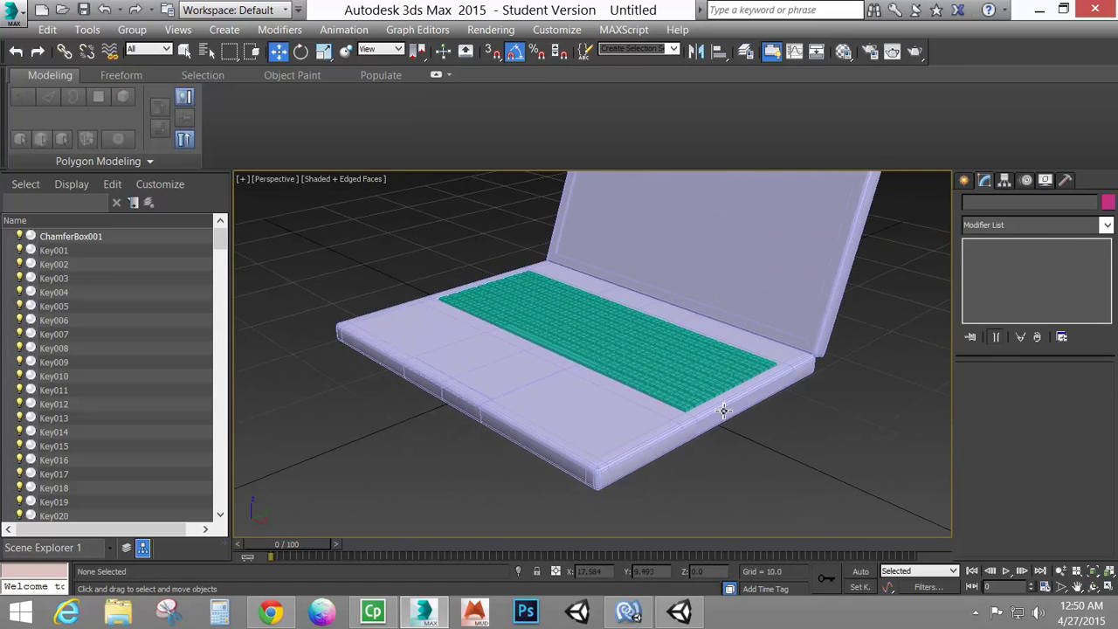
mouse_move(495, 369)
alt+middle_down()
mouse_move(507, 382)
mouse_move(489, 379)
mouse_move(516, 366)
alt+middle_up()
click(339, 178)
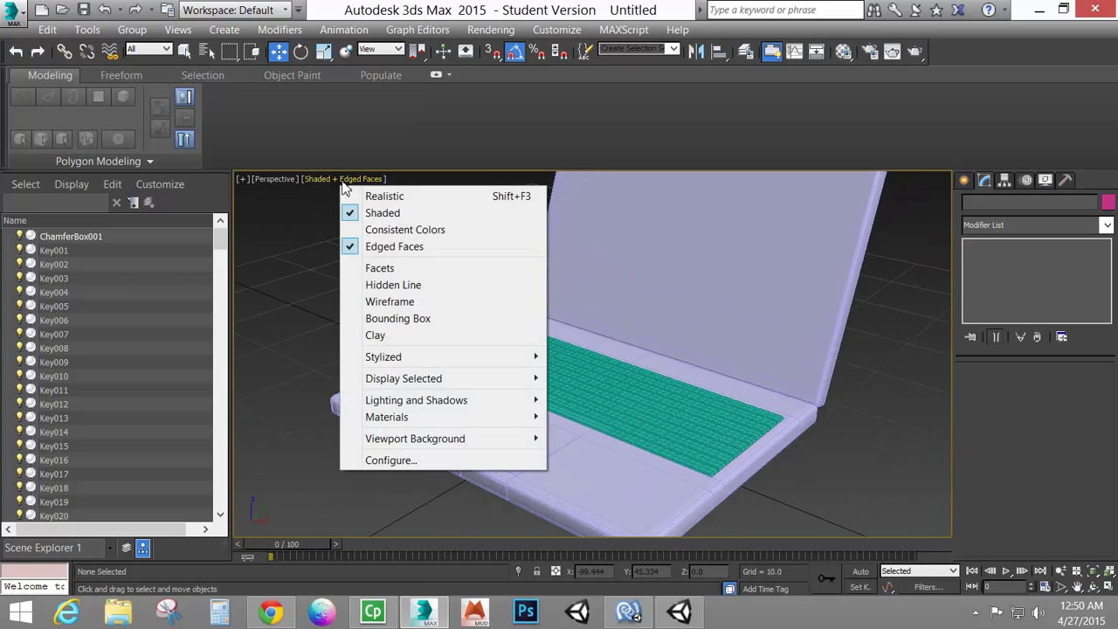
click(386, 197)
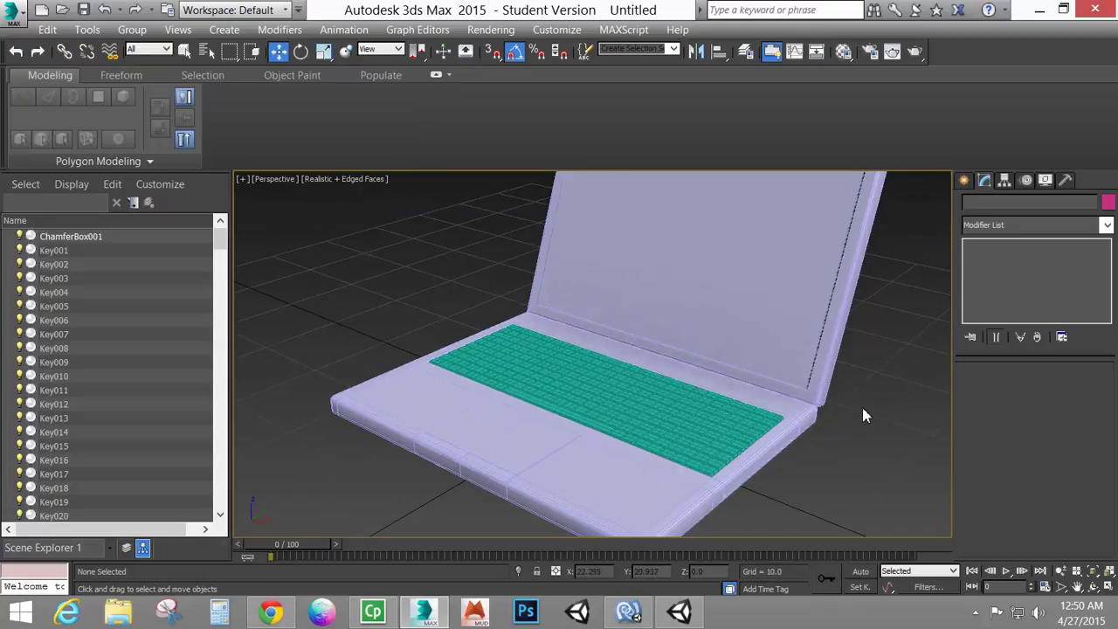
key(F4)
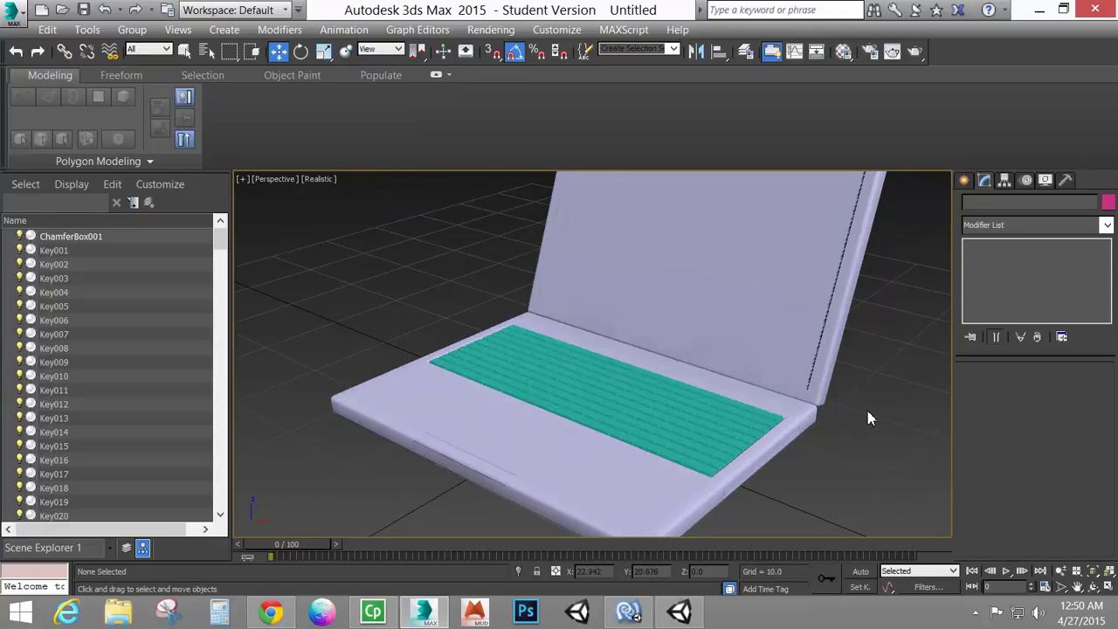
mouse_move(869, 419)
alt+middle_down()
mouse_move(866, 407)
mouse_move(847, 425)
mouse_move(837, 459)
mouse_move(811, 437)
mouse_move(862, 438)
alt+middle_up()
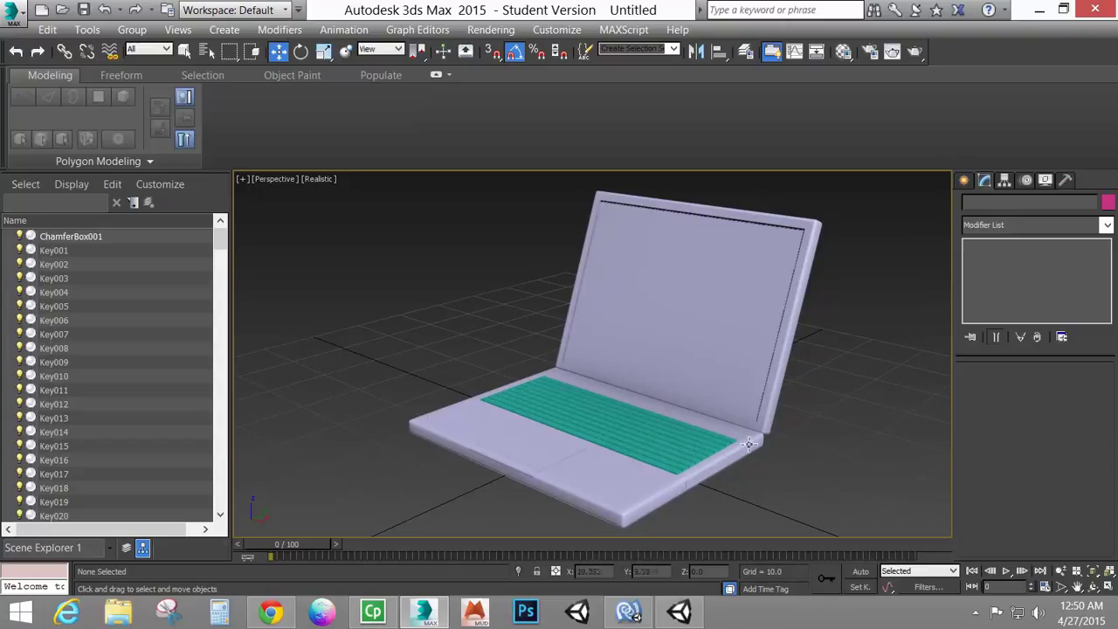
Step: Collapse the modelling ribbon to its panel titles and frame the whole laptop in the enlarged viewport
click(436, 76)
middle_drag(775, 302, 706, 331)
scroll(693, 350, up, 3)
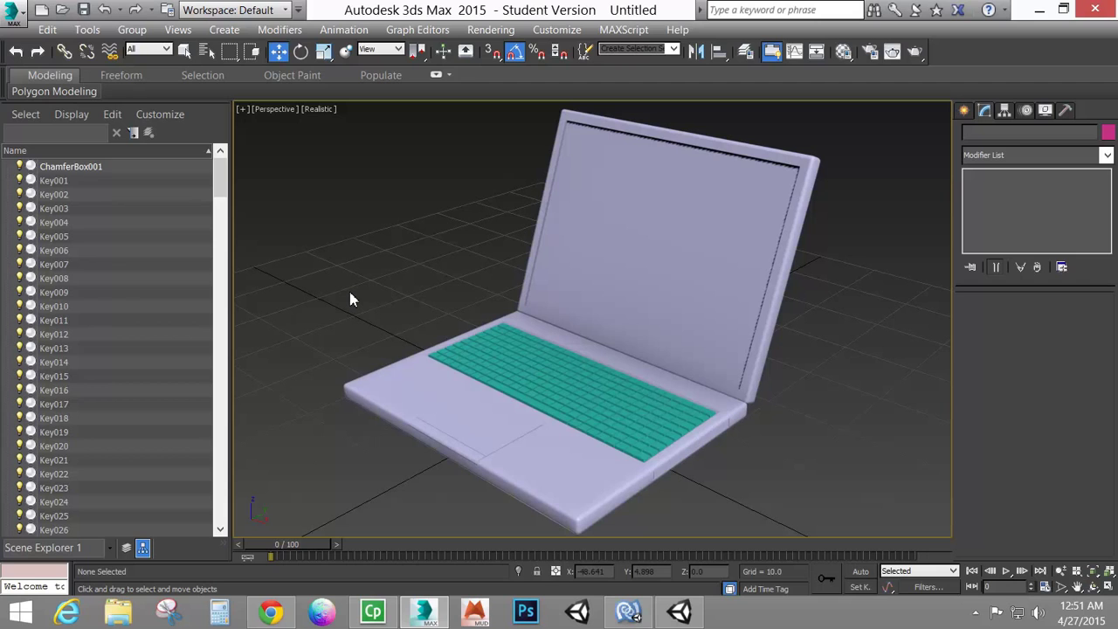
Step: Attach all the key objects, from Key001 to the last one listed, to ChamferBox001 and deselect the result
click(78, 166)
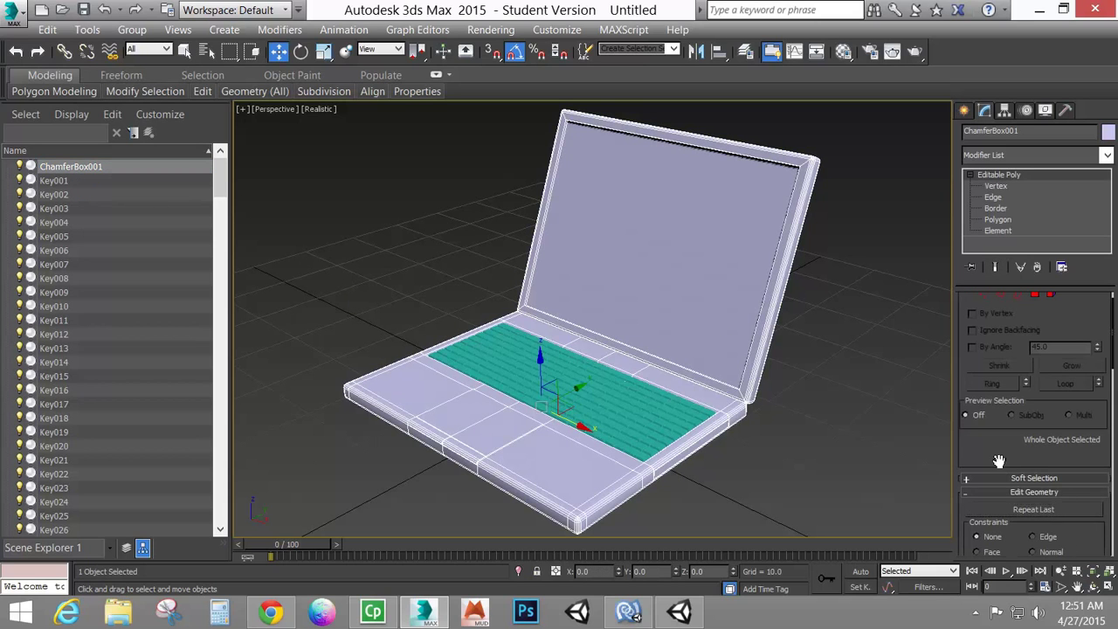
scroll(1004, 437, down, 5)
click(1025, 371)
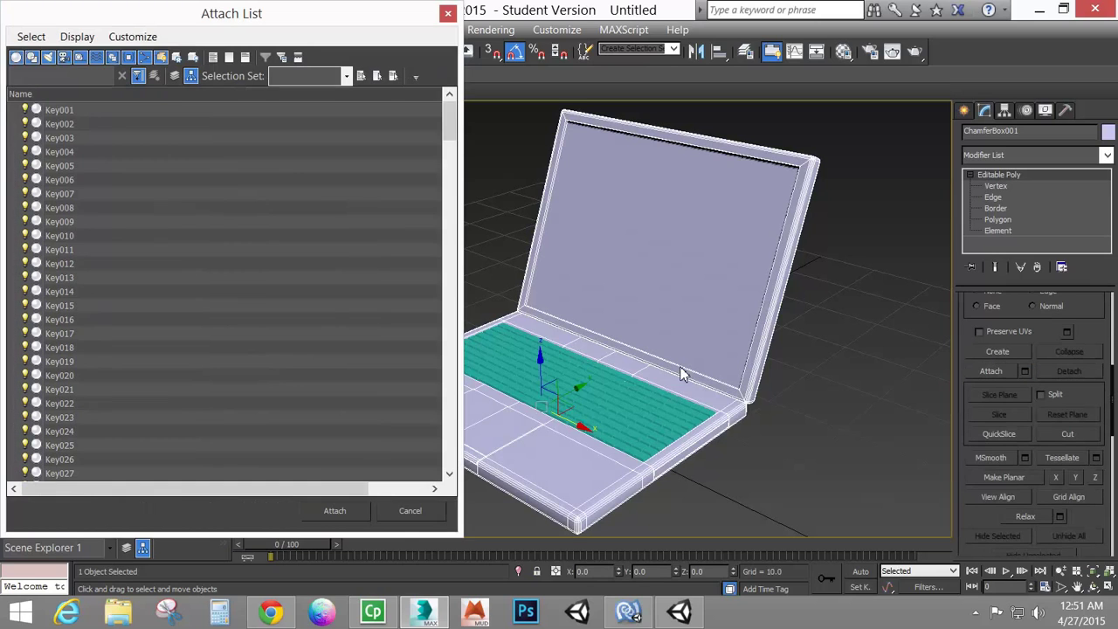
click(72, 112)
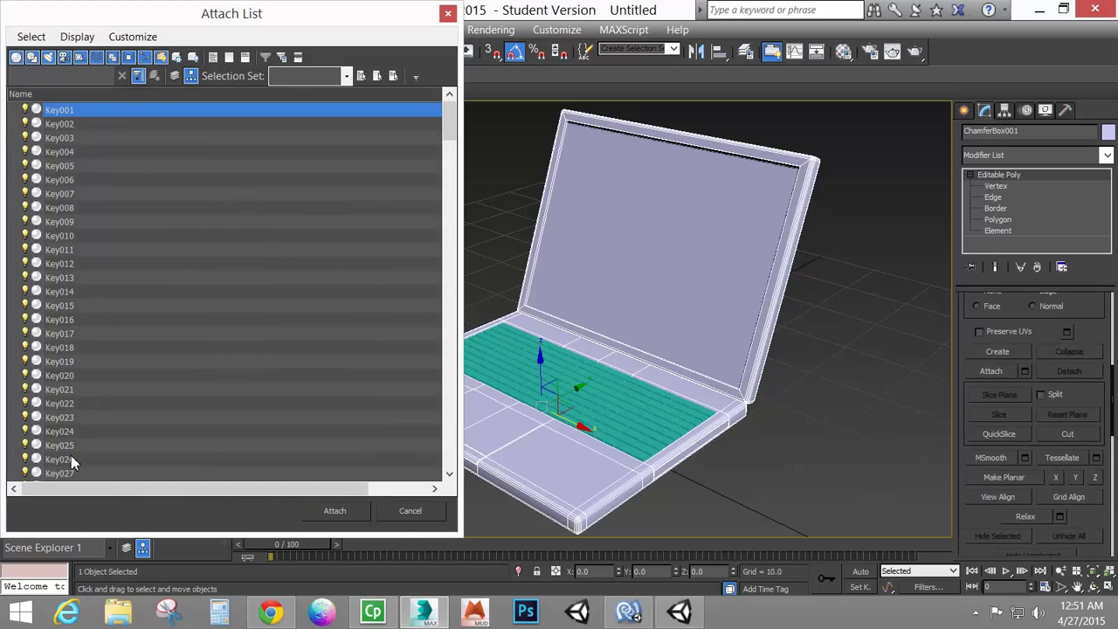
drag(450, 131, 457, 498)
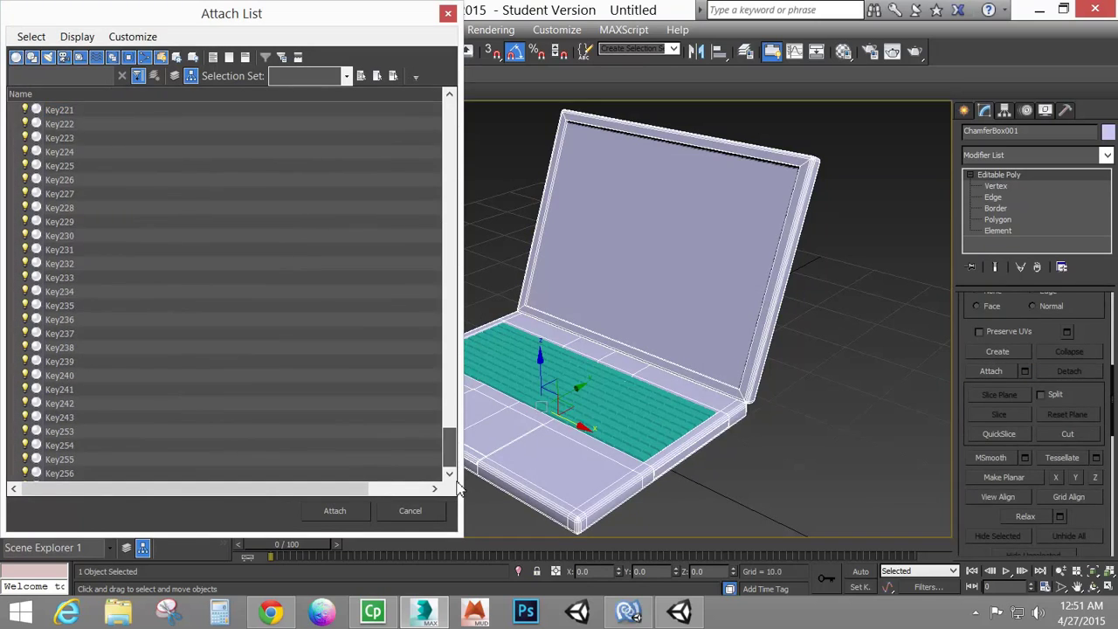
shift+click(58, 473)
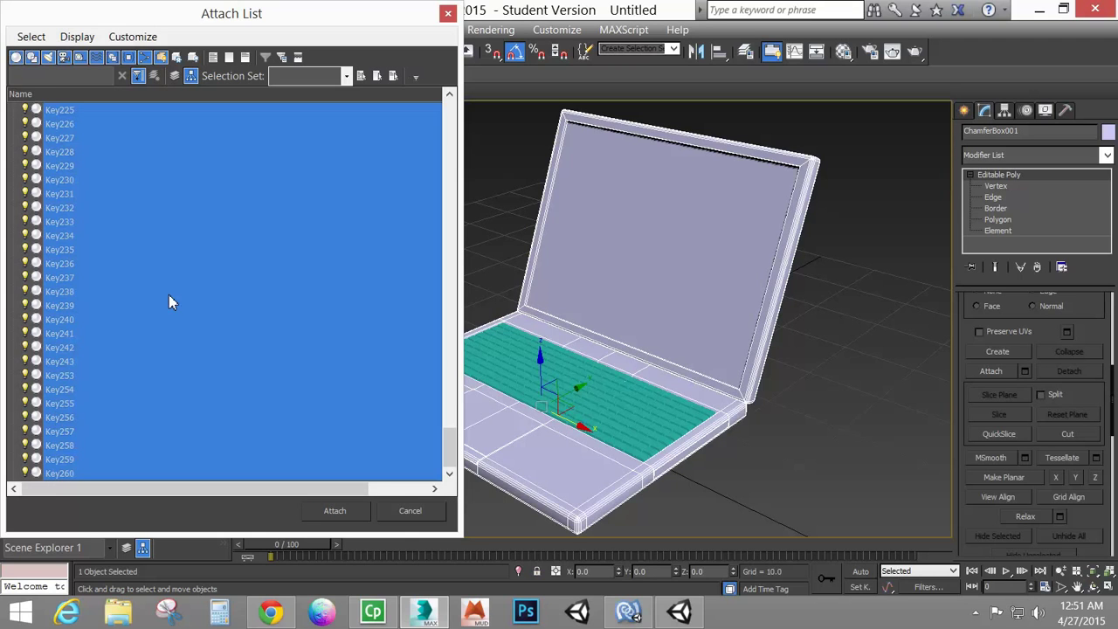
click(341, 511)
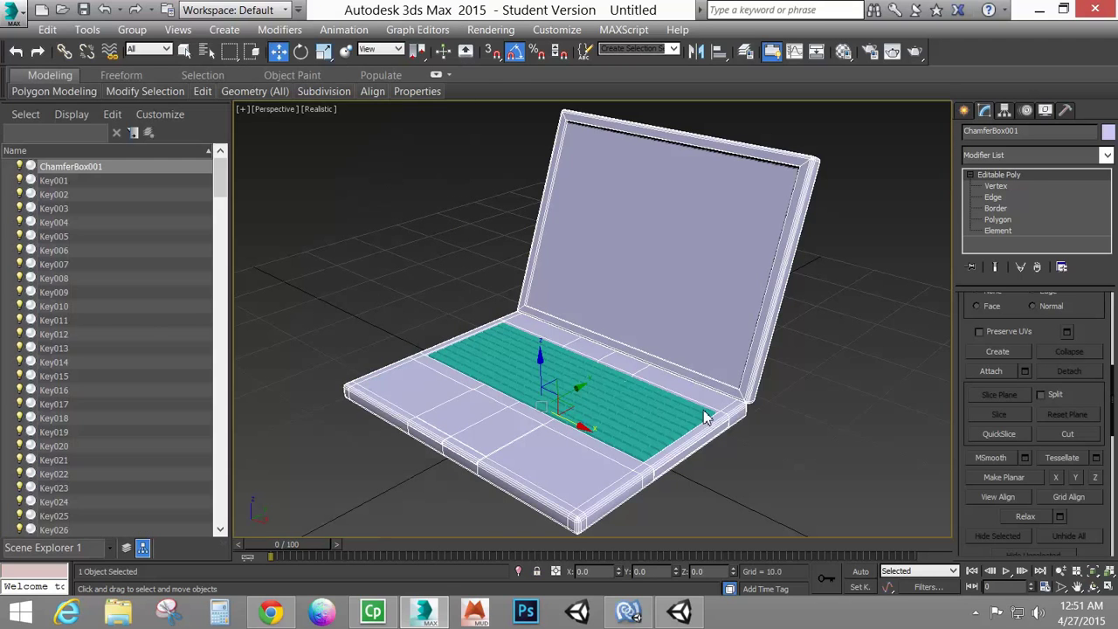
click(867, 340)
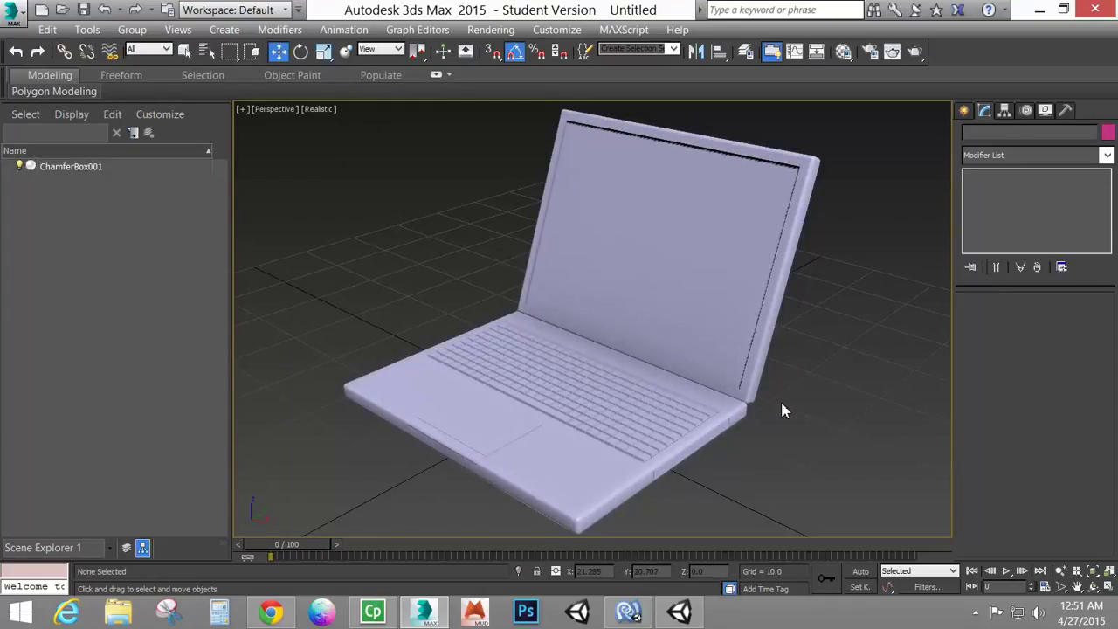
Step: Rename ChamferBox001 as Laptop and deselect it
click(92, 167)
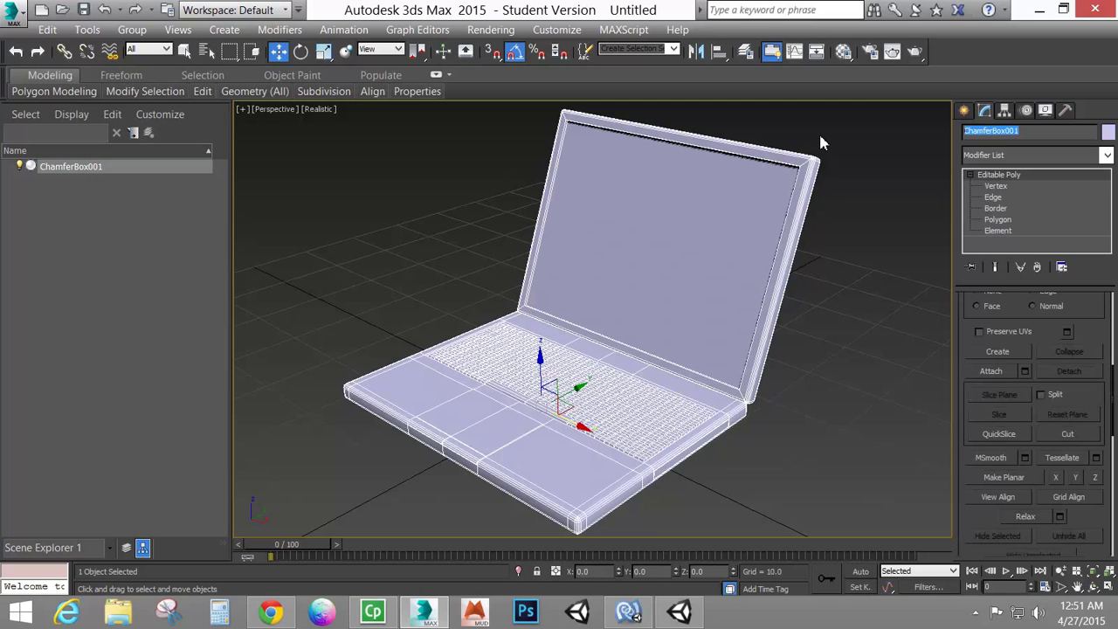
text(Lapt)
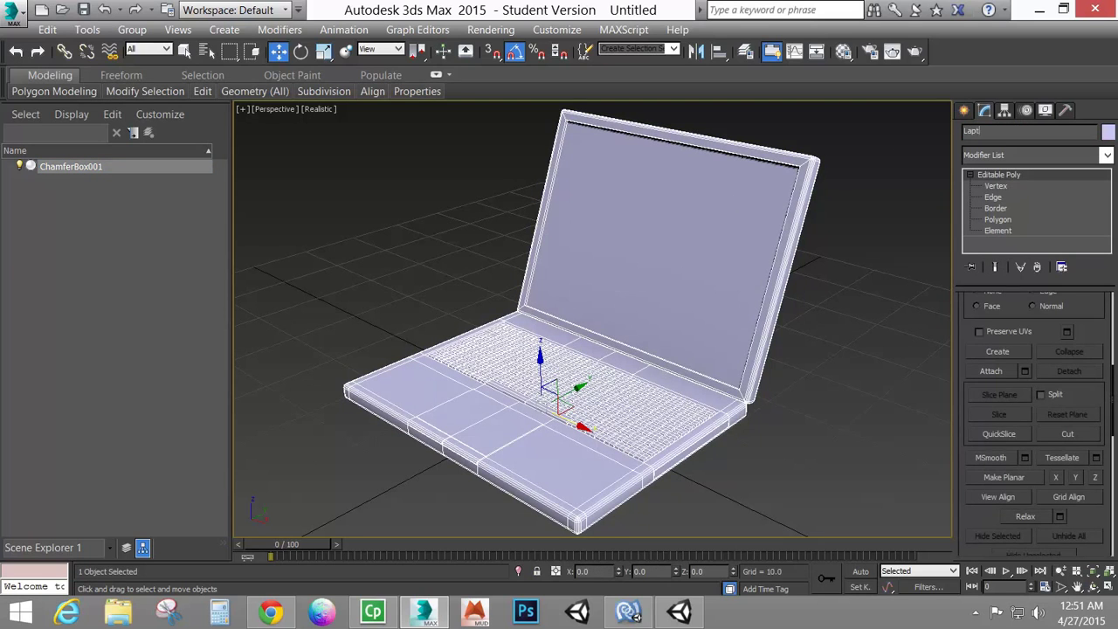
text(op)
key(Return)
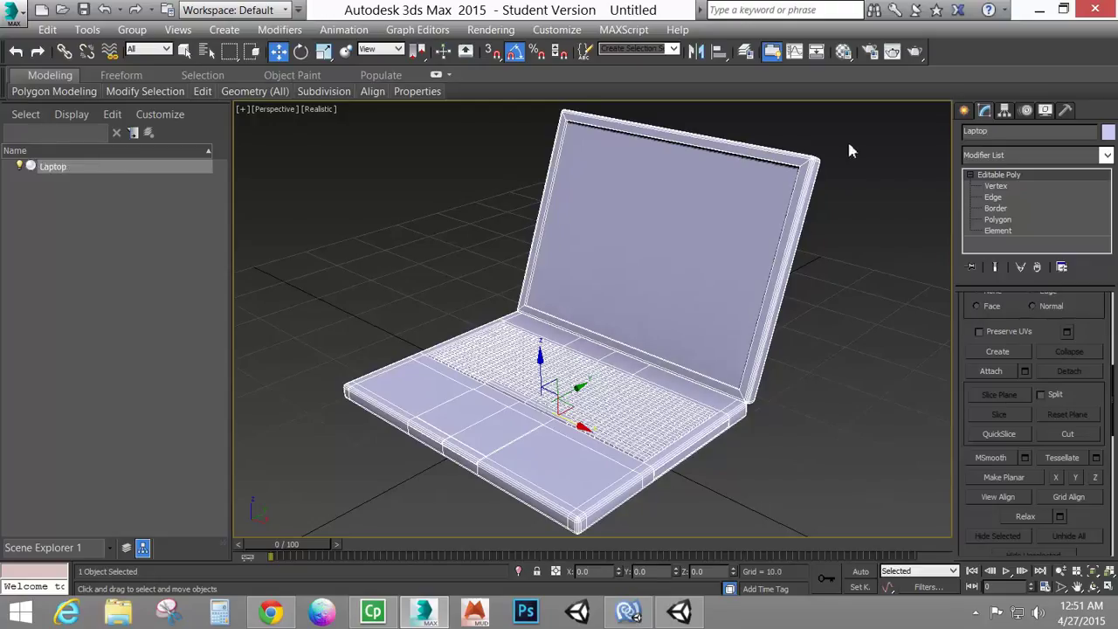
click(876, 339)
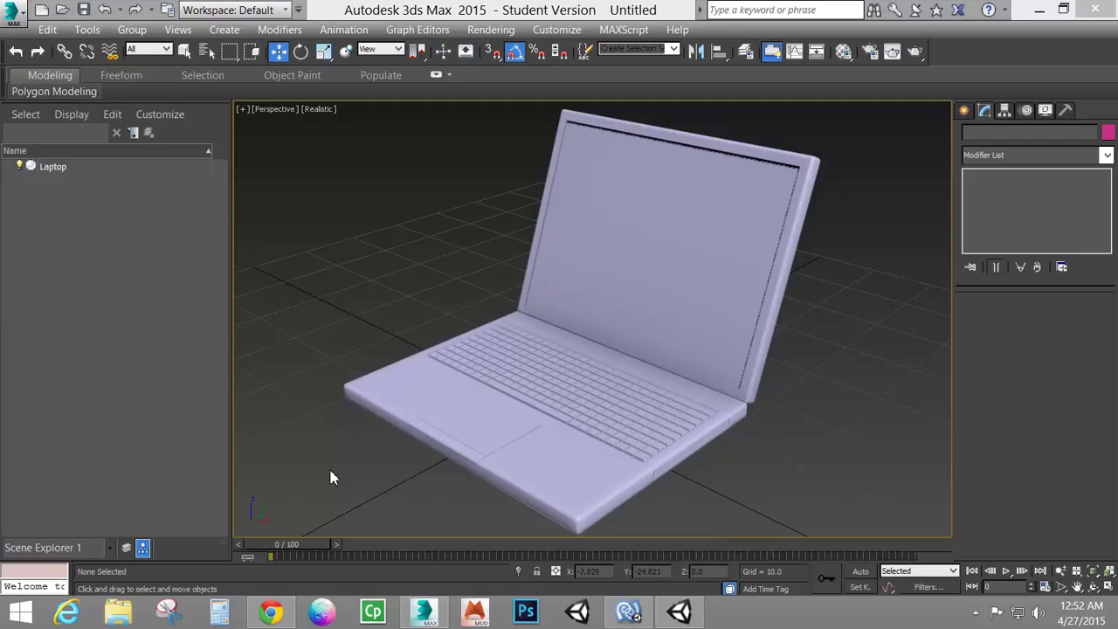
Step: Switch to Chrome and play the YouTube video "5 Mind Hacks To Save Your Mind", pausing and resuming it
key(alt+Tab)
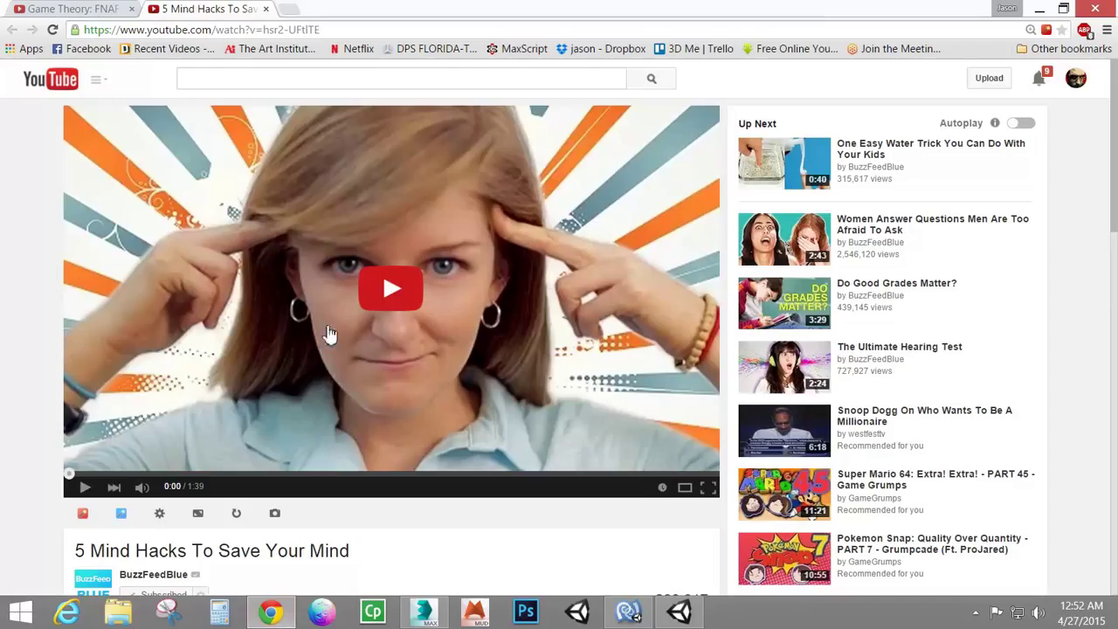
click(386, 325)
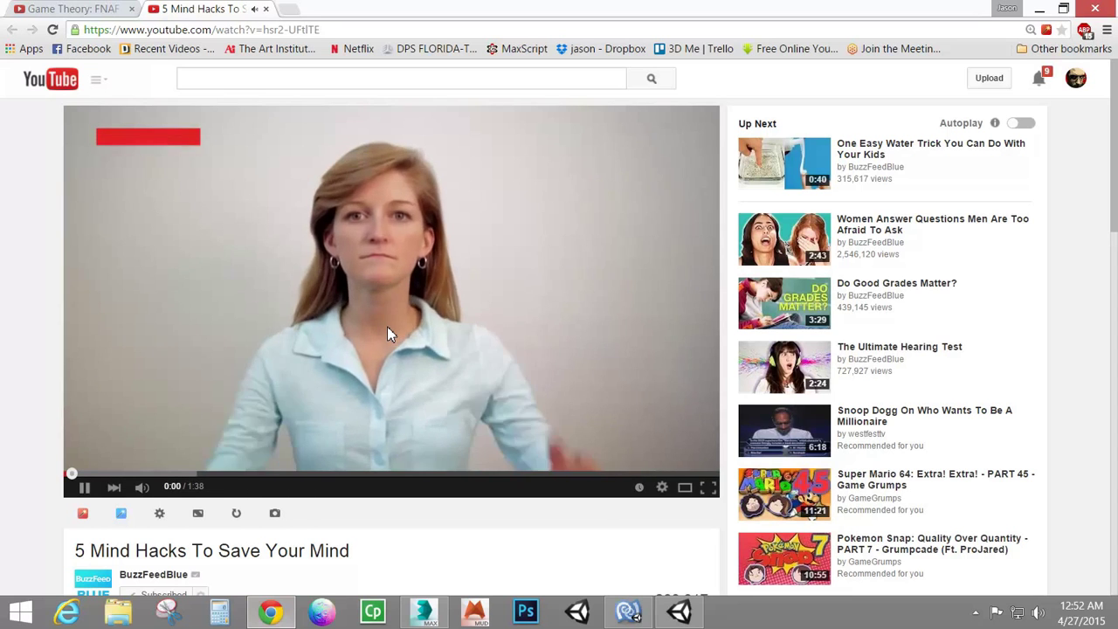
click(86, 493)
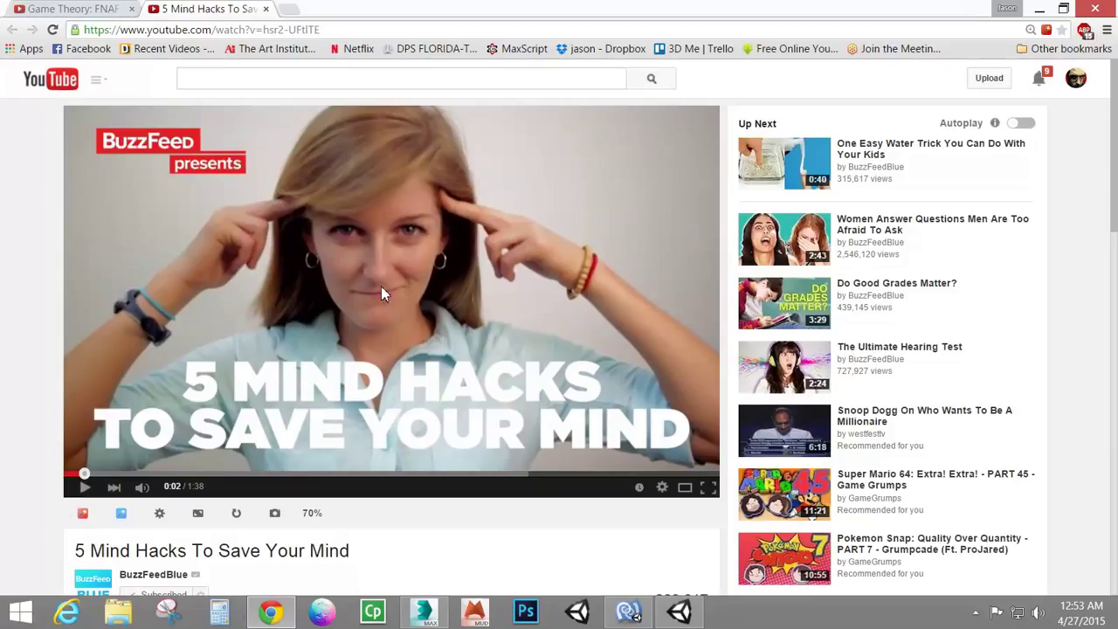
click(173, 401)
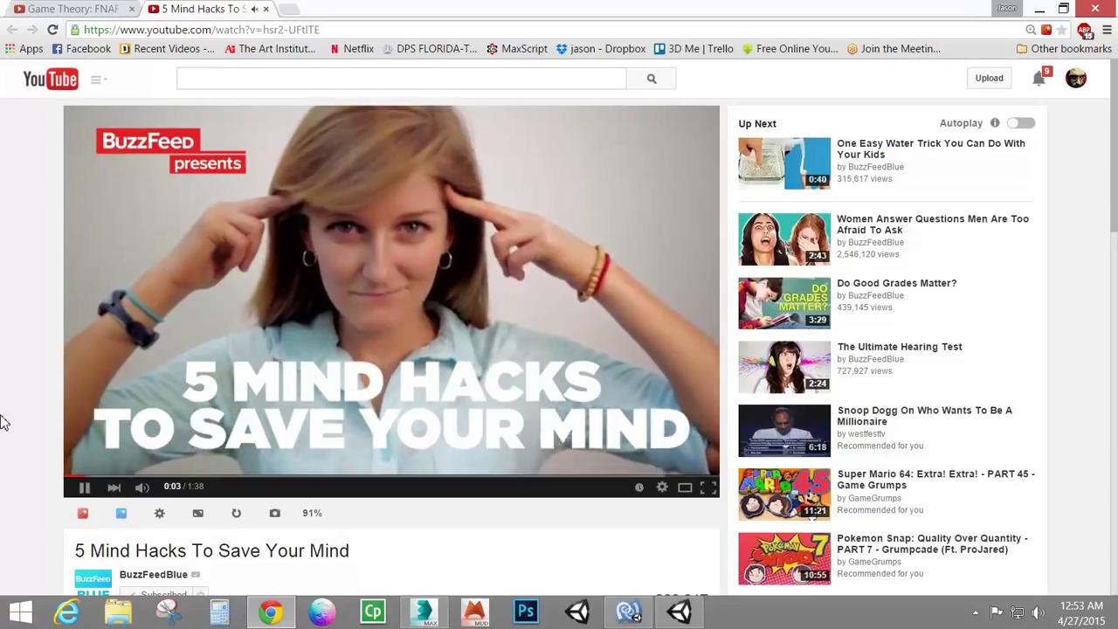